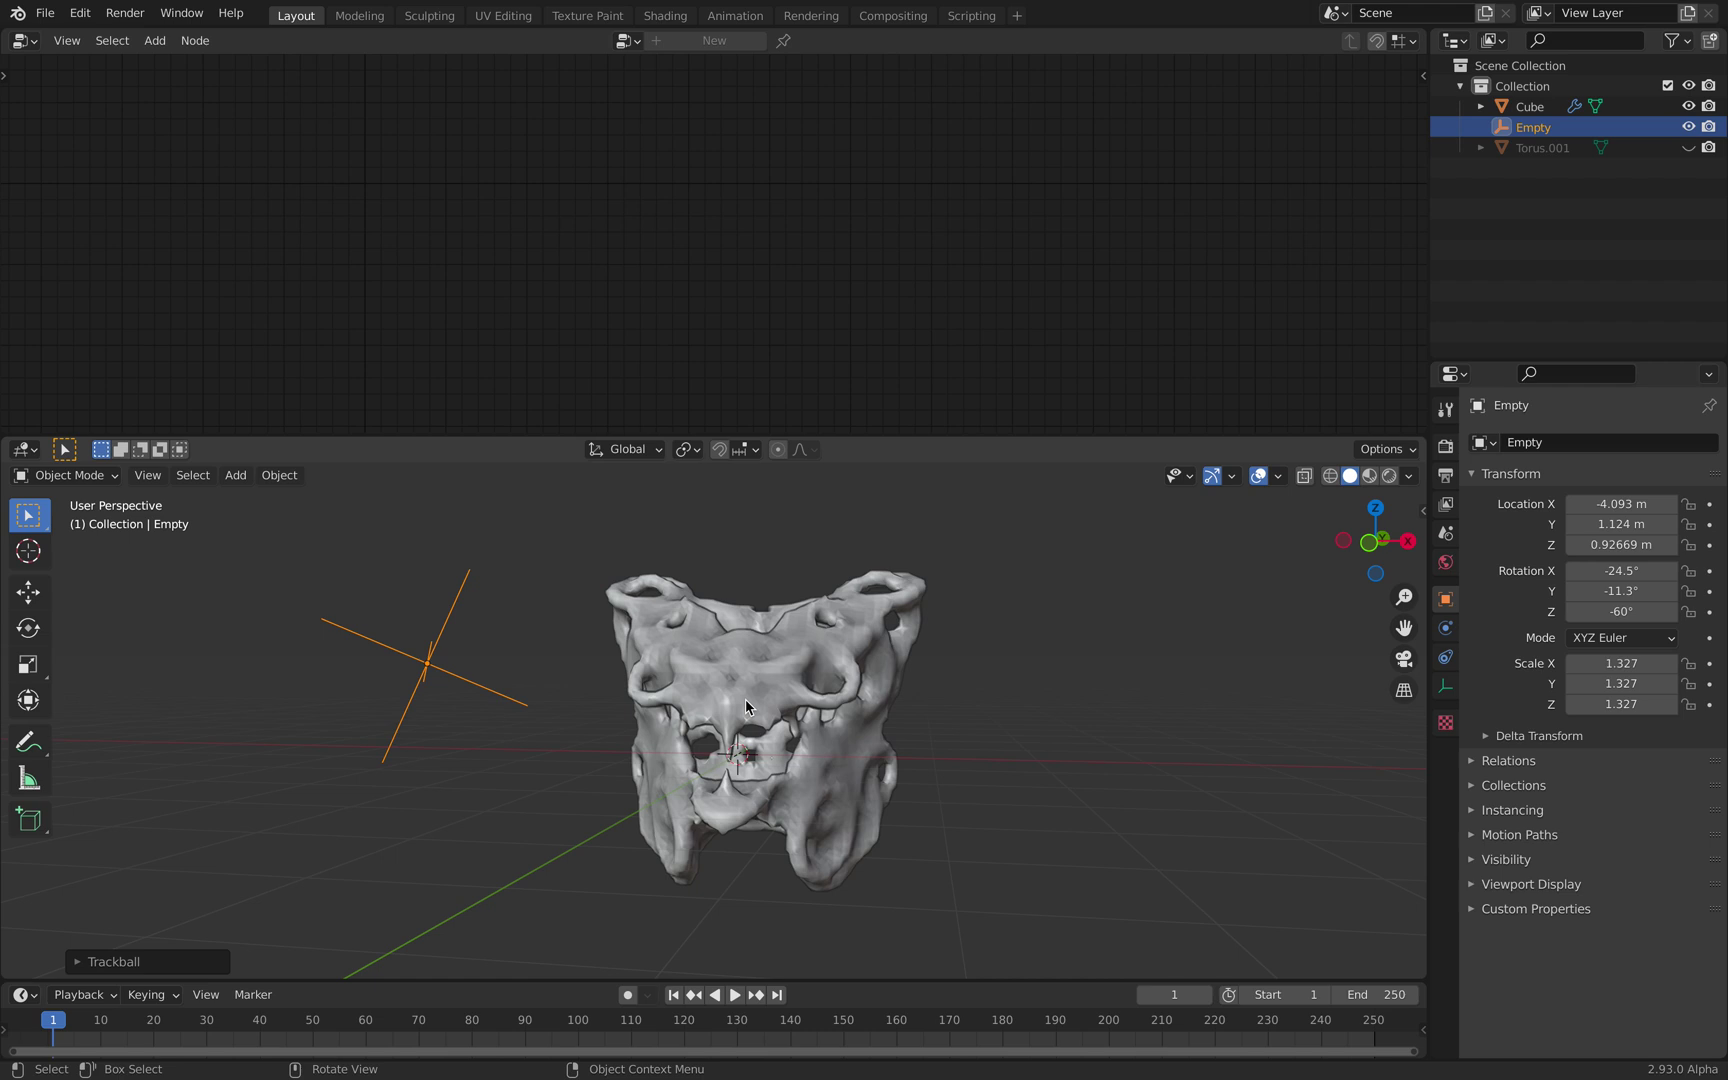
- Move the Empty up to about X -3.96, Y 1.29, Z 1.93 m to reshape the sculpture
middle_click_drag(745, 706, 425, 770)
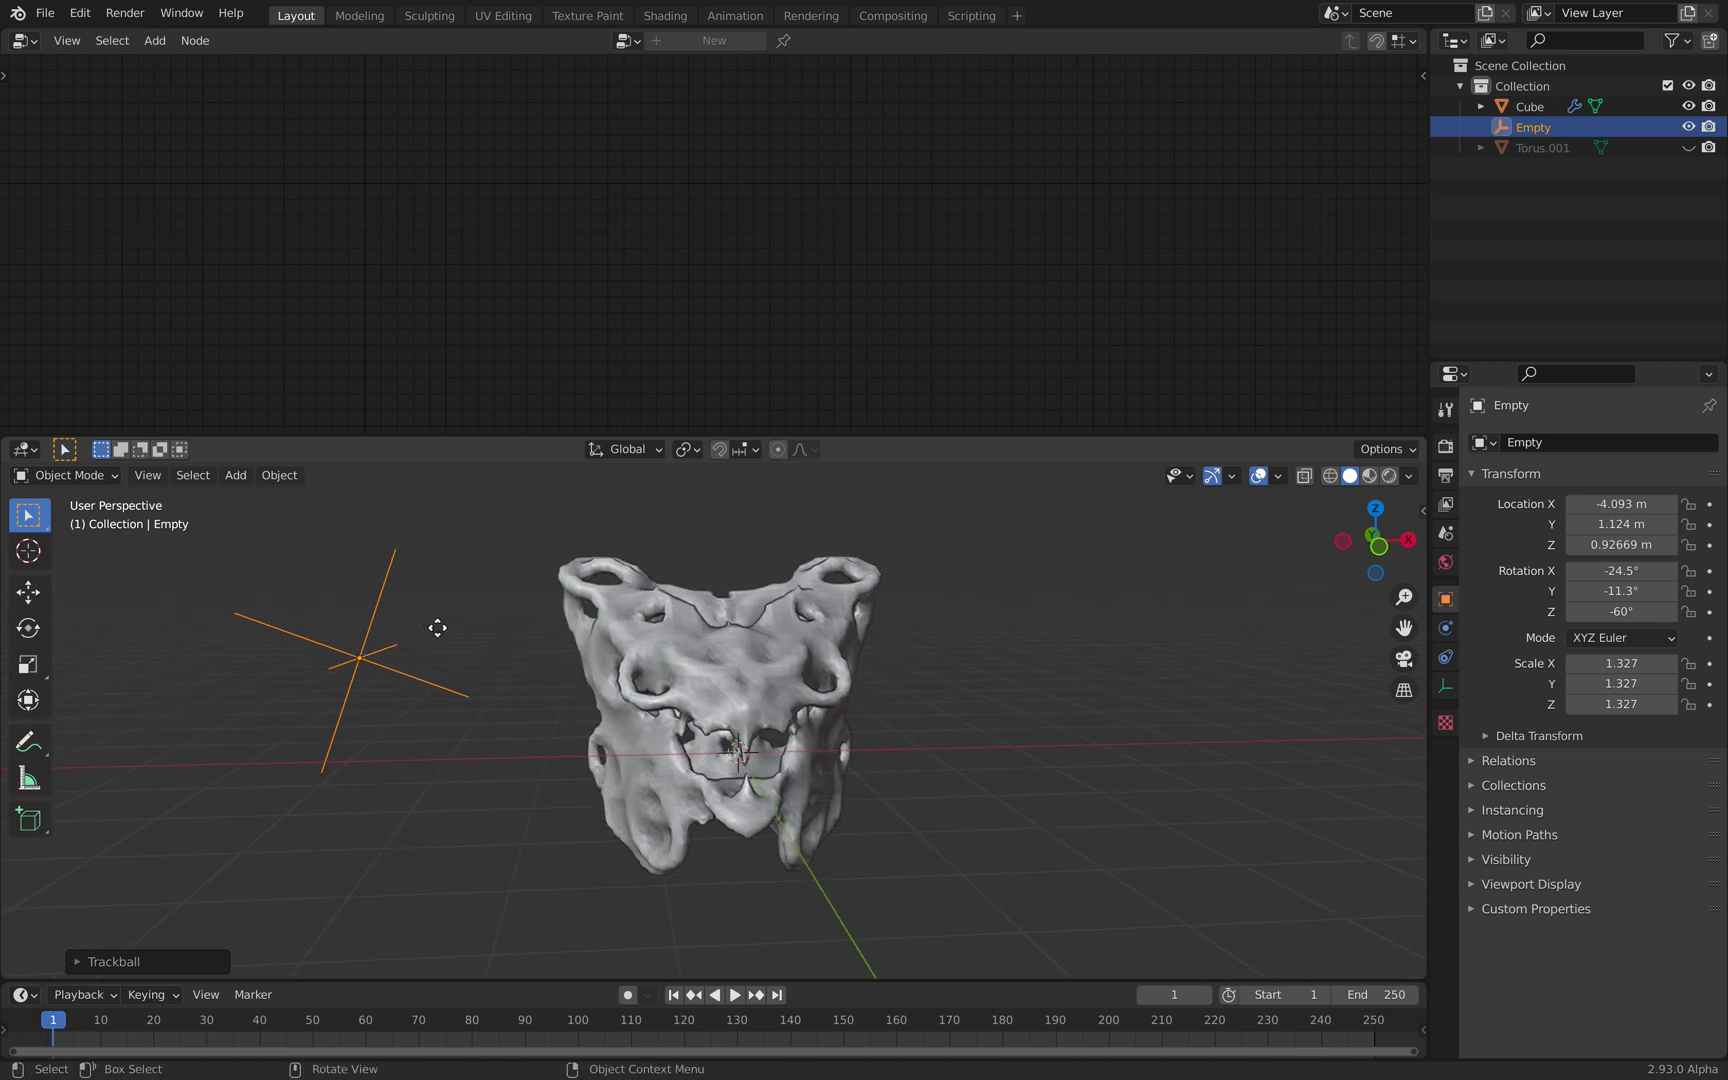
key("g")
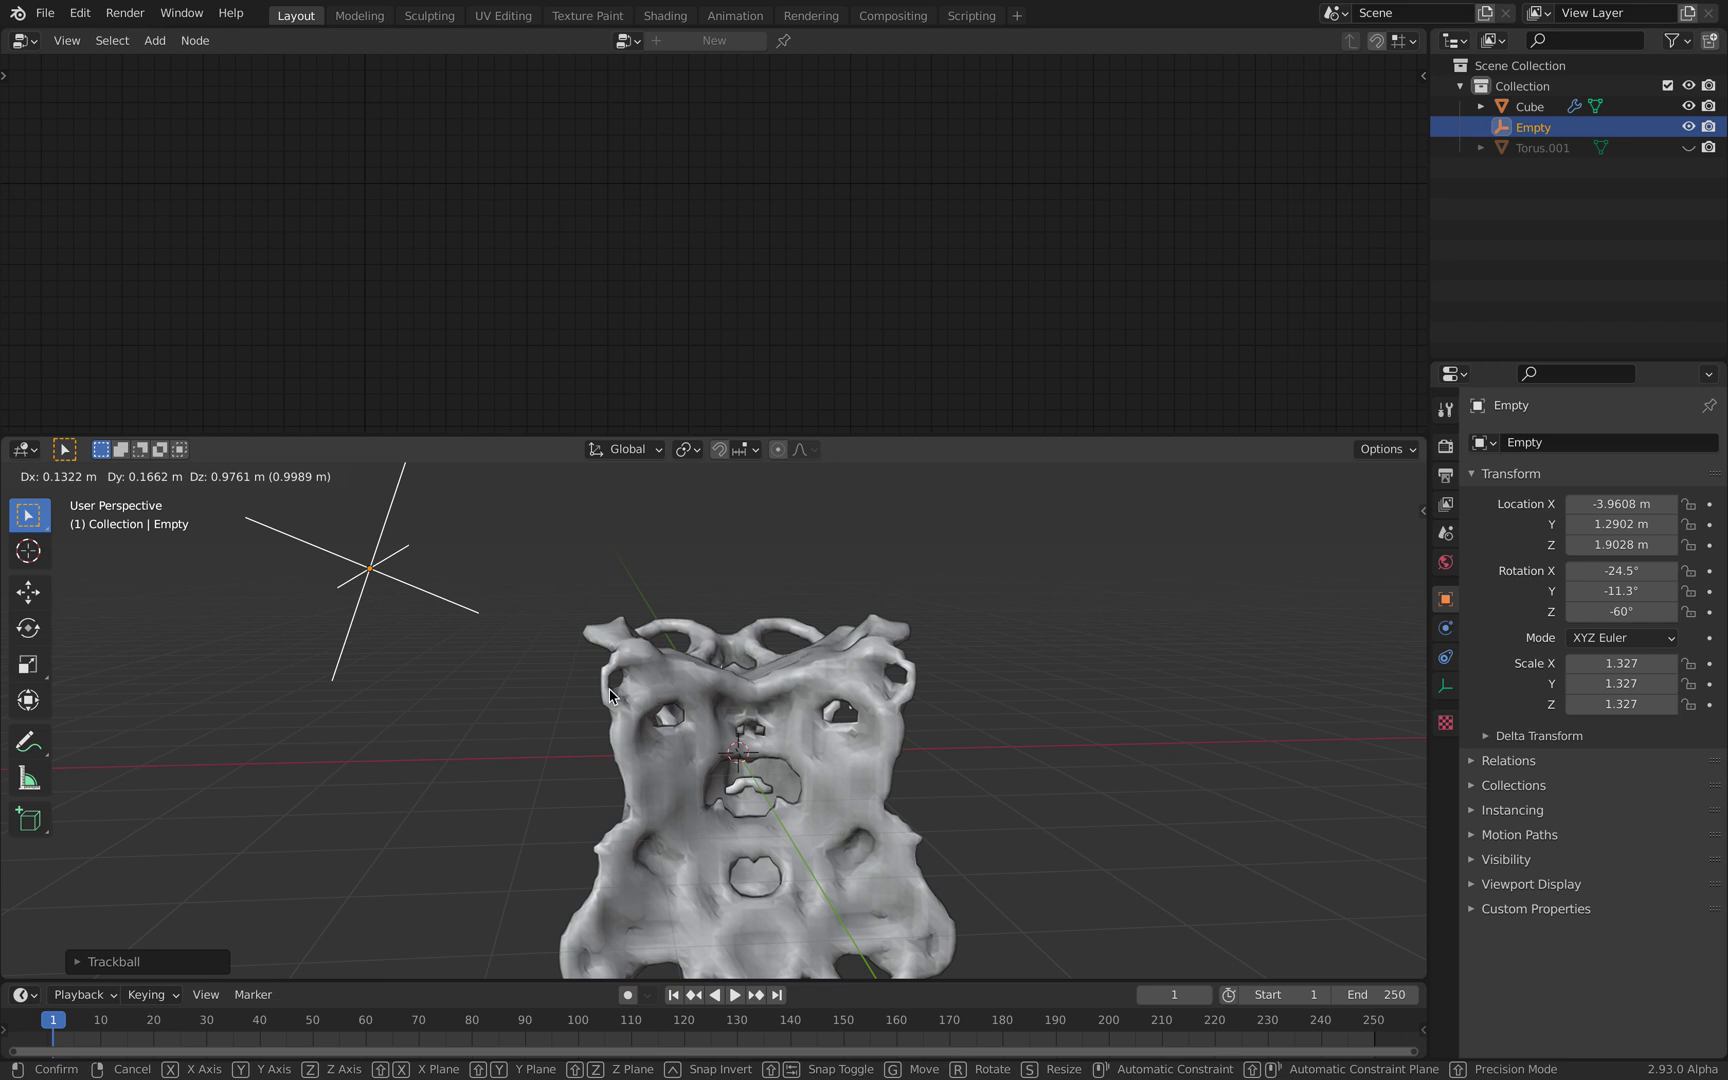
left_click(613, 579)
middle_click_drag(613, 579, 852, 695)
- Set the Cube's Subdivision modifier viewport level to 1 for smoother tubular forms
left_click(845, 756)
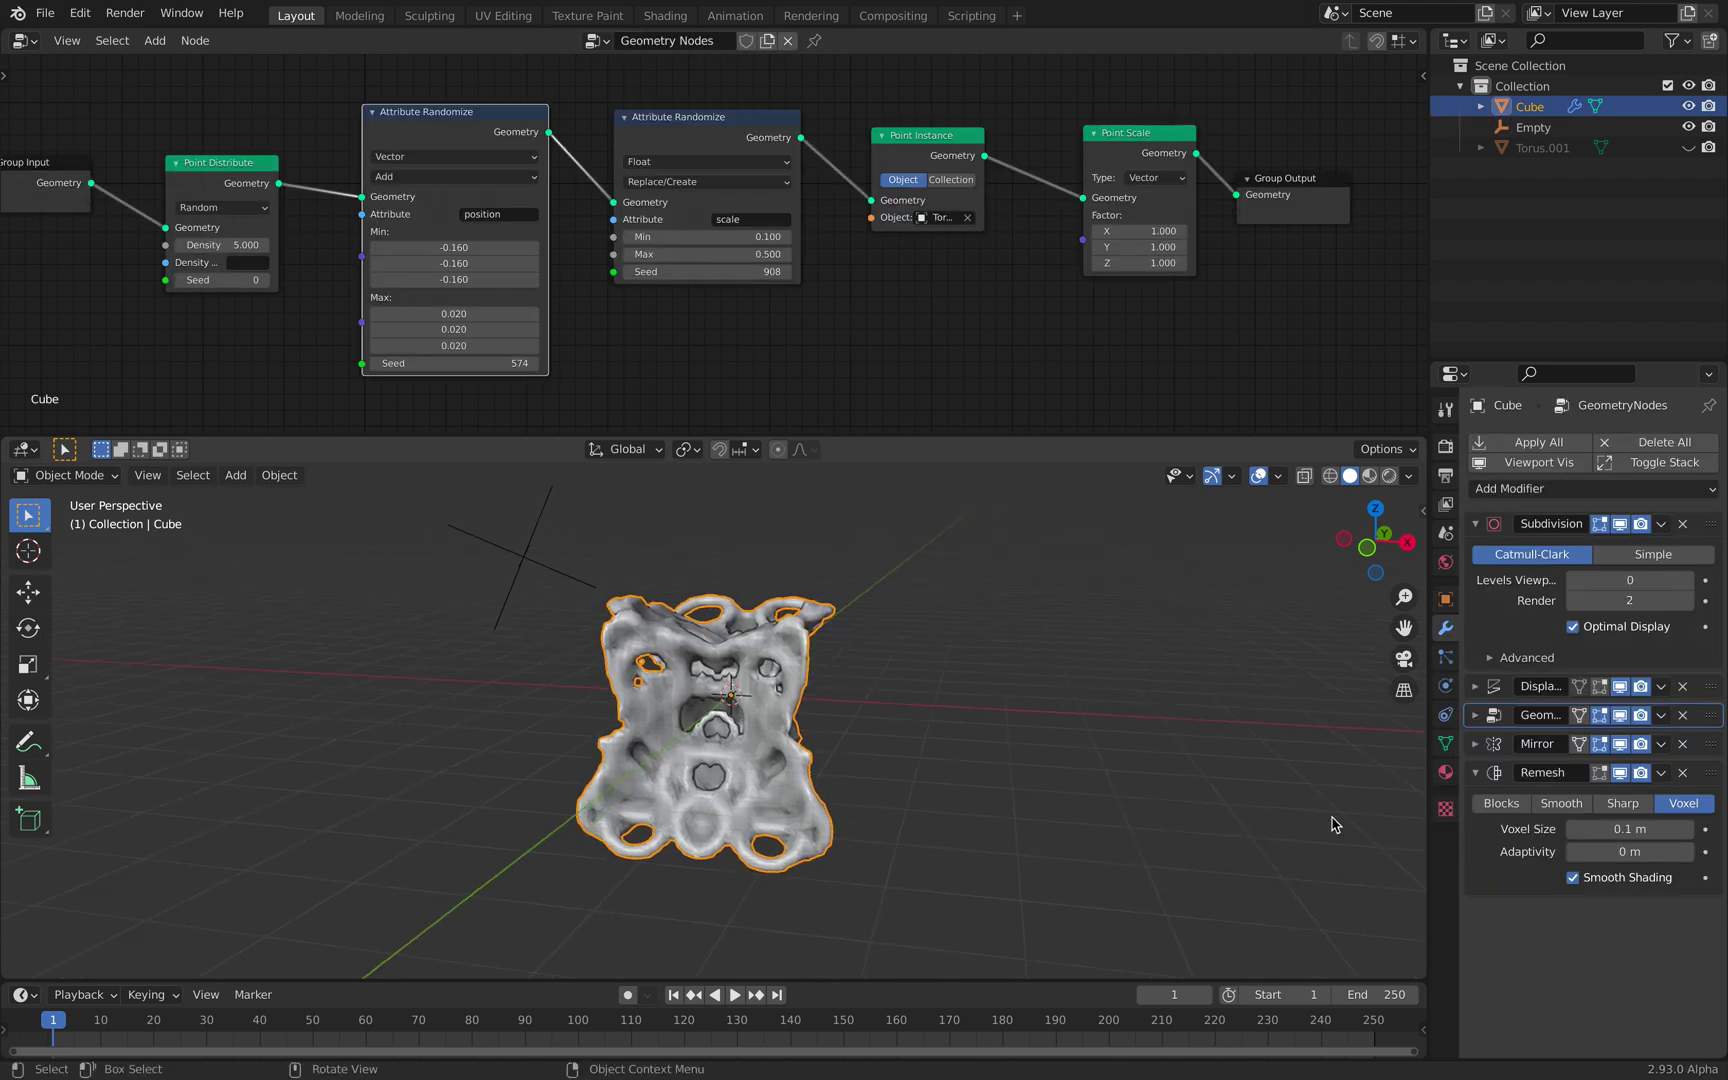
middle_click_drag(725, 710, 727, 556)
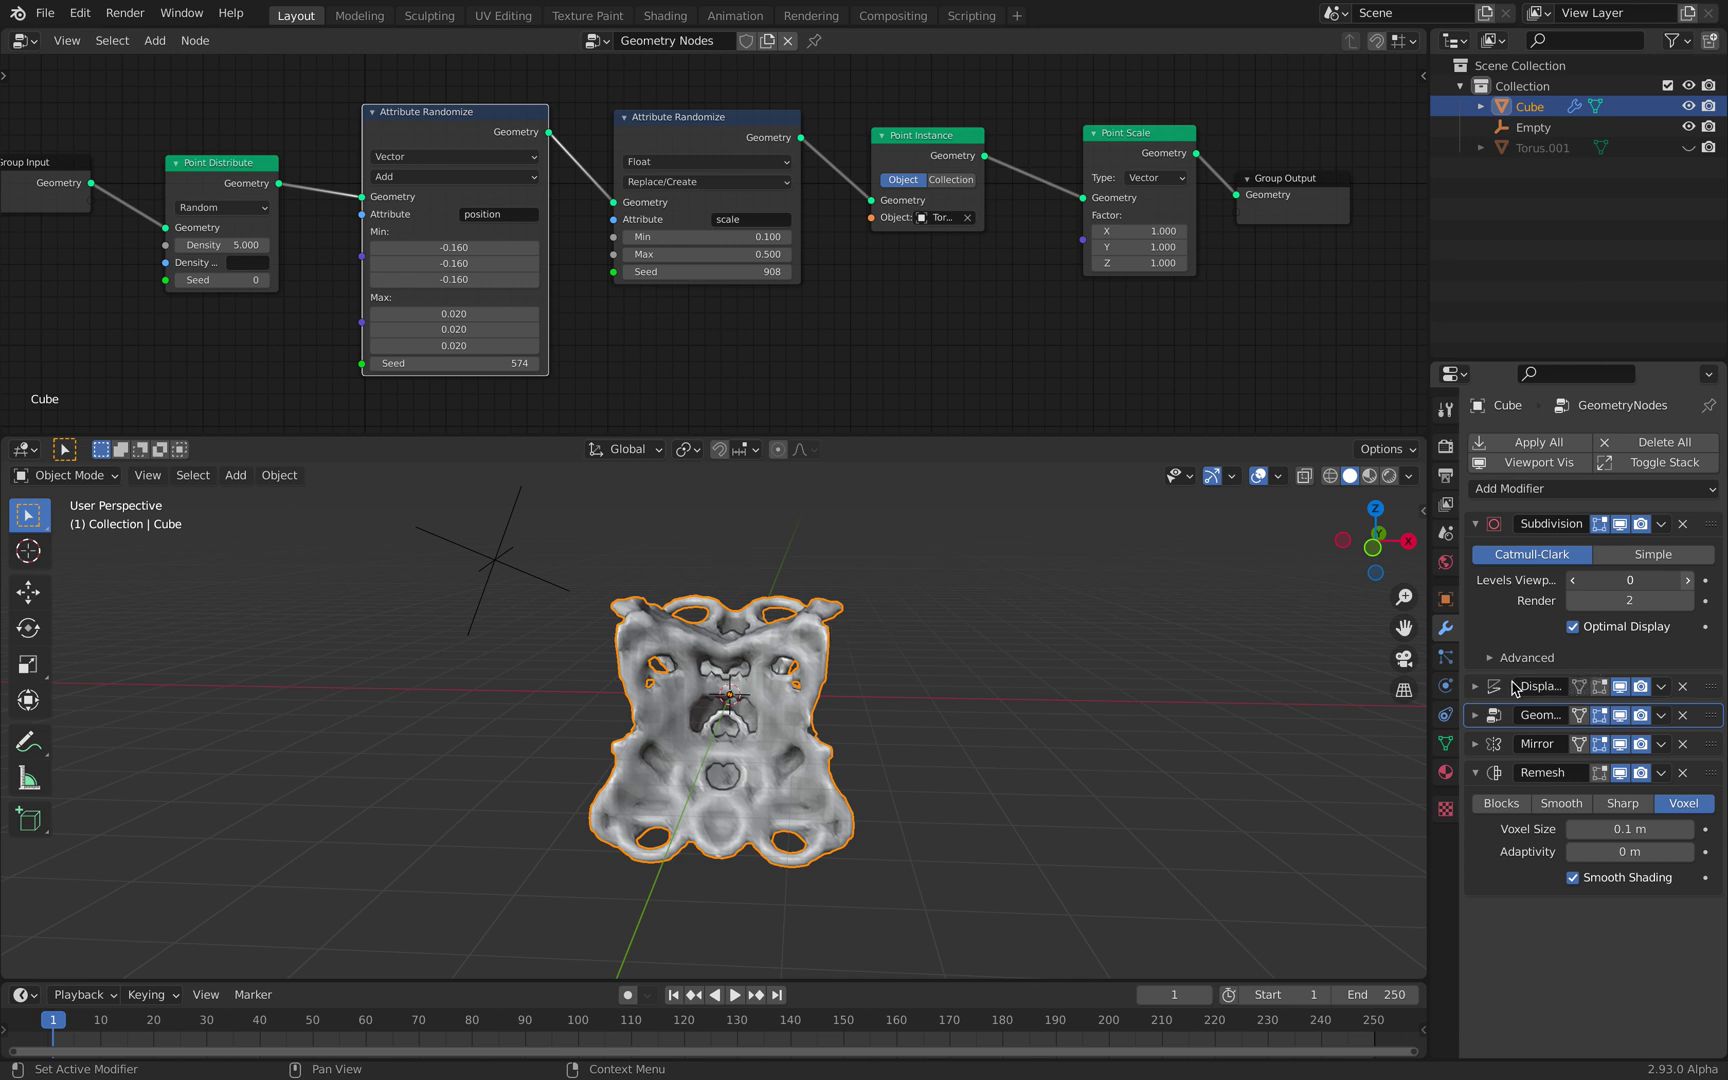
key("ctrl+1")
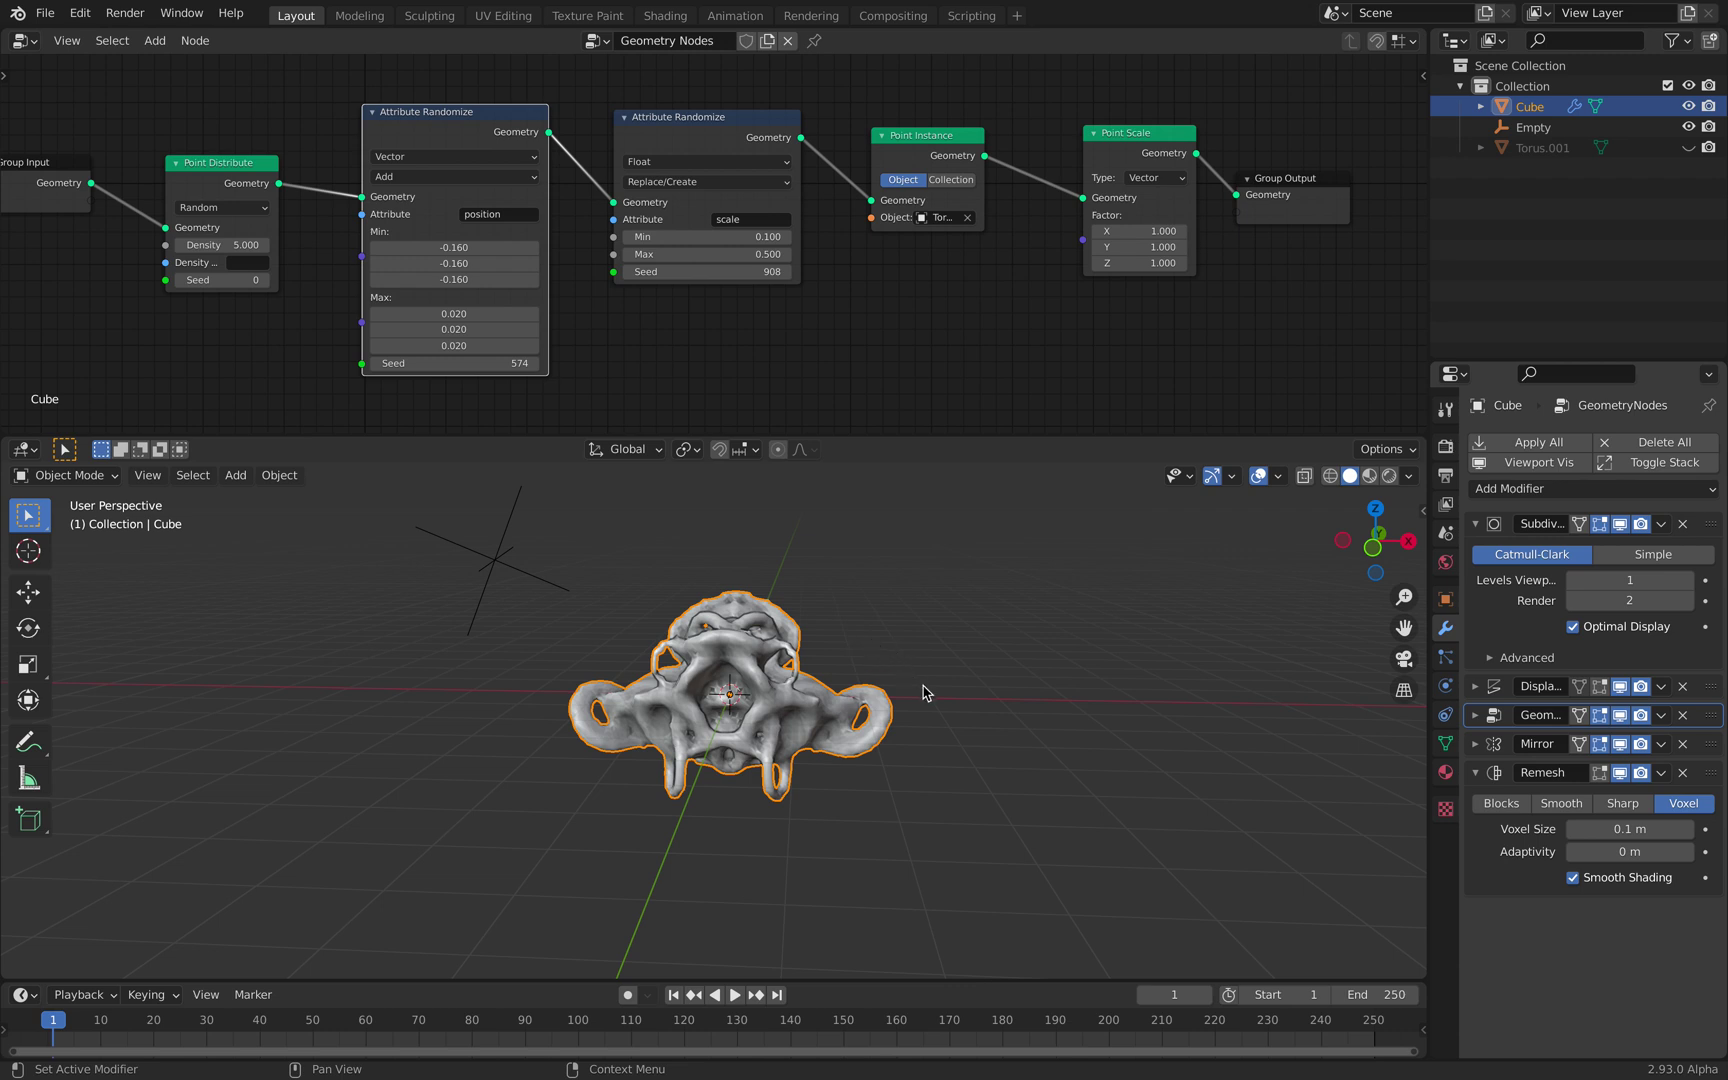
middle_click_drag(910, 690, 1510, 700)
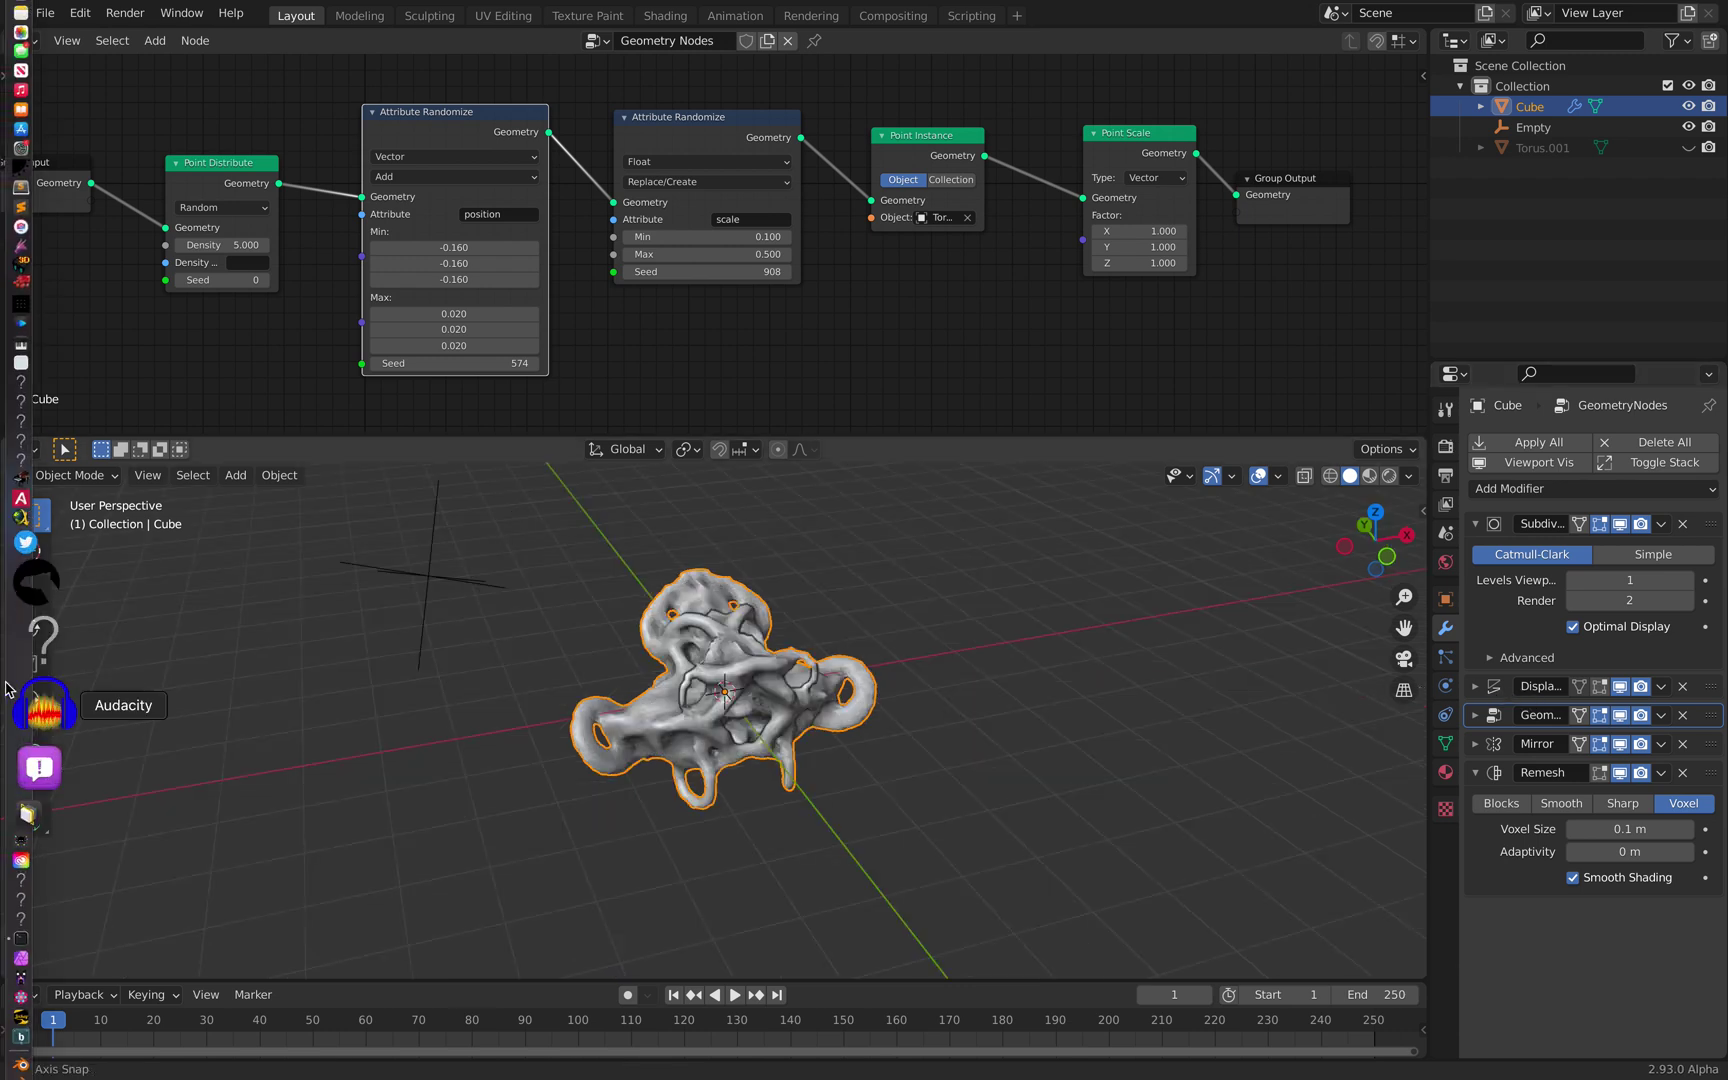
middle_click_drag(1103, 683, 1183, 584)
left_click(1215, 700)
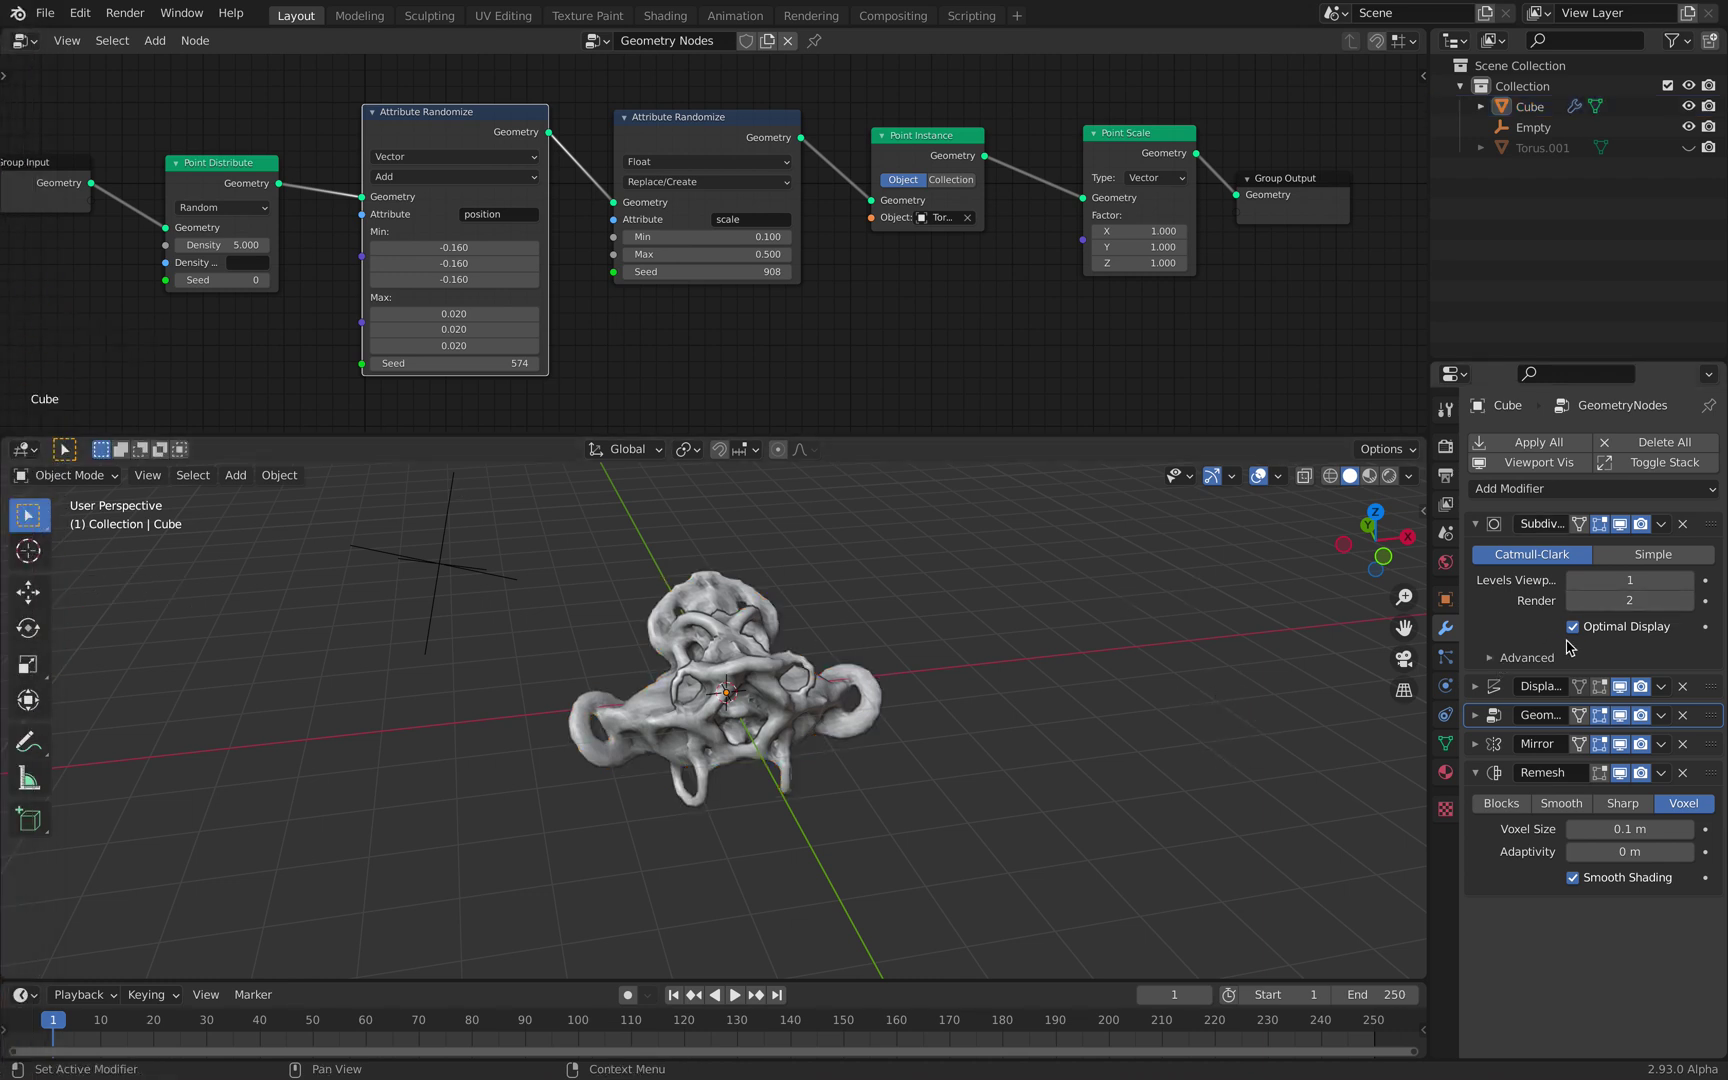
- In the Geometry Nodes tree, change the Point Distribute Density from 5 to 1
left_click(1476, 716)
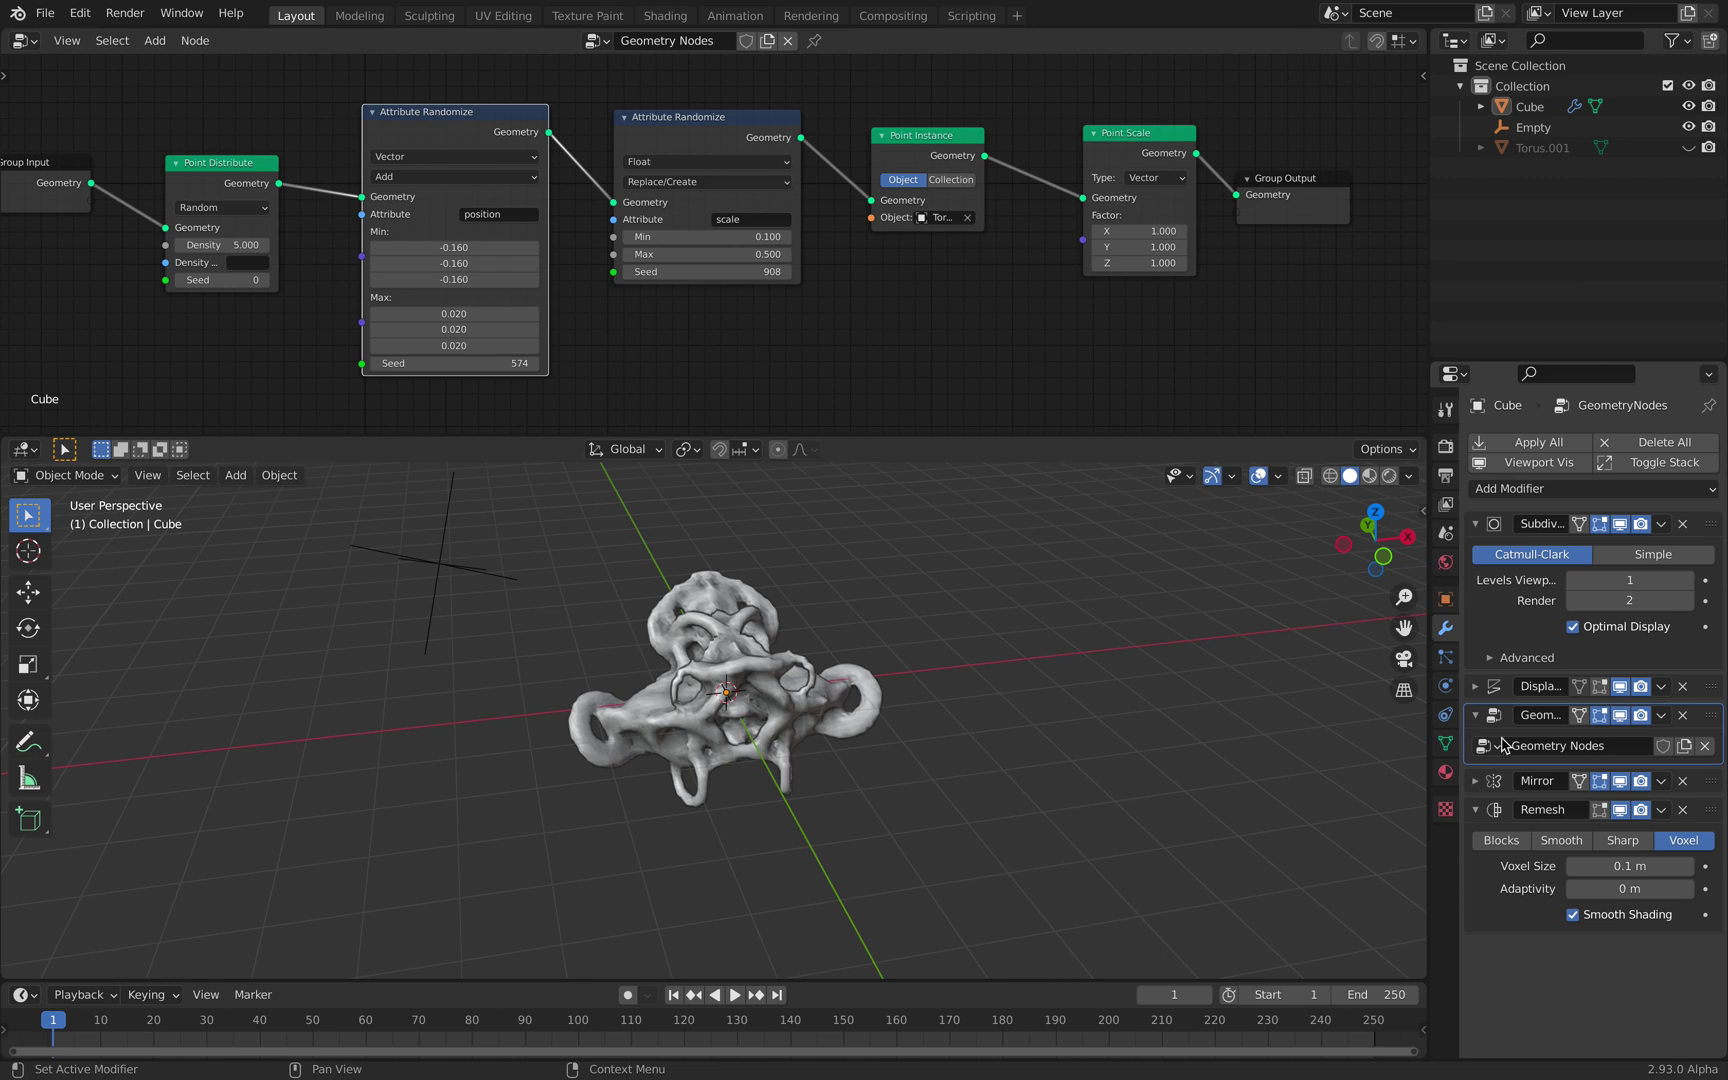
key("Home")
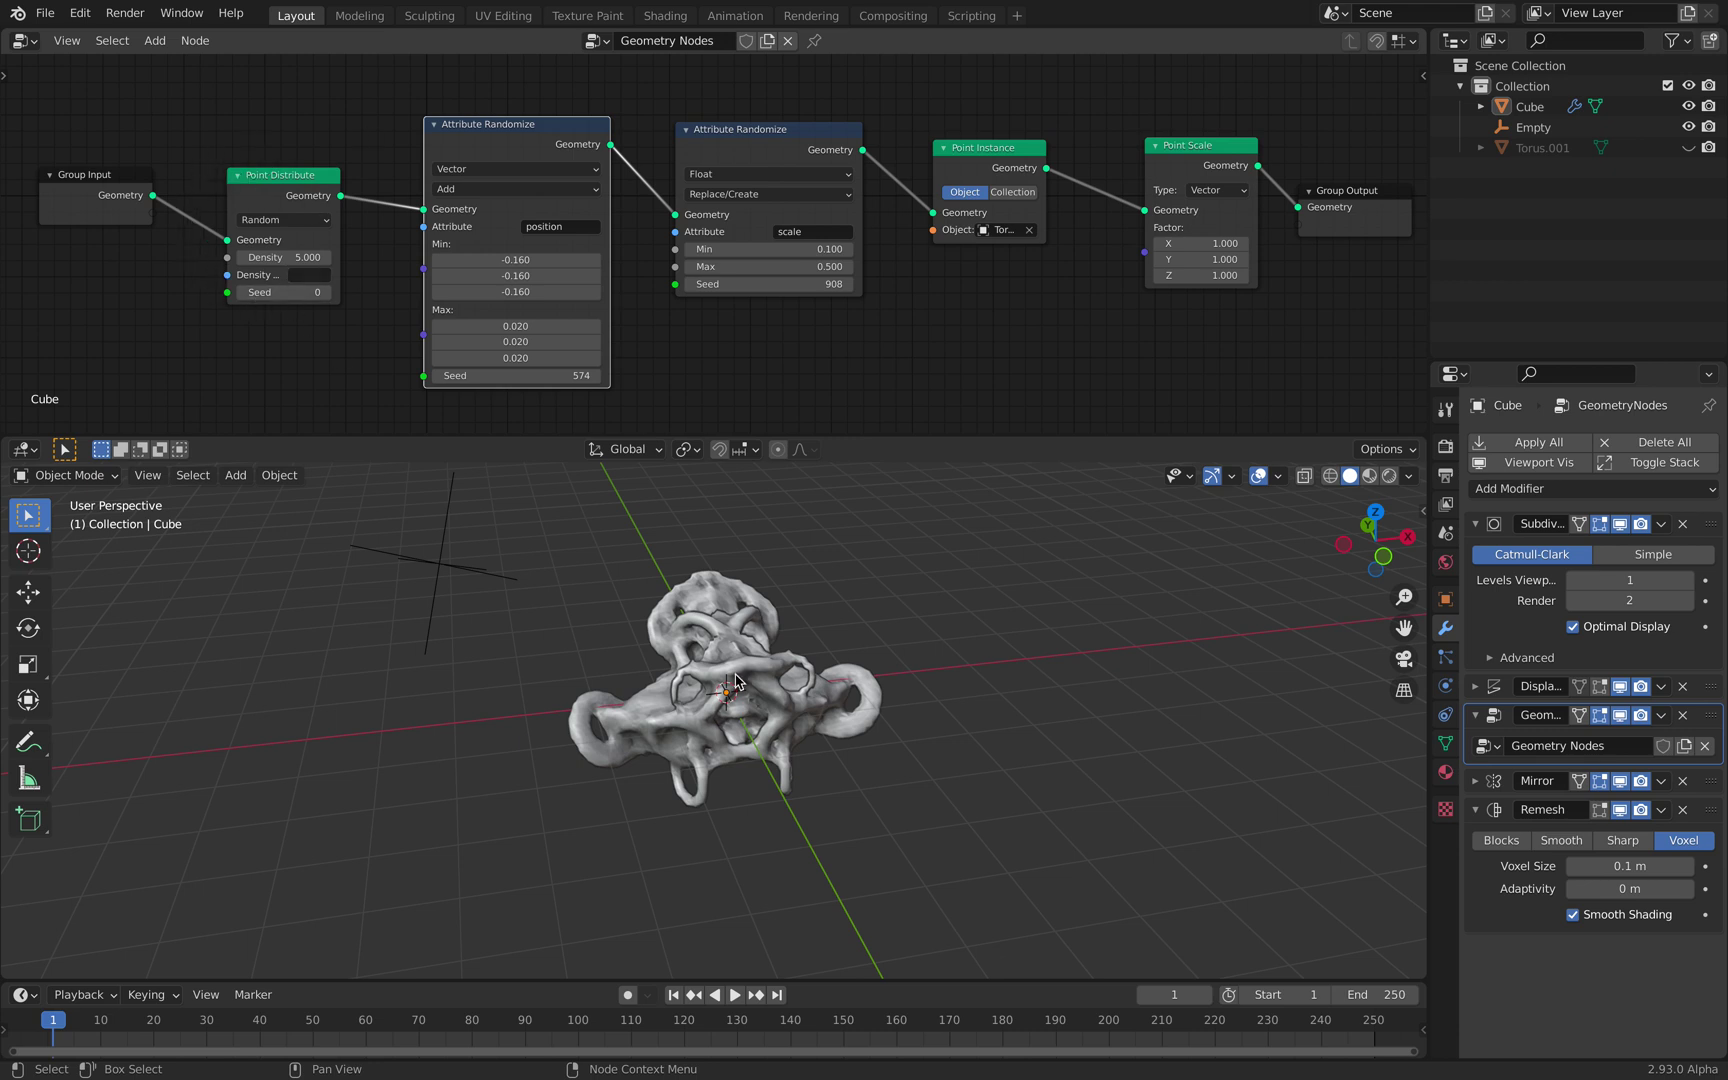
scroll(733, 657, "up", 2)
mouse_move(645, 637)
middle_mouse_down()
mouse_move(620, 635)
mouse_move(645, 637)
middle_mouse_up()
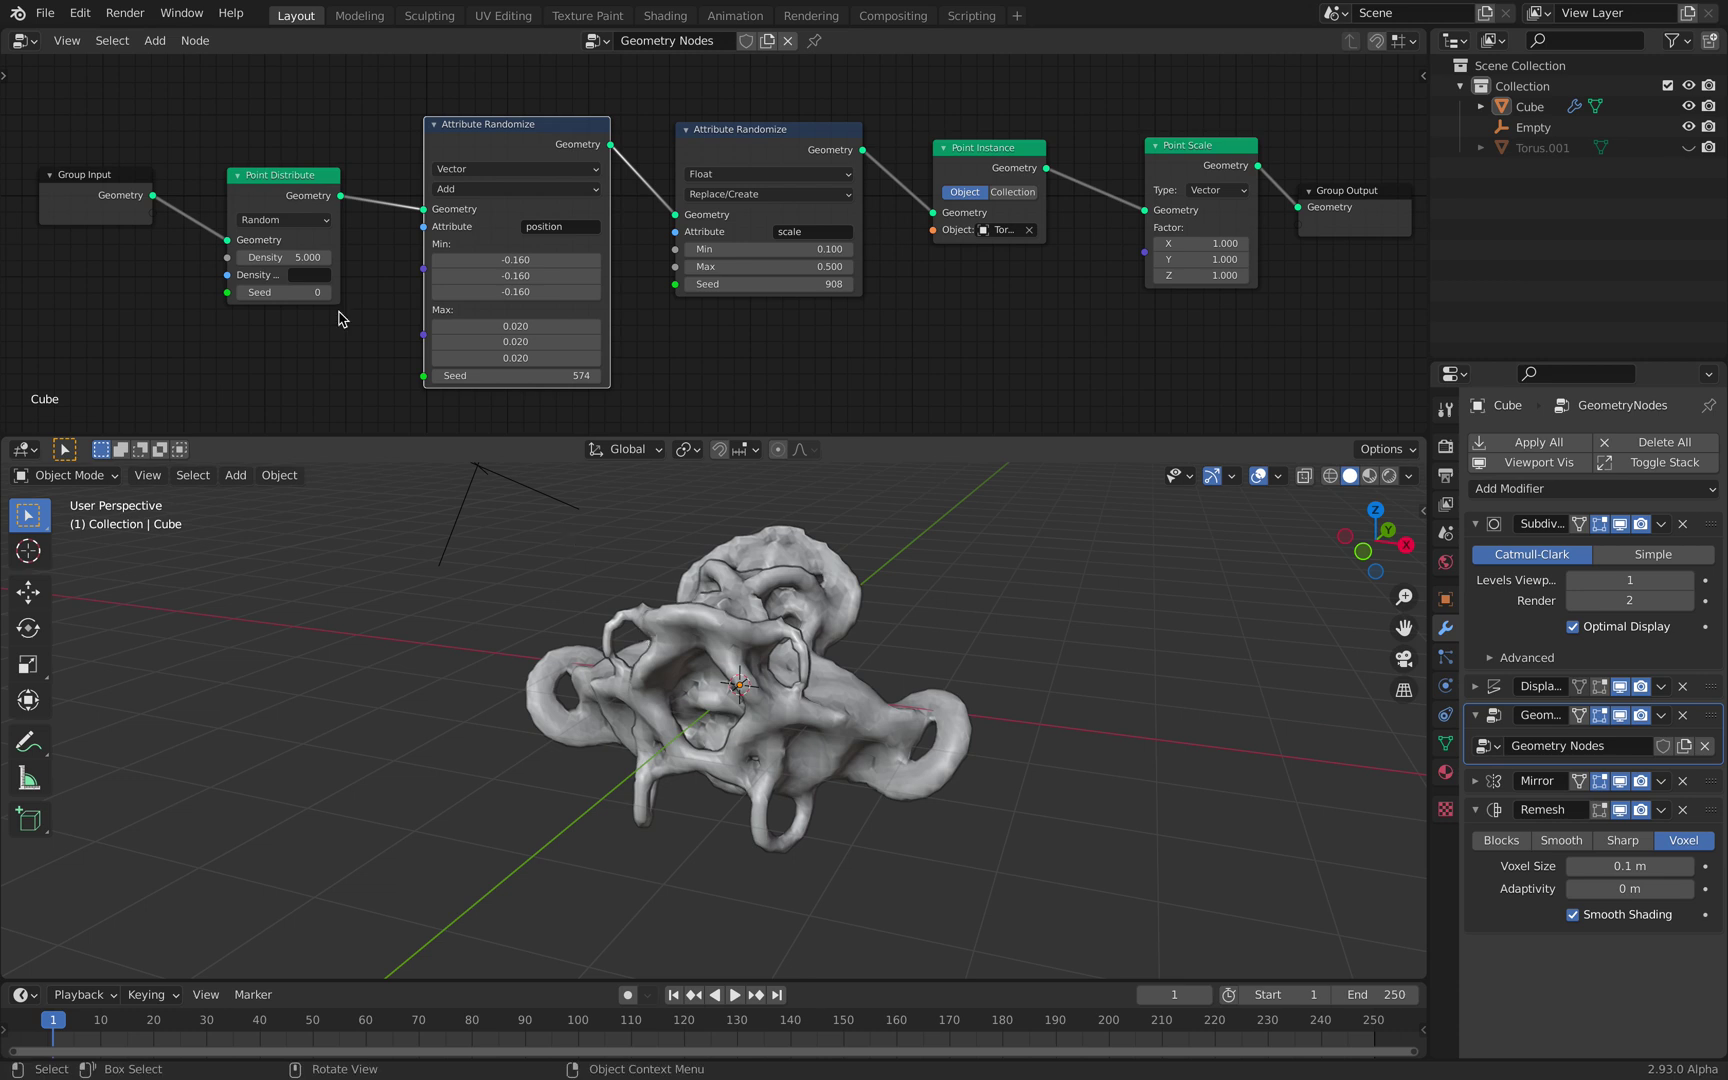
left_click(325, 256)
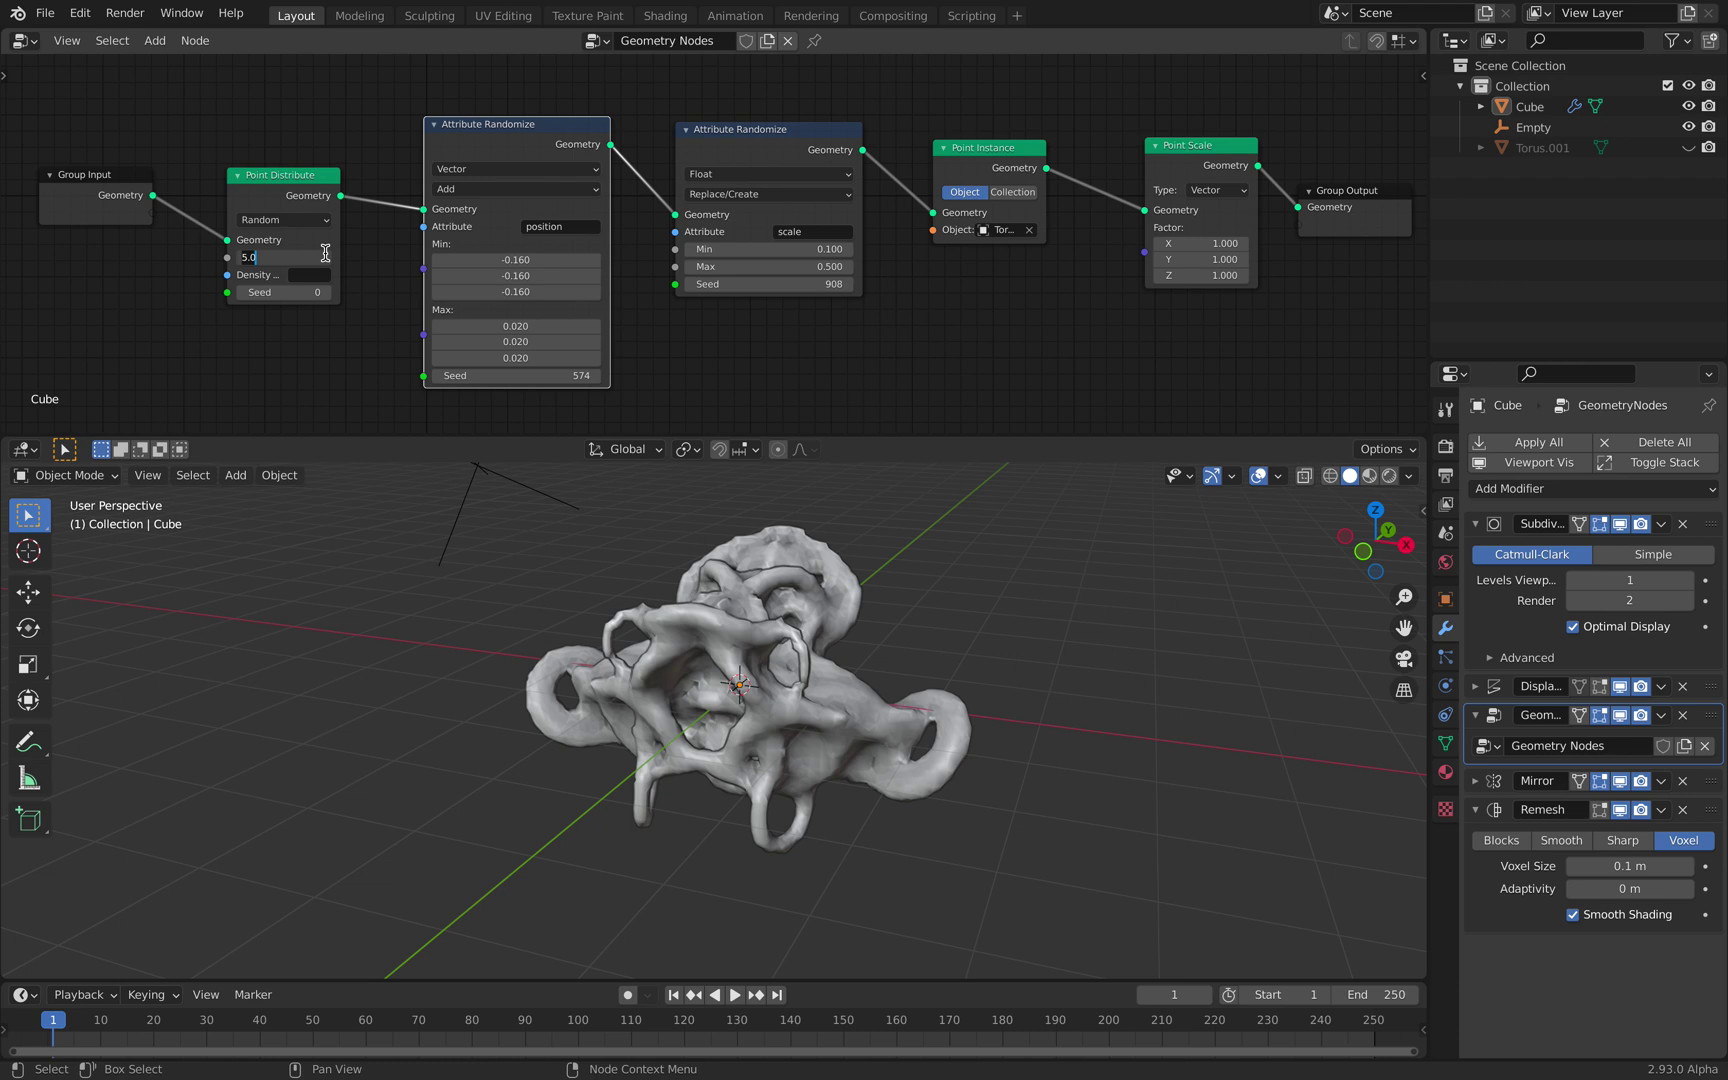
type("1")
key("Return")
middle_click_drag(700, 720, 660, 765)
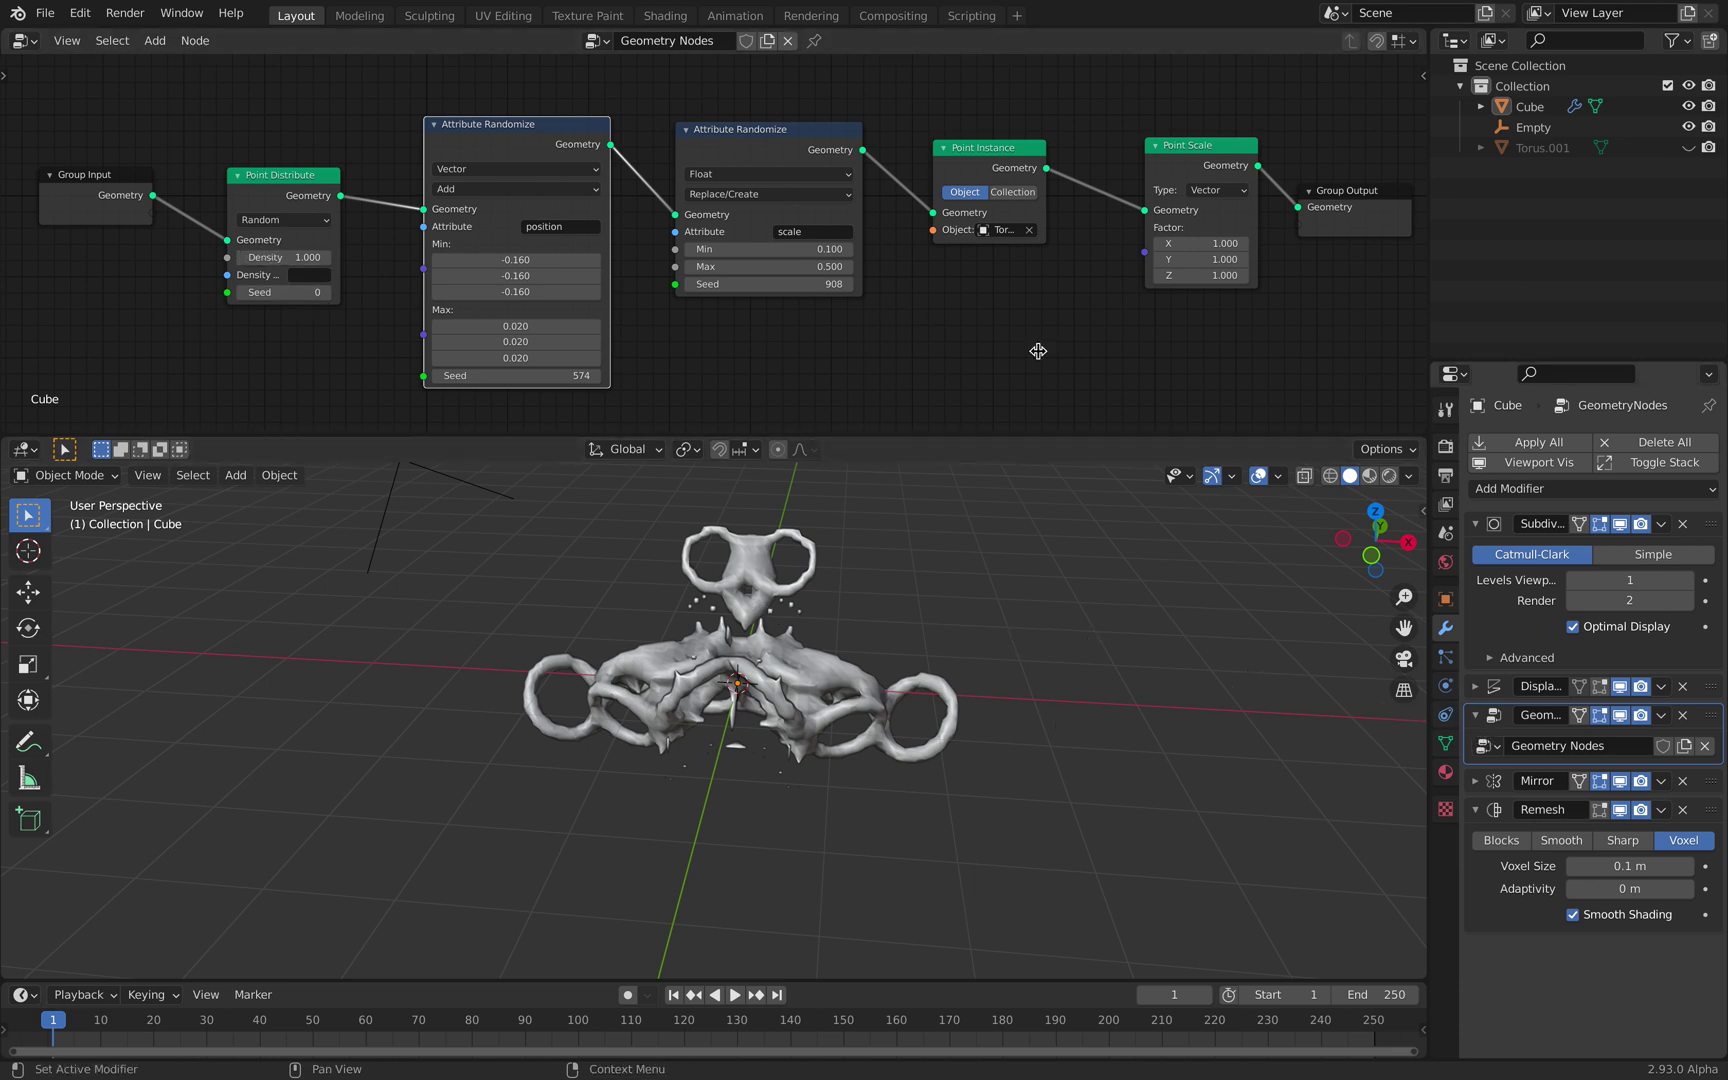
- Change the first Attribute Randomize node's Seed to 696
left_click_drag(499, 141, 491, 134)
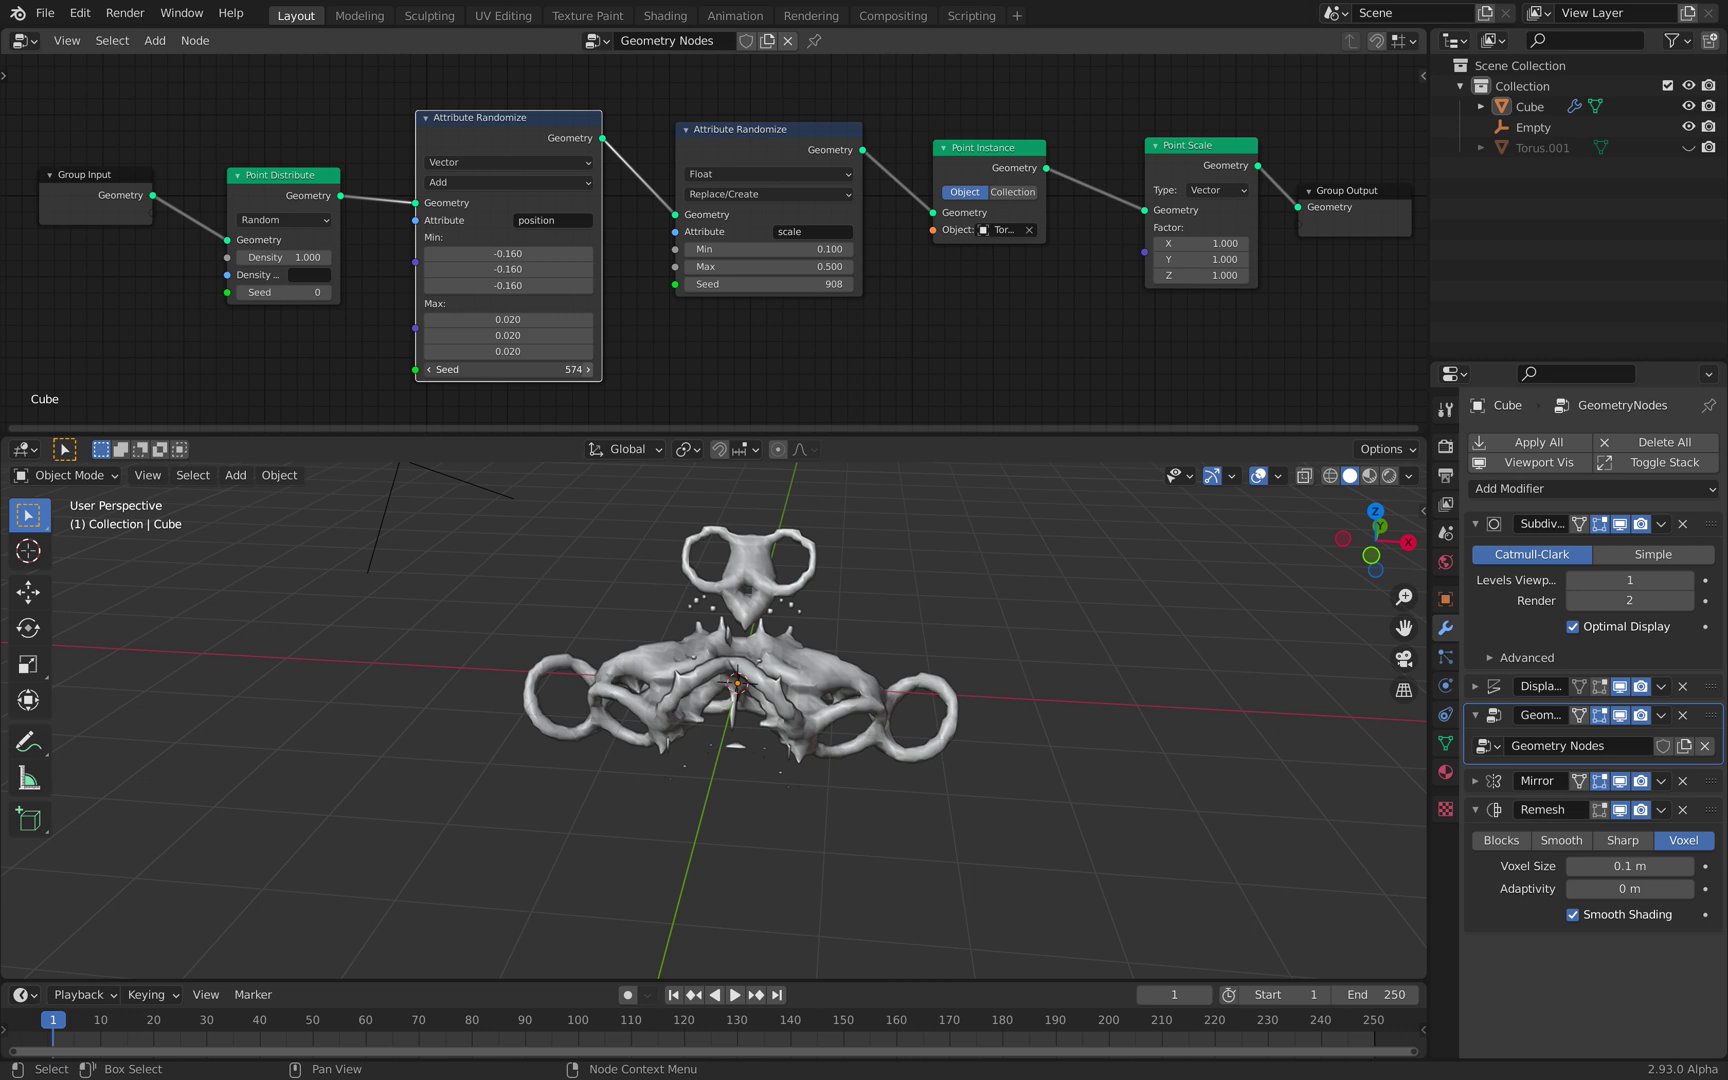
left_click_drag(508, 369, 540, 369)
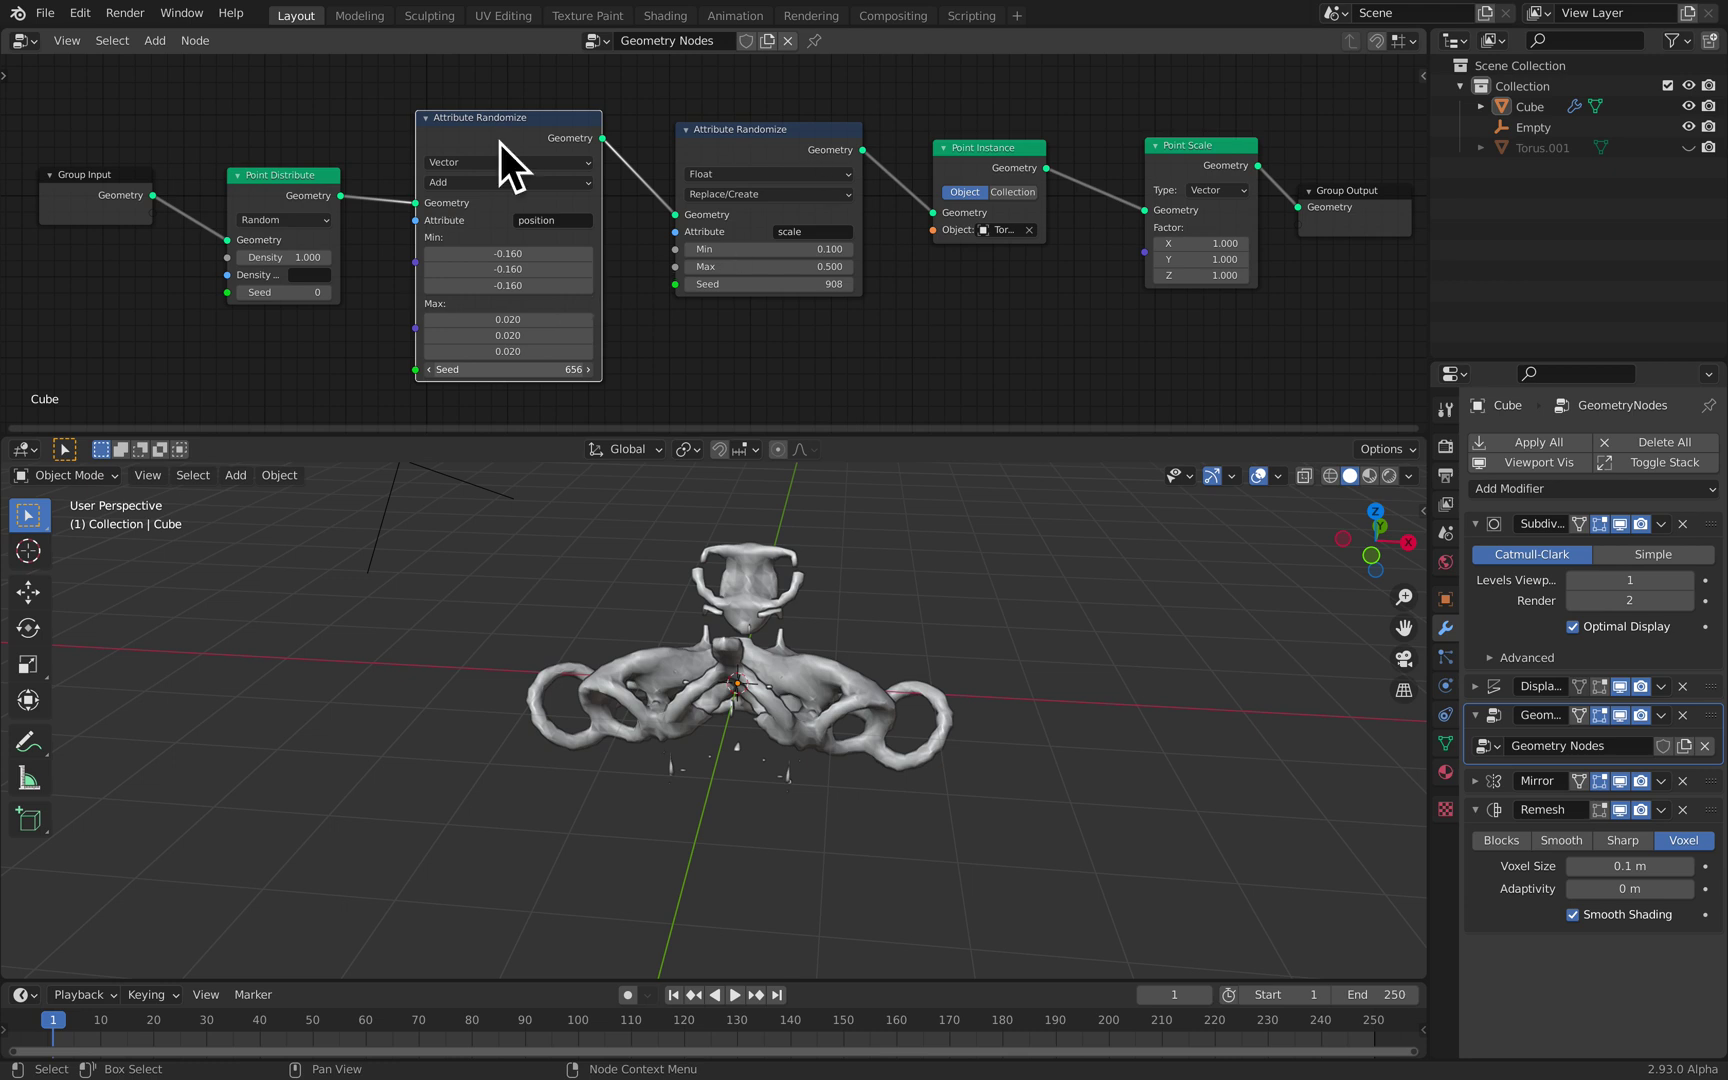
left_click_drag(545, 369, 560, 369)
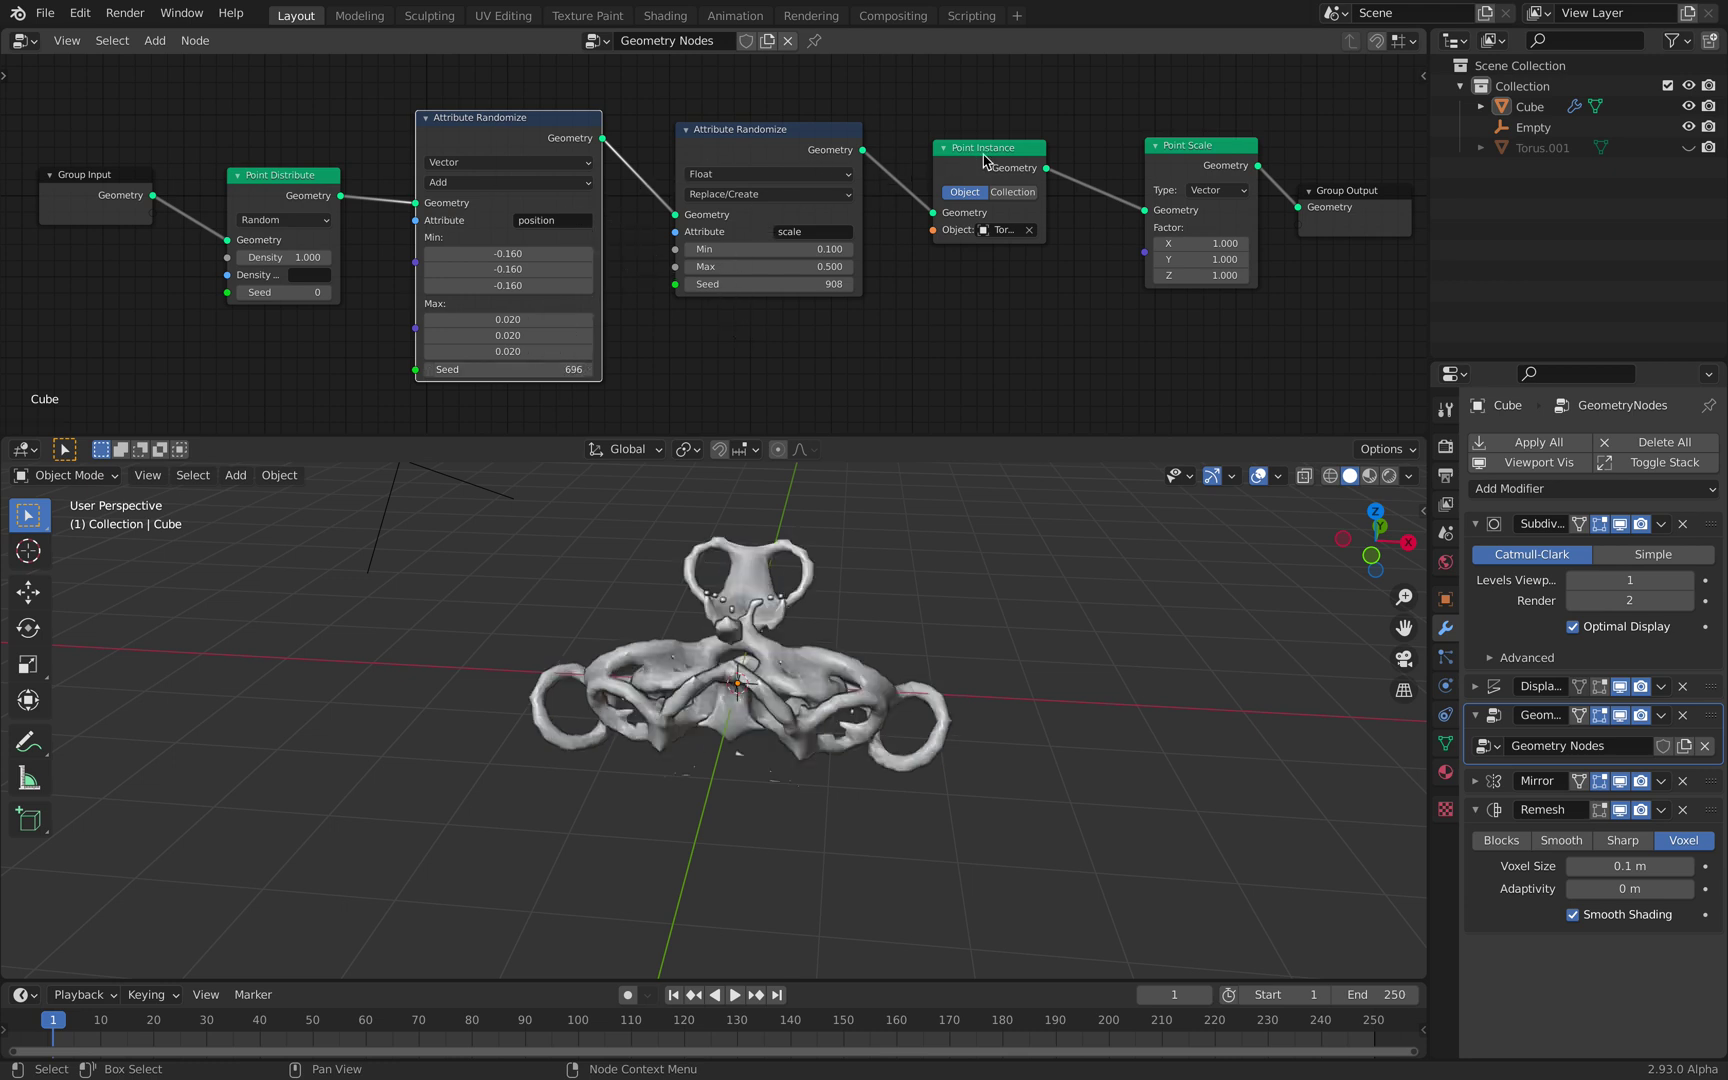
- Widen the Point Instance node and set the Point Scale factor to 2 on X, Y and Z
left_click_drag(990, 157, 987, 157)
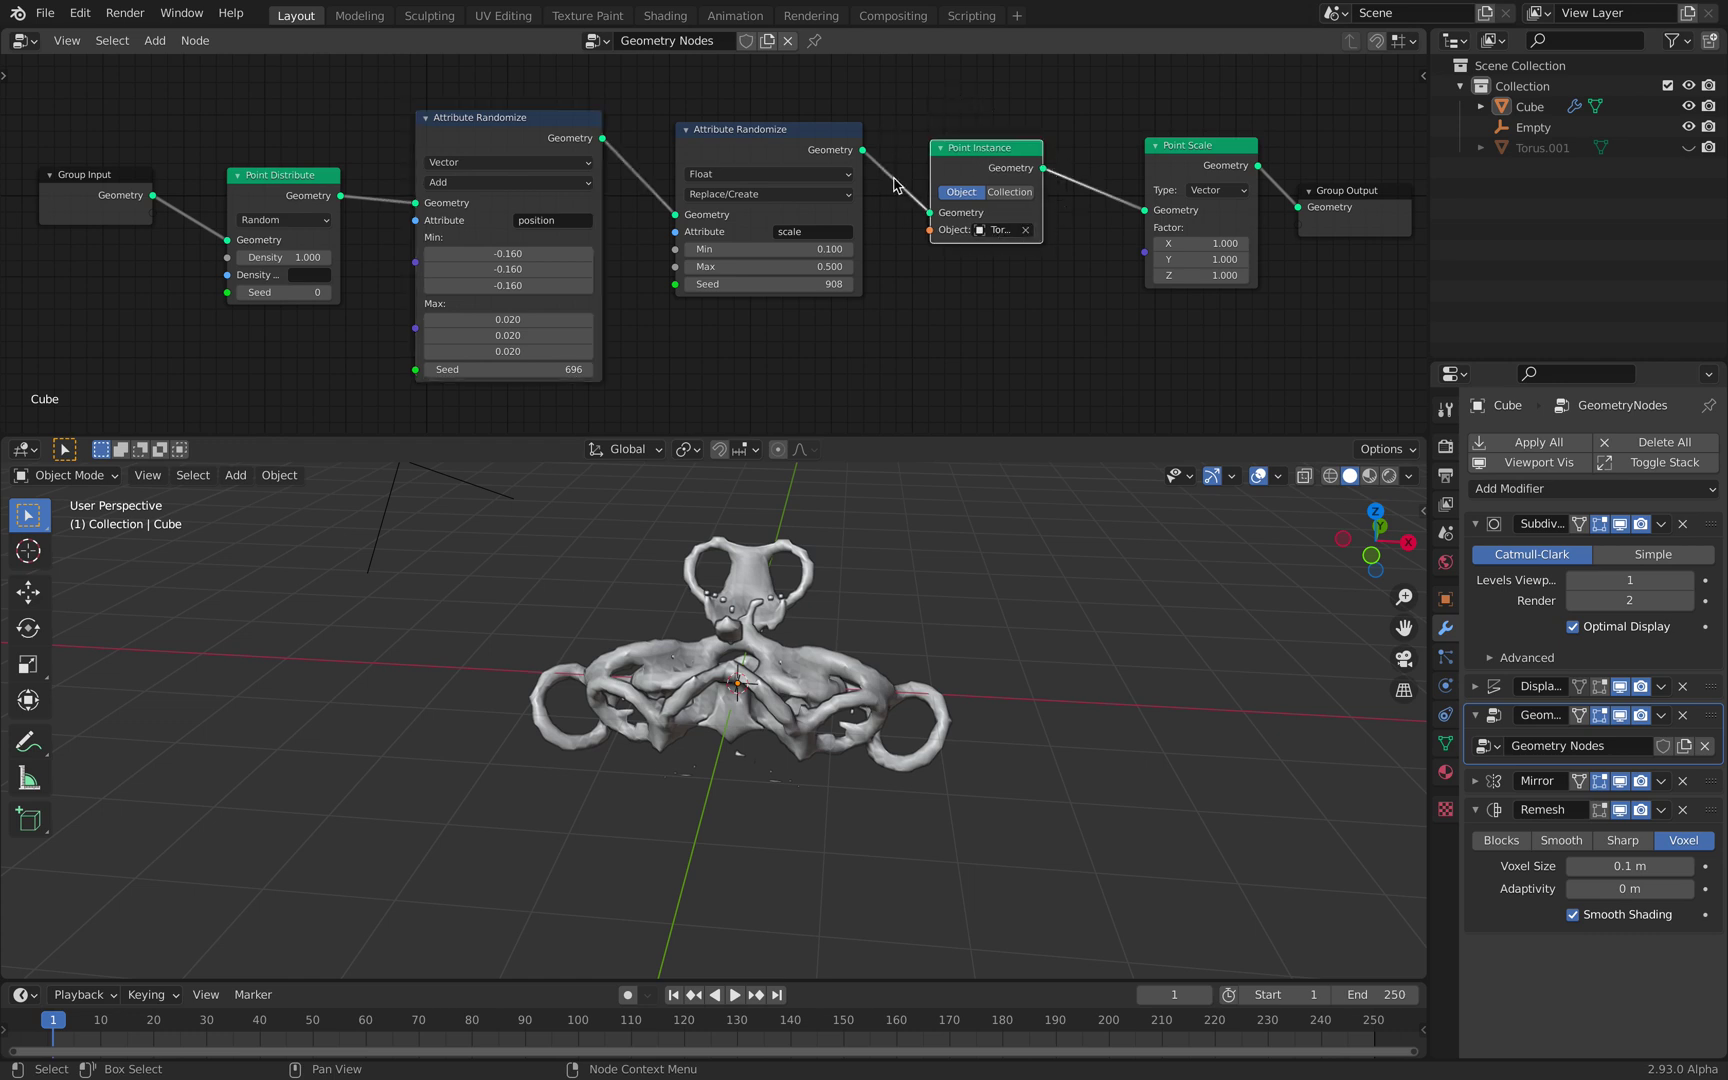
left_click_drag(1056, 201, 1082, 201)
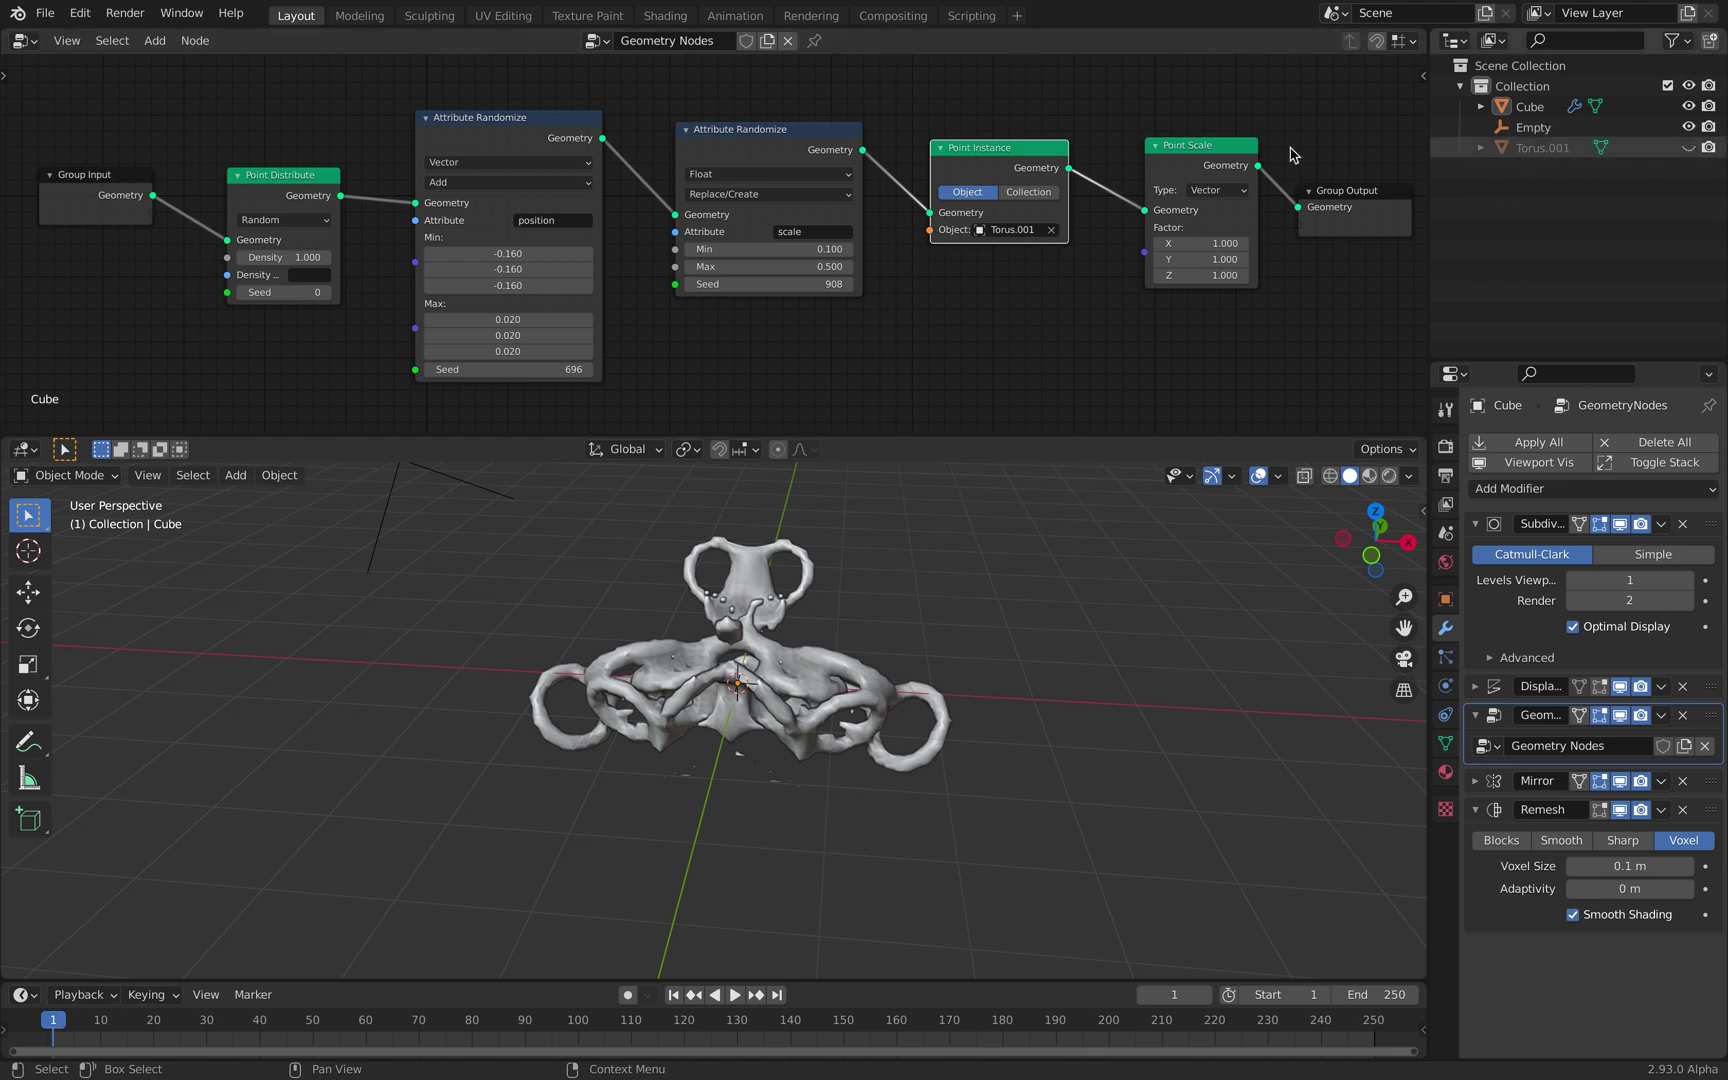
middle_click_drag(1148, 132, 1111, 132)
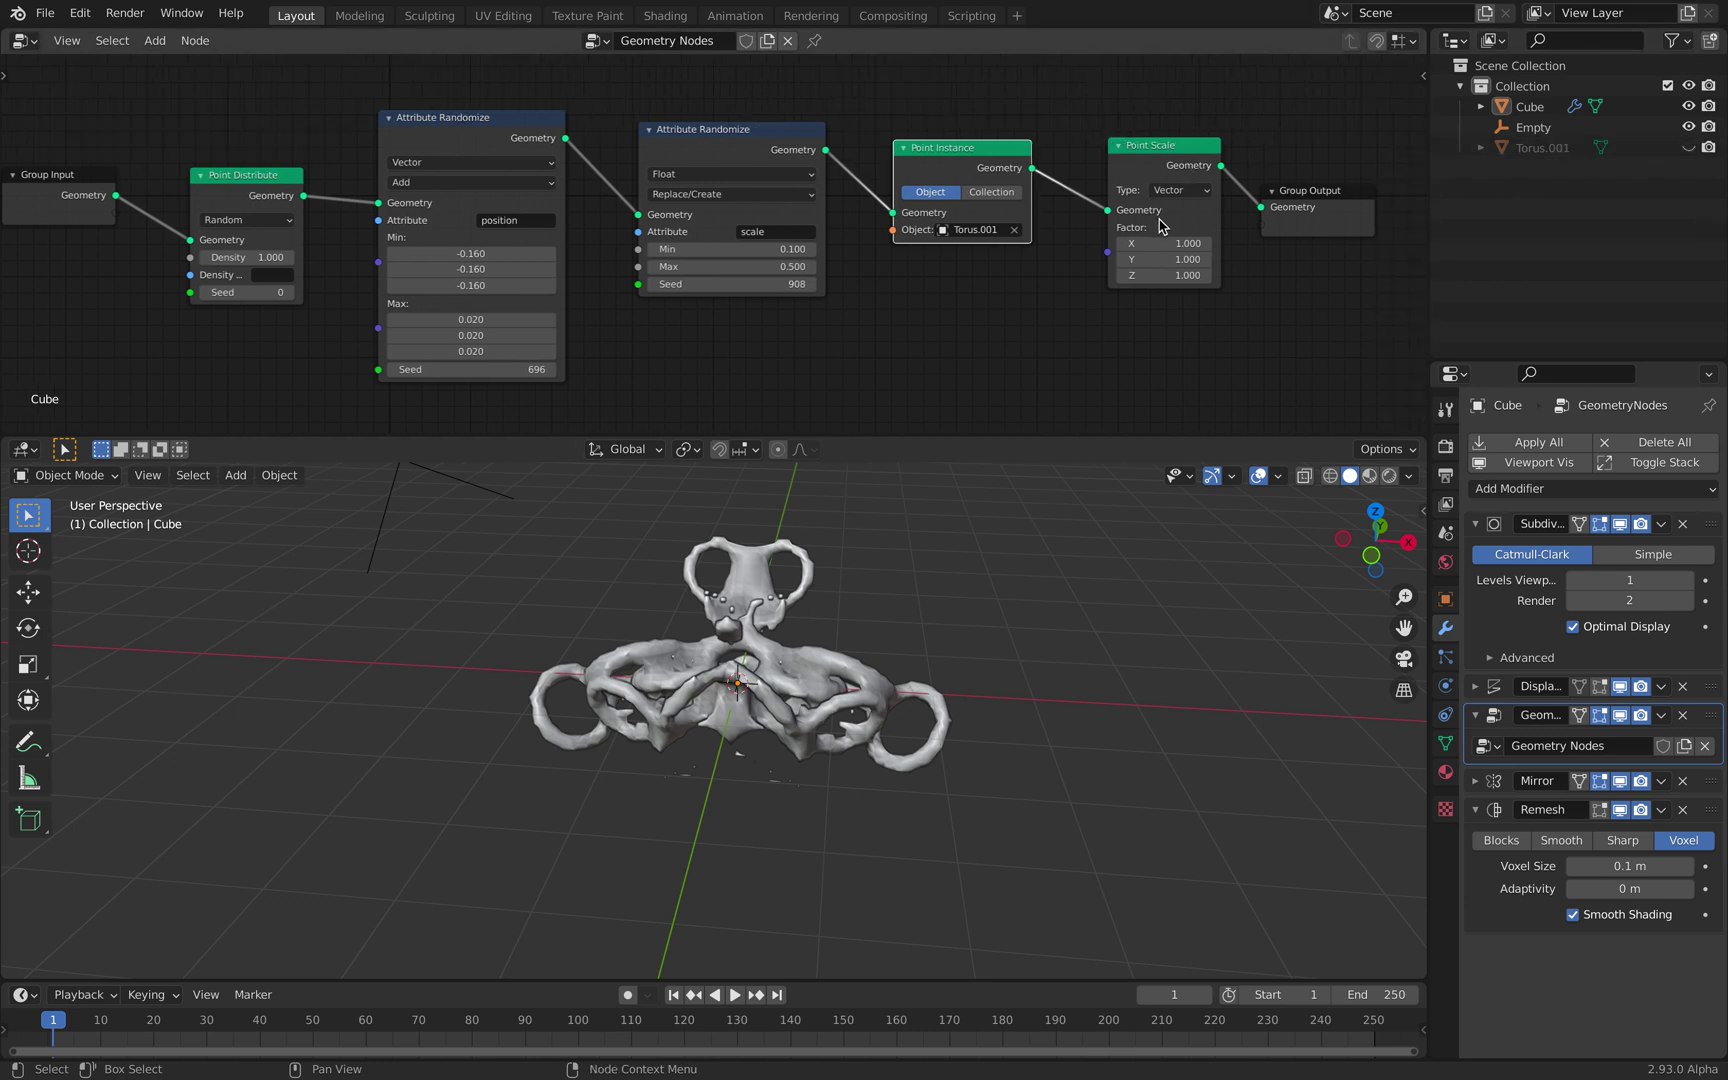
left_click_drag(1160, 243, 1162, 275)
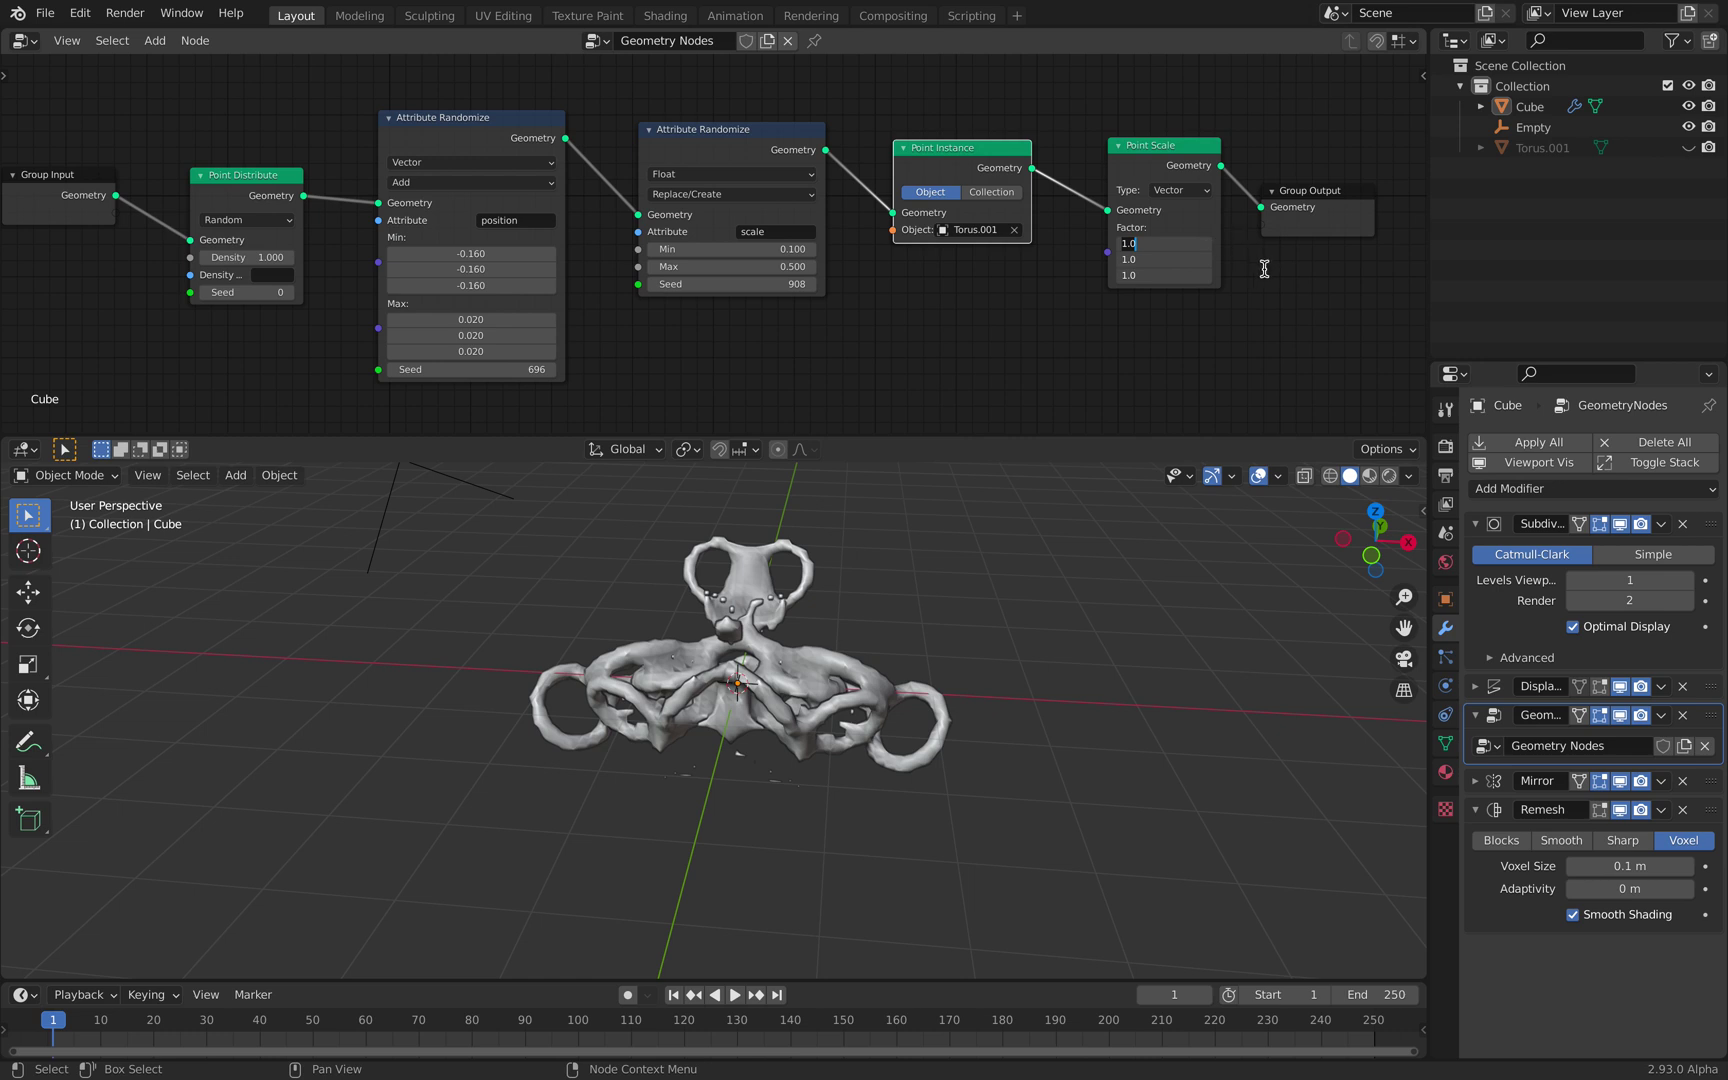
type("2")
key("Return")
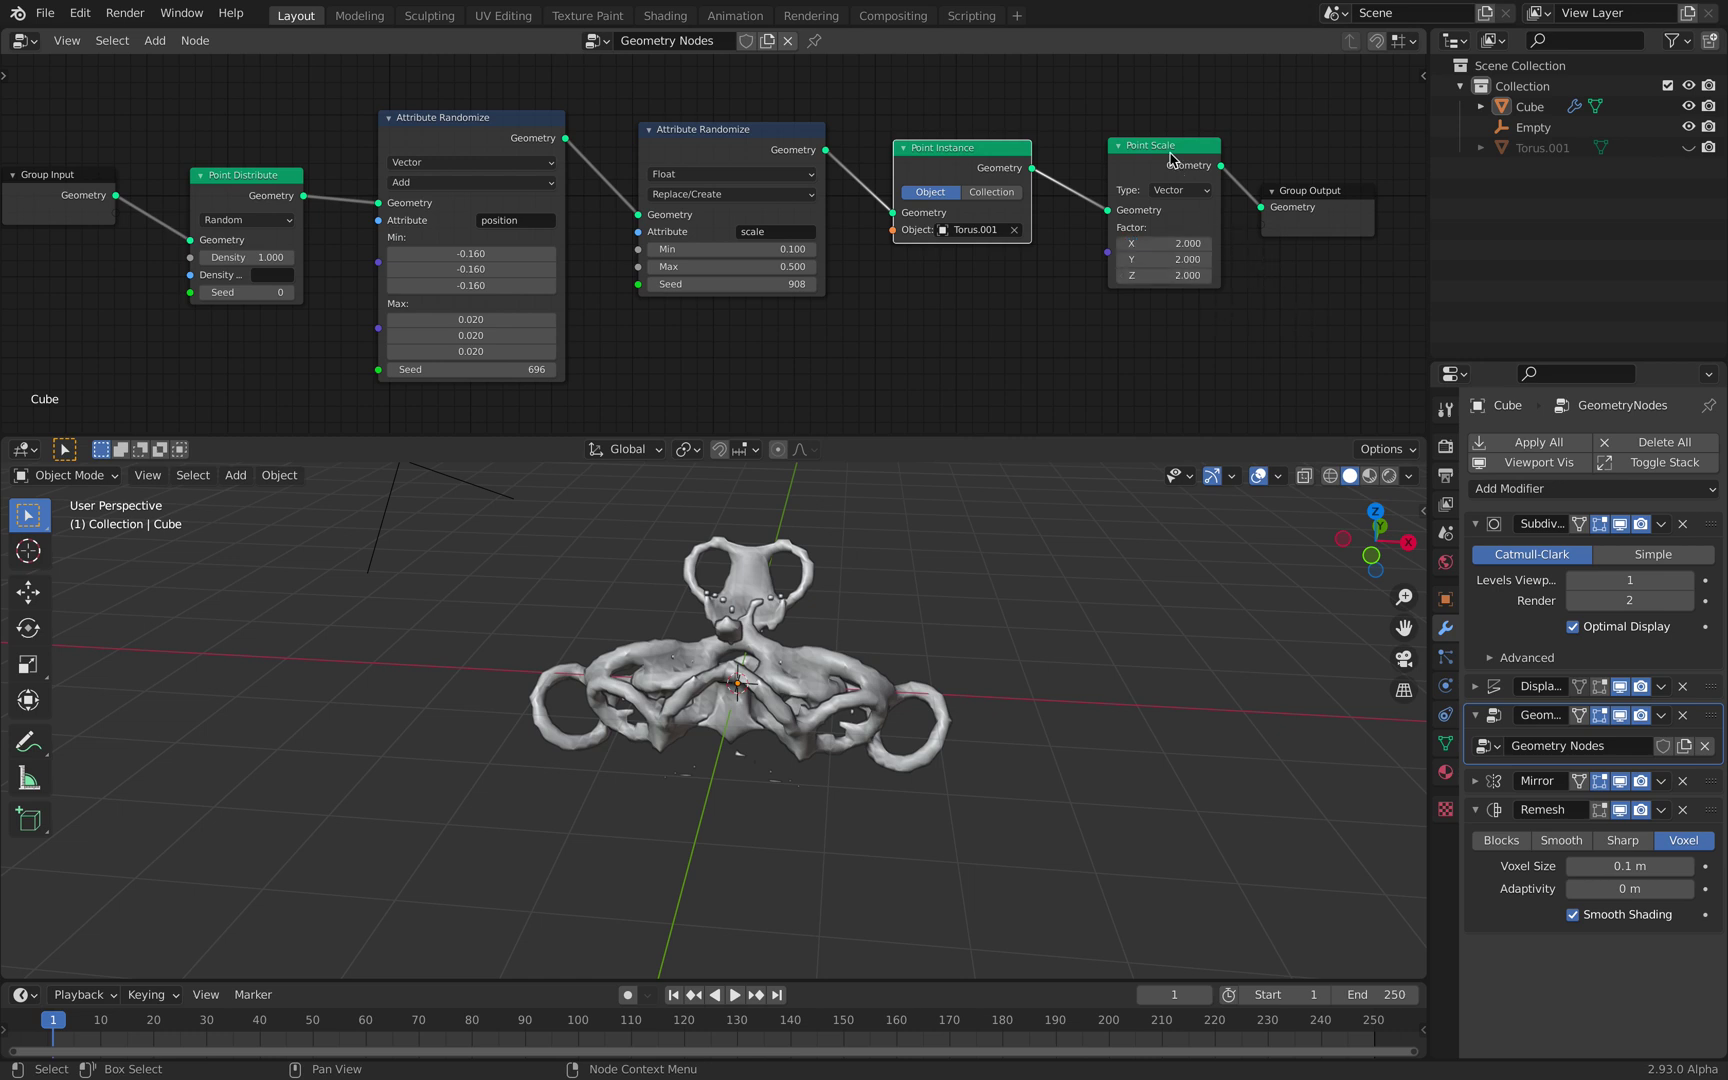
left_click_drag(1170, 153, 1146, 197)
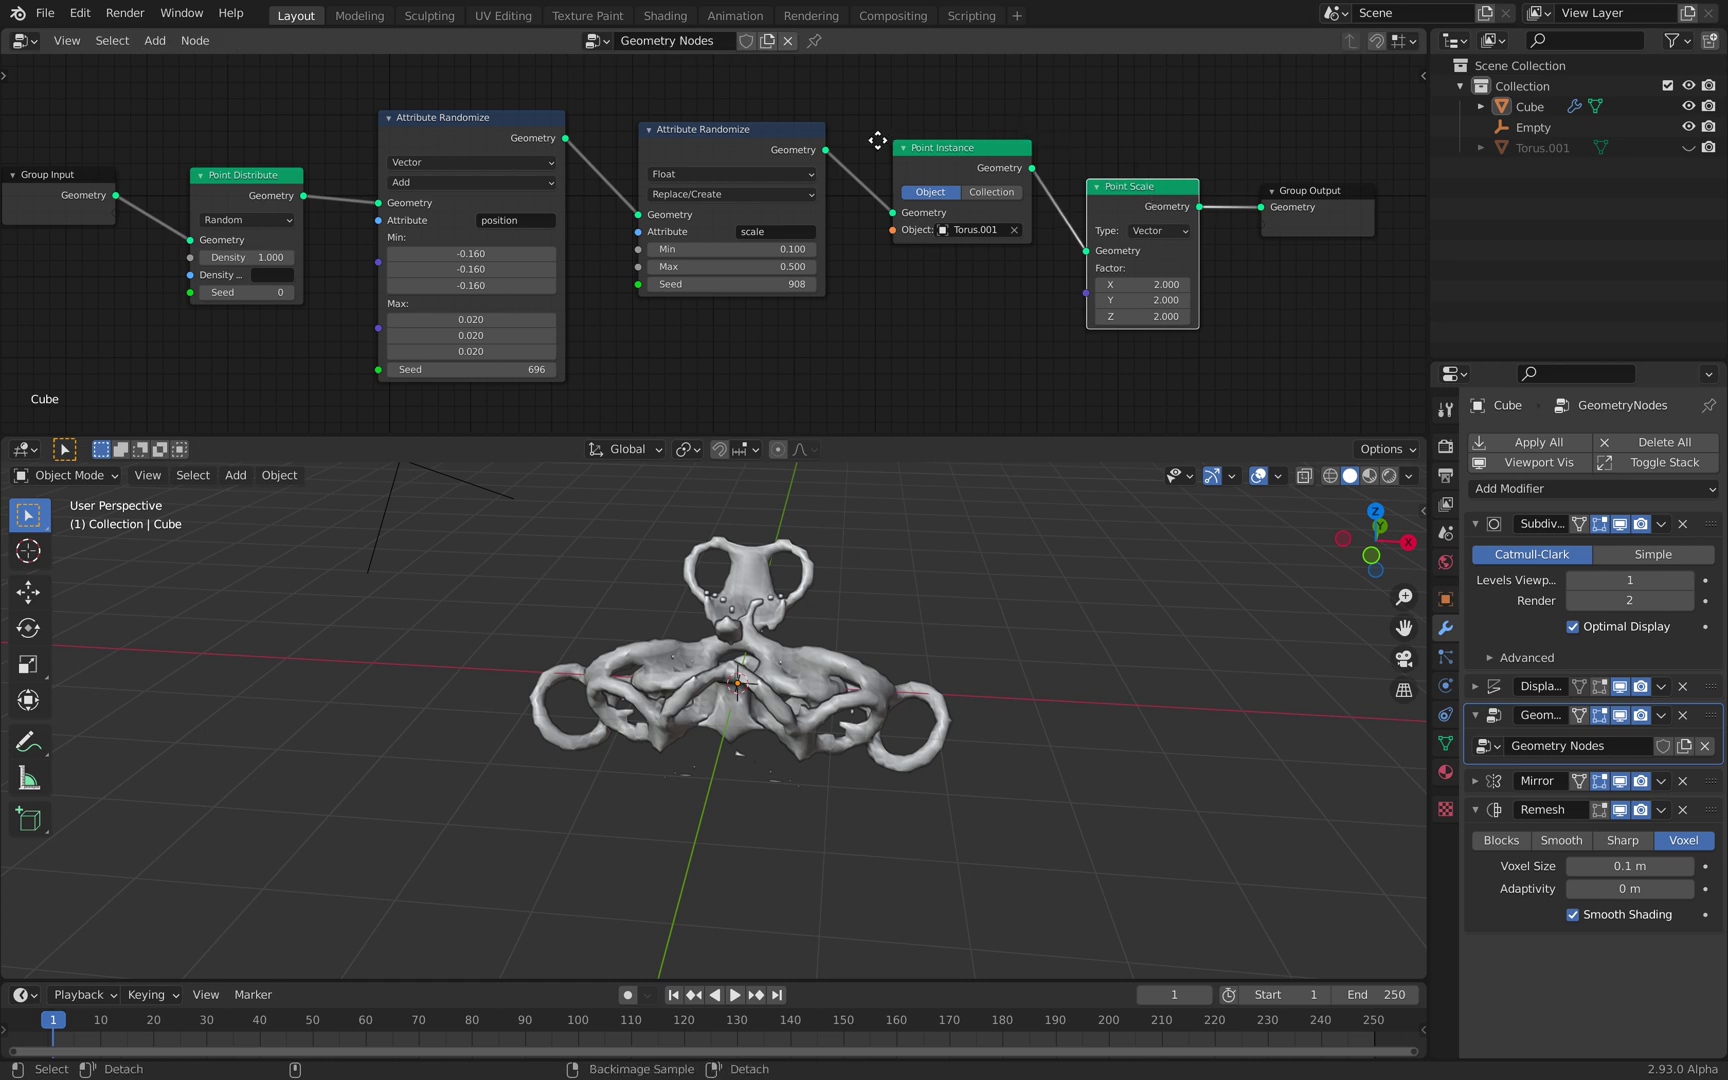
- Move the Point Scale node between Attribute Randomize and Point Instance for chunkier tori
left_click_drag(877, 140, 874, 141, "alt")
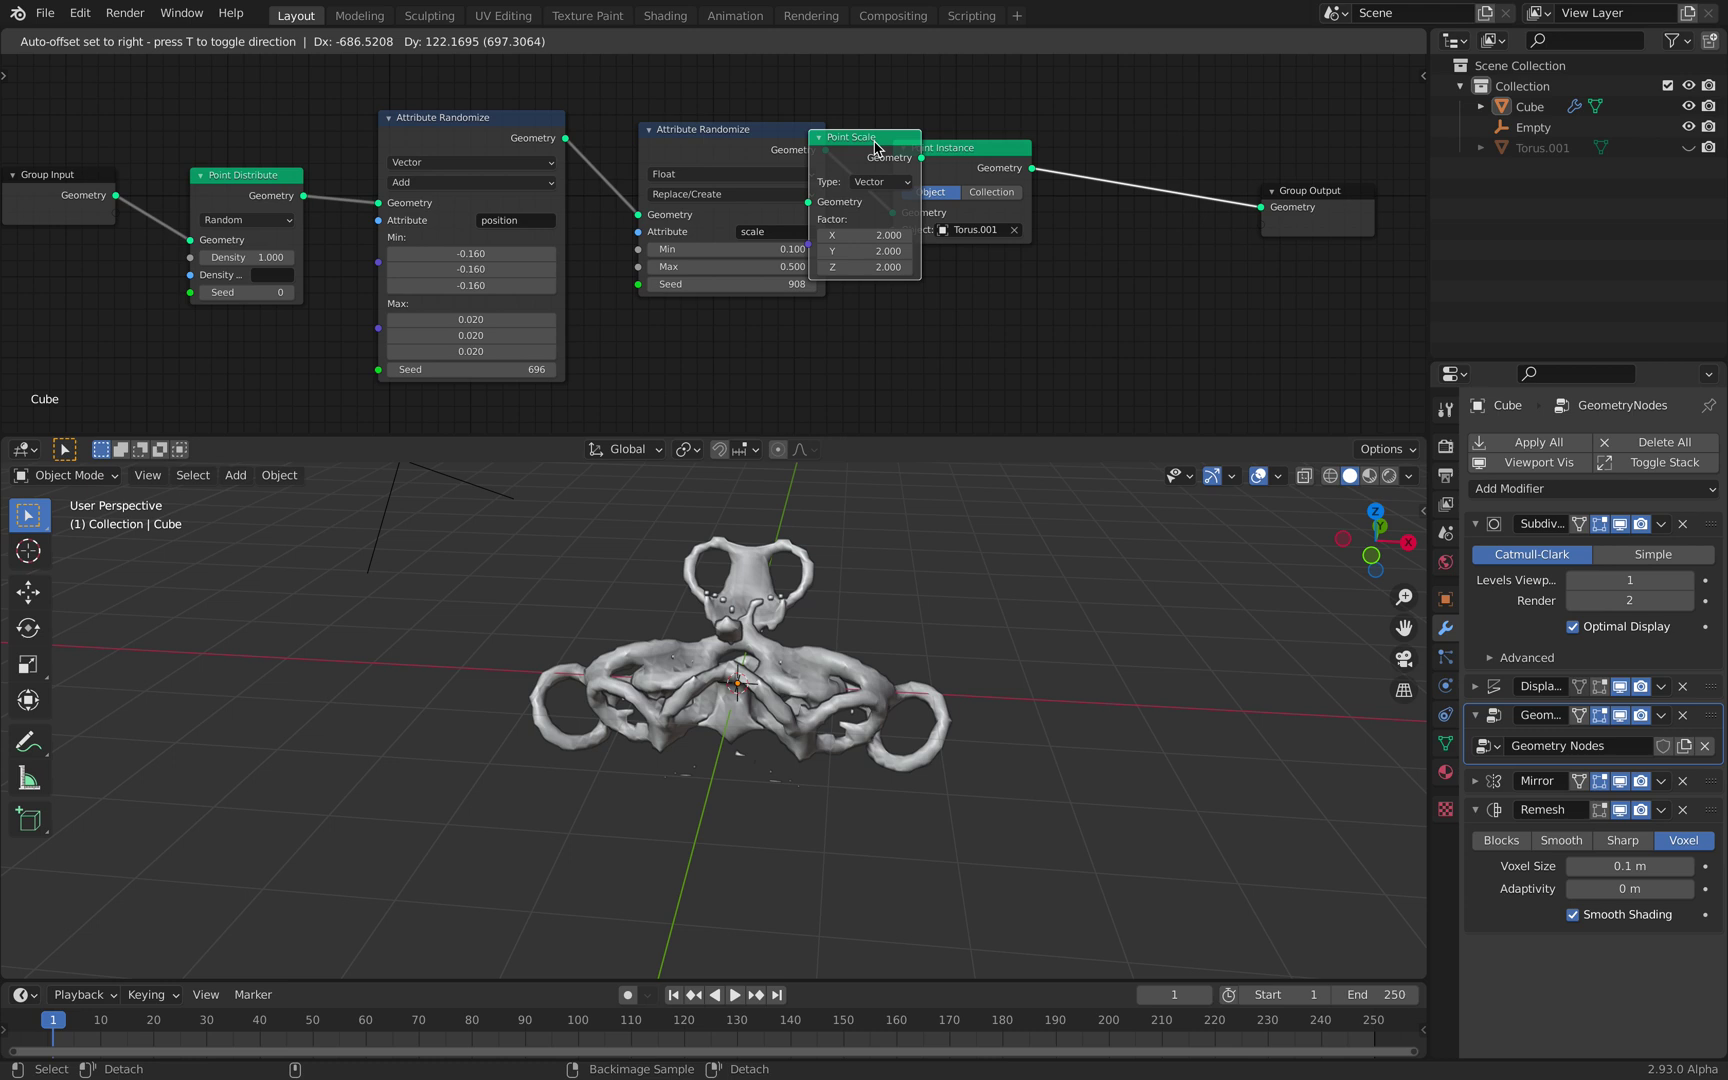
right_click(877, 147)
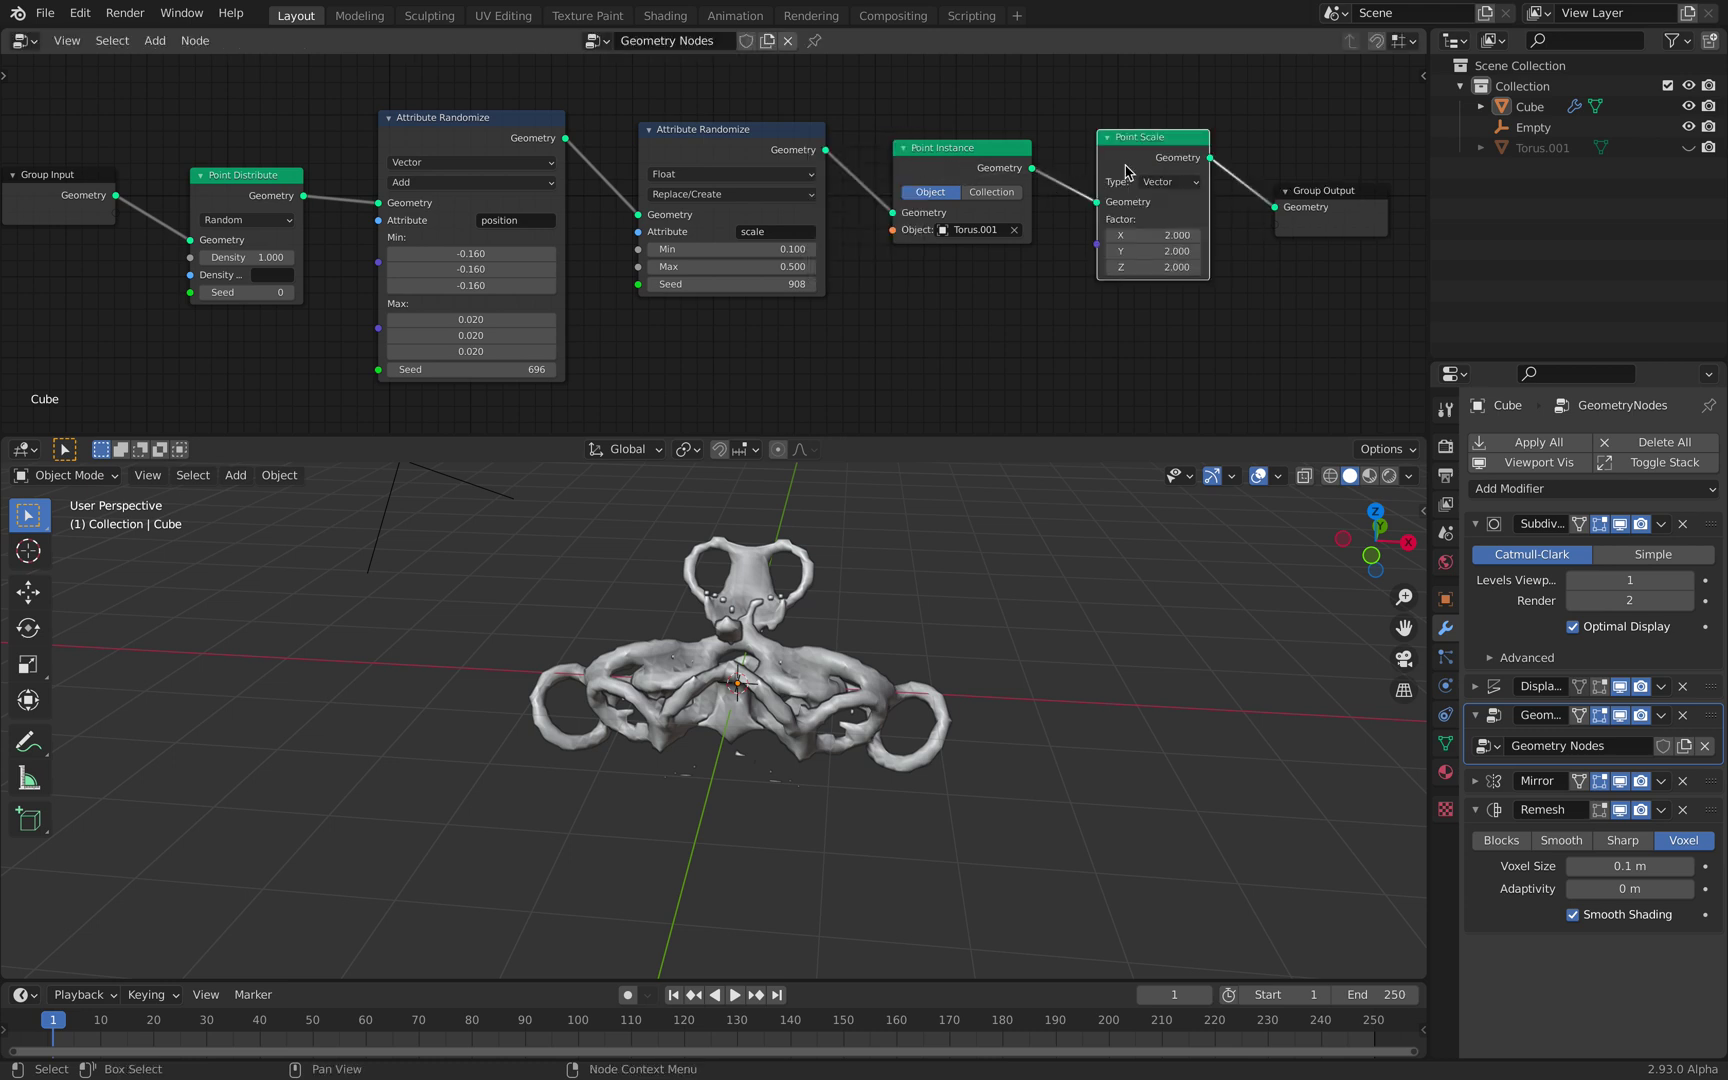
key("alt")
left_click(1116, 181, "alt")
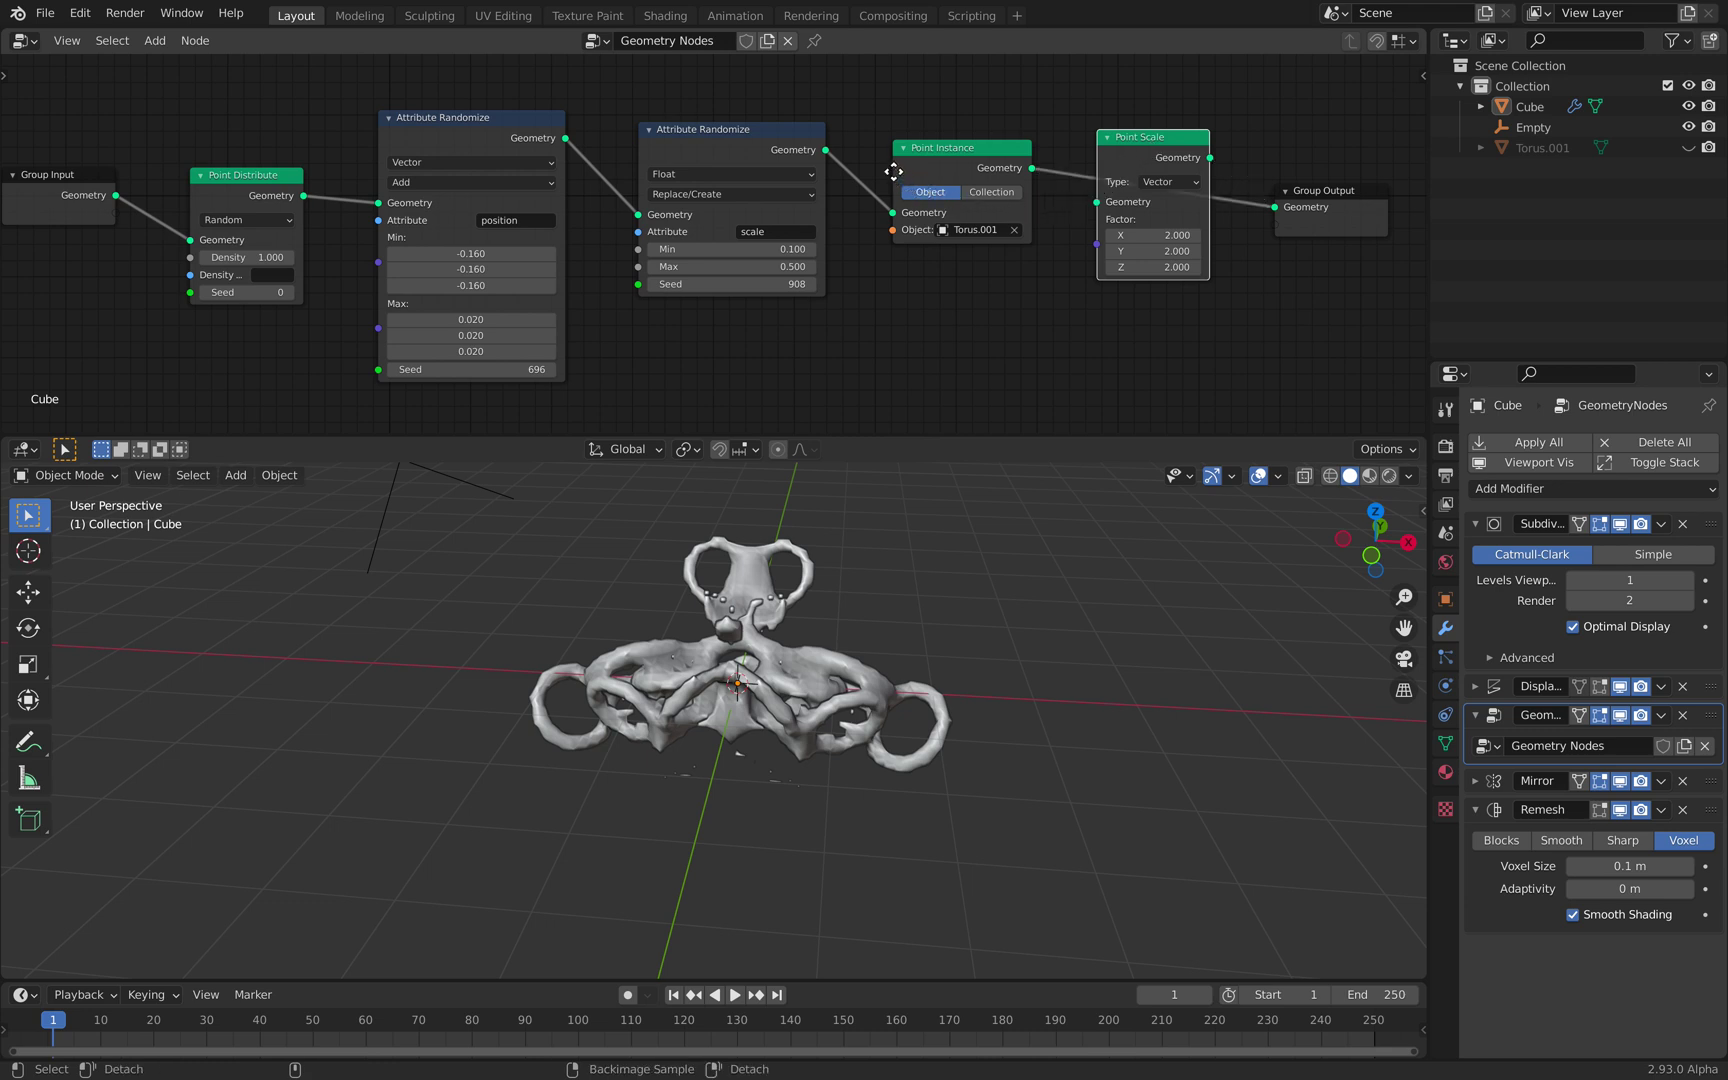
left_click_drag(893, 172, 889, 169, "alt")
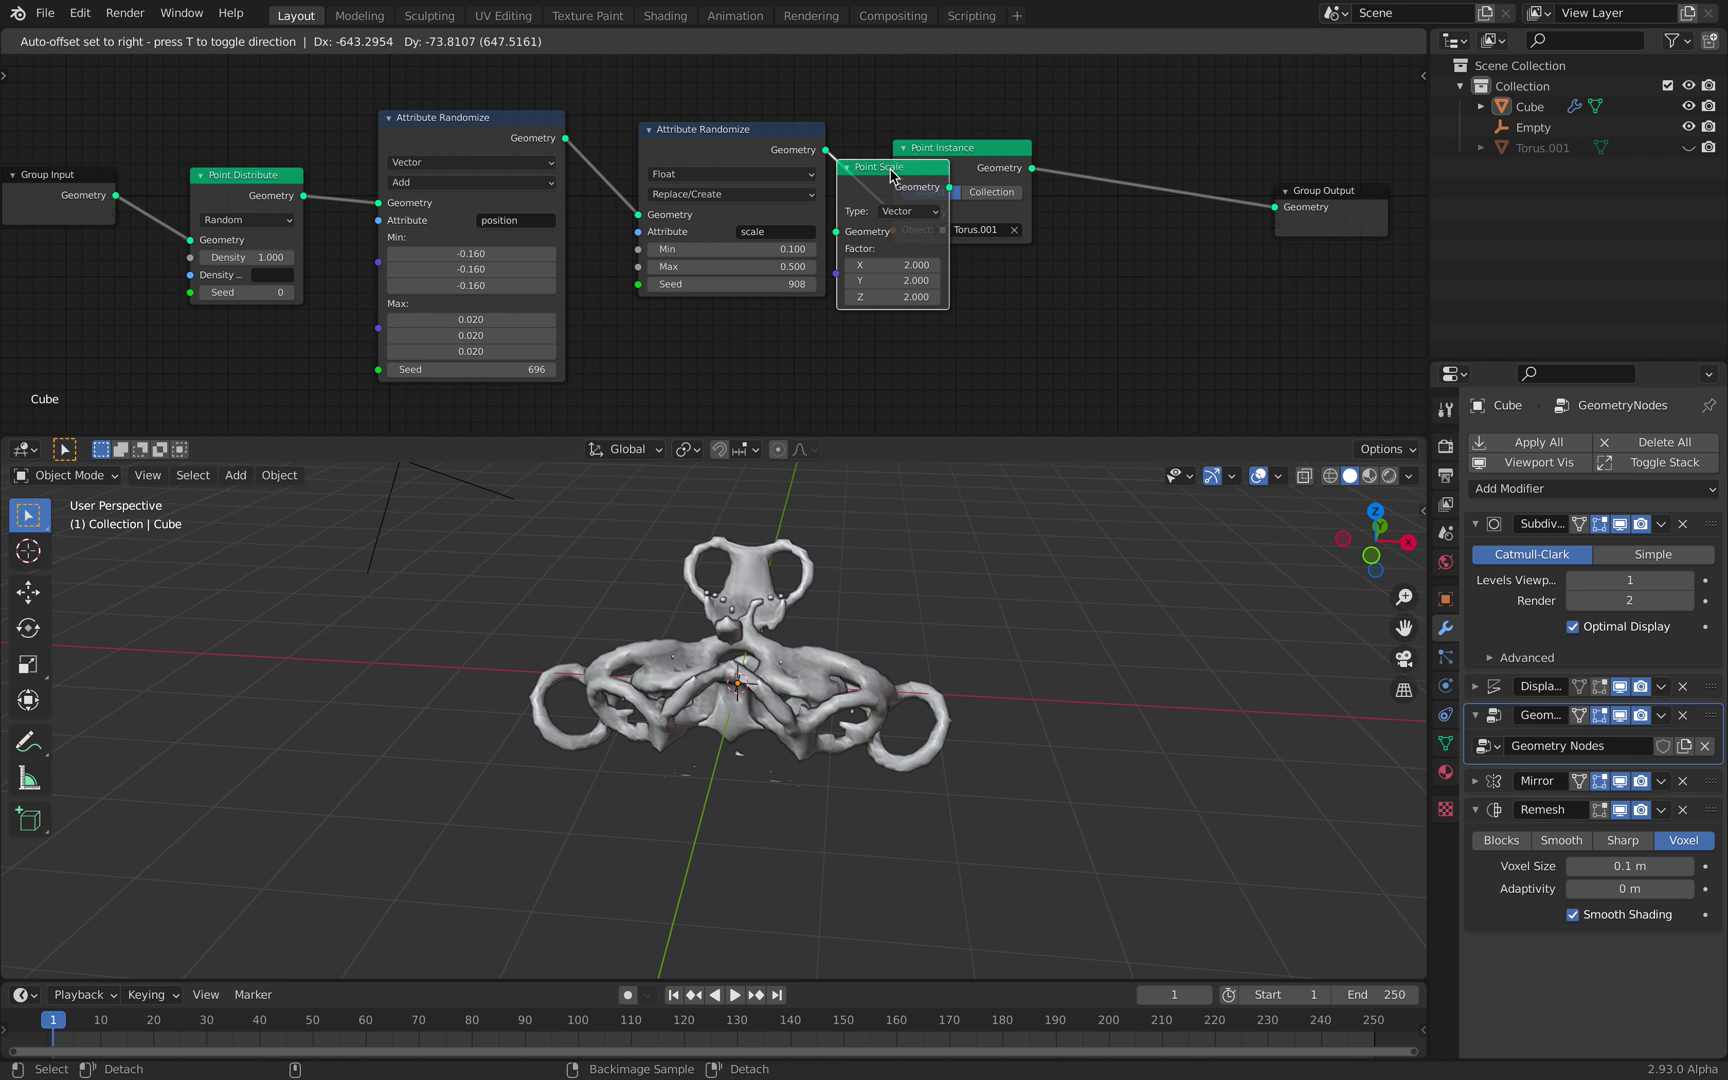
left_click(893, 174)
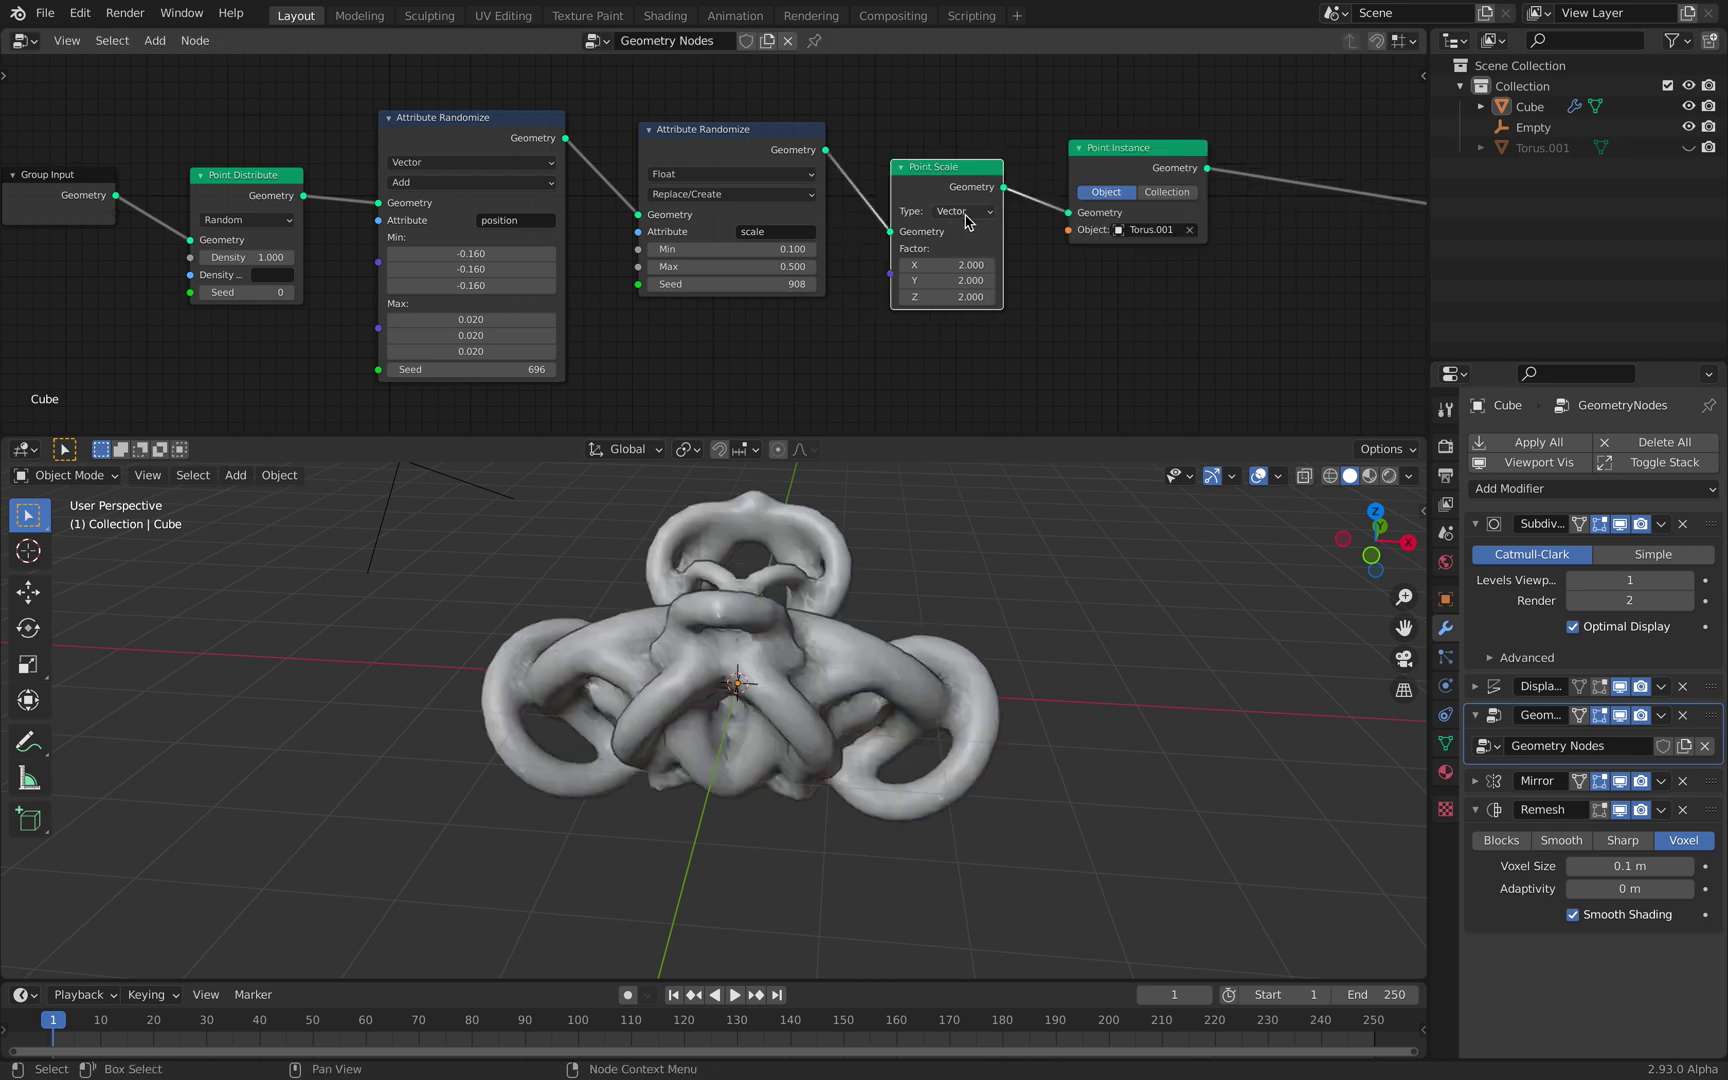
middle_click_drag(940, 660, 877, 703)
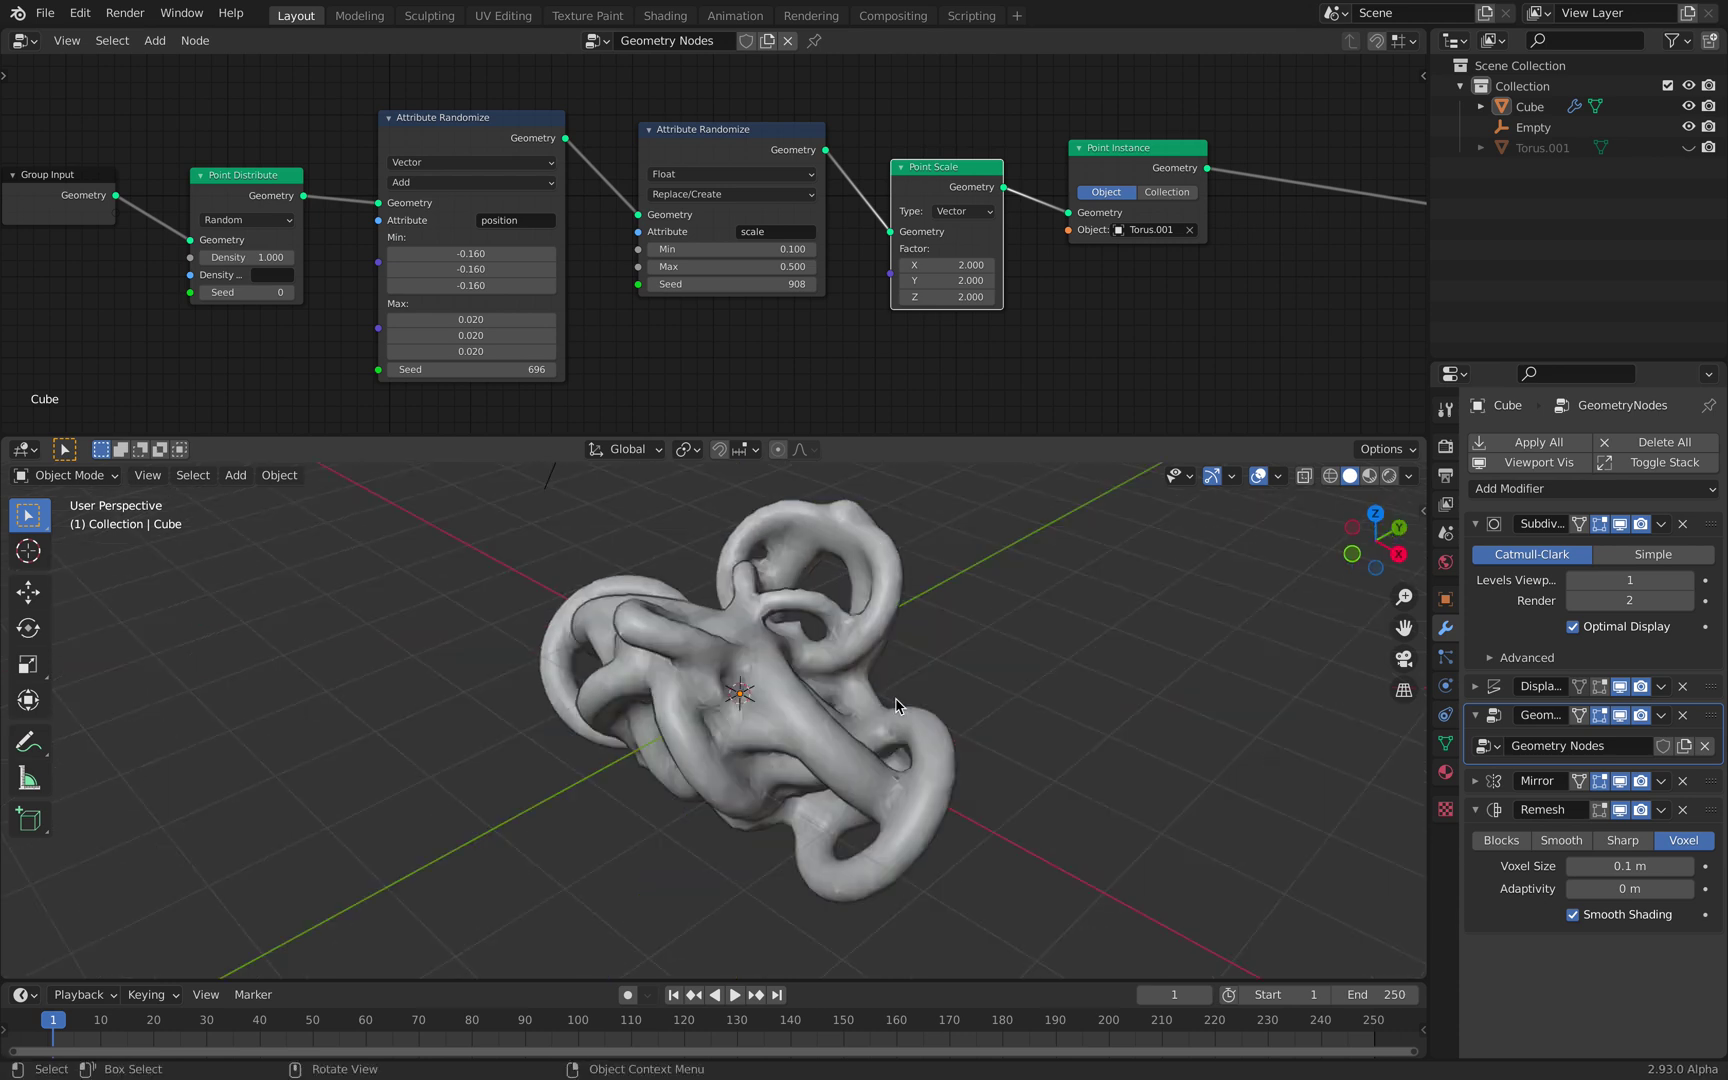
- Set the Remesh voxel size to 0.2 m and save the file
left_click(1618, 866)
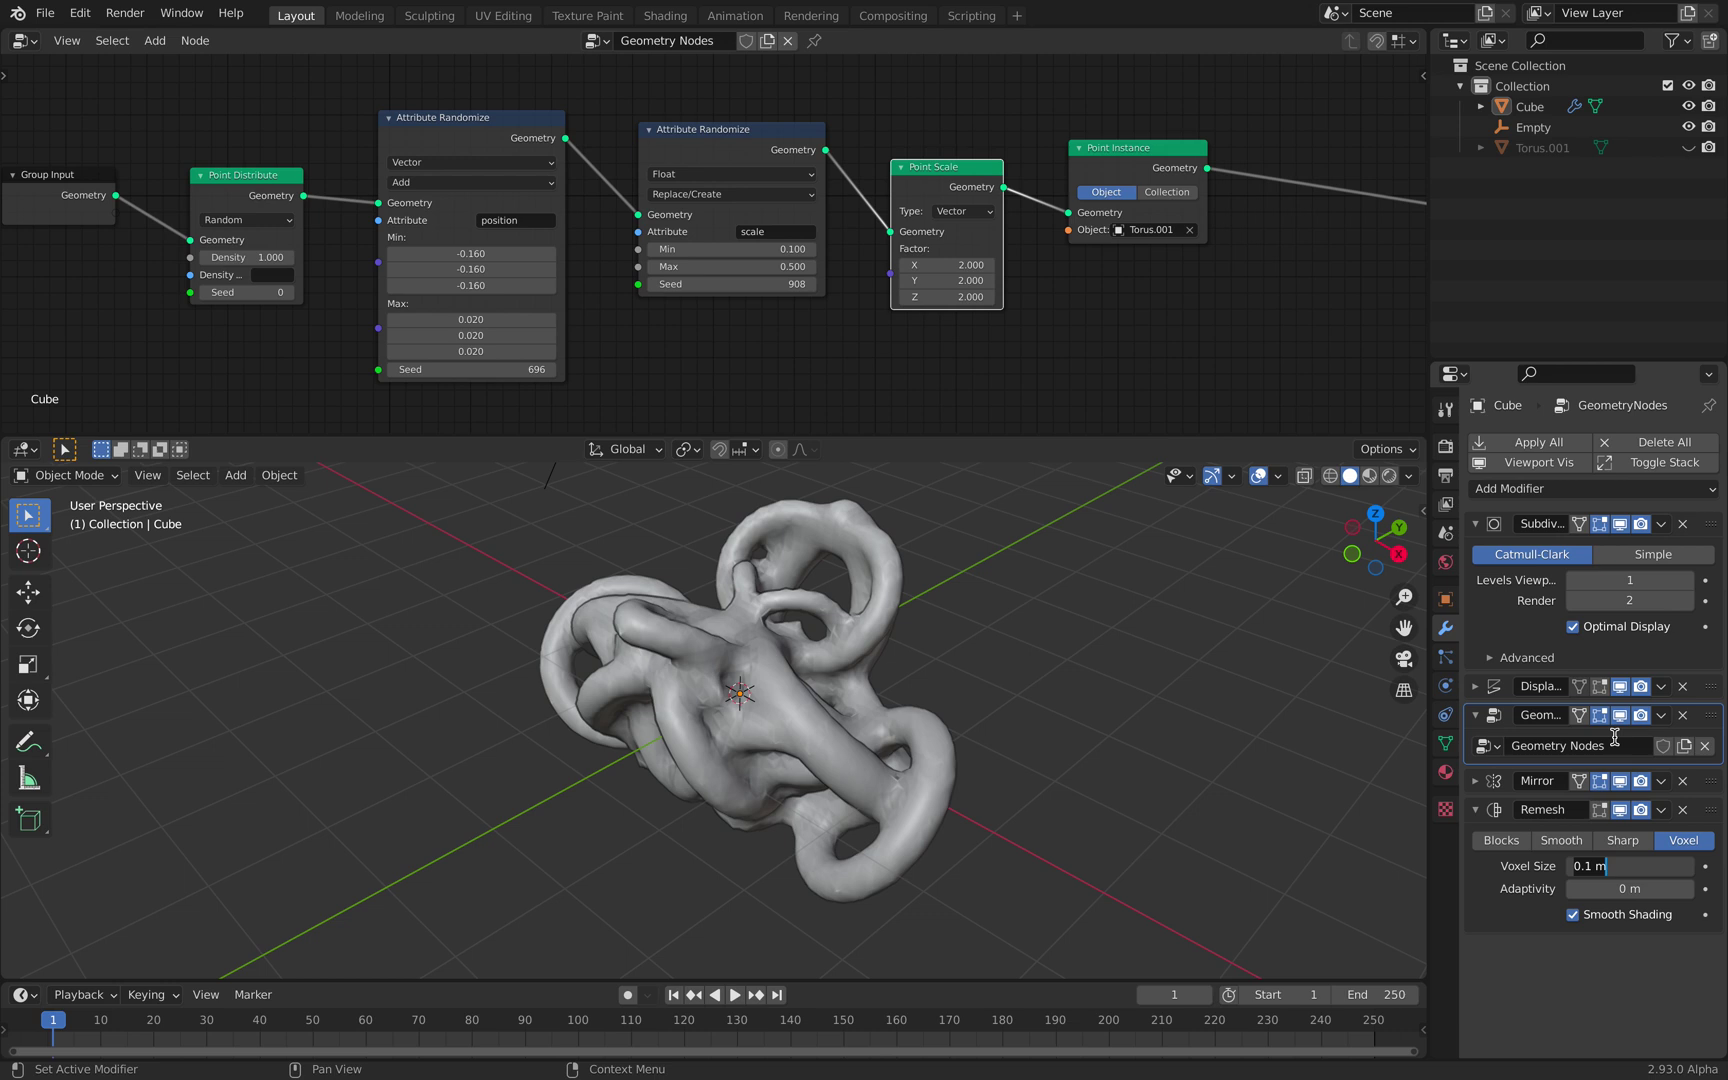
type(".2")
key("Return")
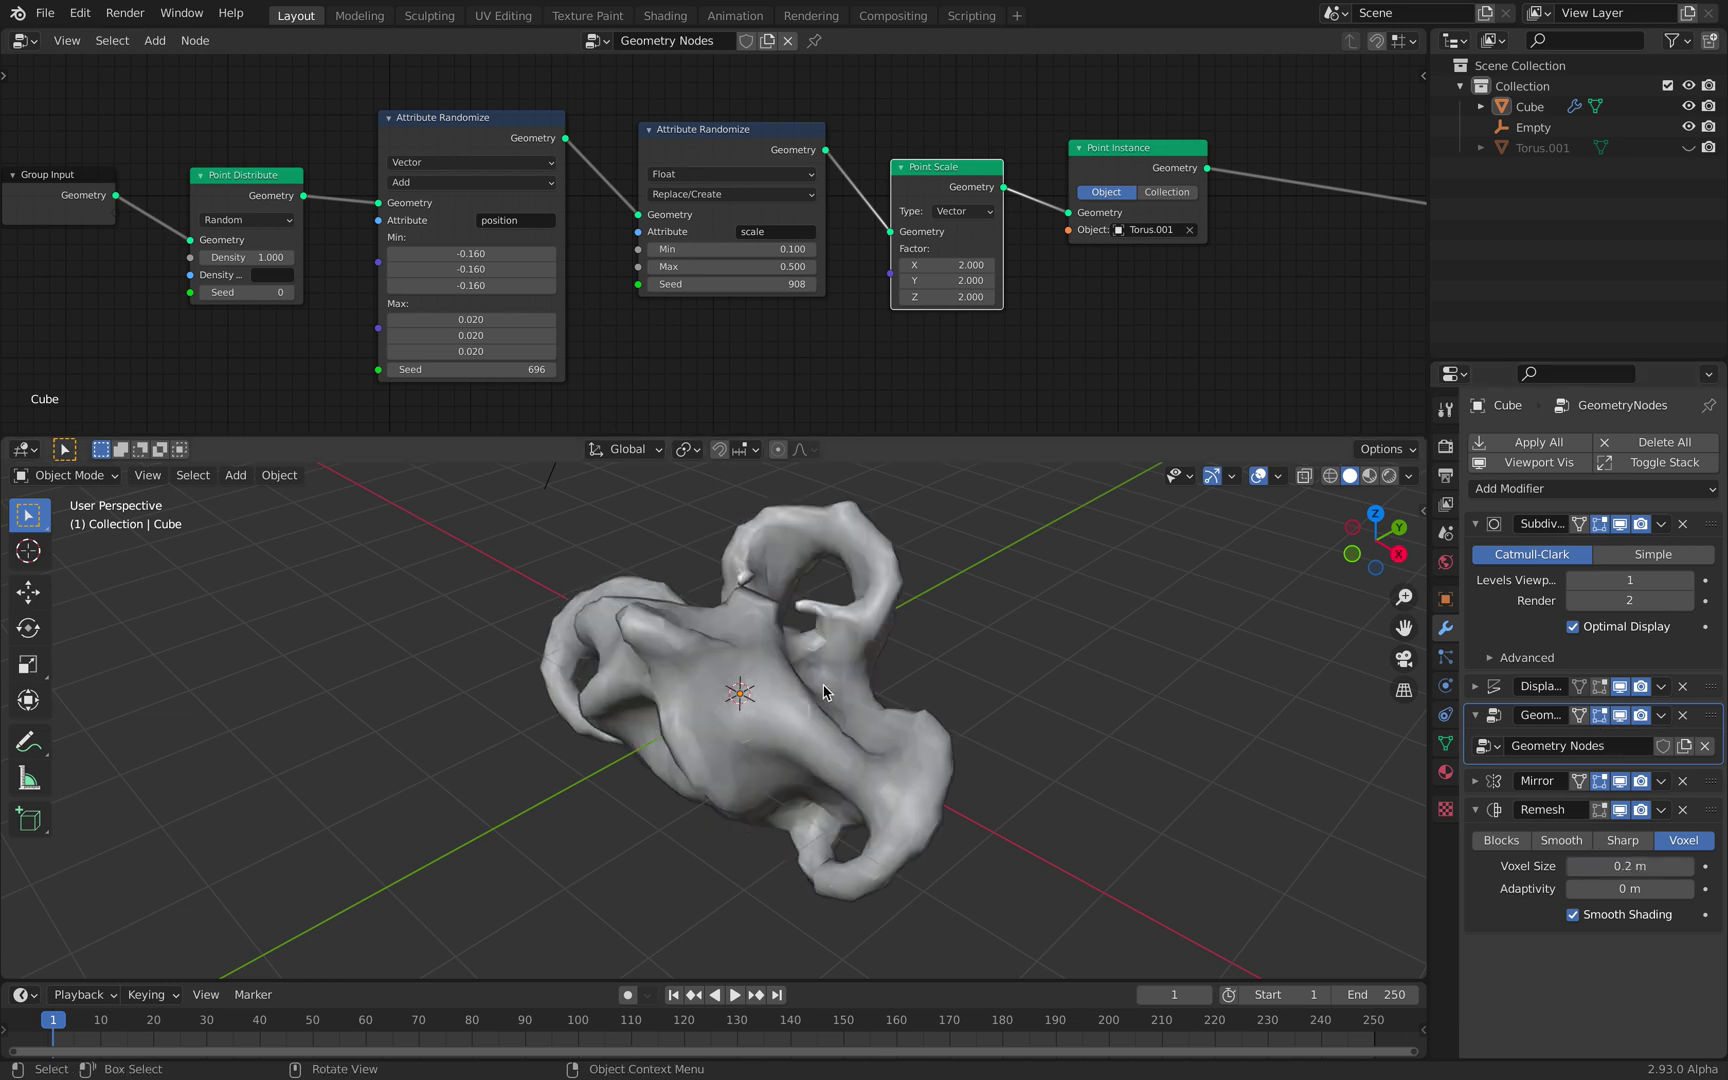
middle_click_drag(822, 684, 860, 673)
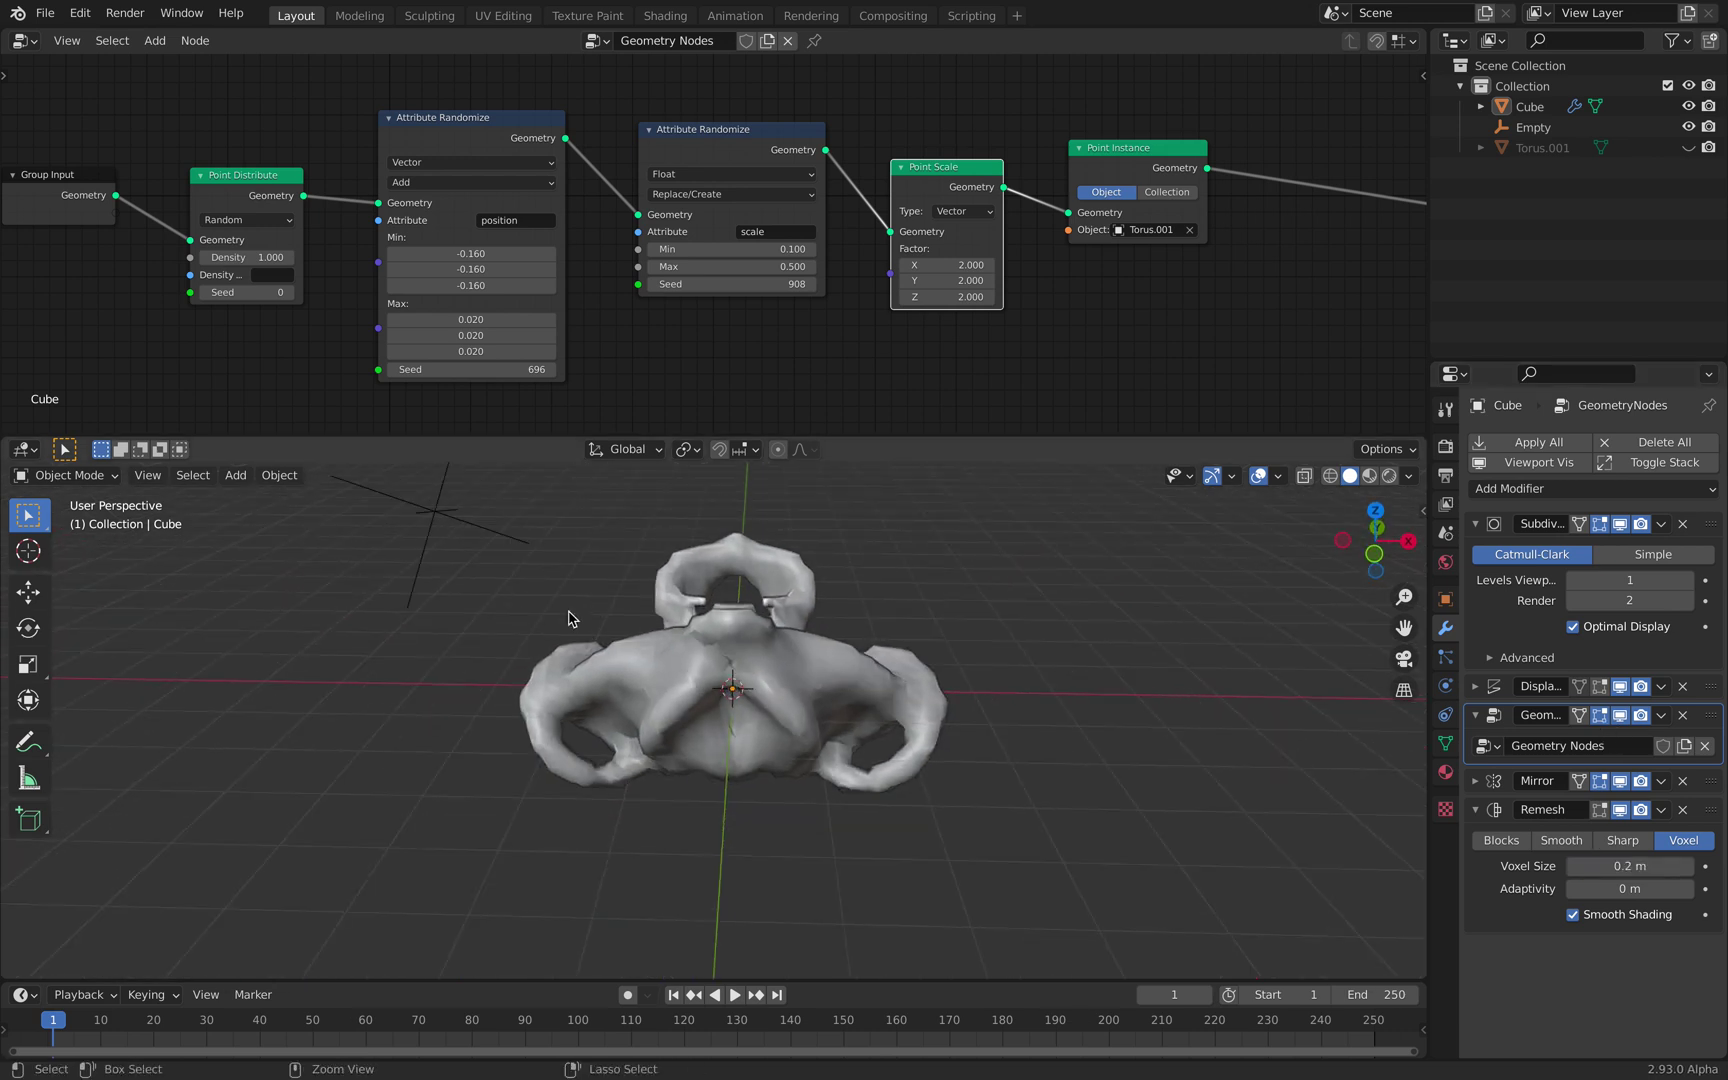
key("ctrl+s")
- Move the Empty to about X -3.89, Y 0.23, Z -0.52 m, then select the Cube
left_click(502, 543)
key("g")
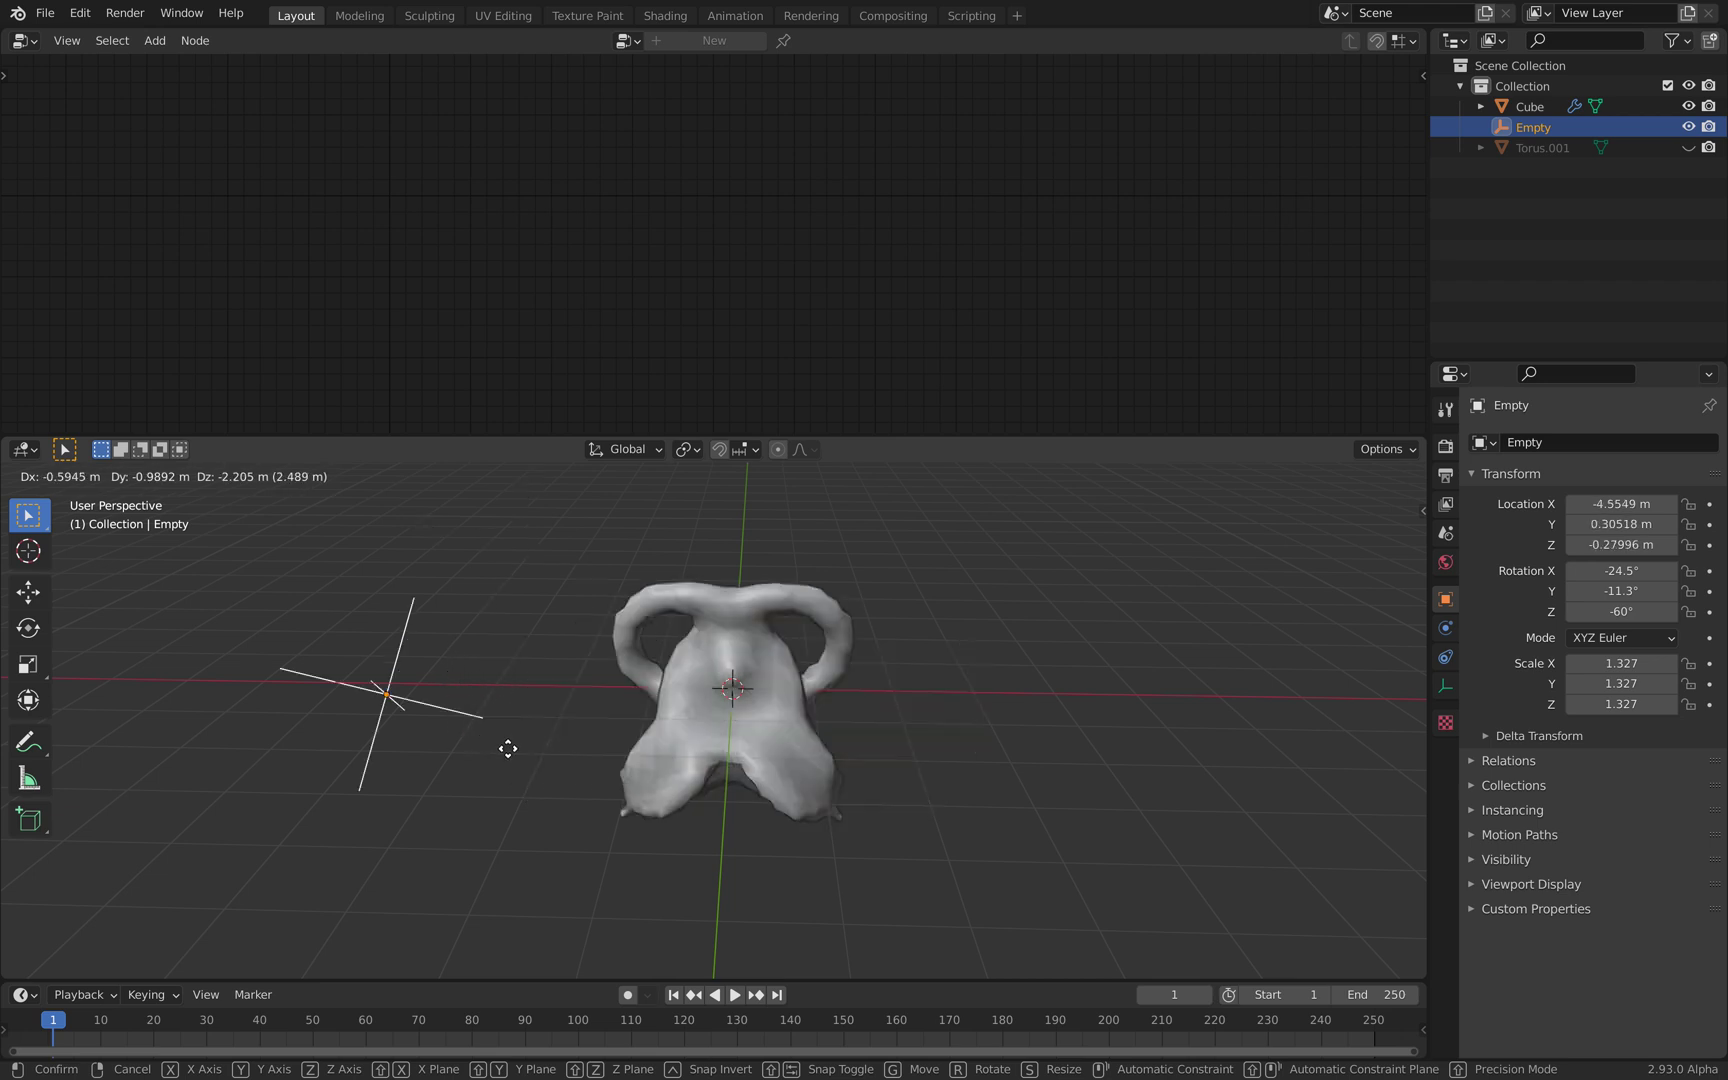
left_click(560, 775)
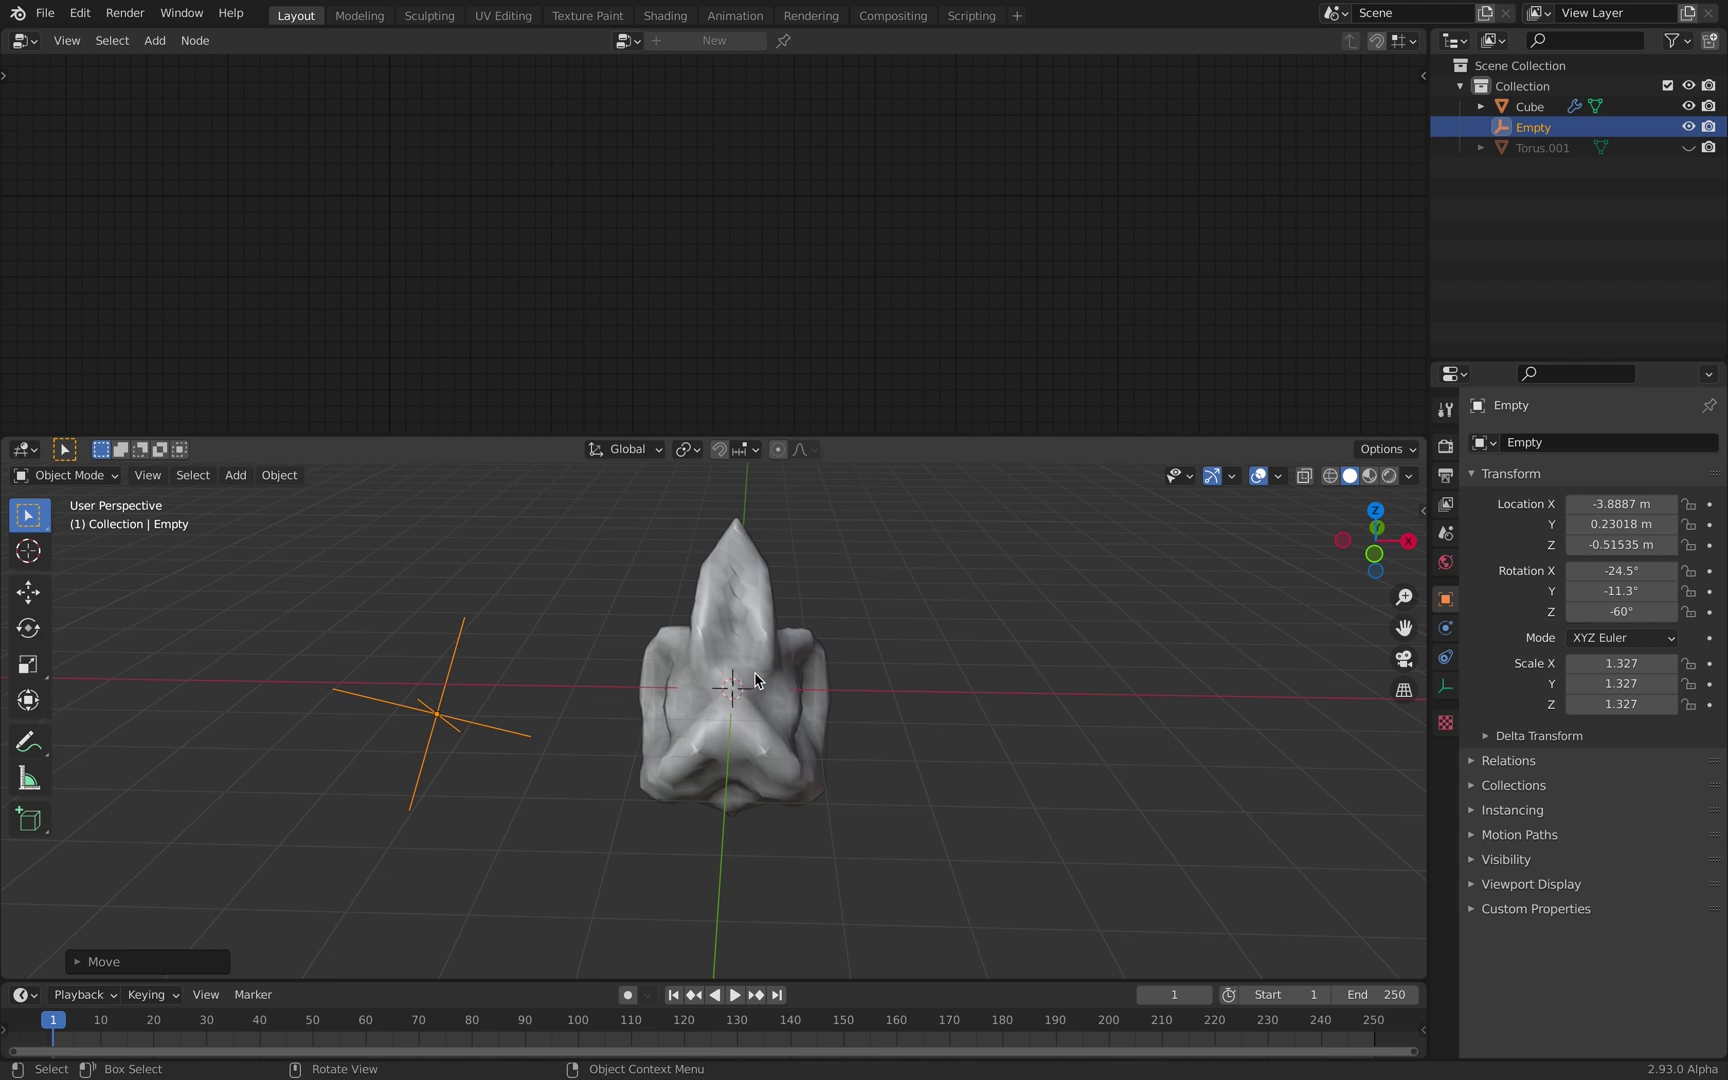
left_click(990, 674)
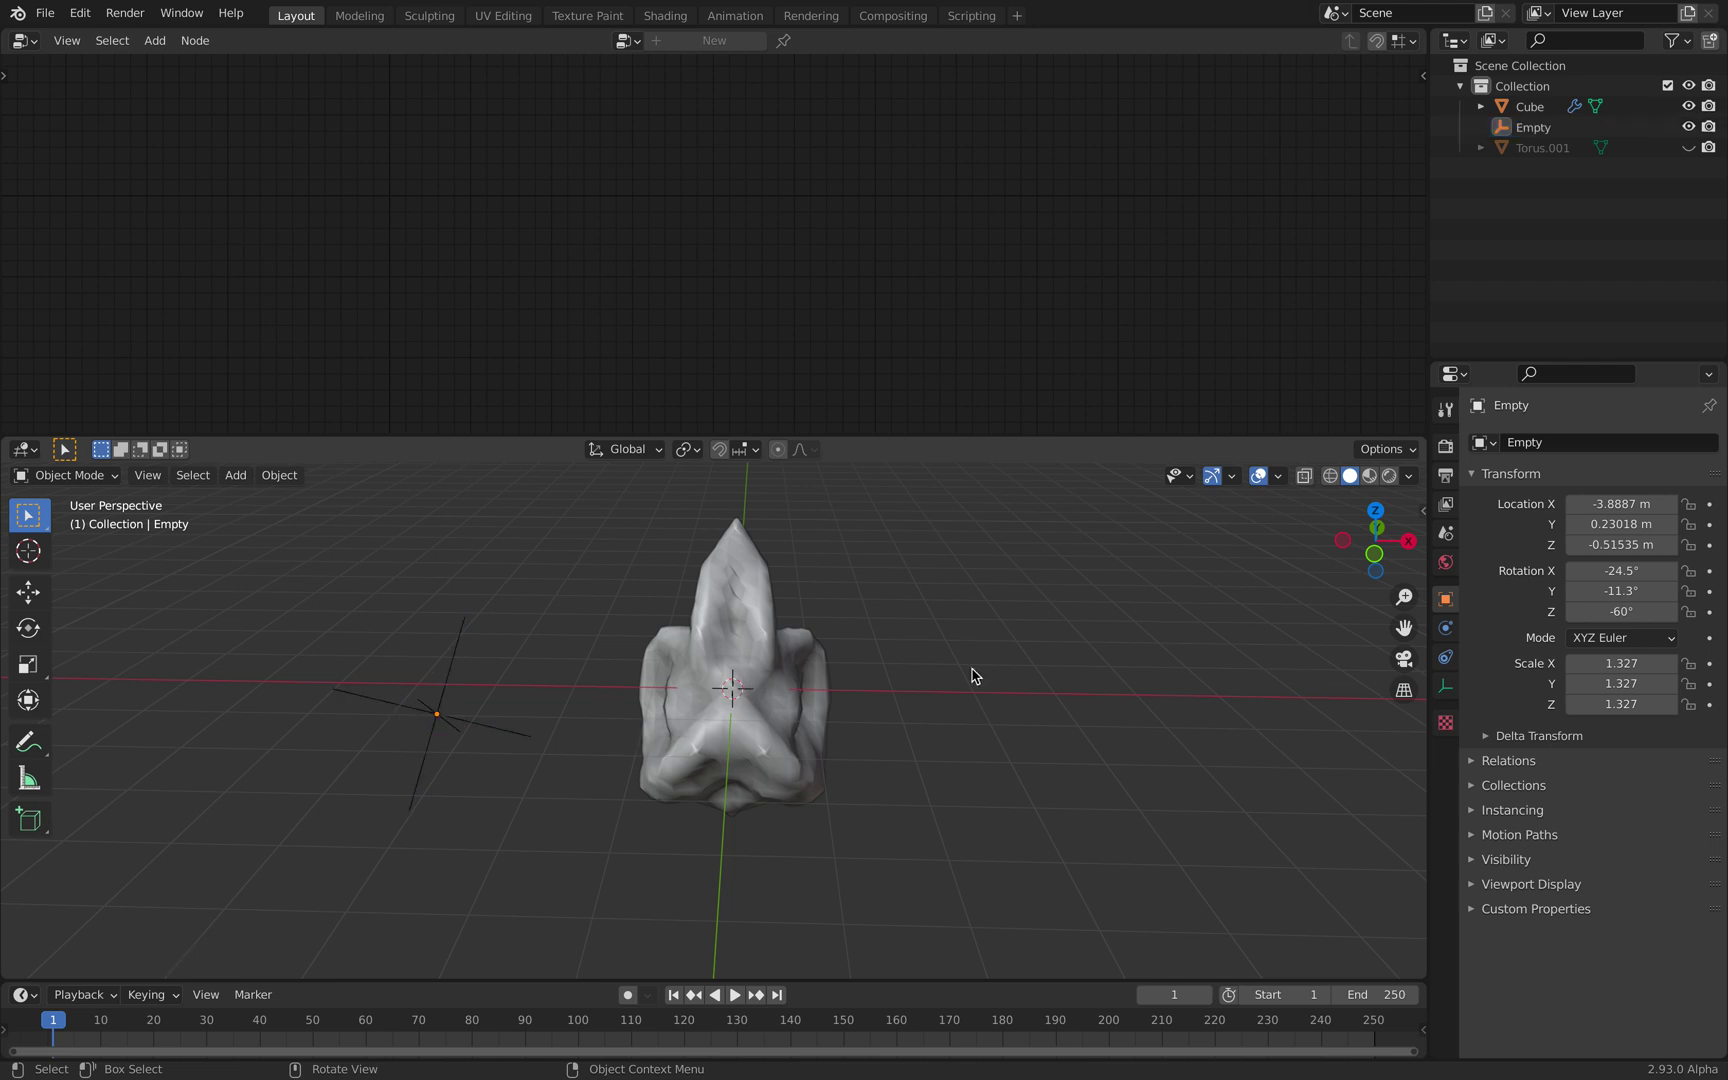
left_click(771, 652)
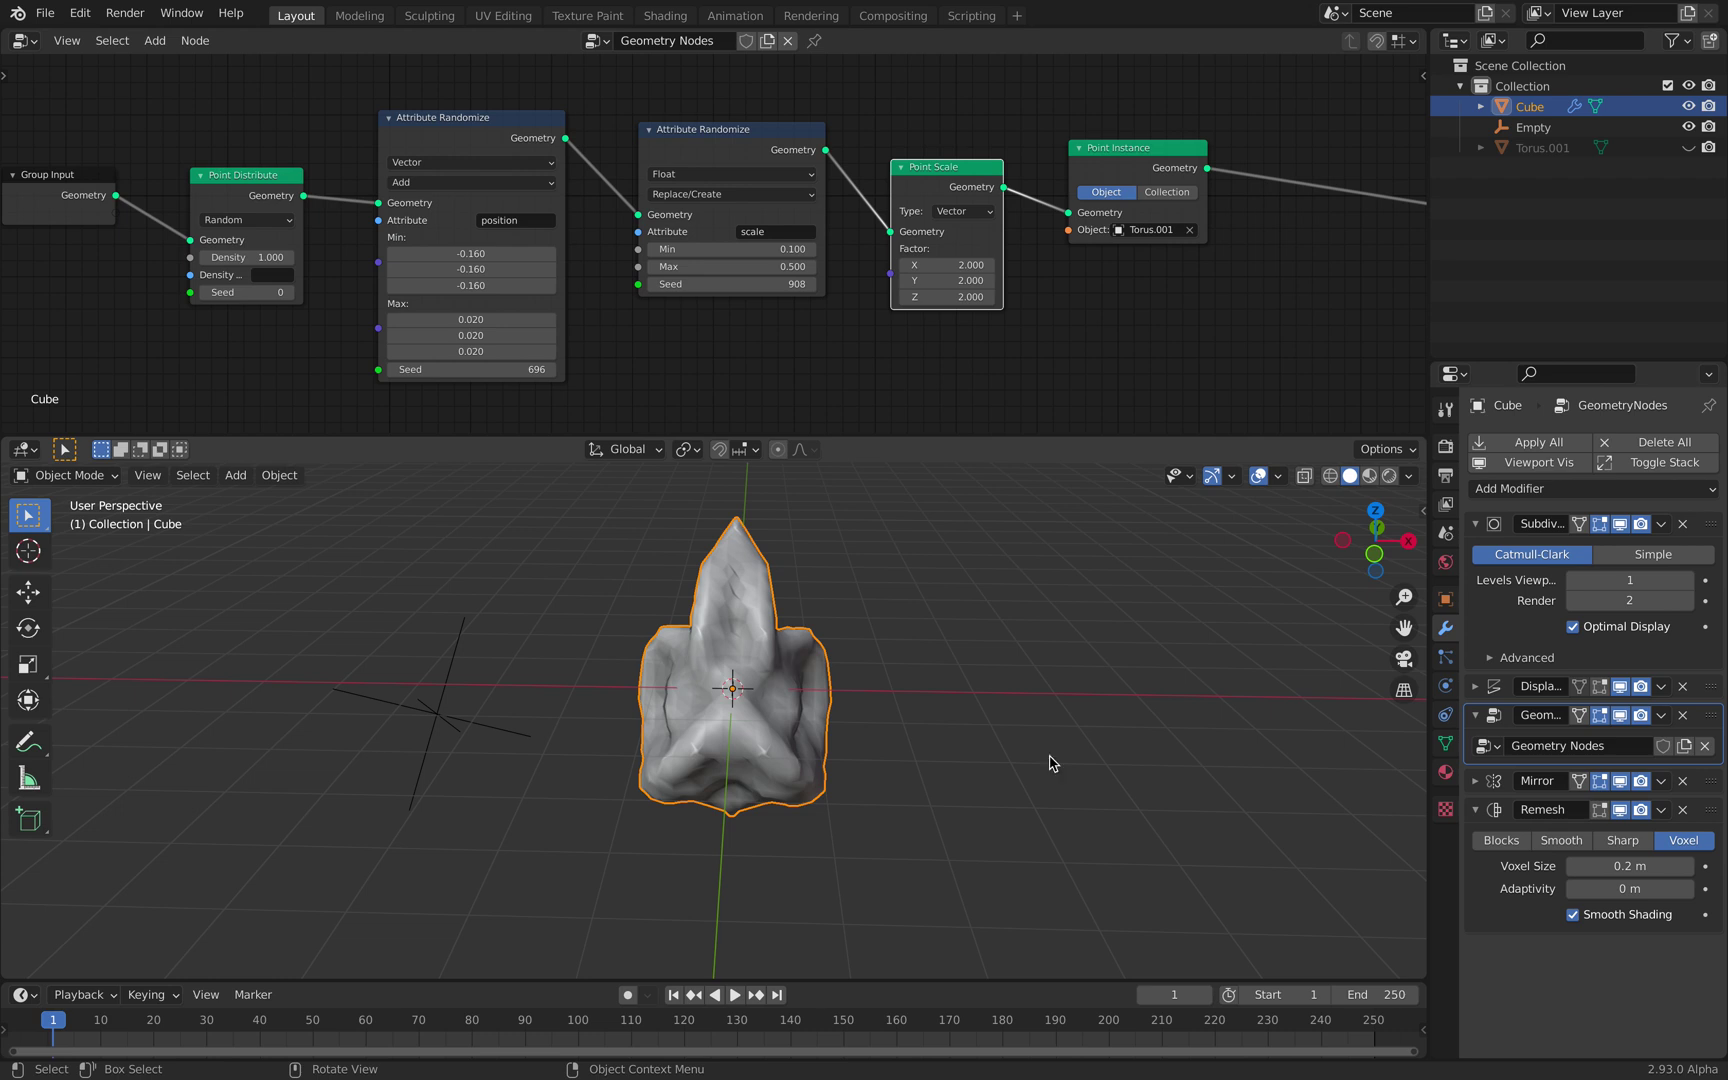
- Save, then delete the Remesh and Mirror modifiers from the Cube
key("ctrl+s")
left_click(1687, 810)
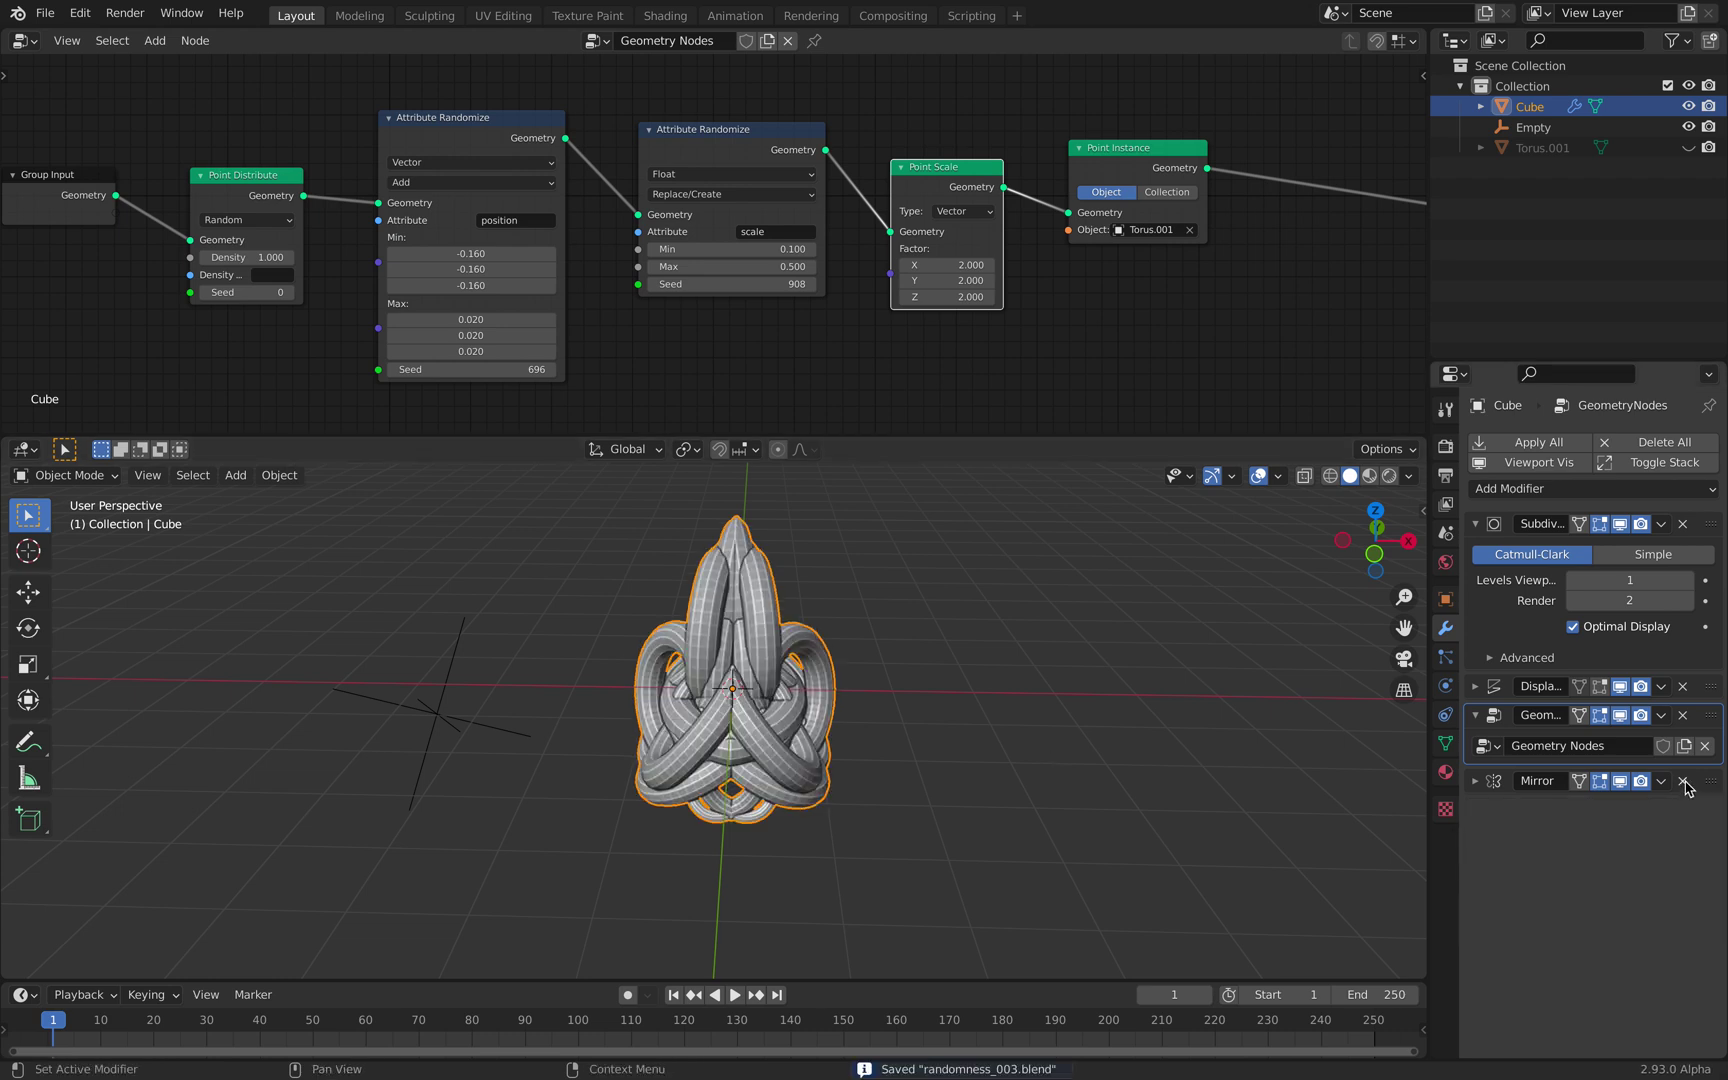
left_click(1685, 783)
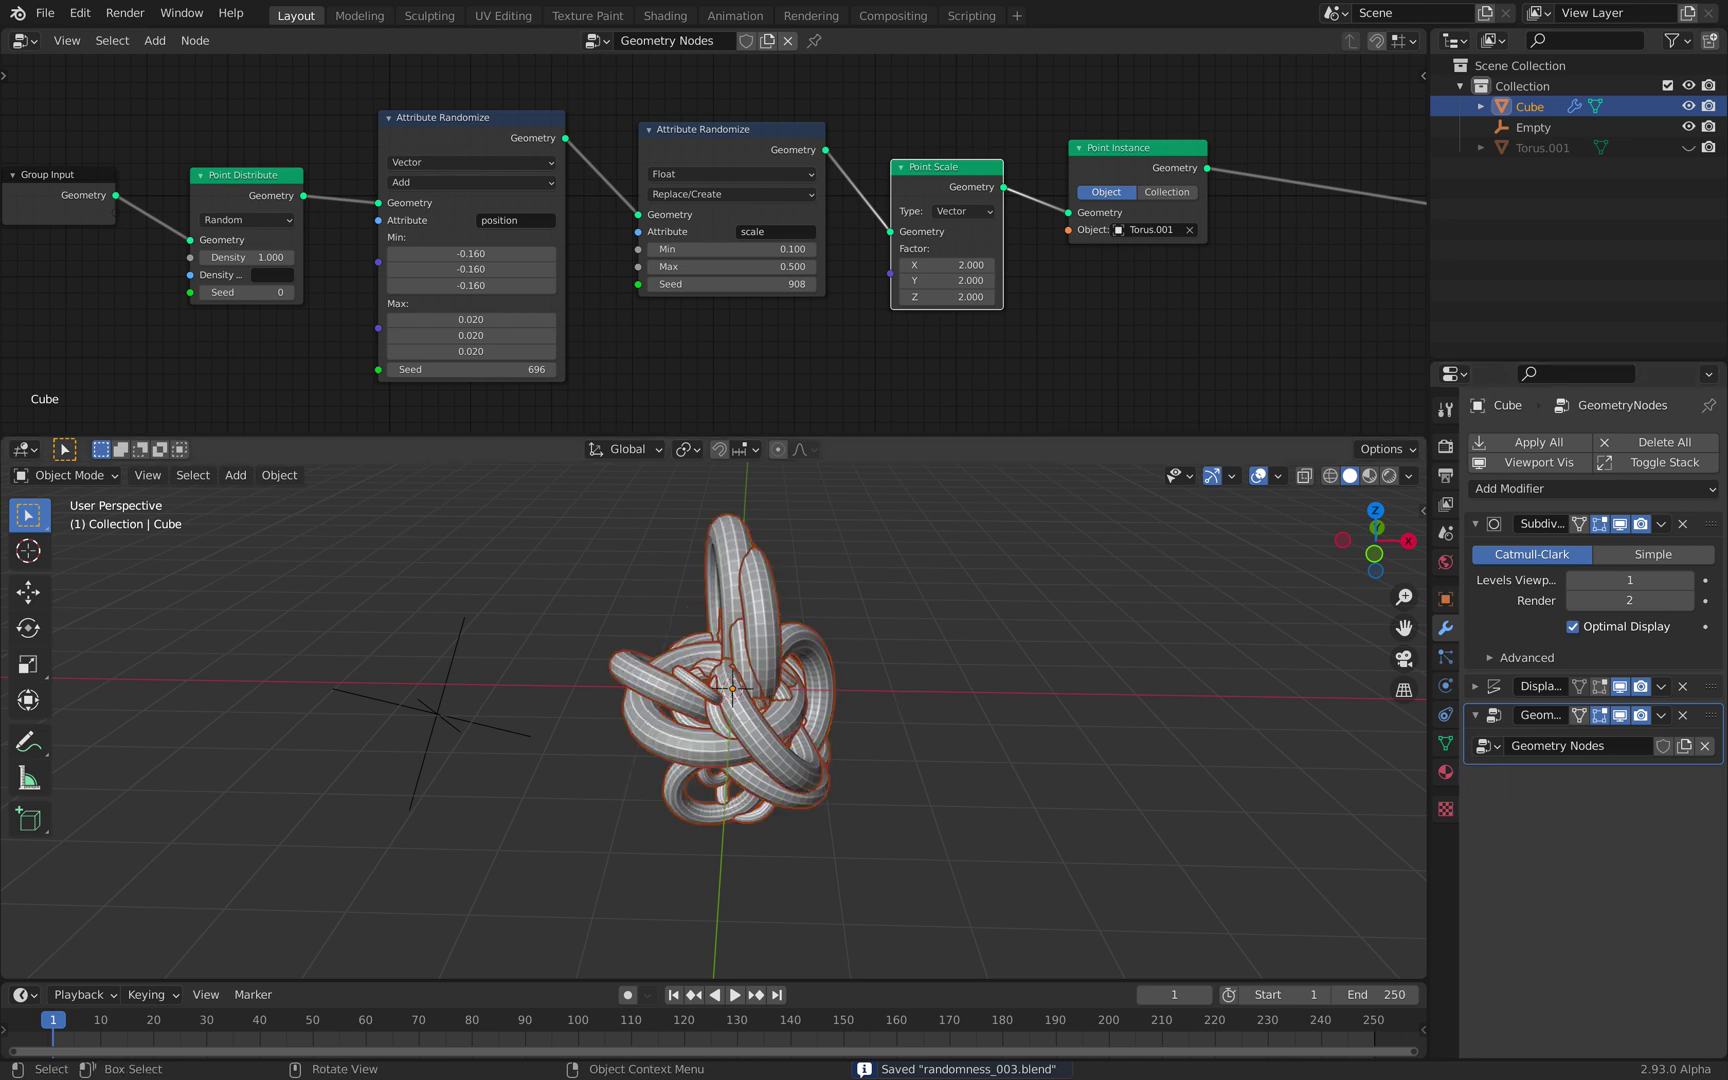
left_click(948, 686)
- Set the position randomization Seed to 946 and the scale randomization Seed to 1648
mouse_move(948, 686)
middle_mouse_down()
mouse_move(925, 686)
mouse_move(963, 680)
middle_mouse_up()
left_click(751, 655)
scroll(755, 620, "up", 2)
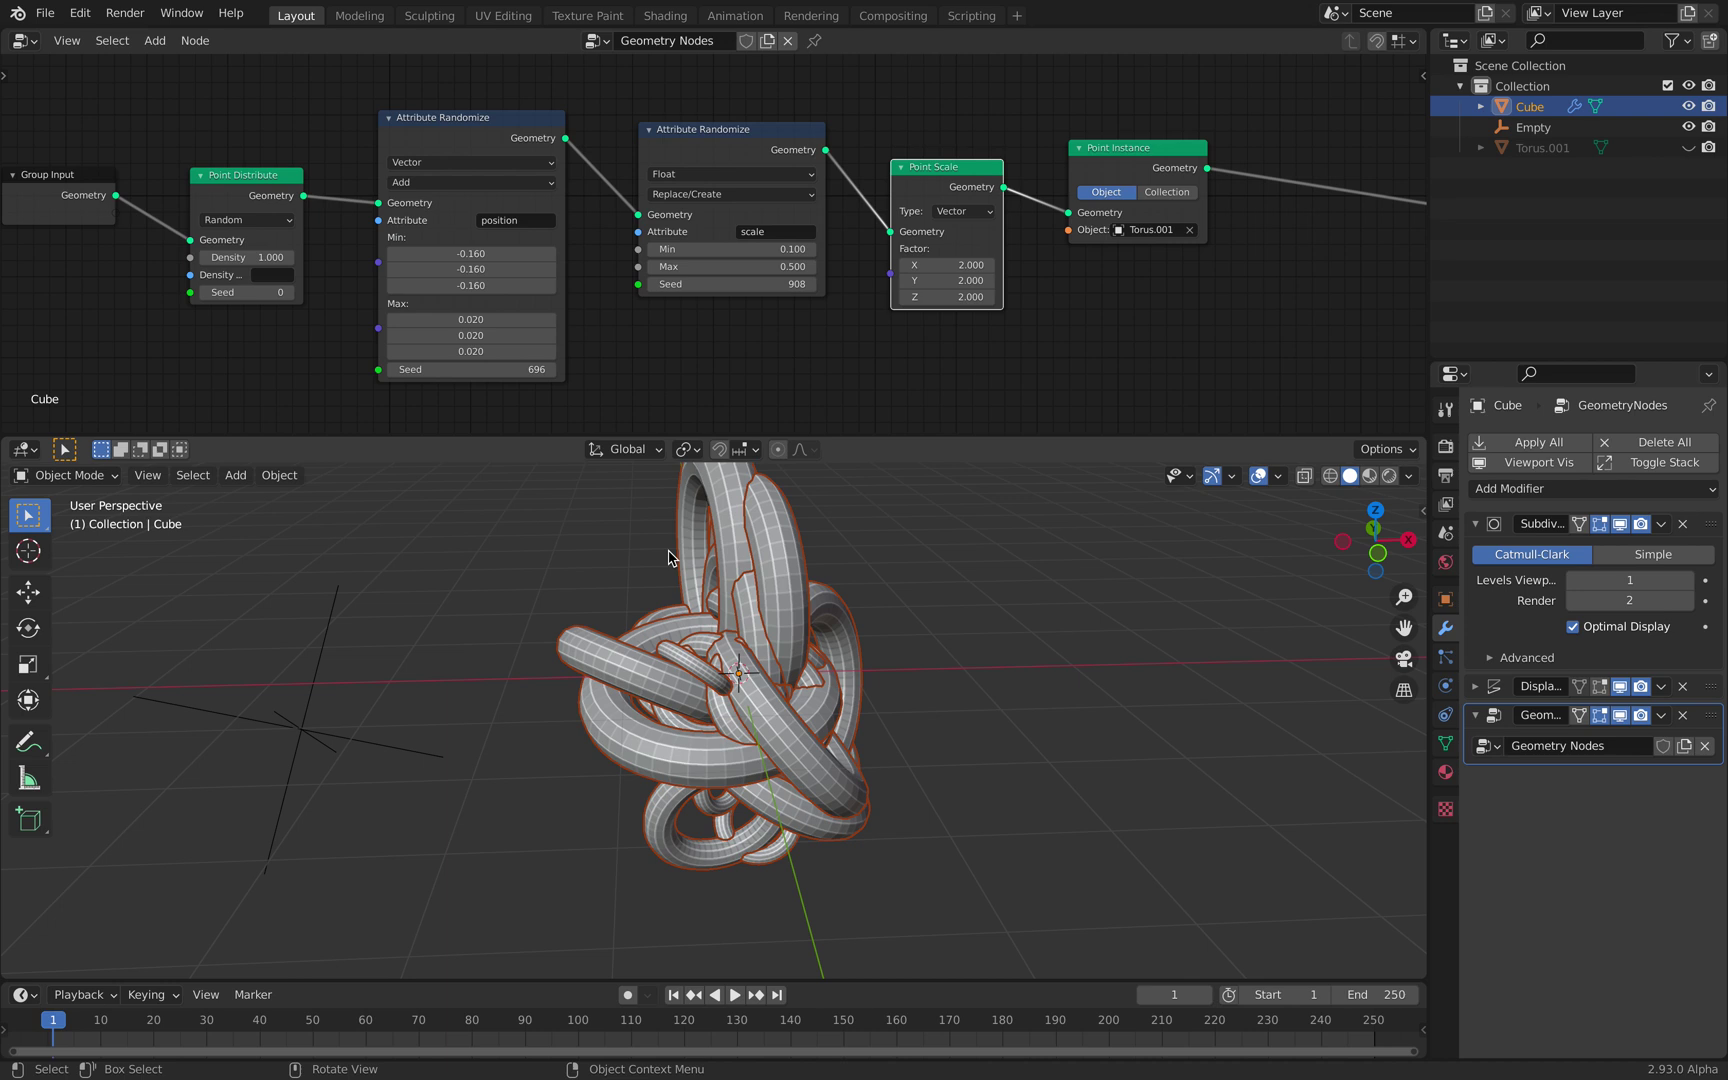
middle_click_drag(670, 557, 1213, 659)
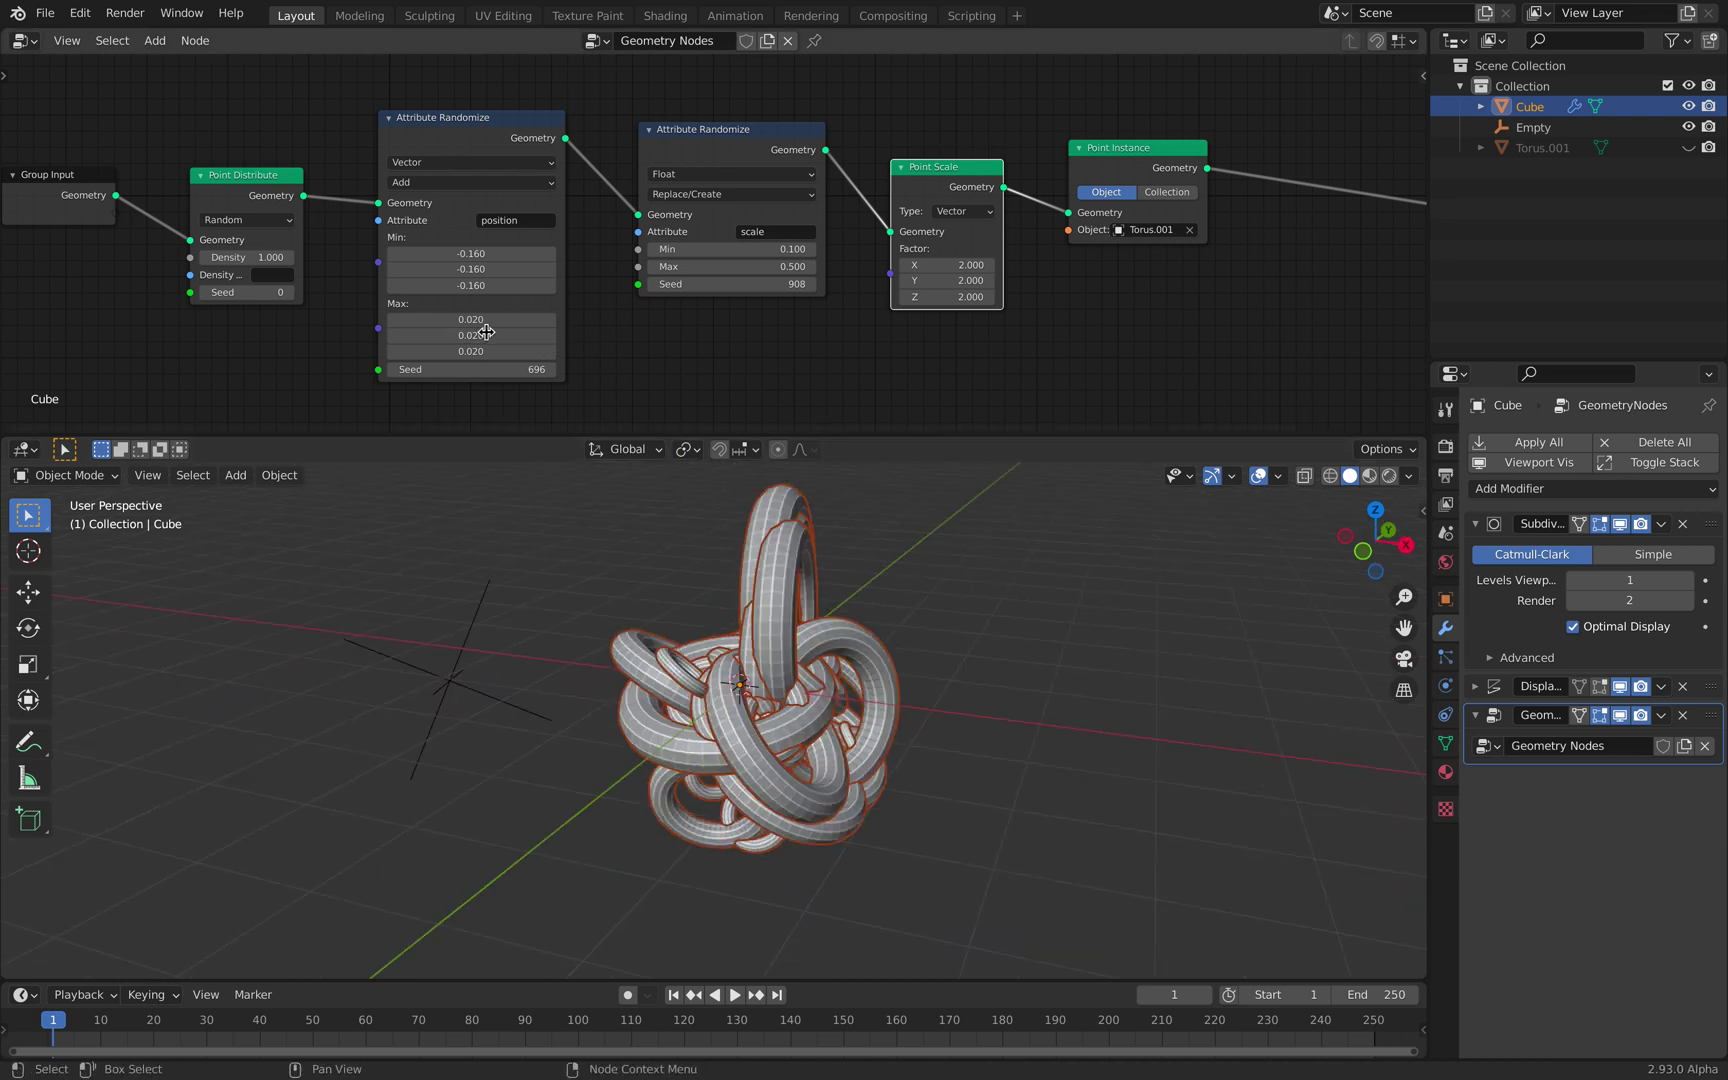
left_click_drag(513, 365, 721, 365)
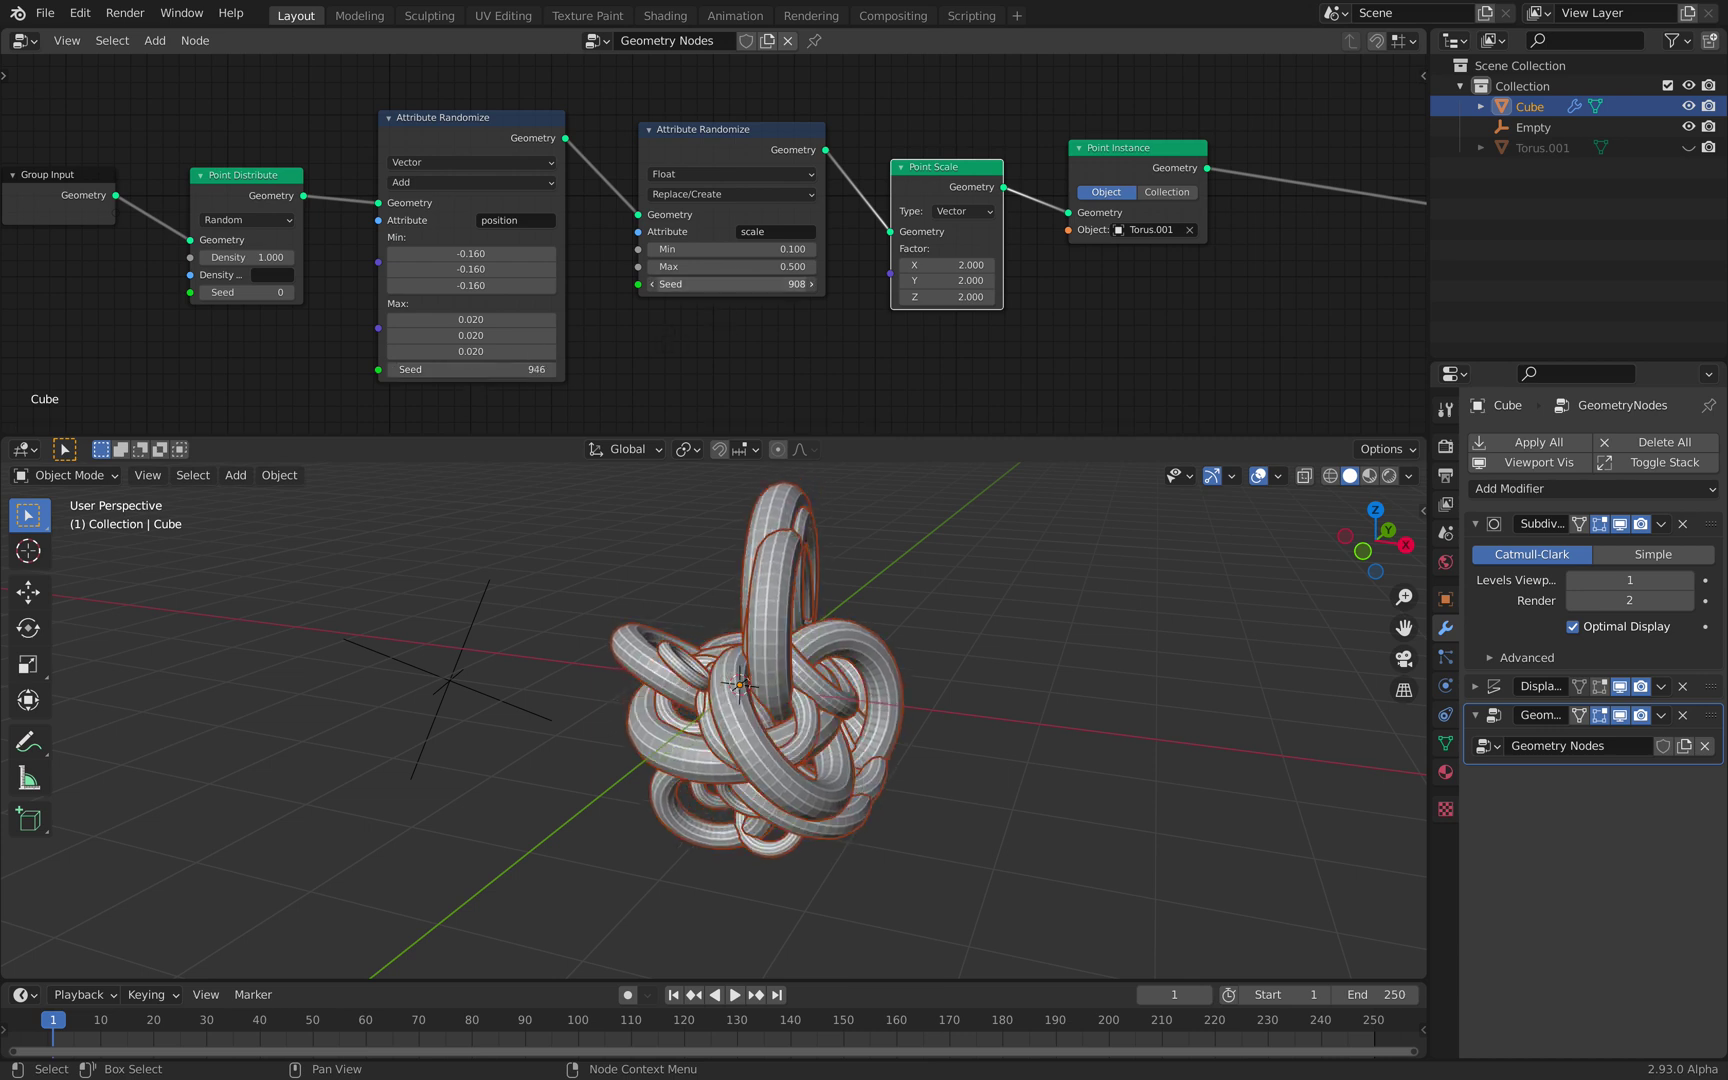
mouse_move(733, 284)
left_mouse_down()
mouse_move(850, 284)
mouse_move(737, 289)
left_mouse_up()
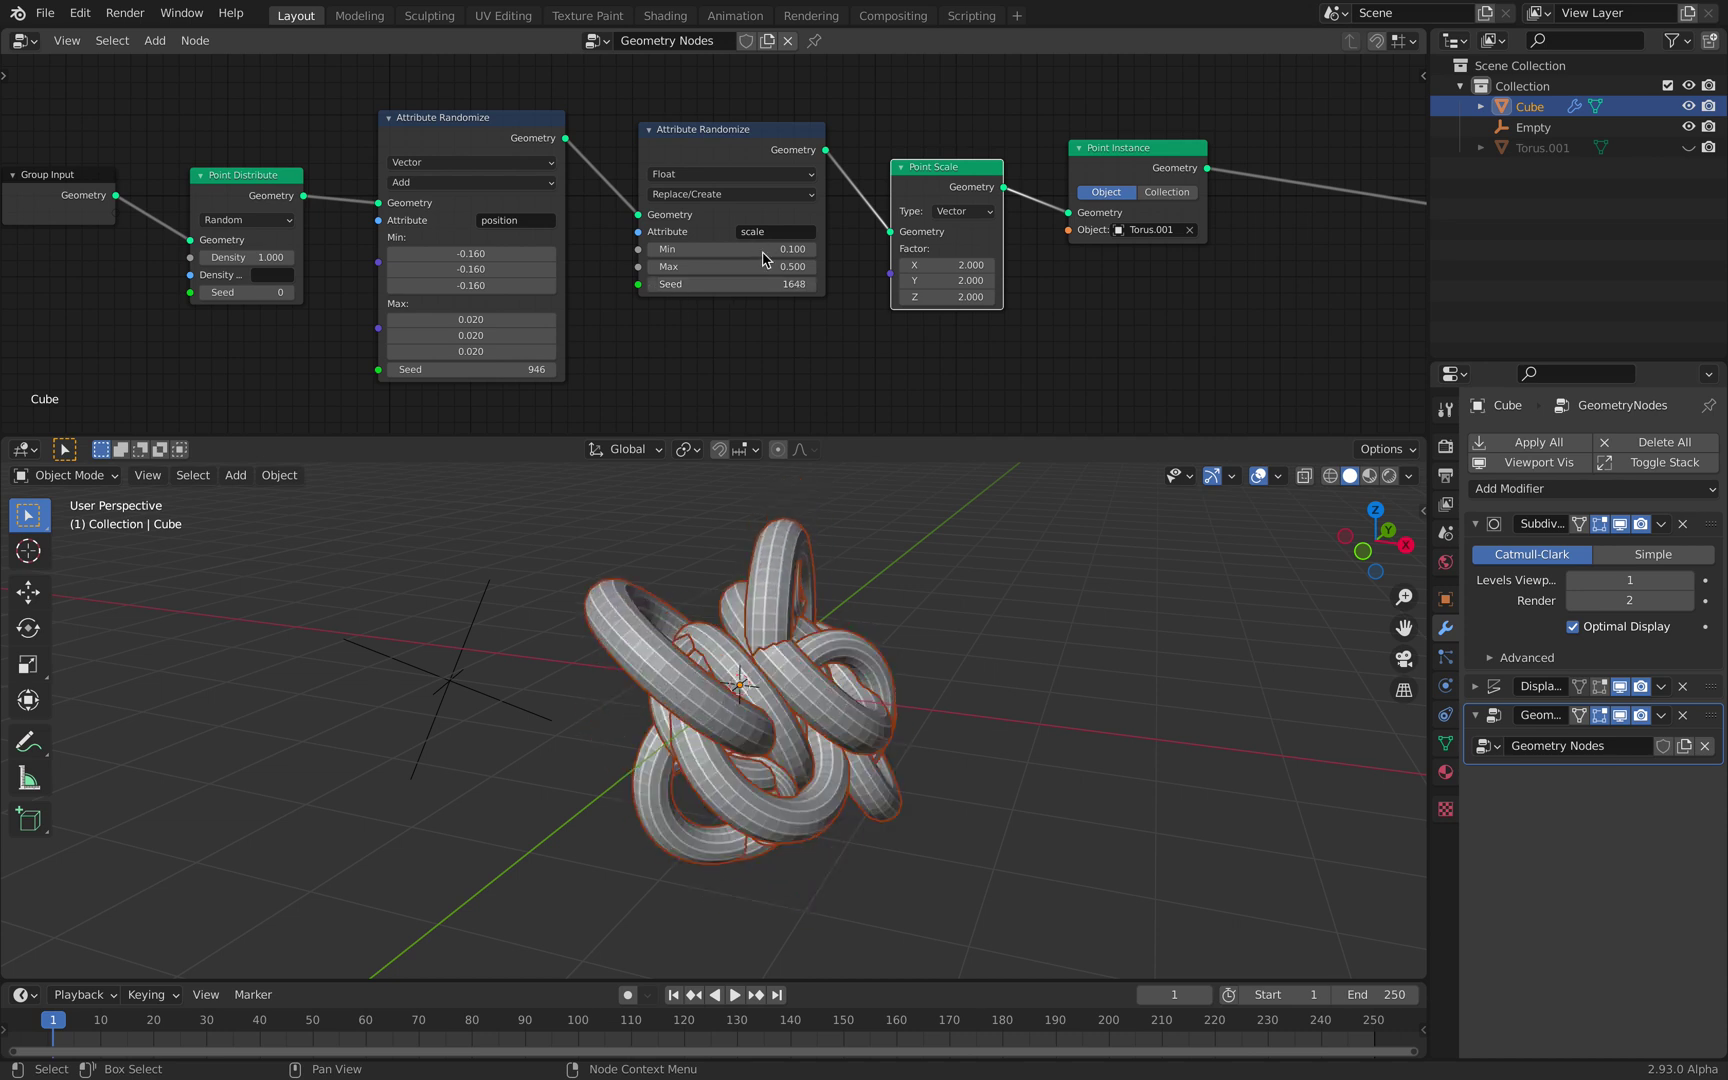
- Set the Point Scale factors on X, Y and Z back to 1 and save
scroll(745, 250, "up", 1)
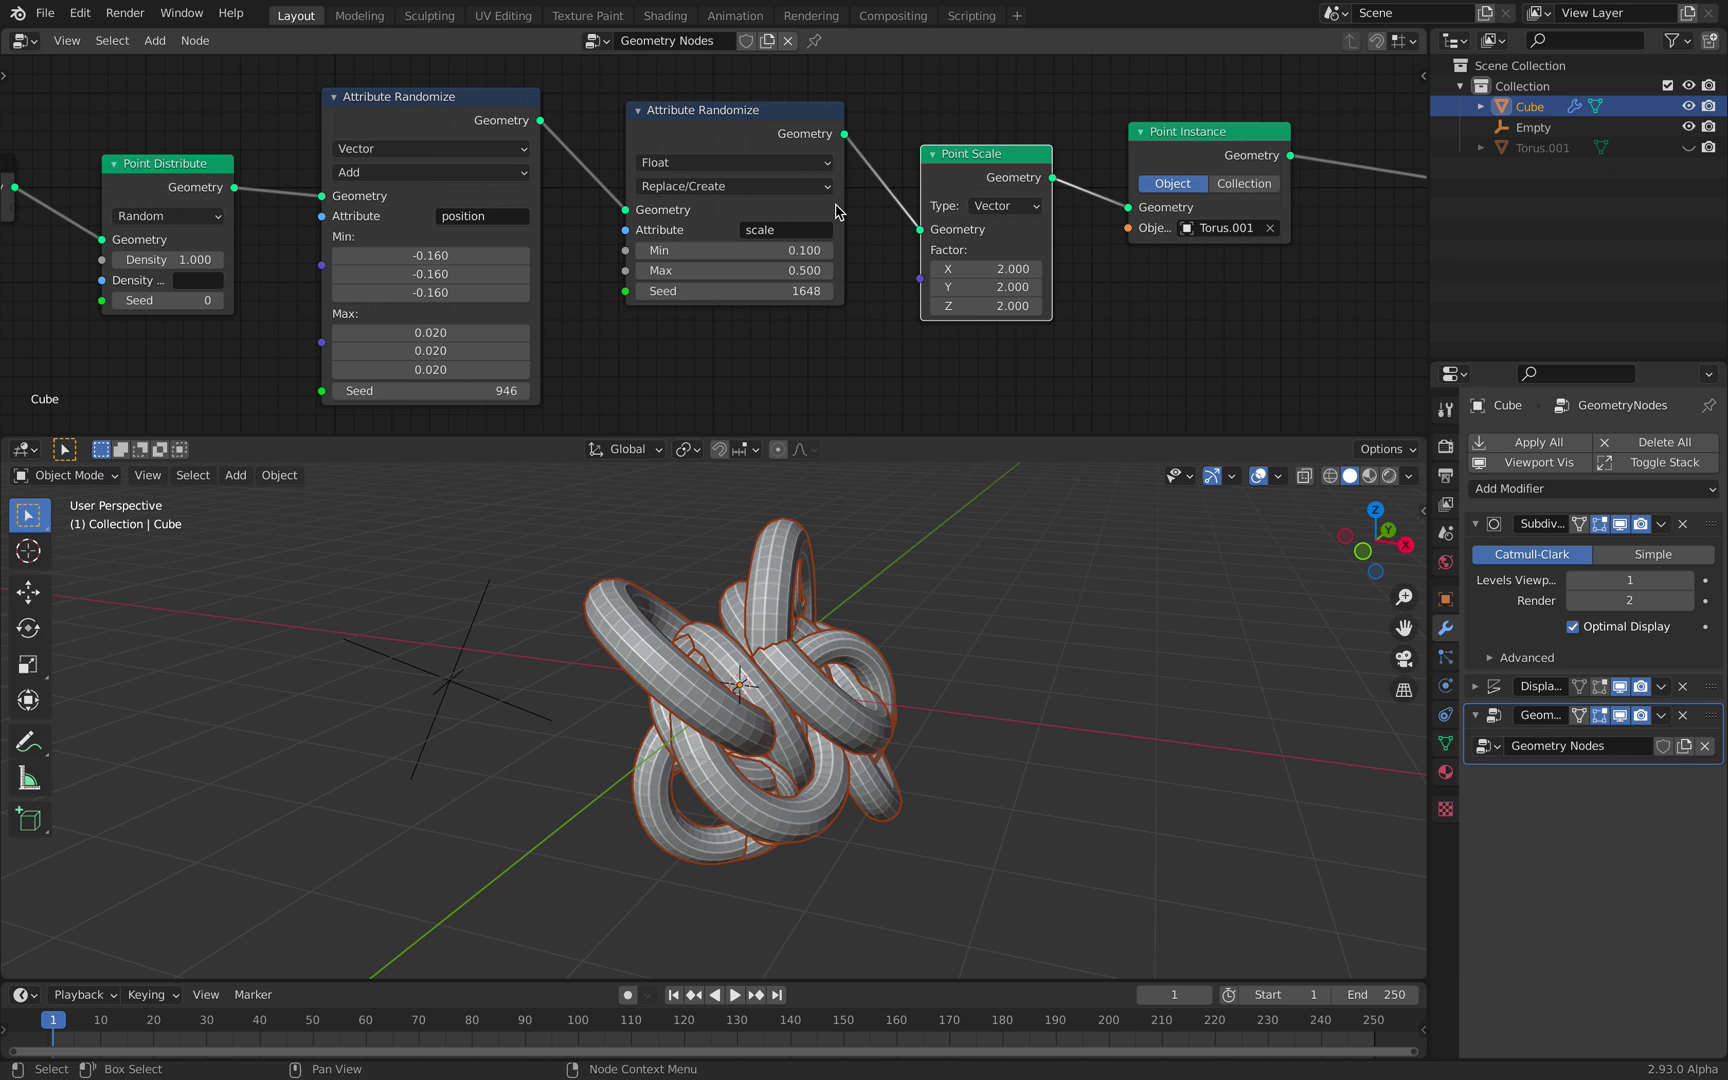
left_click_drag(1012, 287, 995, 267)
left_click(1107, 321)
type("1")
key("Return")
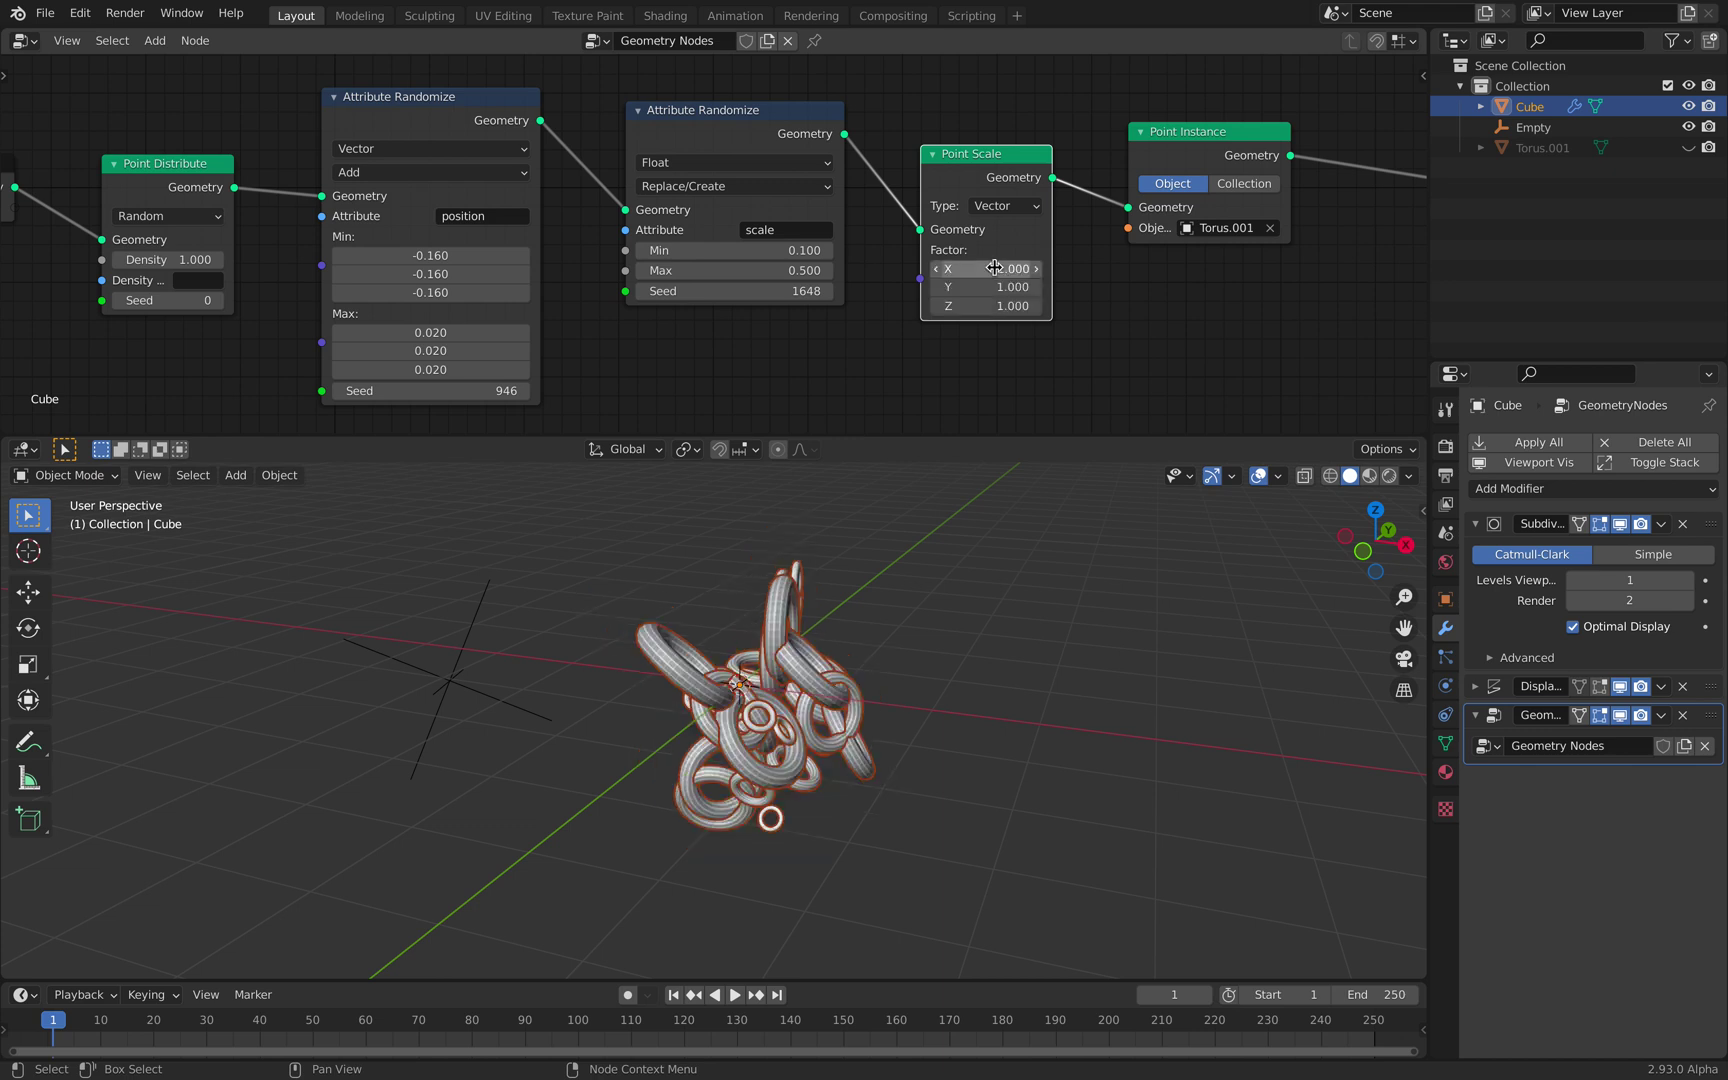
middle_click_drag(850, 700, 934, 705)
key("ctrl+s")
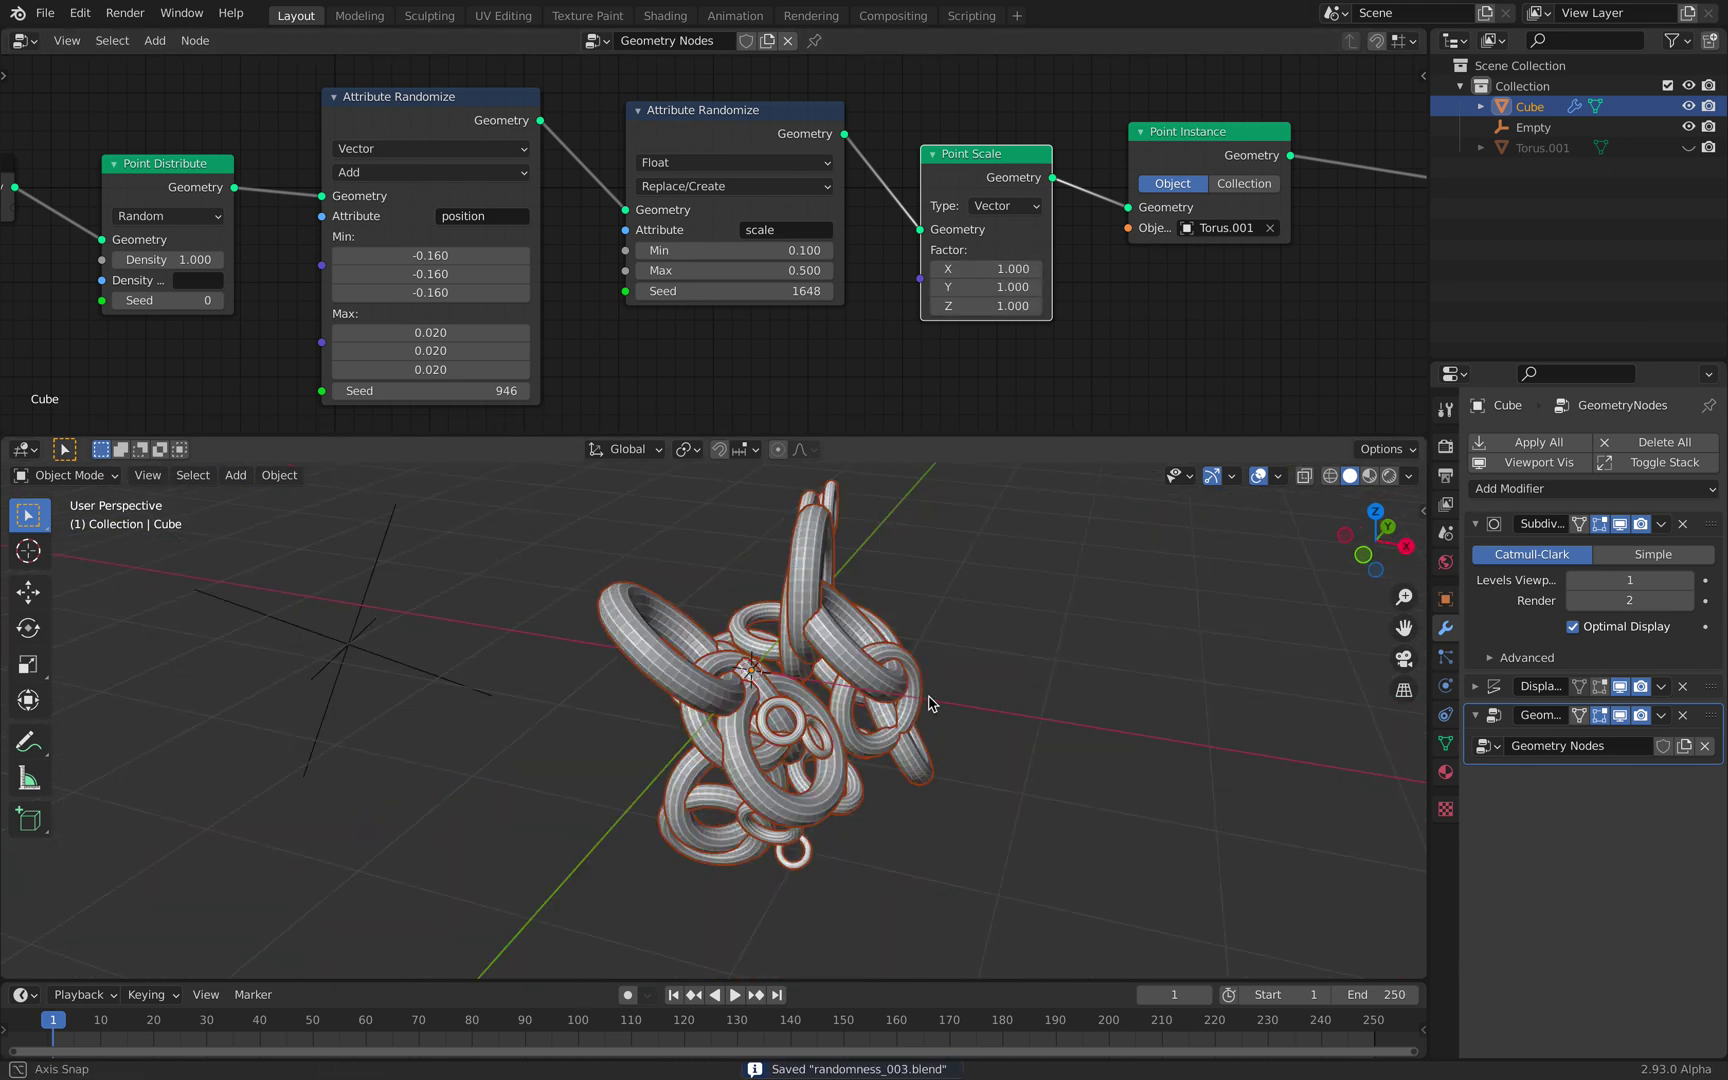
- Raise the scale Attribute Randomize Min to 0.2 and save as randomness_003.blend
left_click(747, 245)
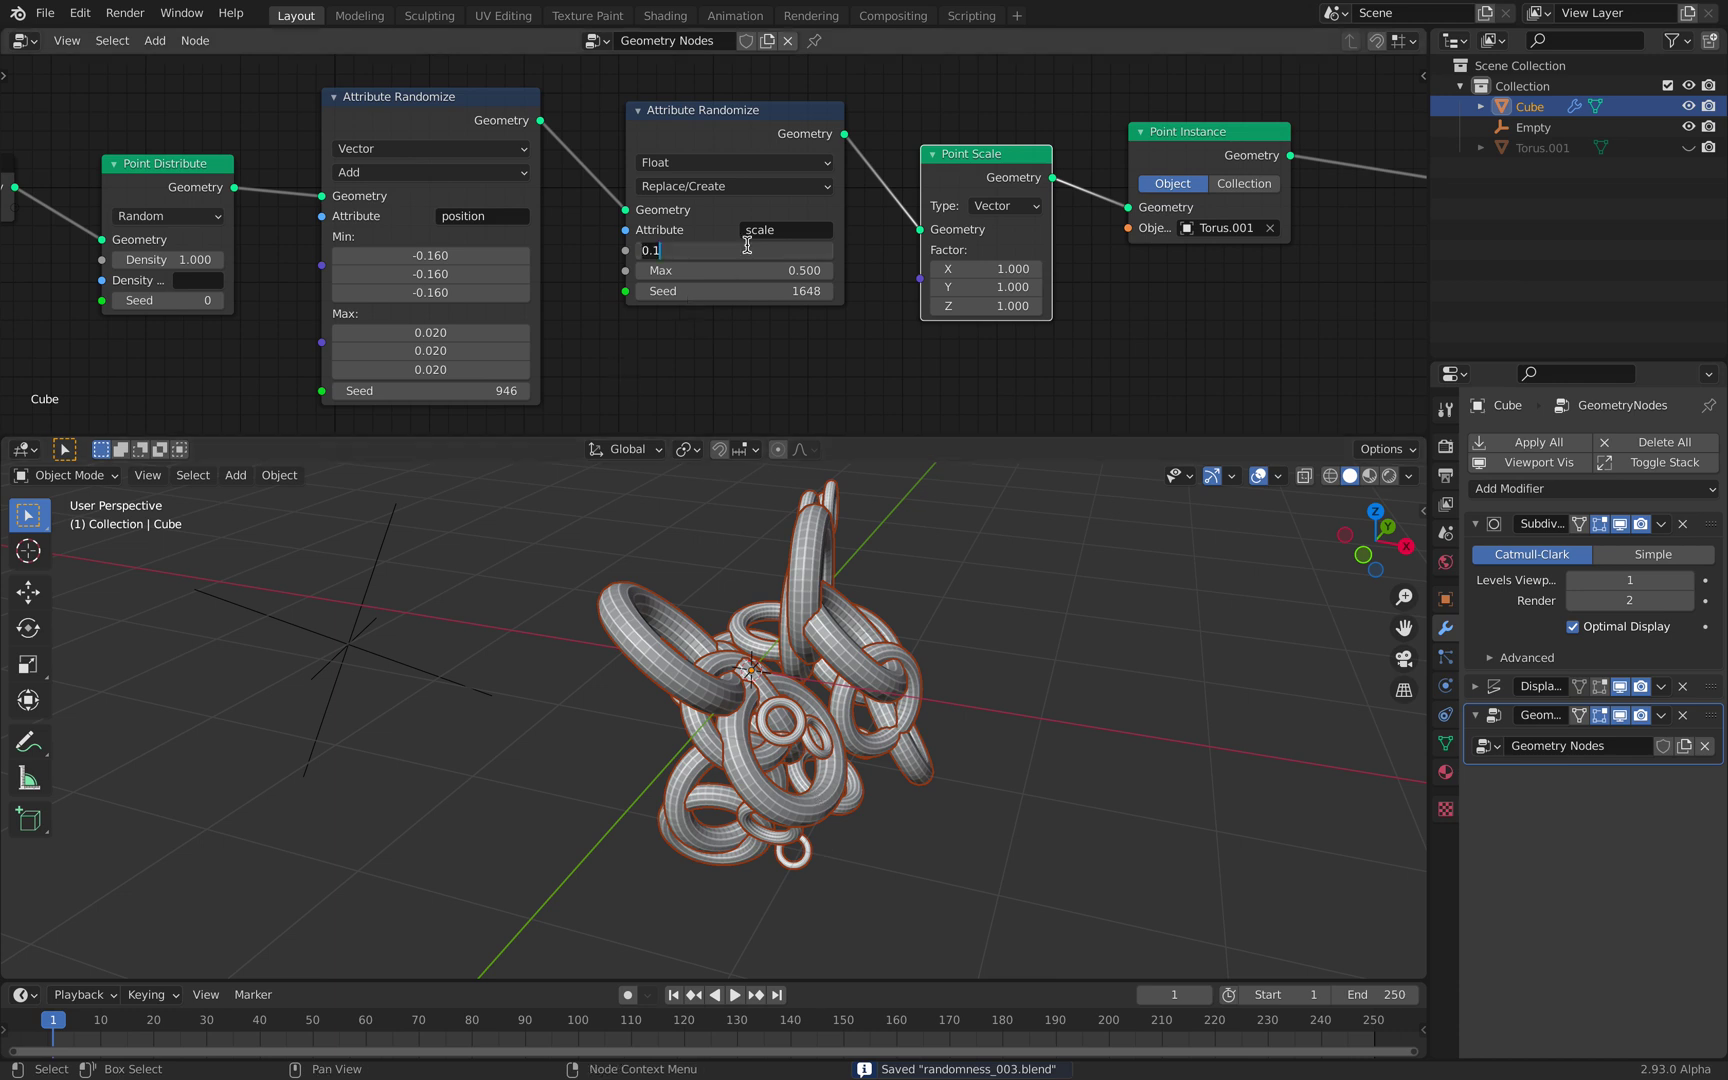
key("BackSpace")
type("2")
key("Return")
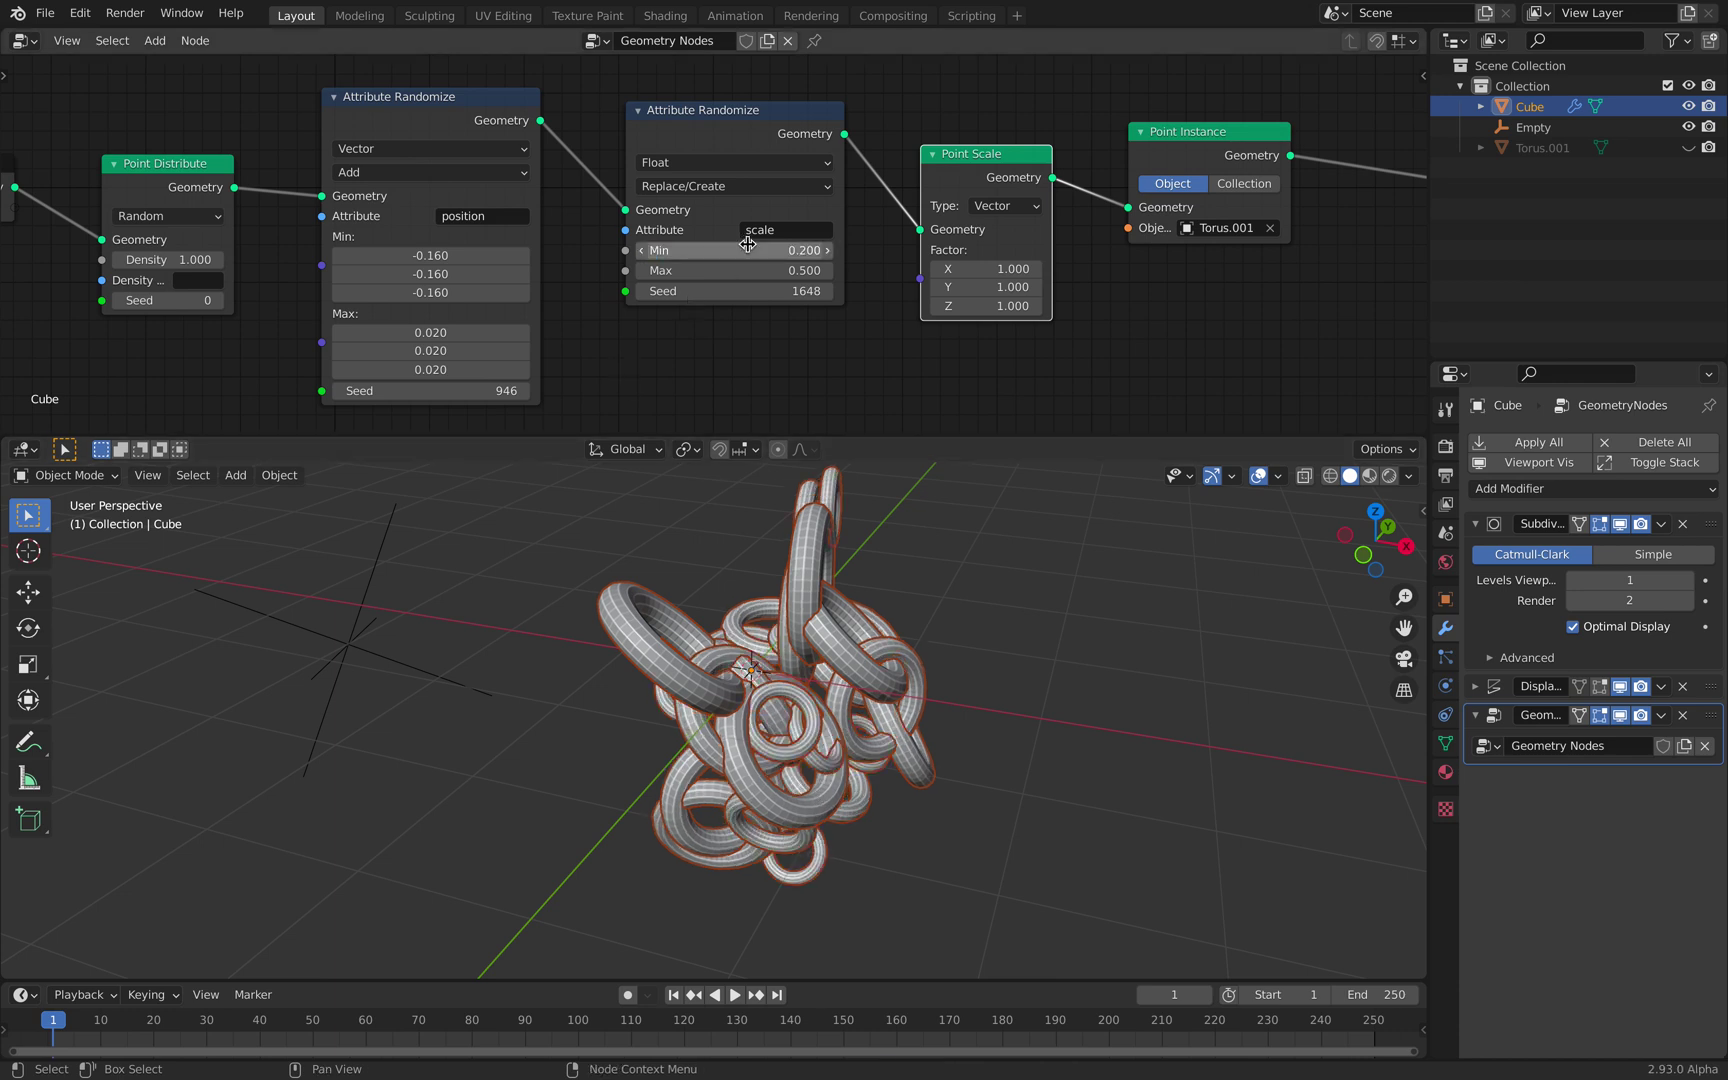
left_click(966, 714)
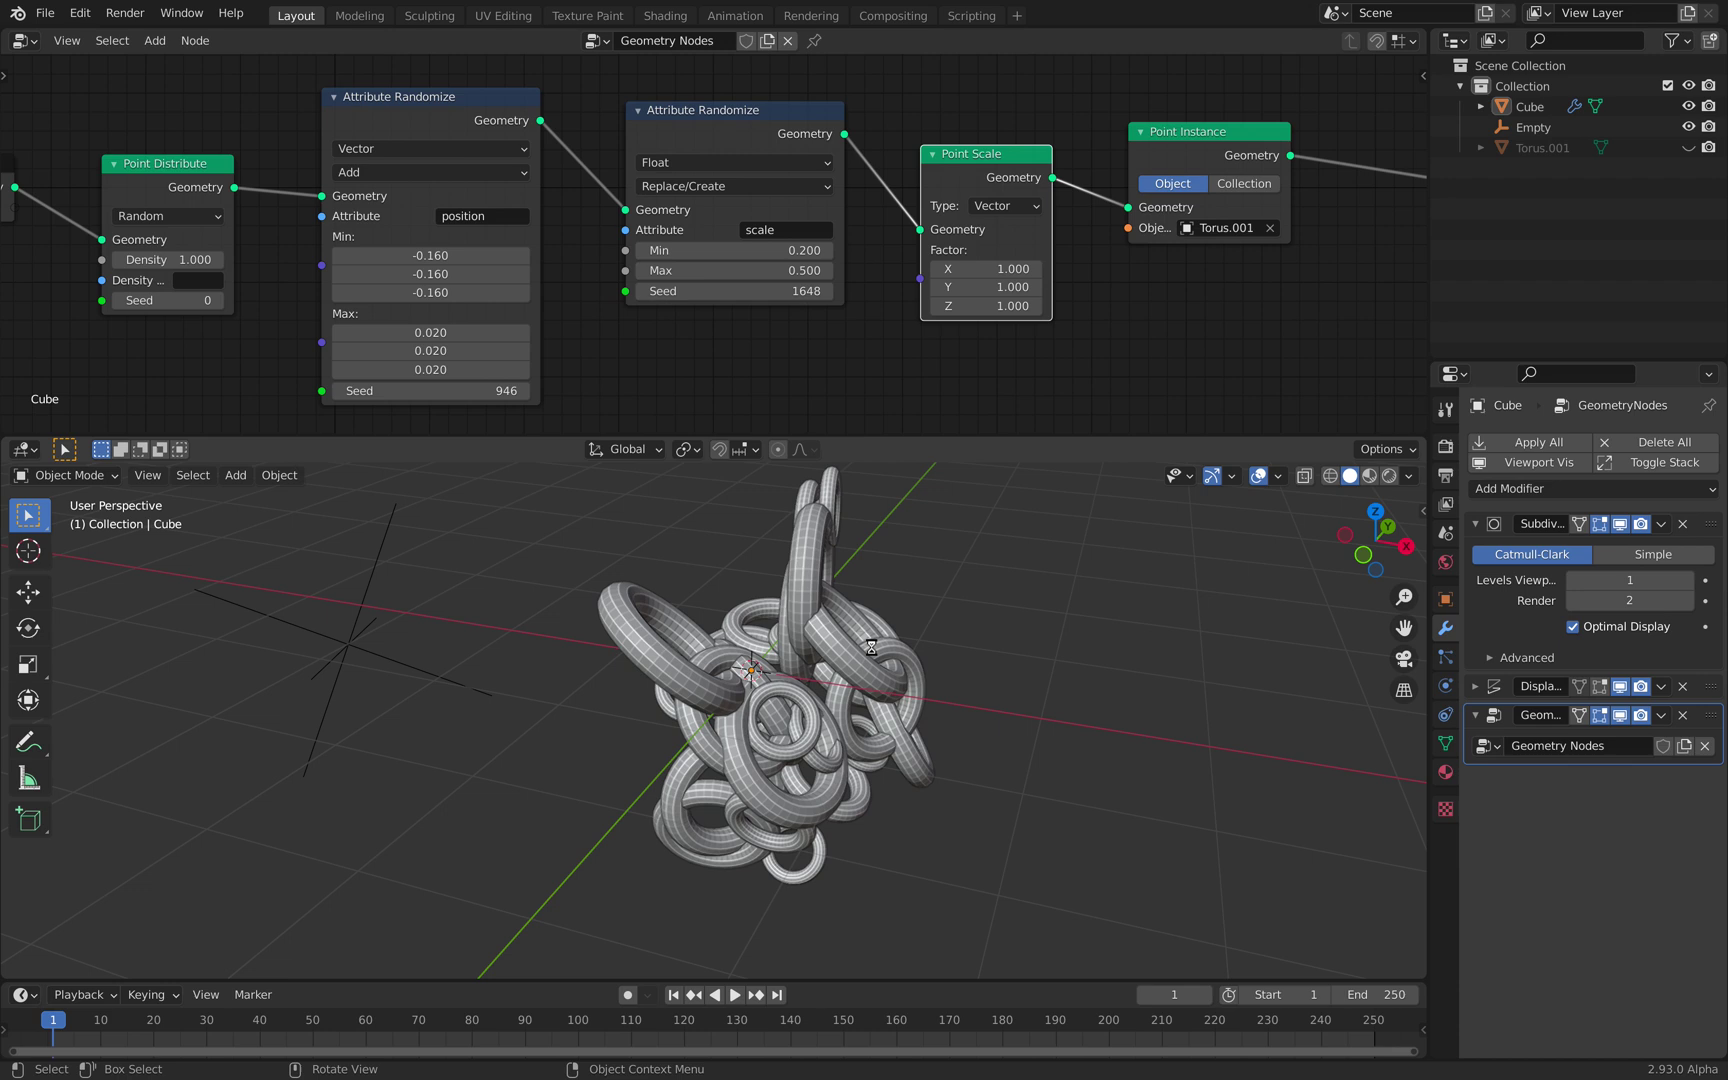
key("ctrl+s")
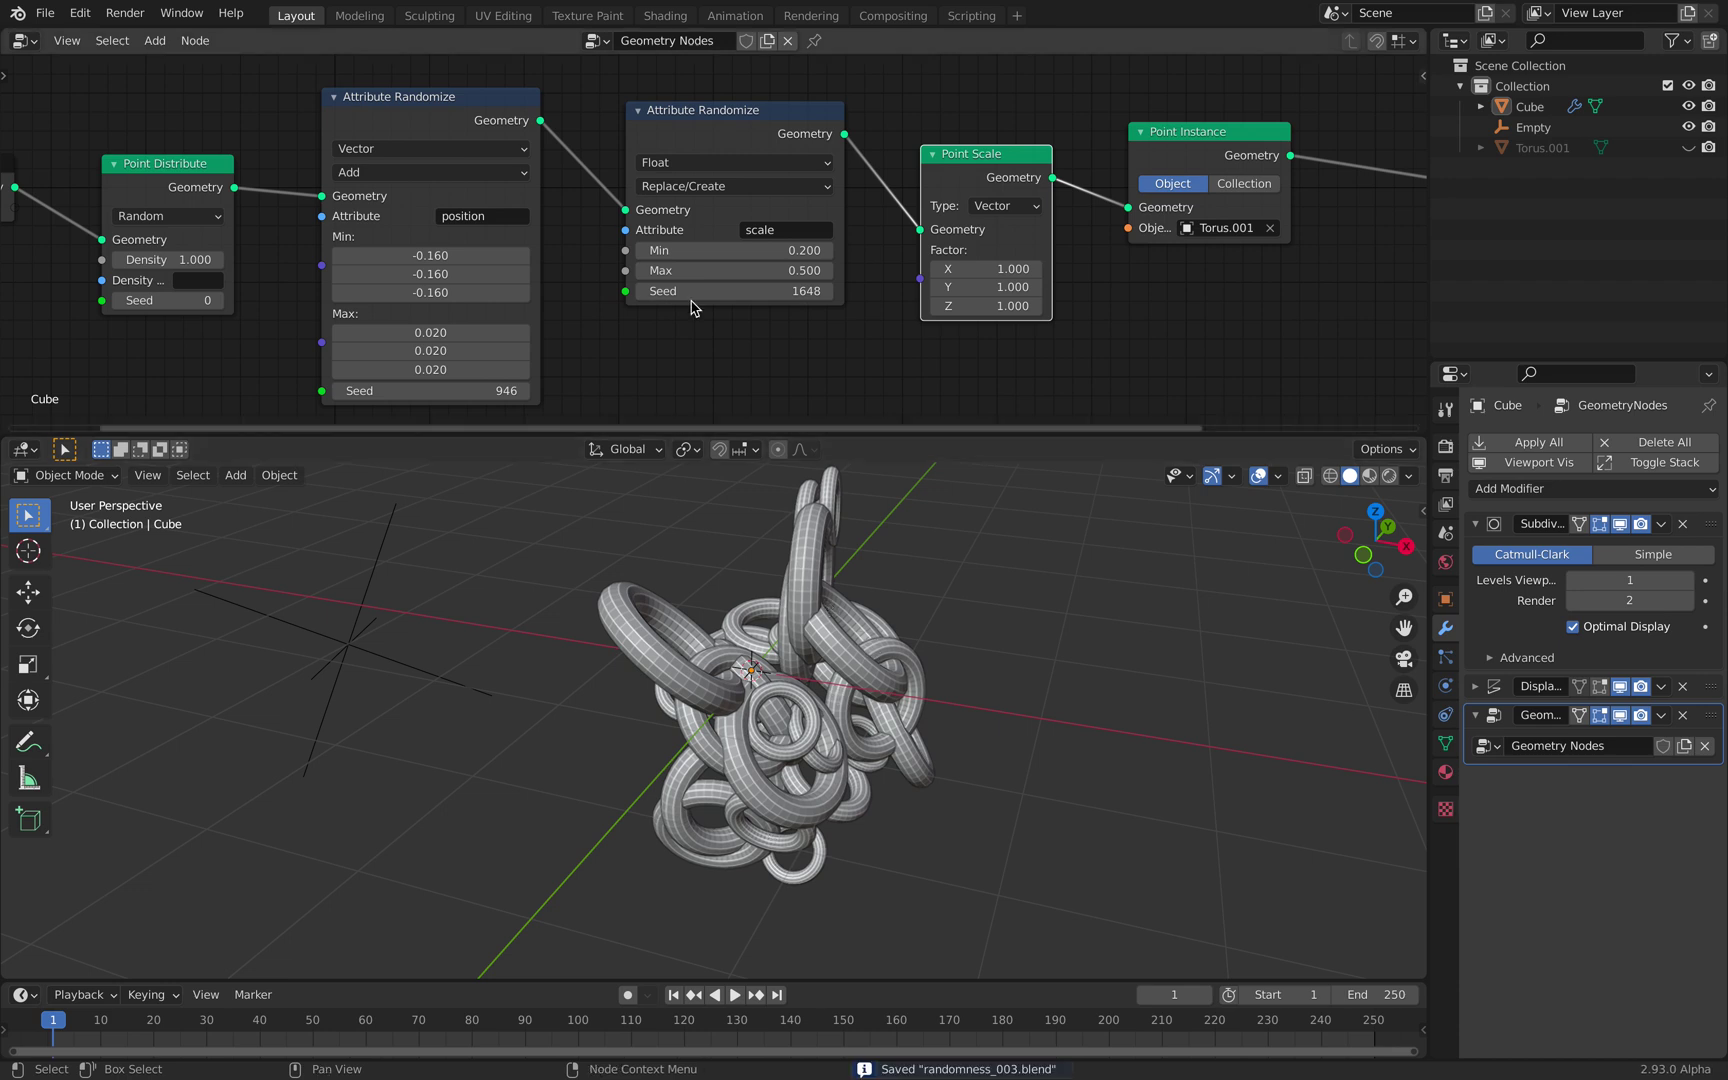
- Switch the scale Attribute Randomize data type to Vector for per-axis randomization
left_click(710, 162)
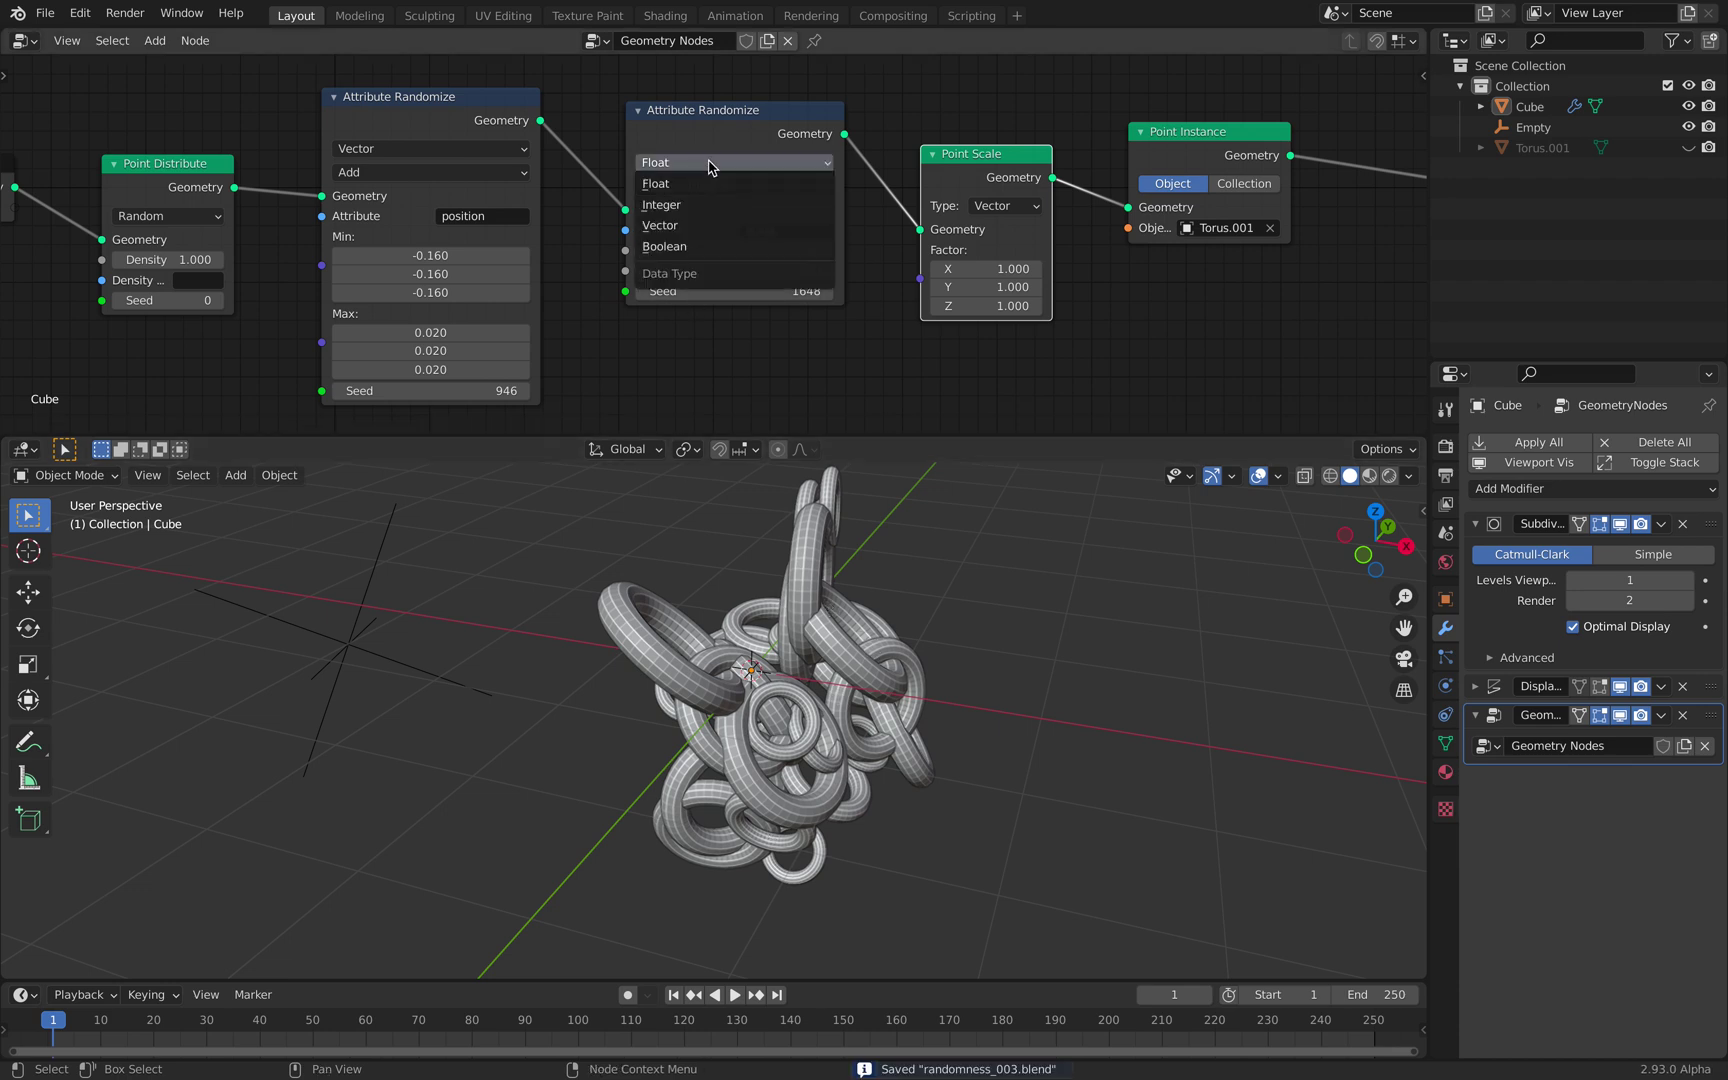
left_click(679, 226)
middle_click_drag(983, 721, 870, 688)
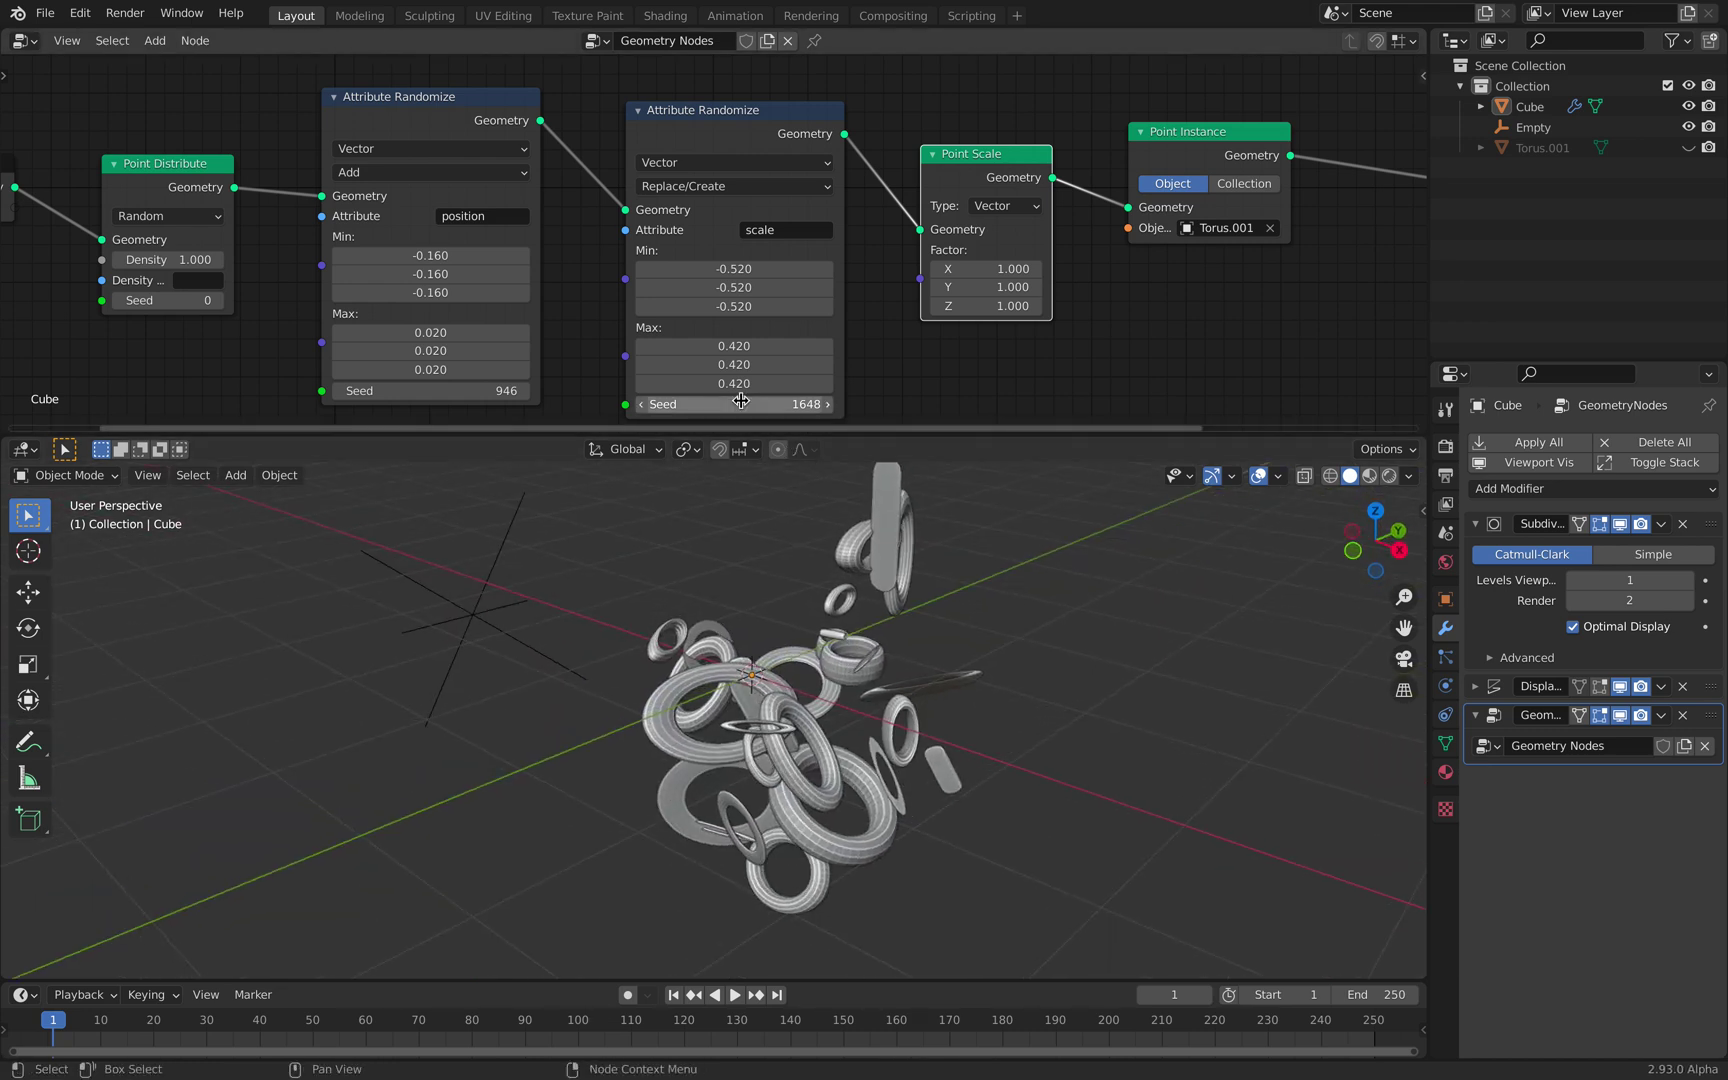
left_click_drag(736, 404, 706, 453)
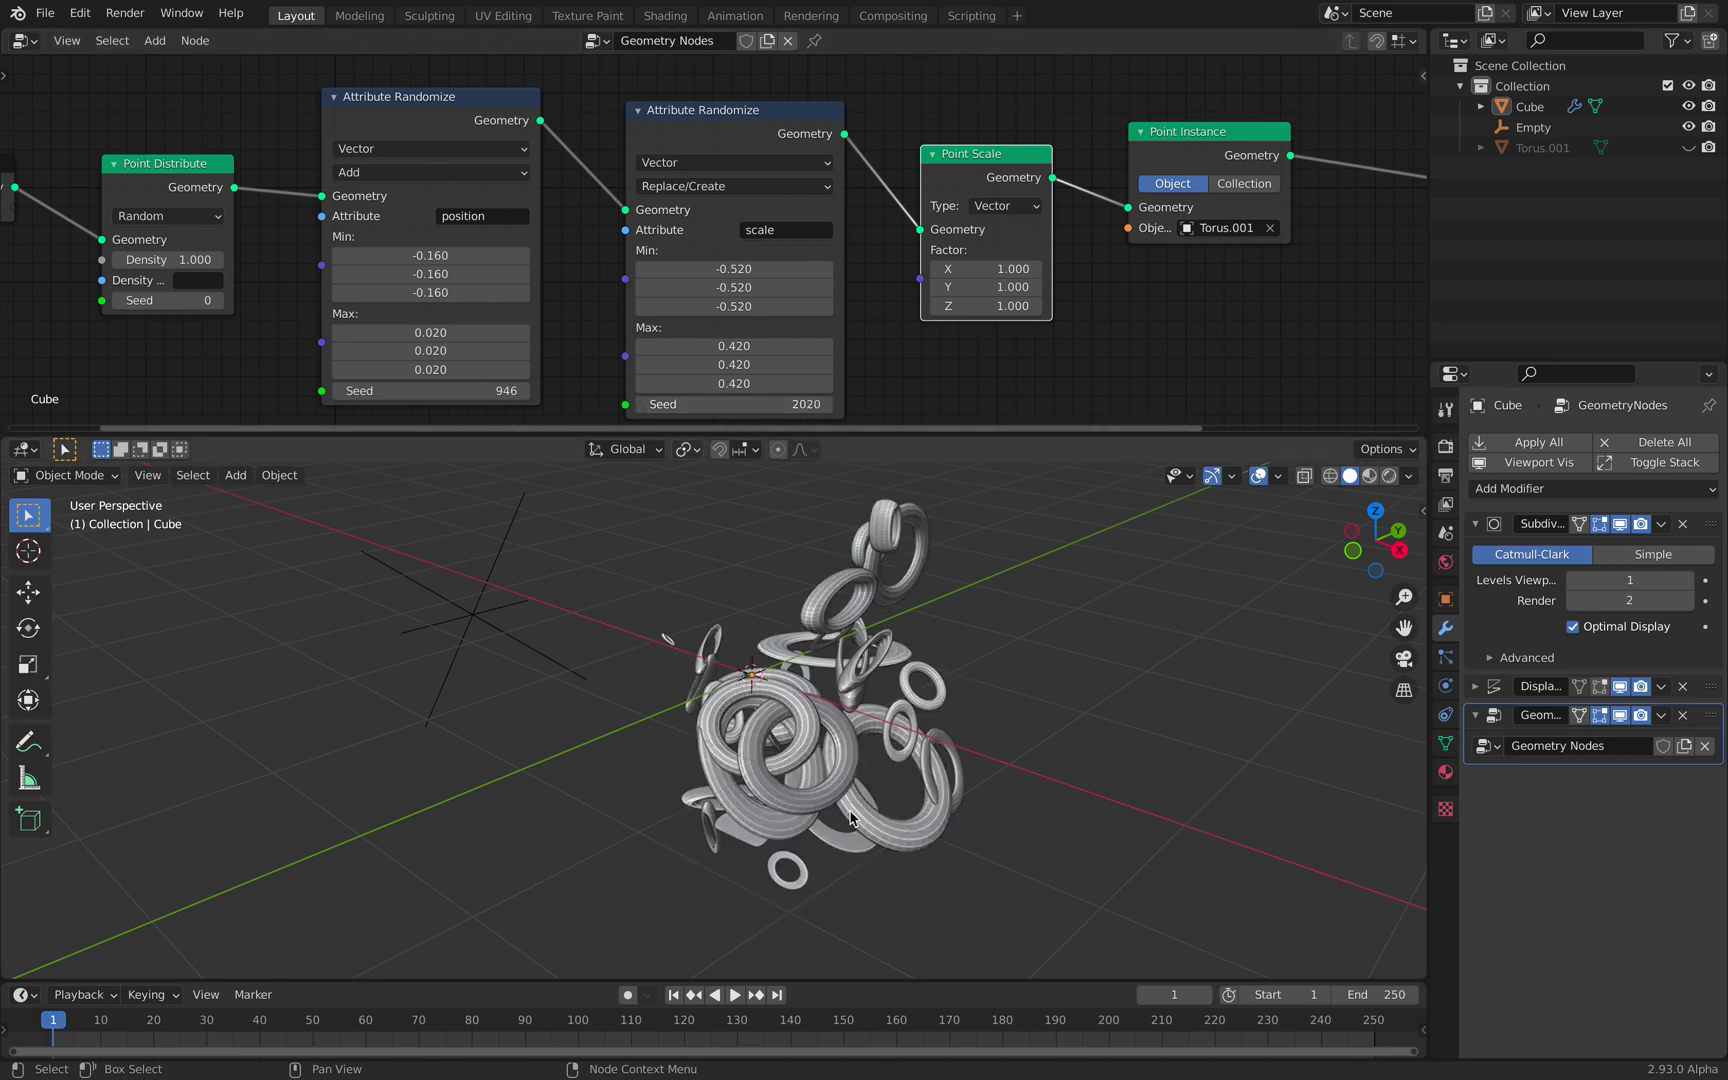
middle_click_drag(851, 818, 845, 643)
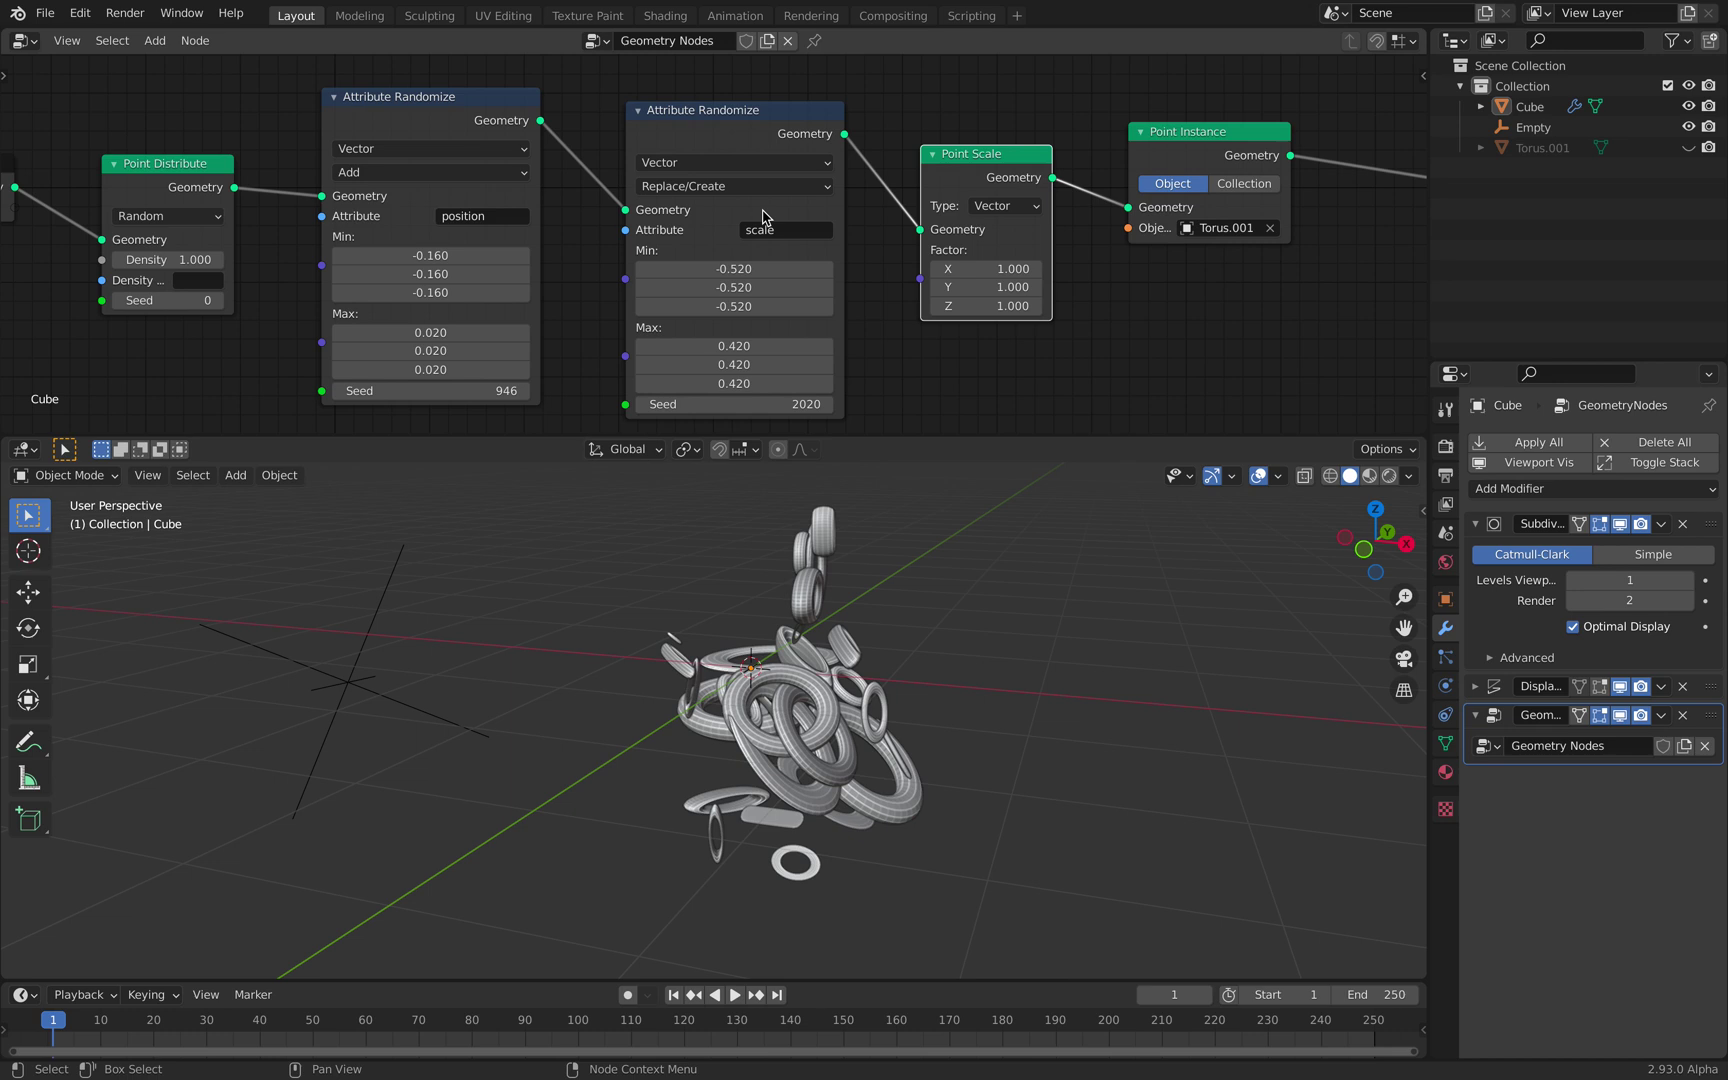
- Switch scale randomization back to Float (Min 0.2, Max 0.5, Seed 2020) and save
left_click(748, 165)
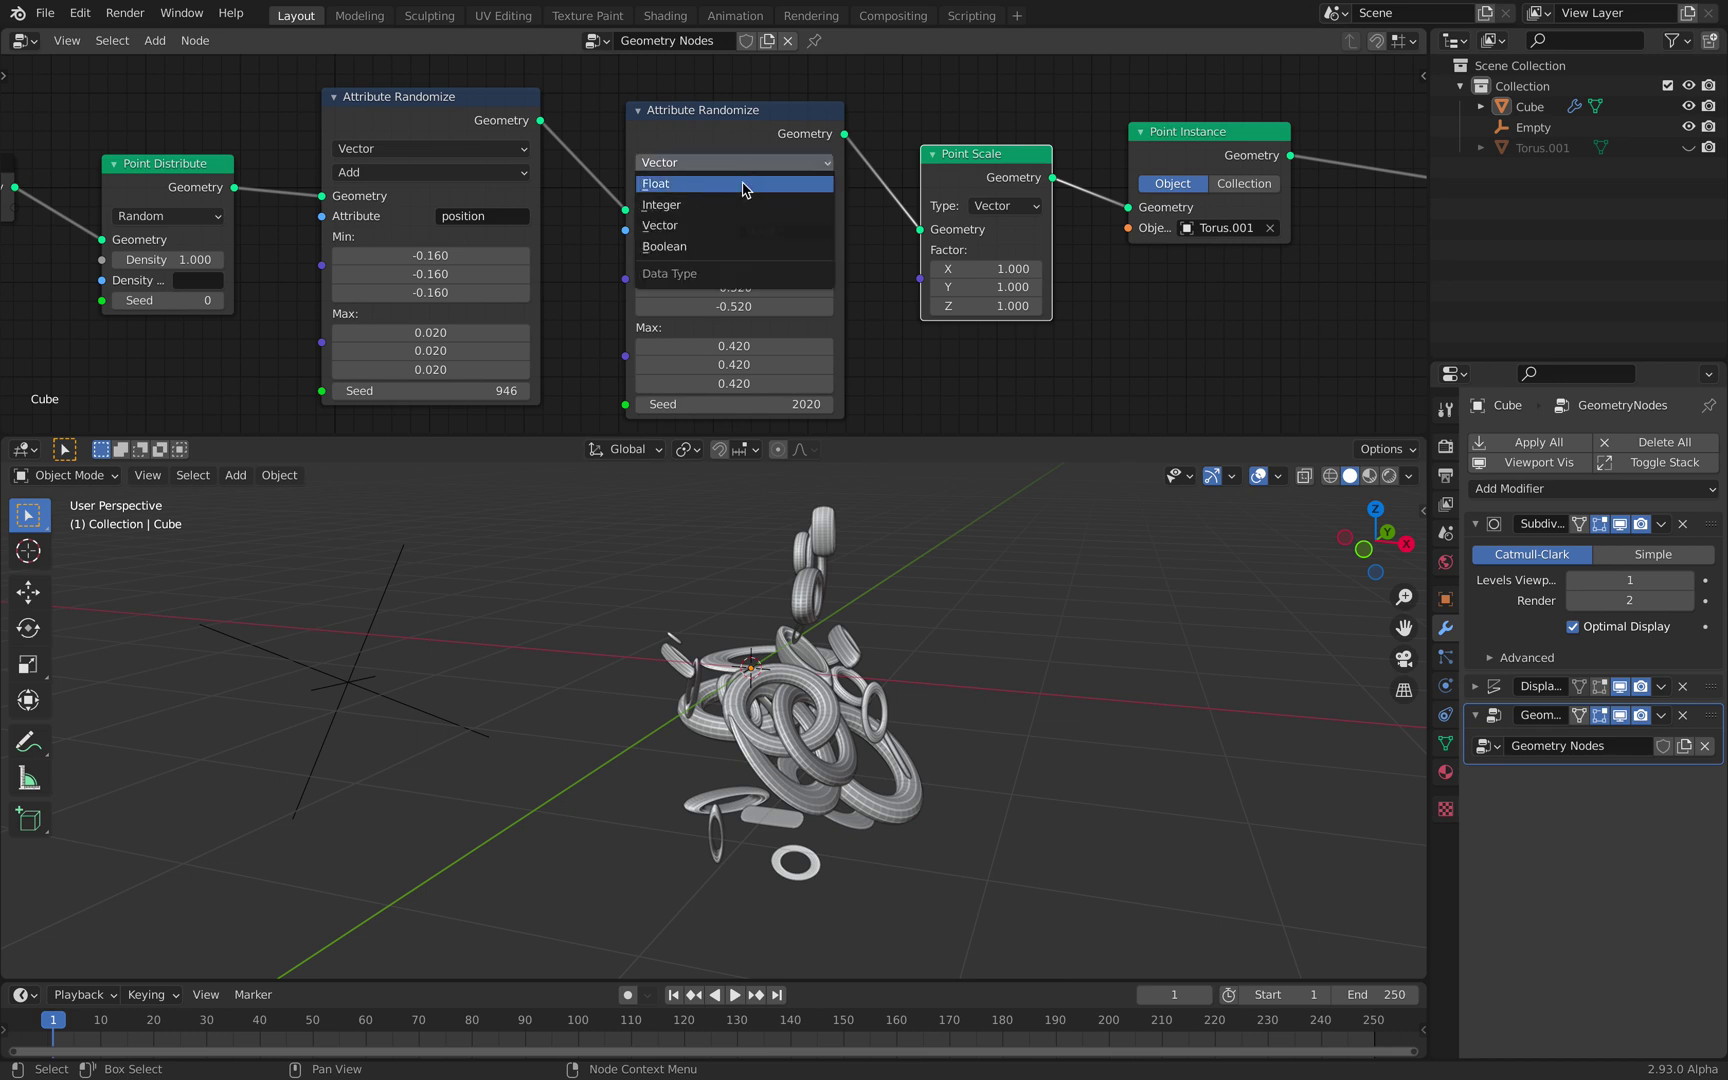
left_click(743, 184)
middle_click_drag(878, 642, 971, 668)
key("ctrl+s")
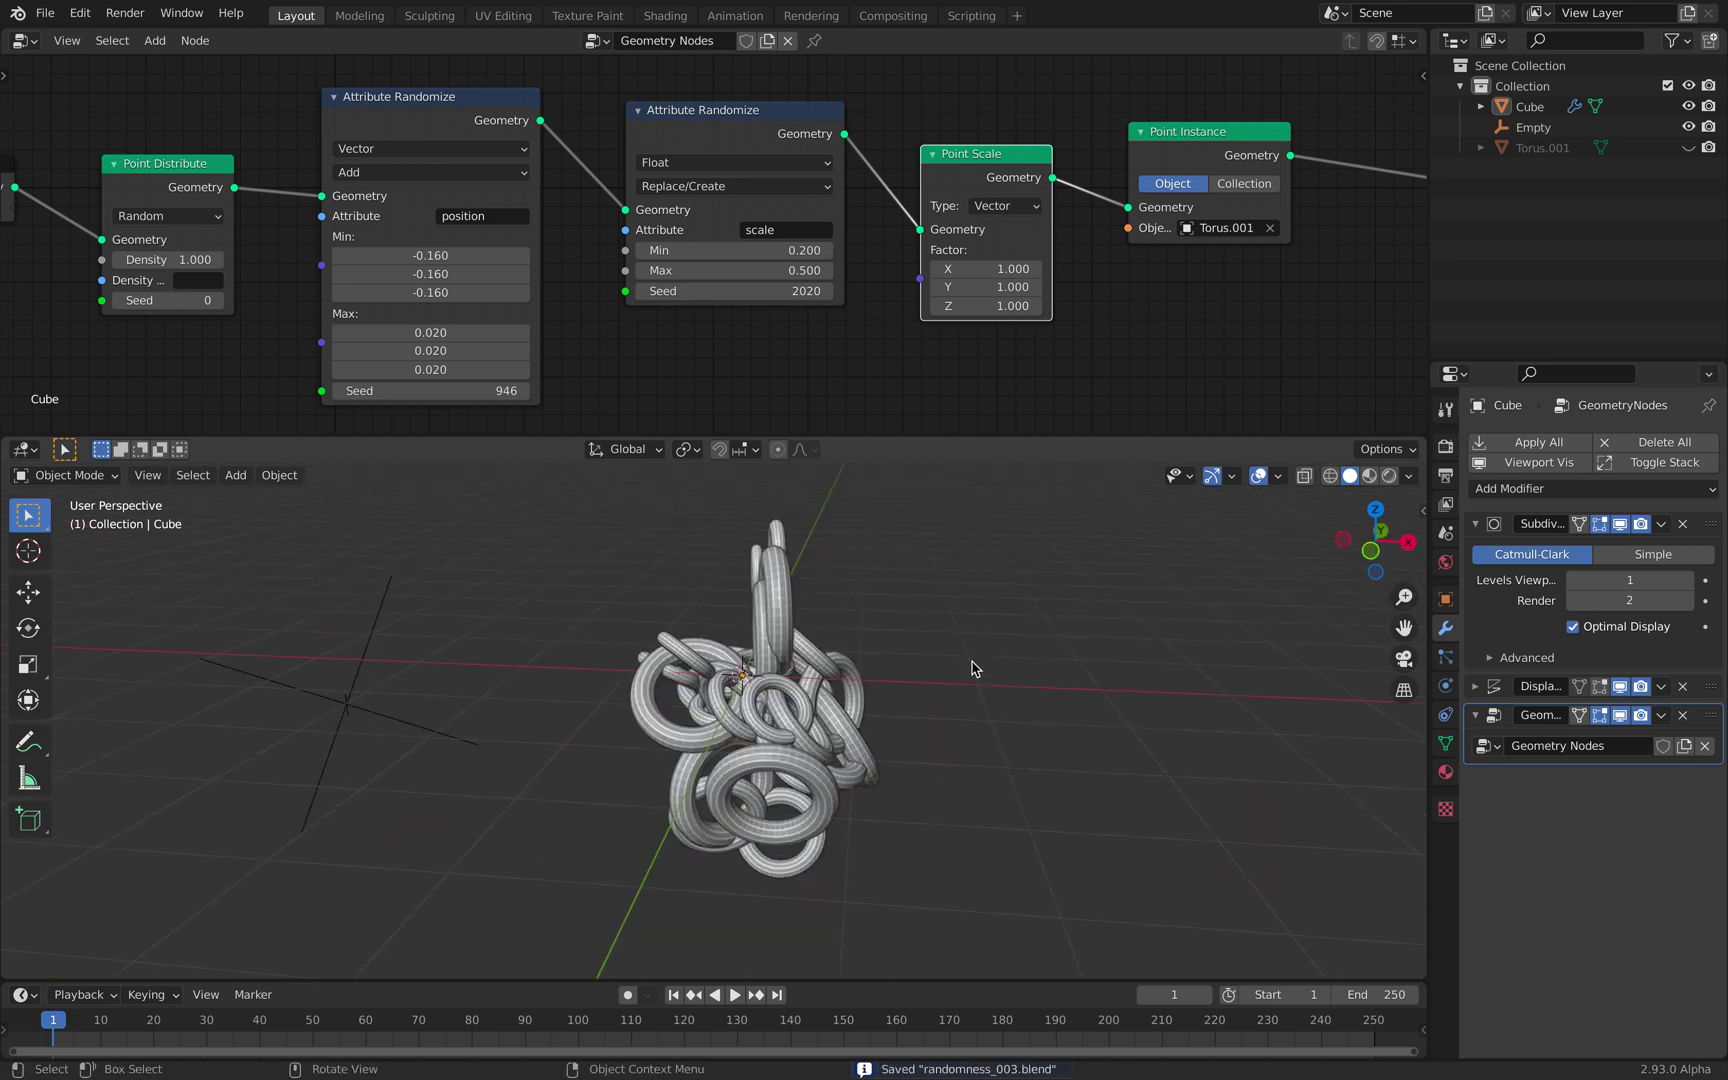
scroll(971, 668, "up", 1)
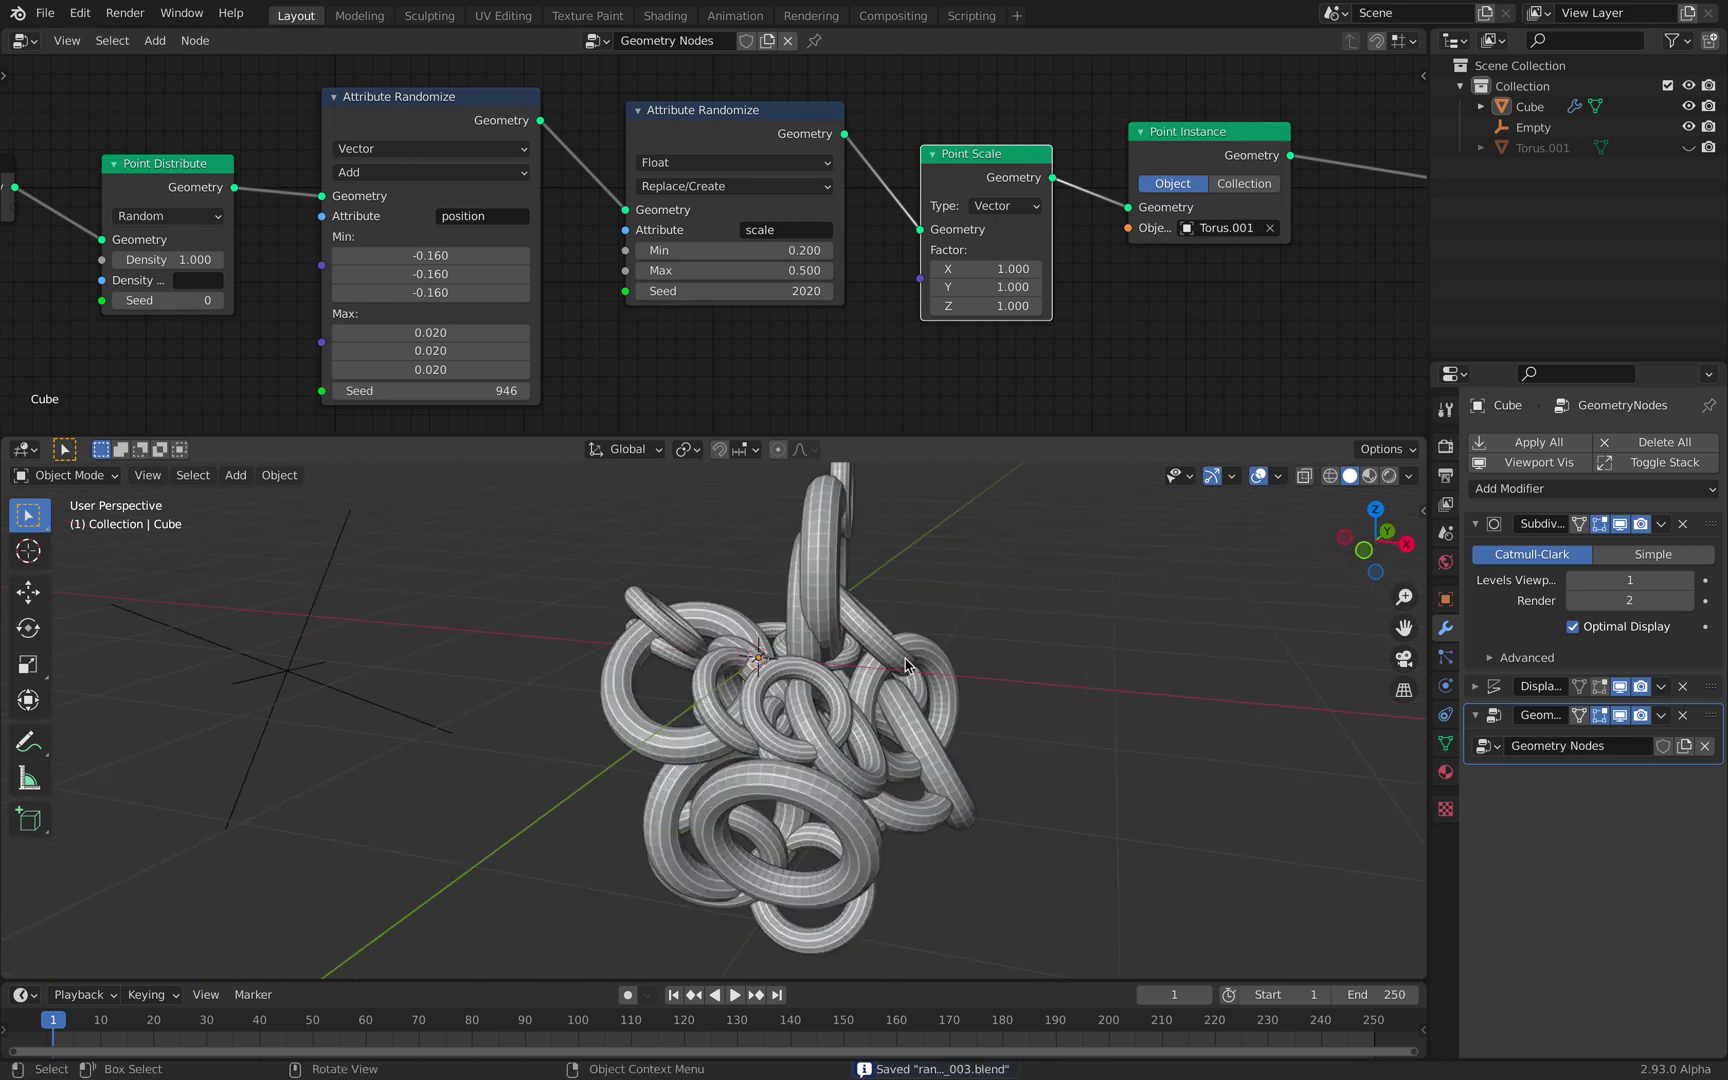
middle_click_drag(893, 668, 900, 662)
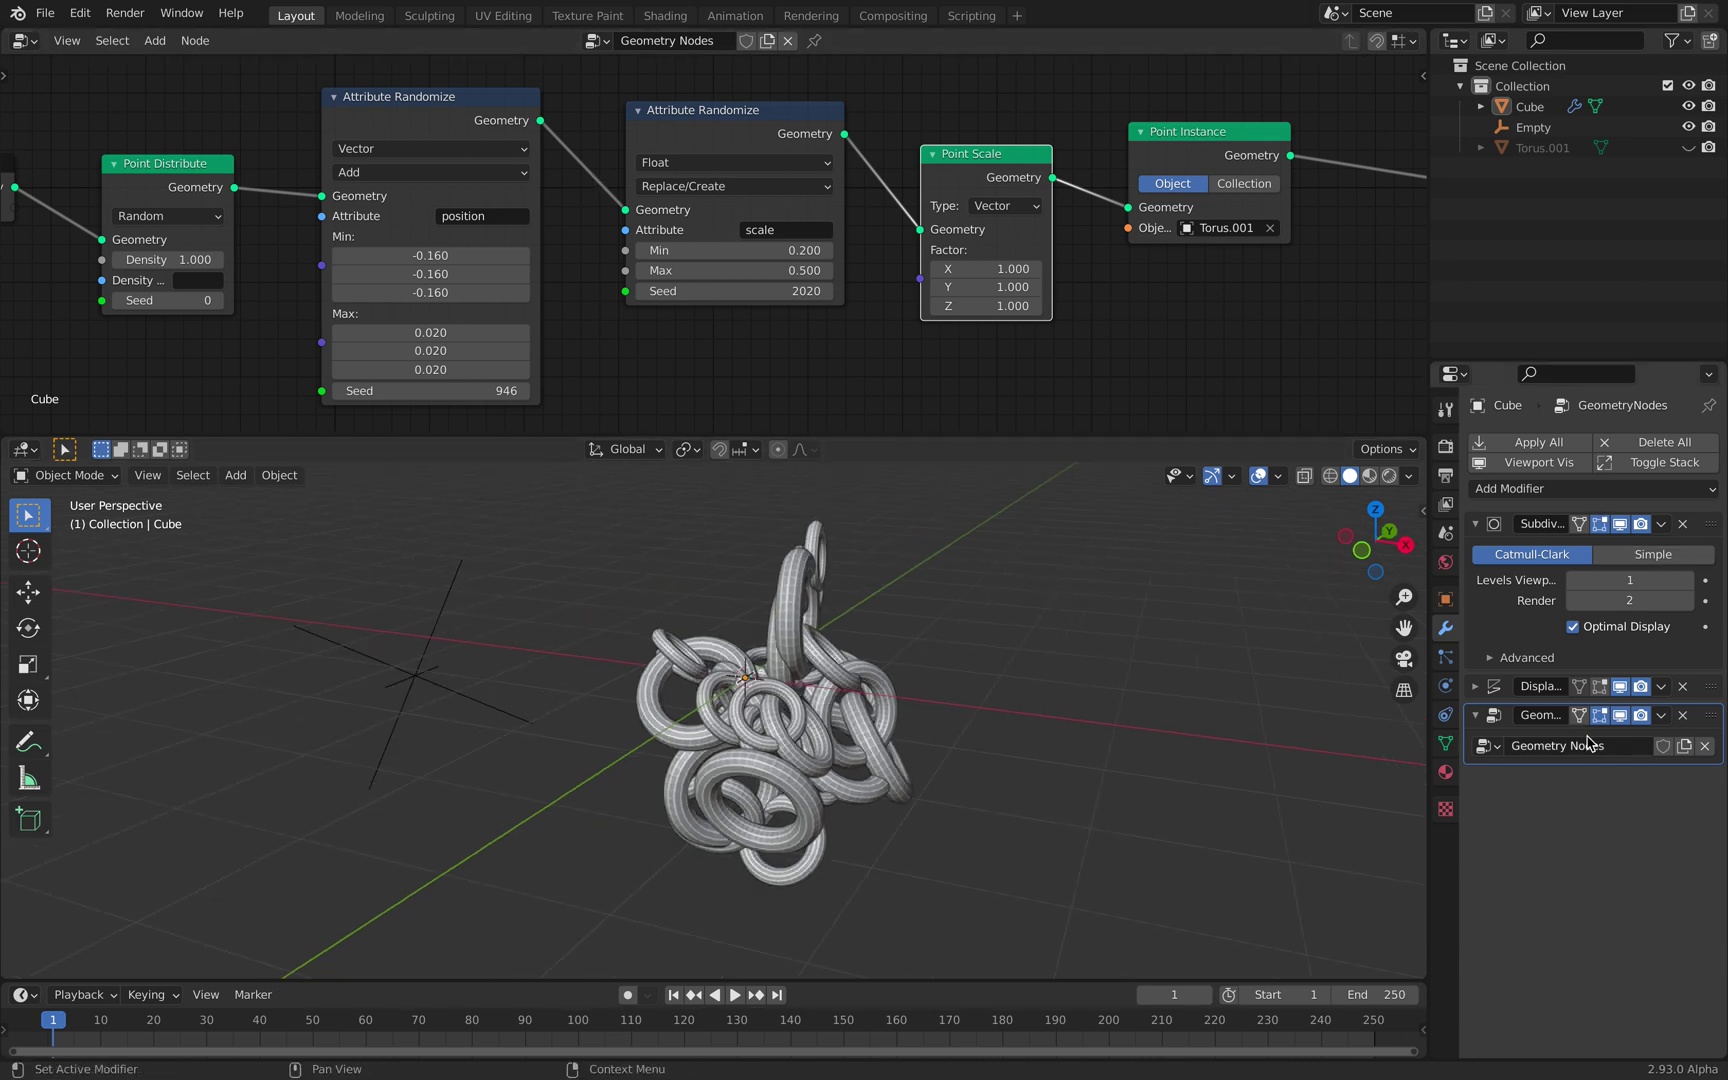
- Add a Mirror modifier on the X axis with Bisect enabled, then collapse its panel
left_click(1546, 489)
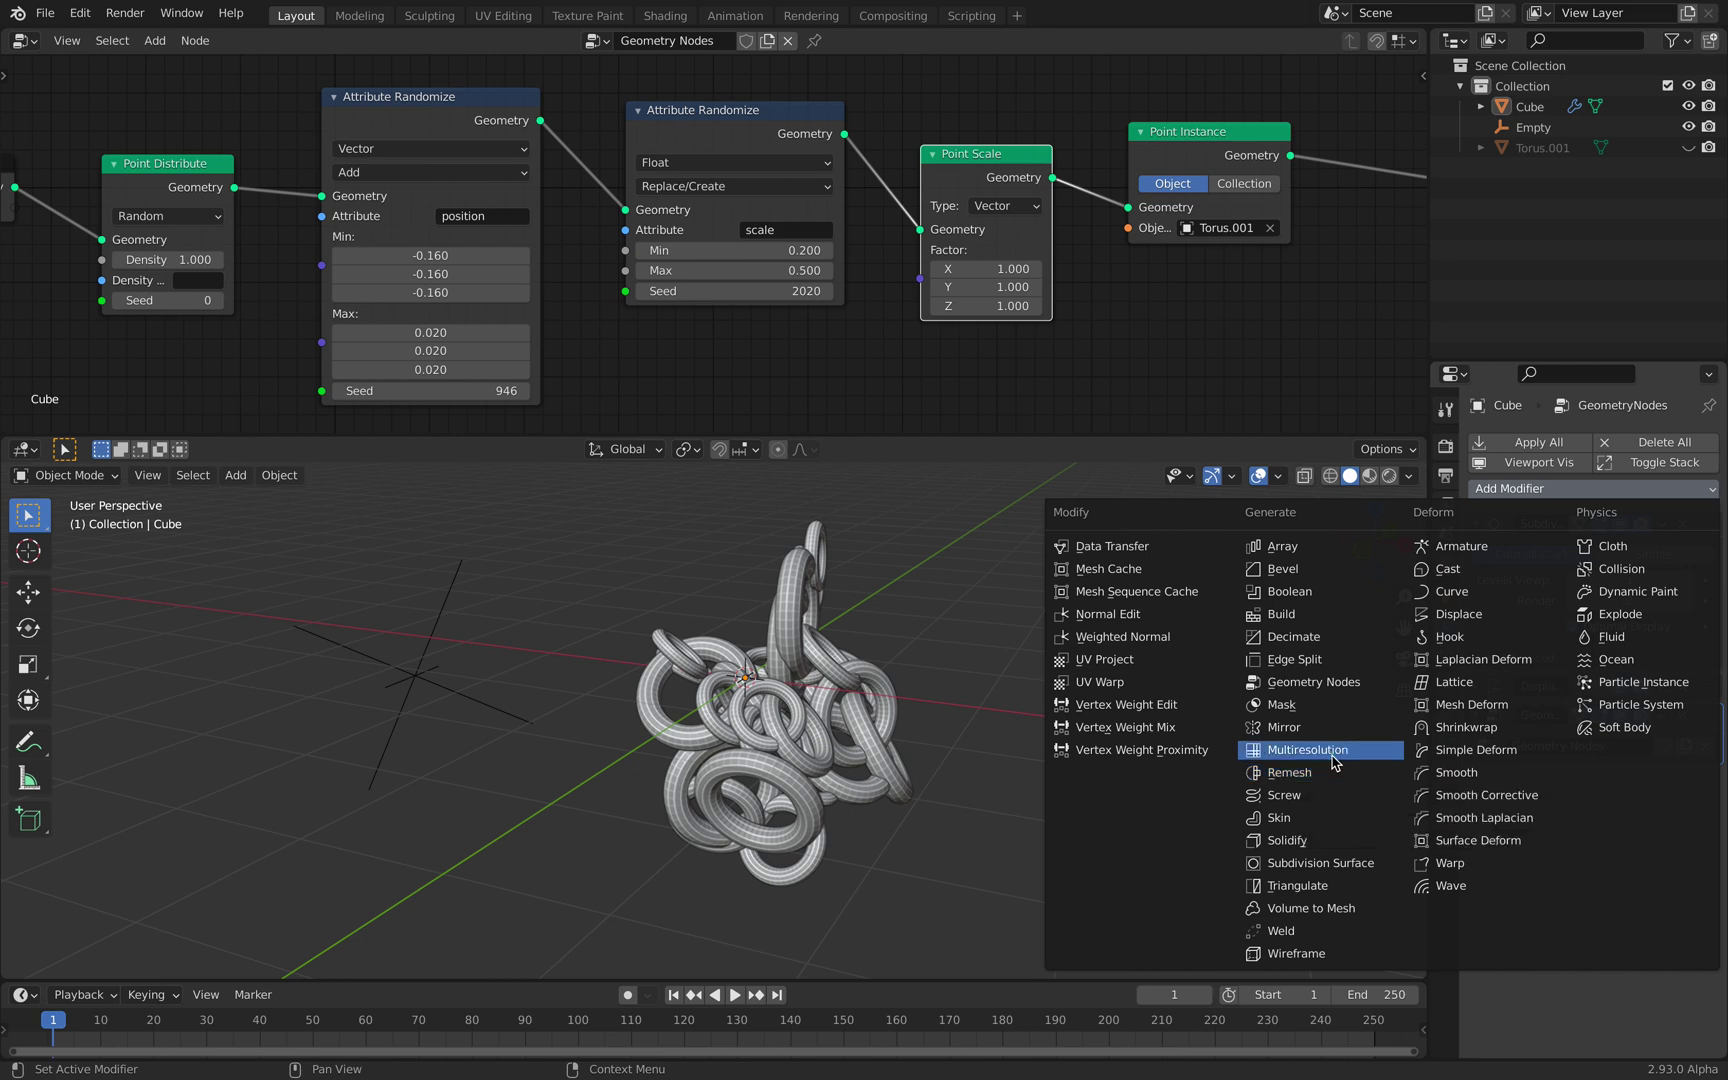
left_click(1312, 730)
middle_click_drag(945, 702, 945, 702)
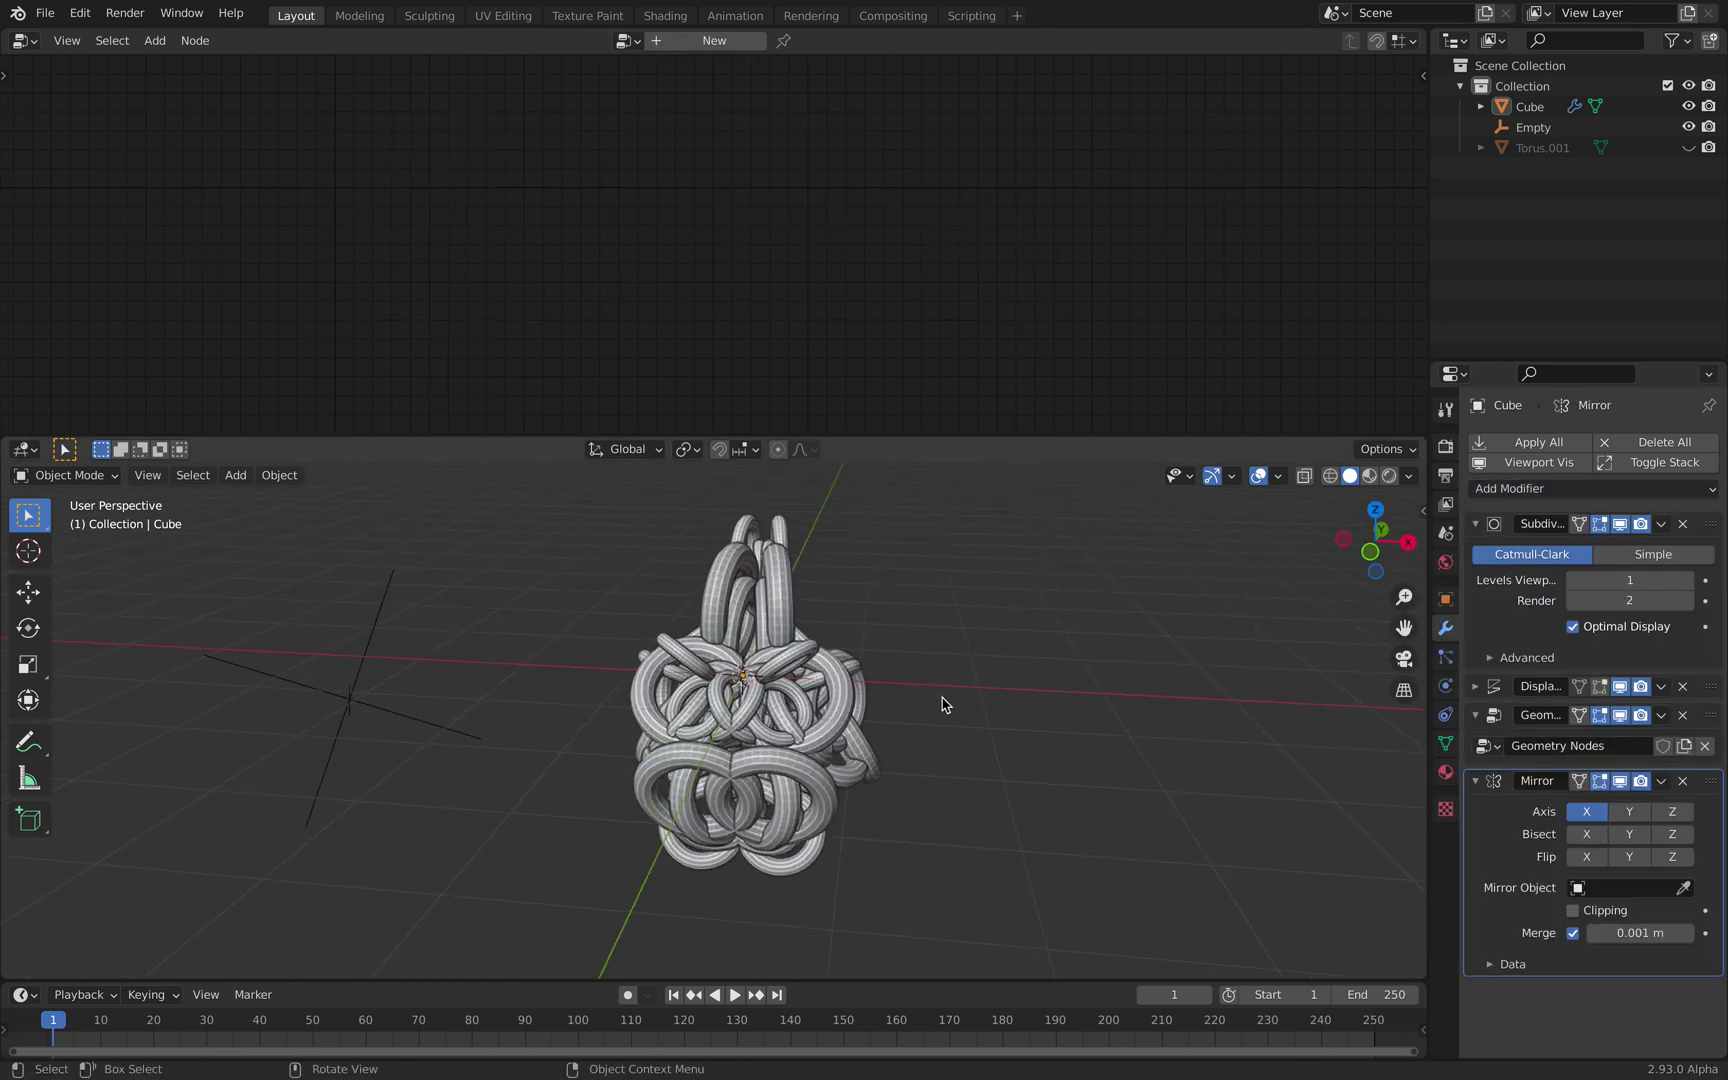
left_click(1590, 838)
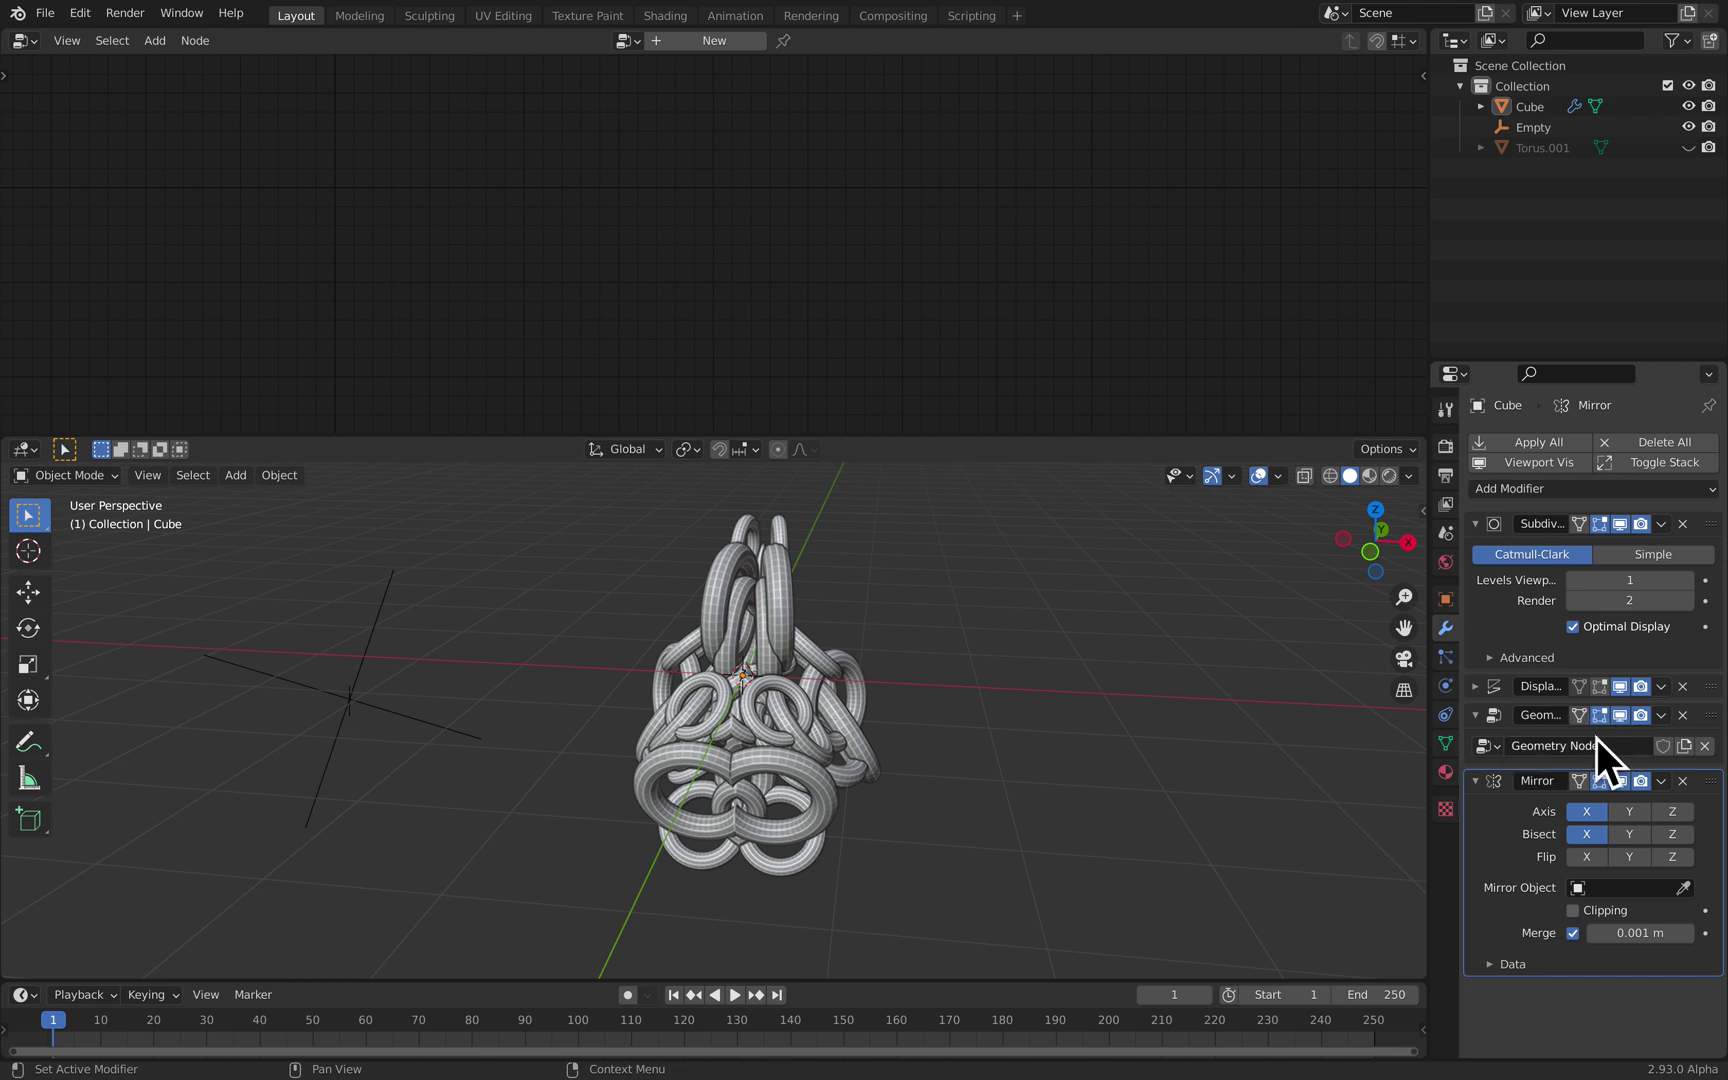
middle_click_drag(983, 706, 970, 700)
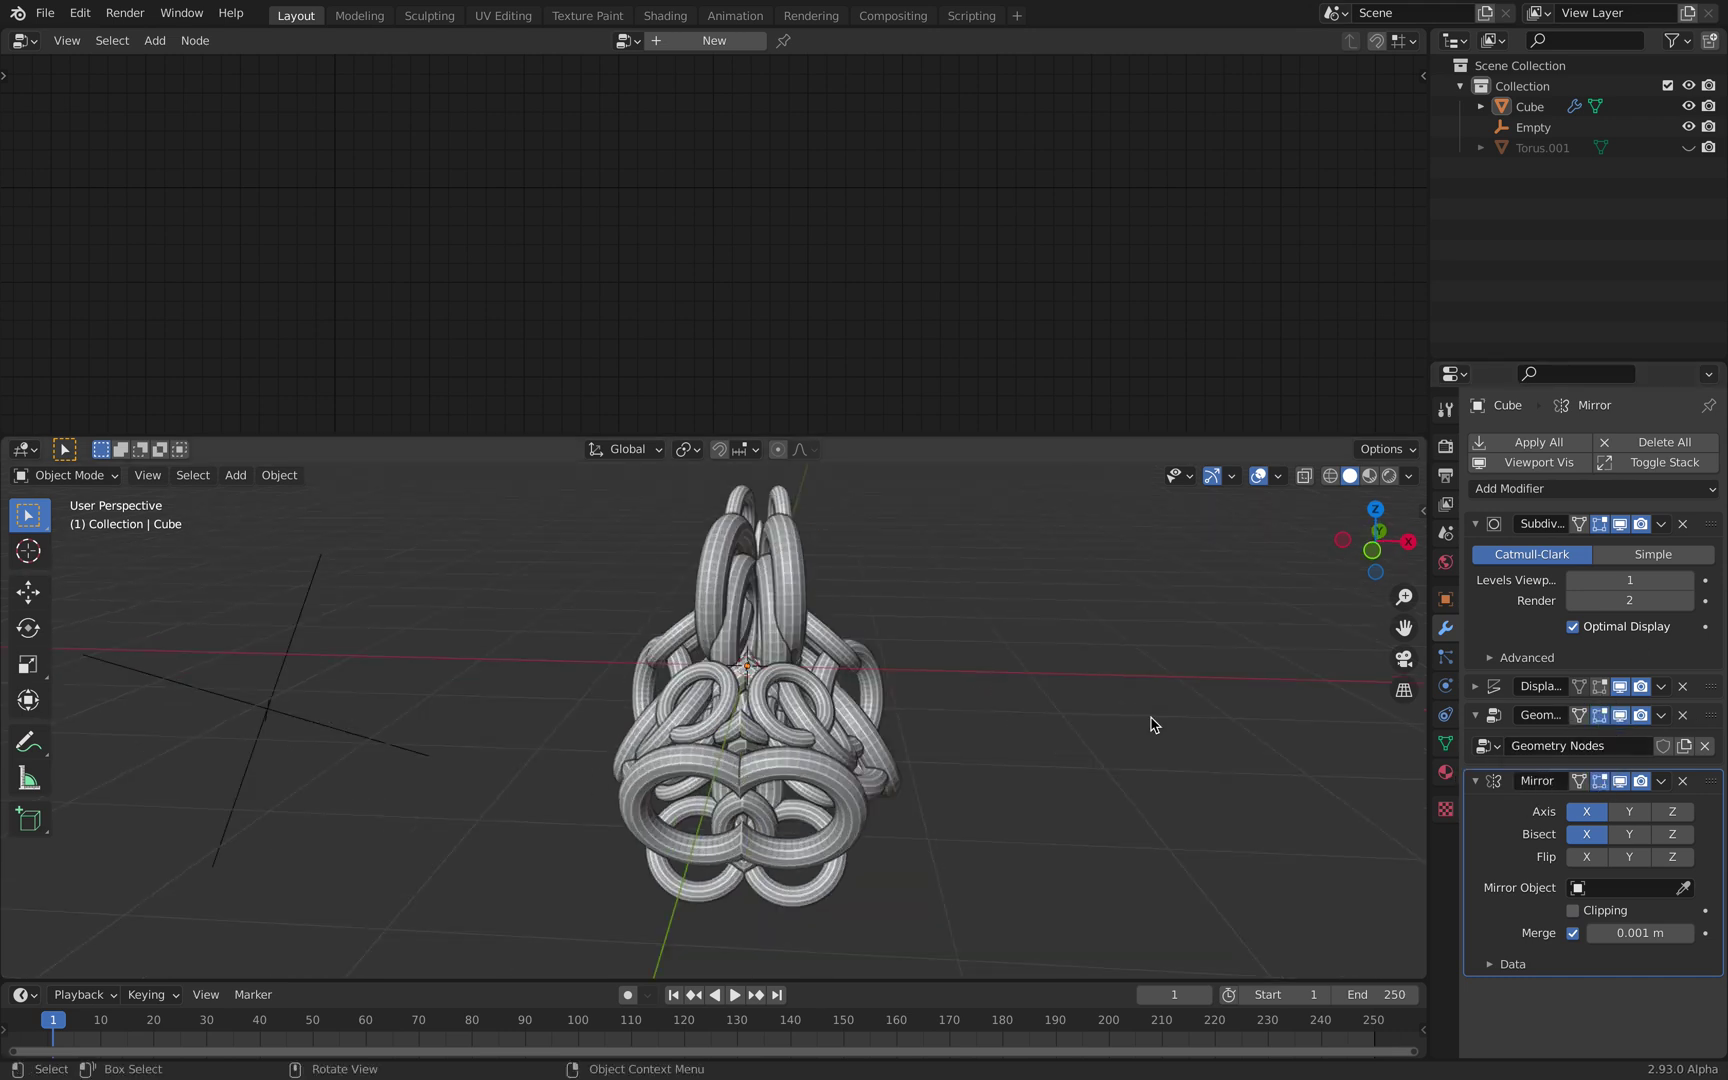
left_click(1476, 781)
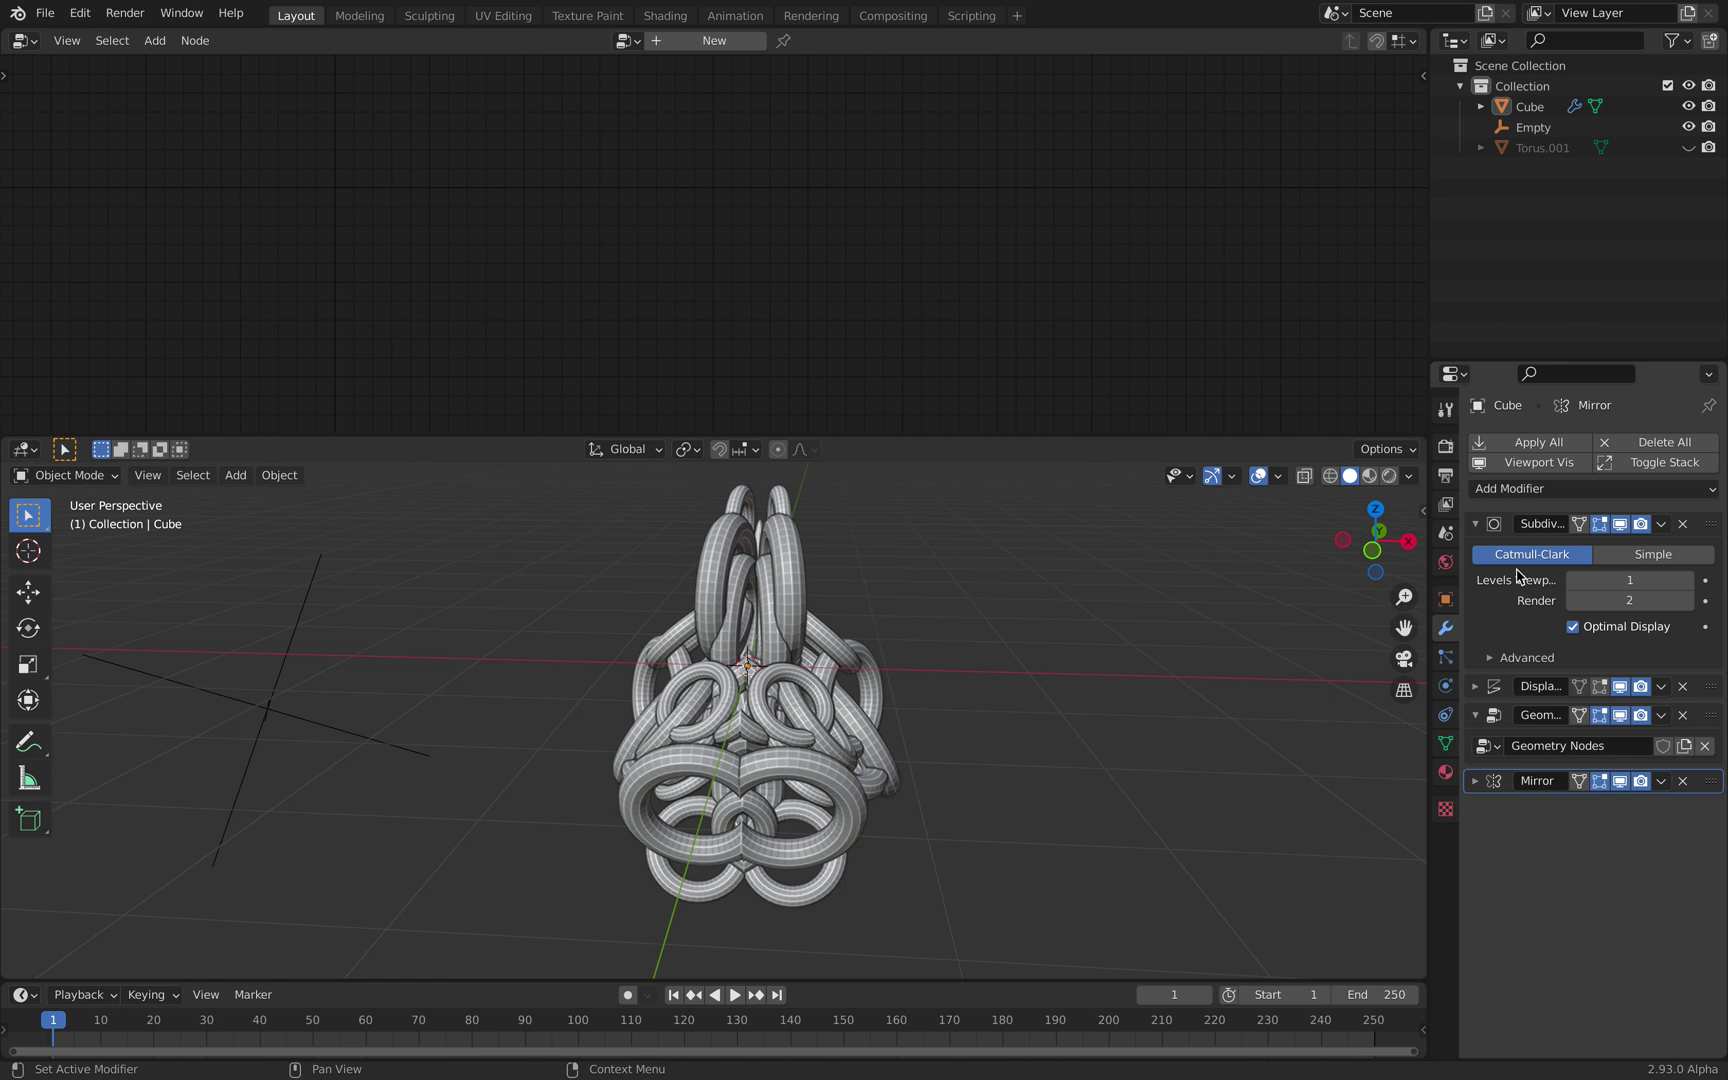
left_click(1535, 492)
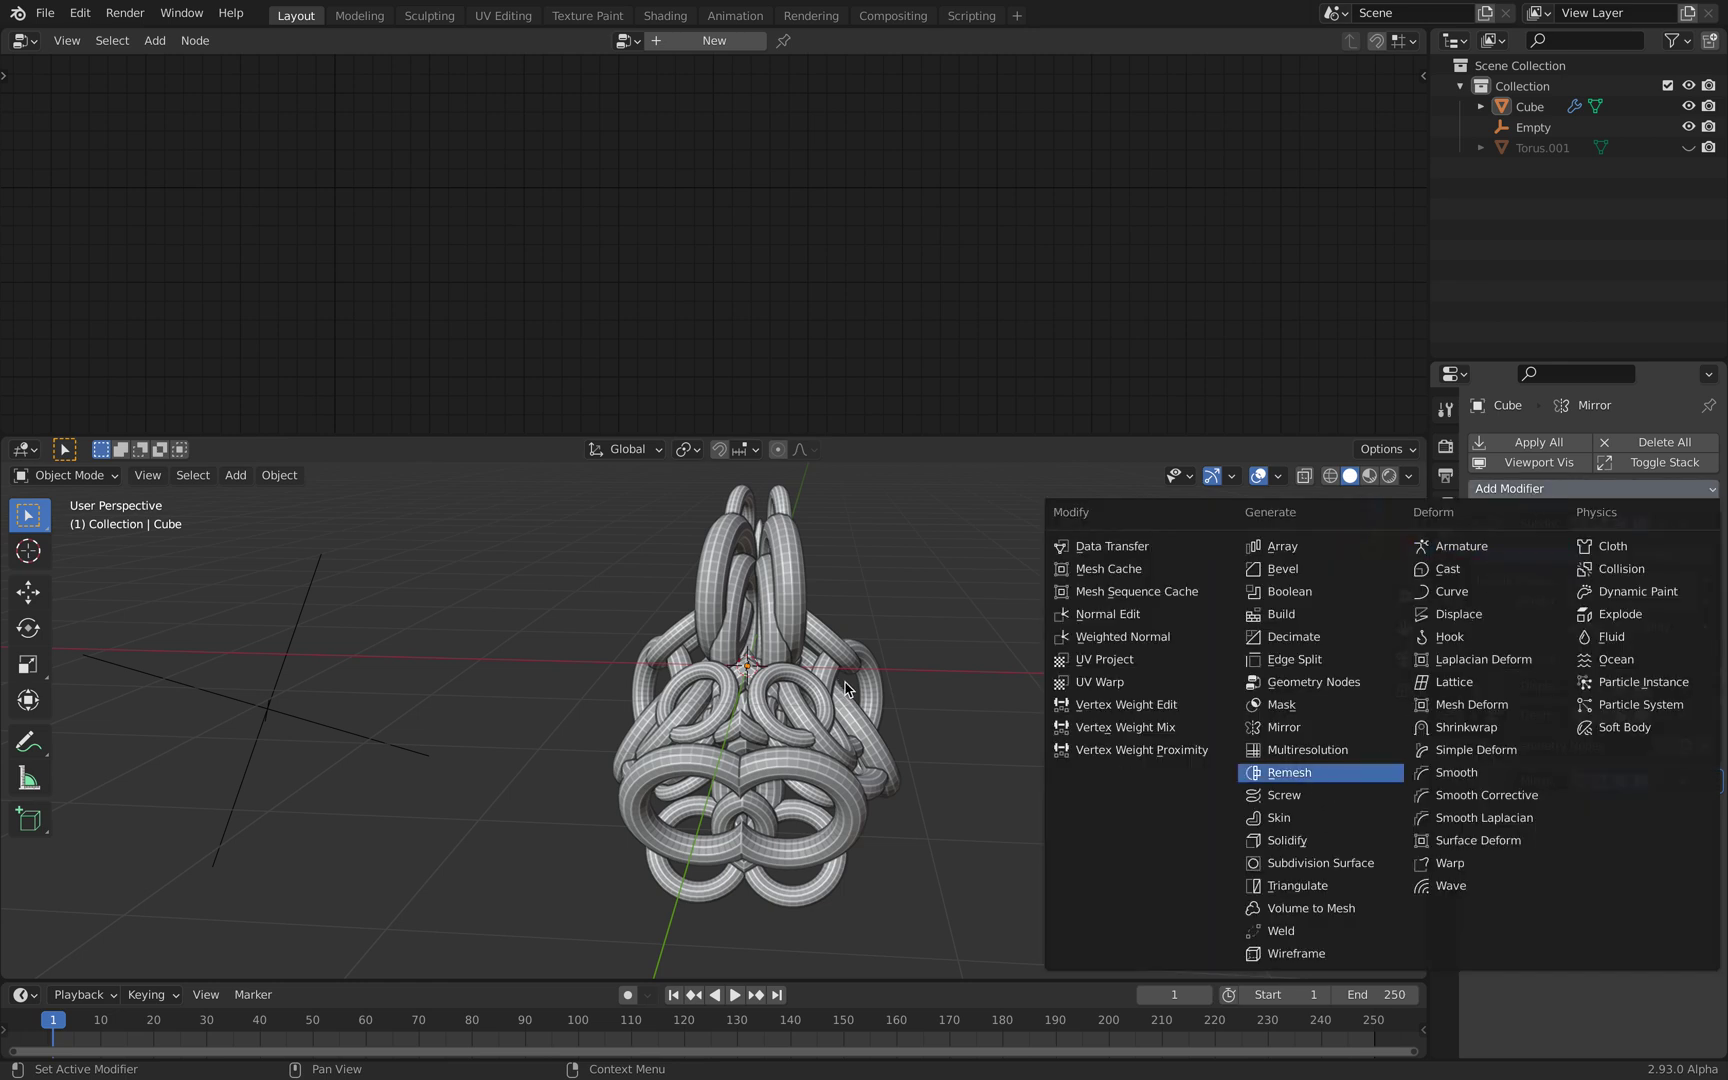
- Add a Remesh modifier to the mirrored sculpture and enable Smooth Shading
key("Return")
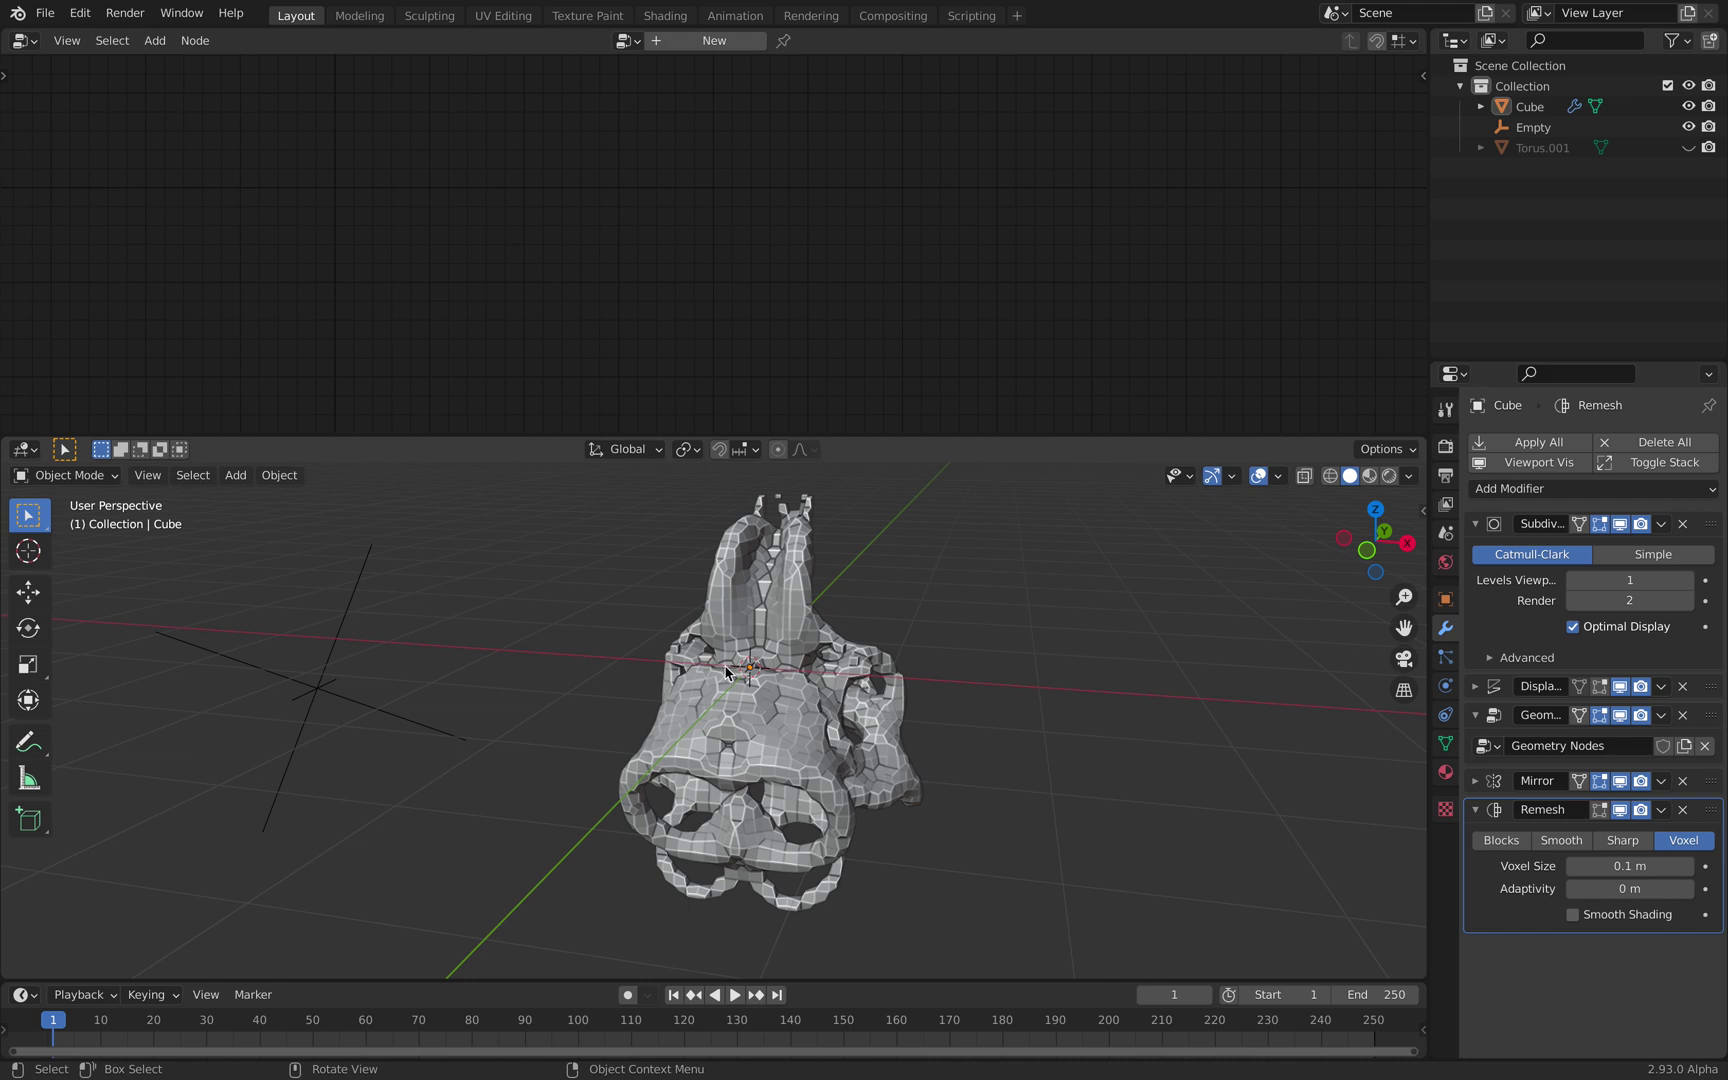
middle_click_drag(727, 672, 650, 660)
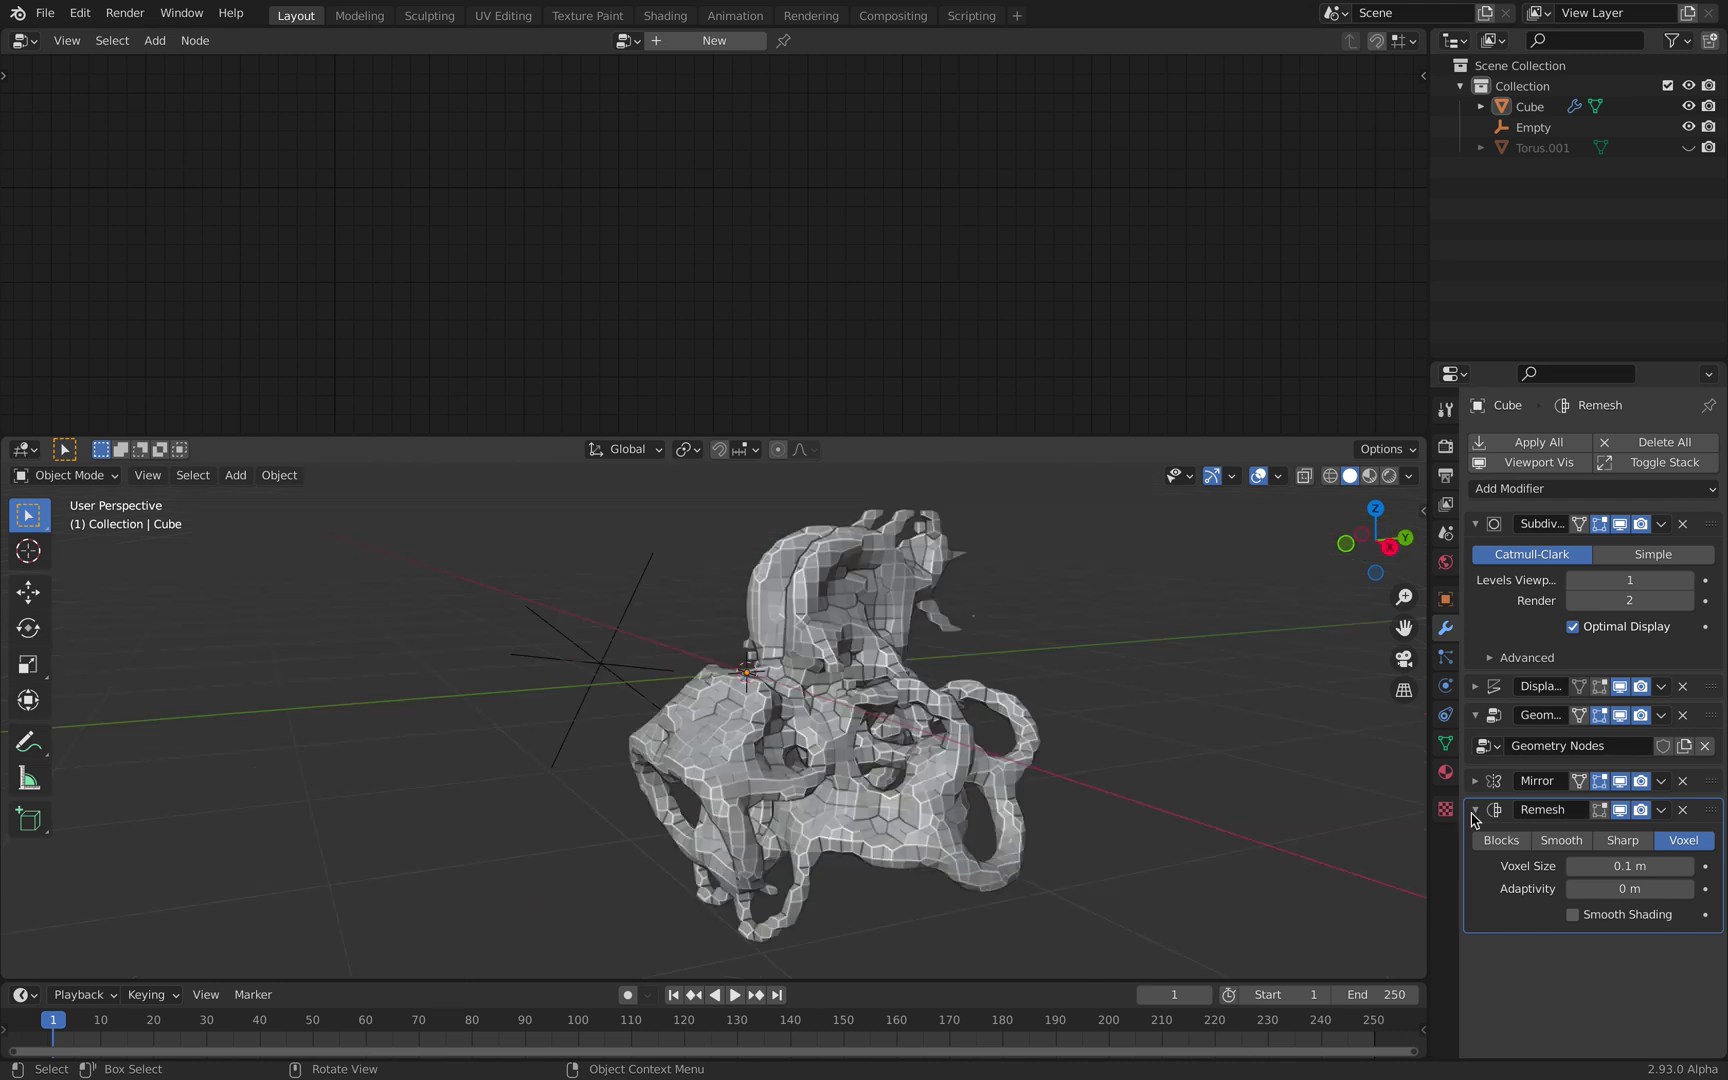
left_click(1574, 915)
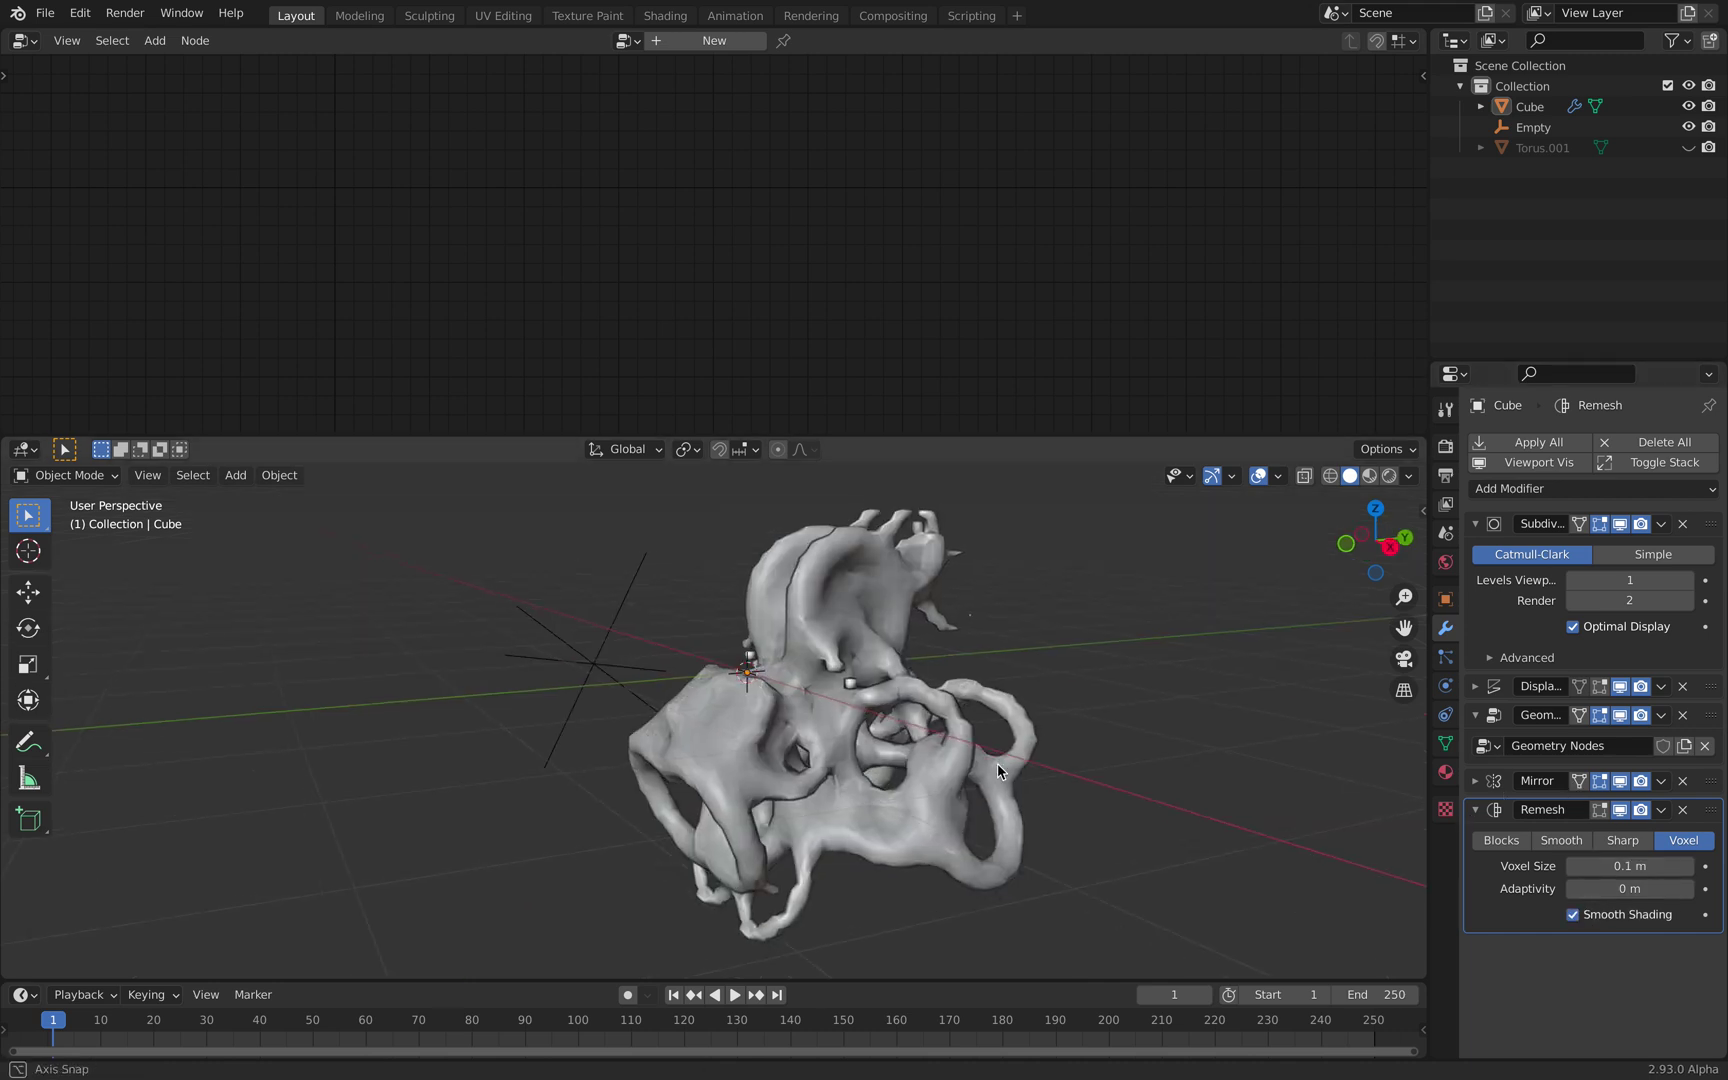
middle_click_drag(998, 771, 1196, 771)
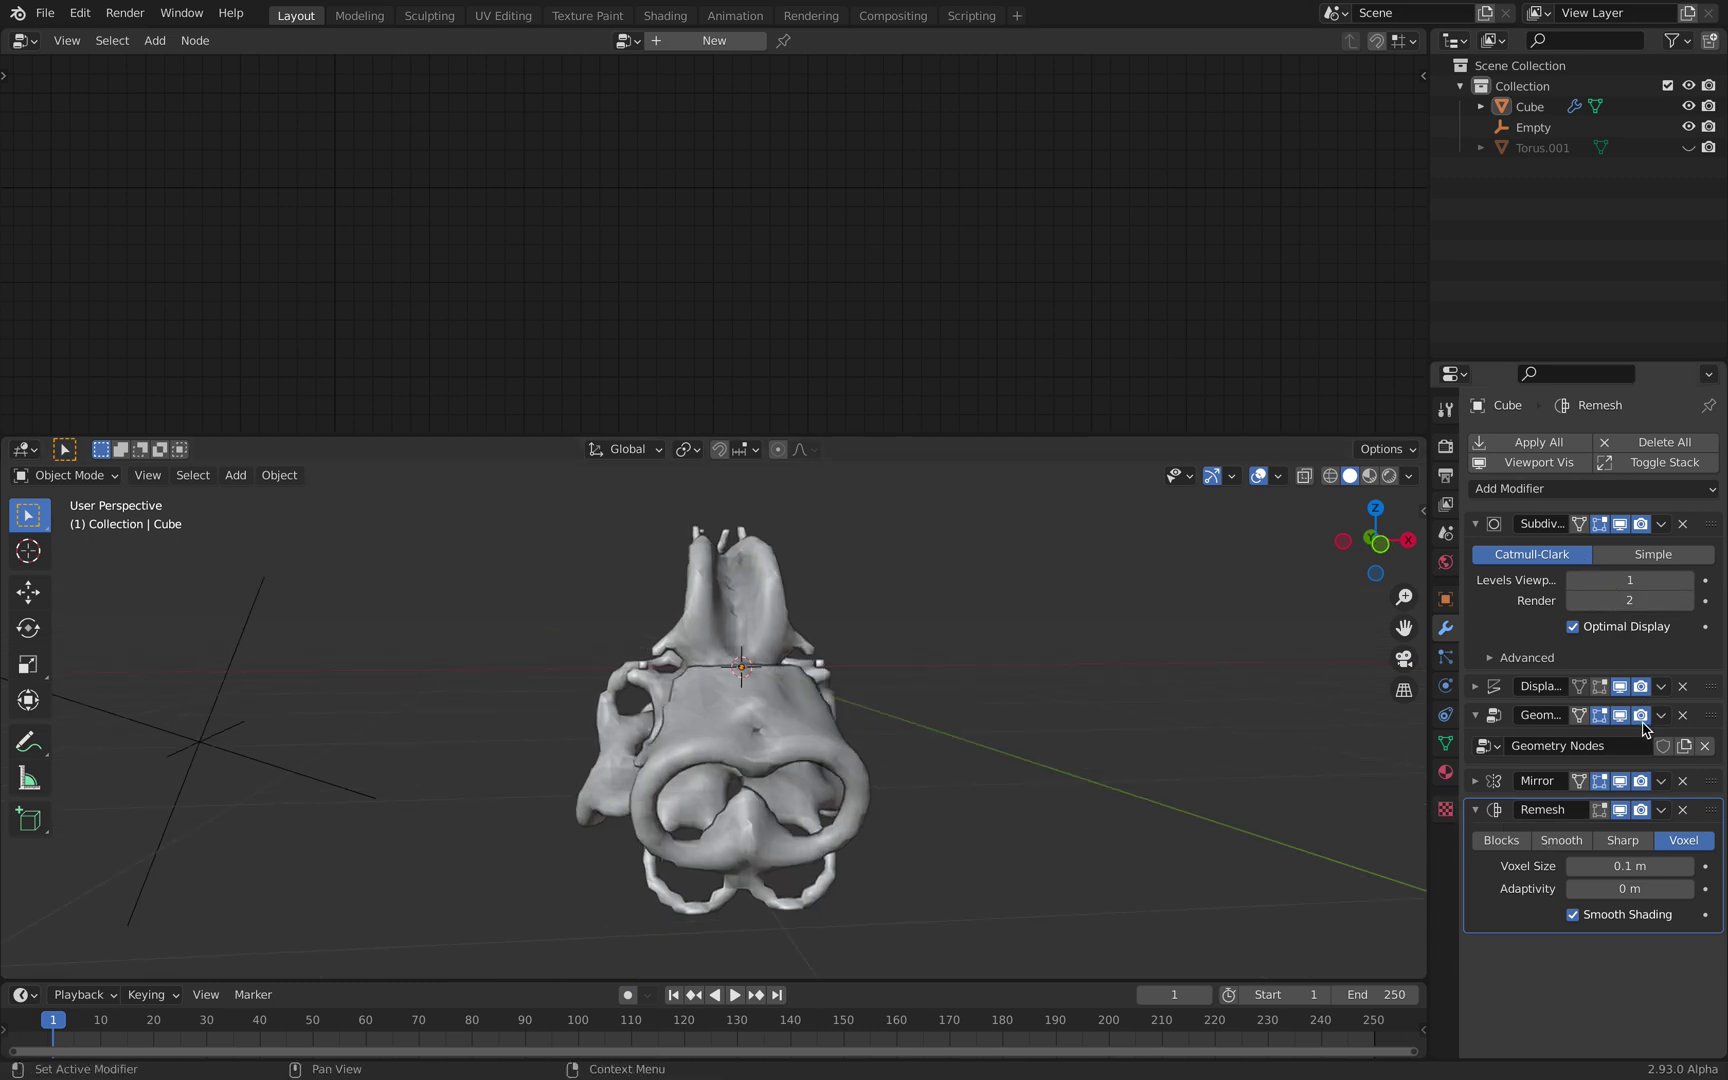
- Set the Remesh voxel size to 0.06 m and save the file as randomness_003.blend
left_click(1629, 868)
key("BackSpace")
key("BackSpace")
key("BackSpace")
key("BackSpace")
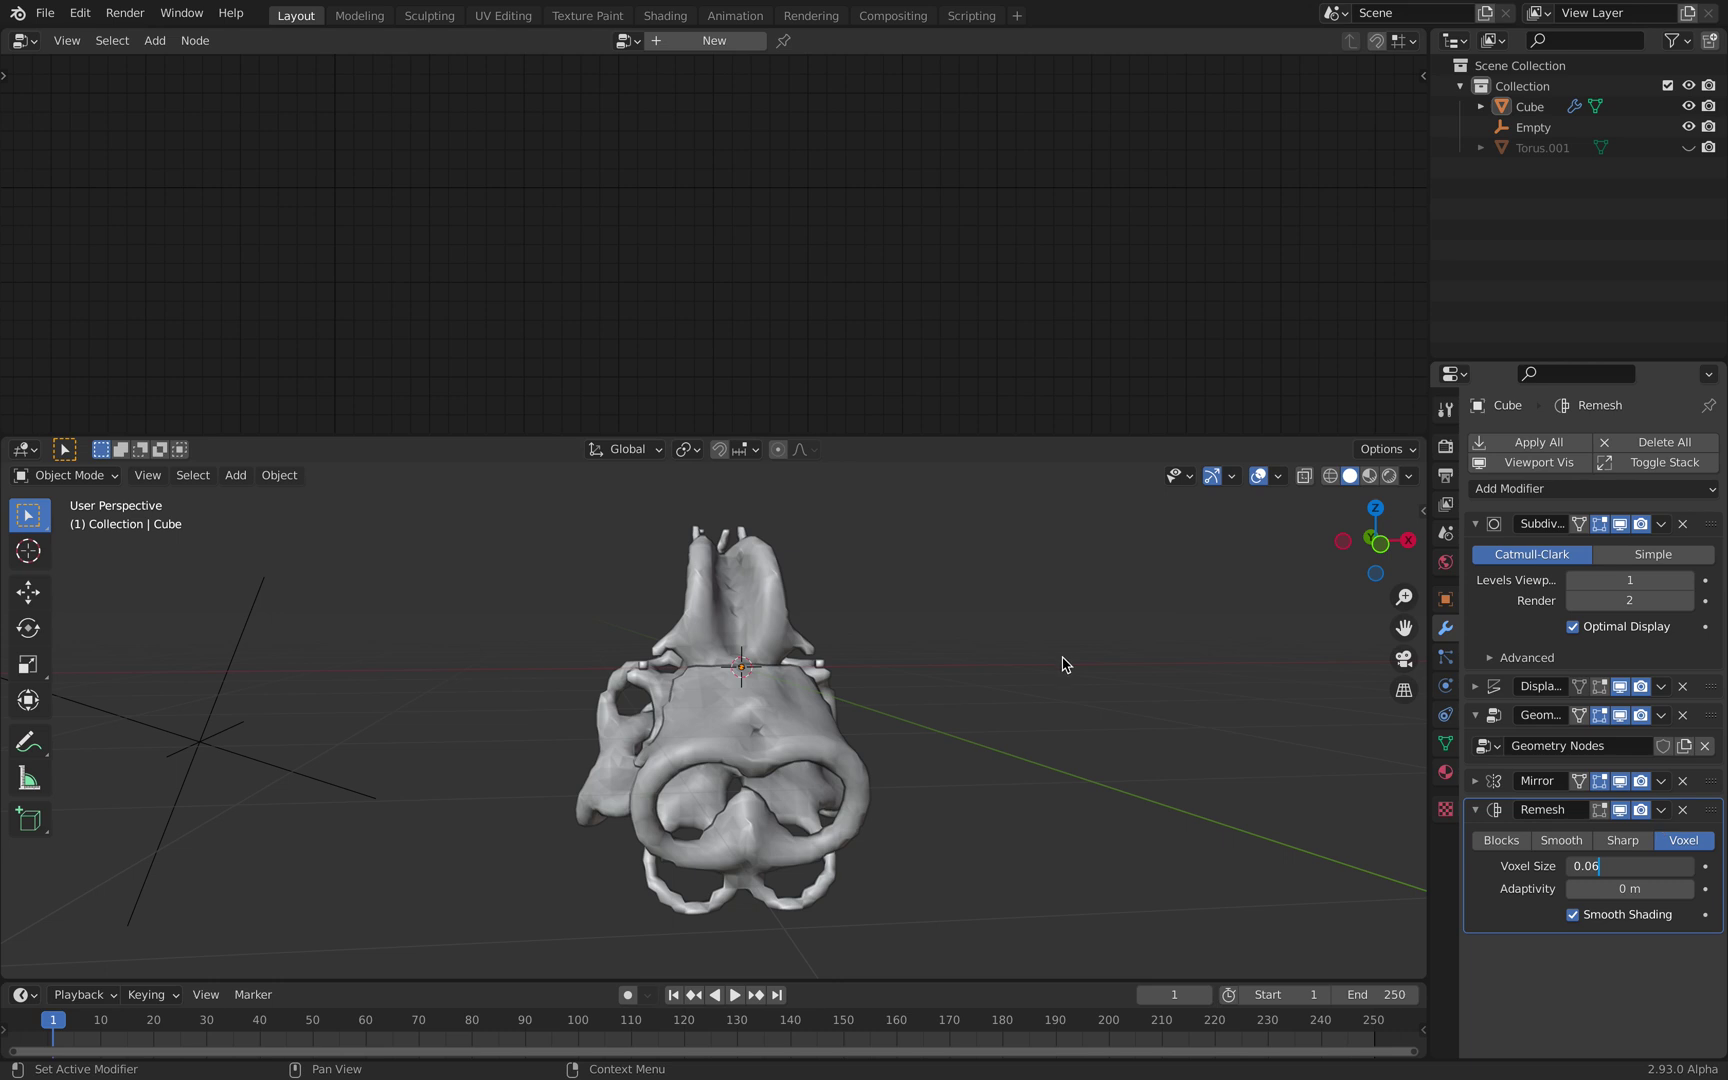
key("Return")
mouse_move(850, 690)
middle_mouse_down()
mouse_move(773, 683)
mouse_move(1041, 725)
mouse_move(853, 706)
mouse_move(800, 664)
middle_mouse_up()
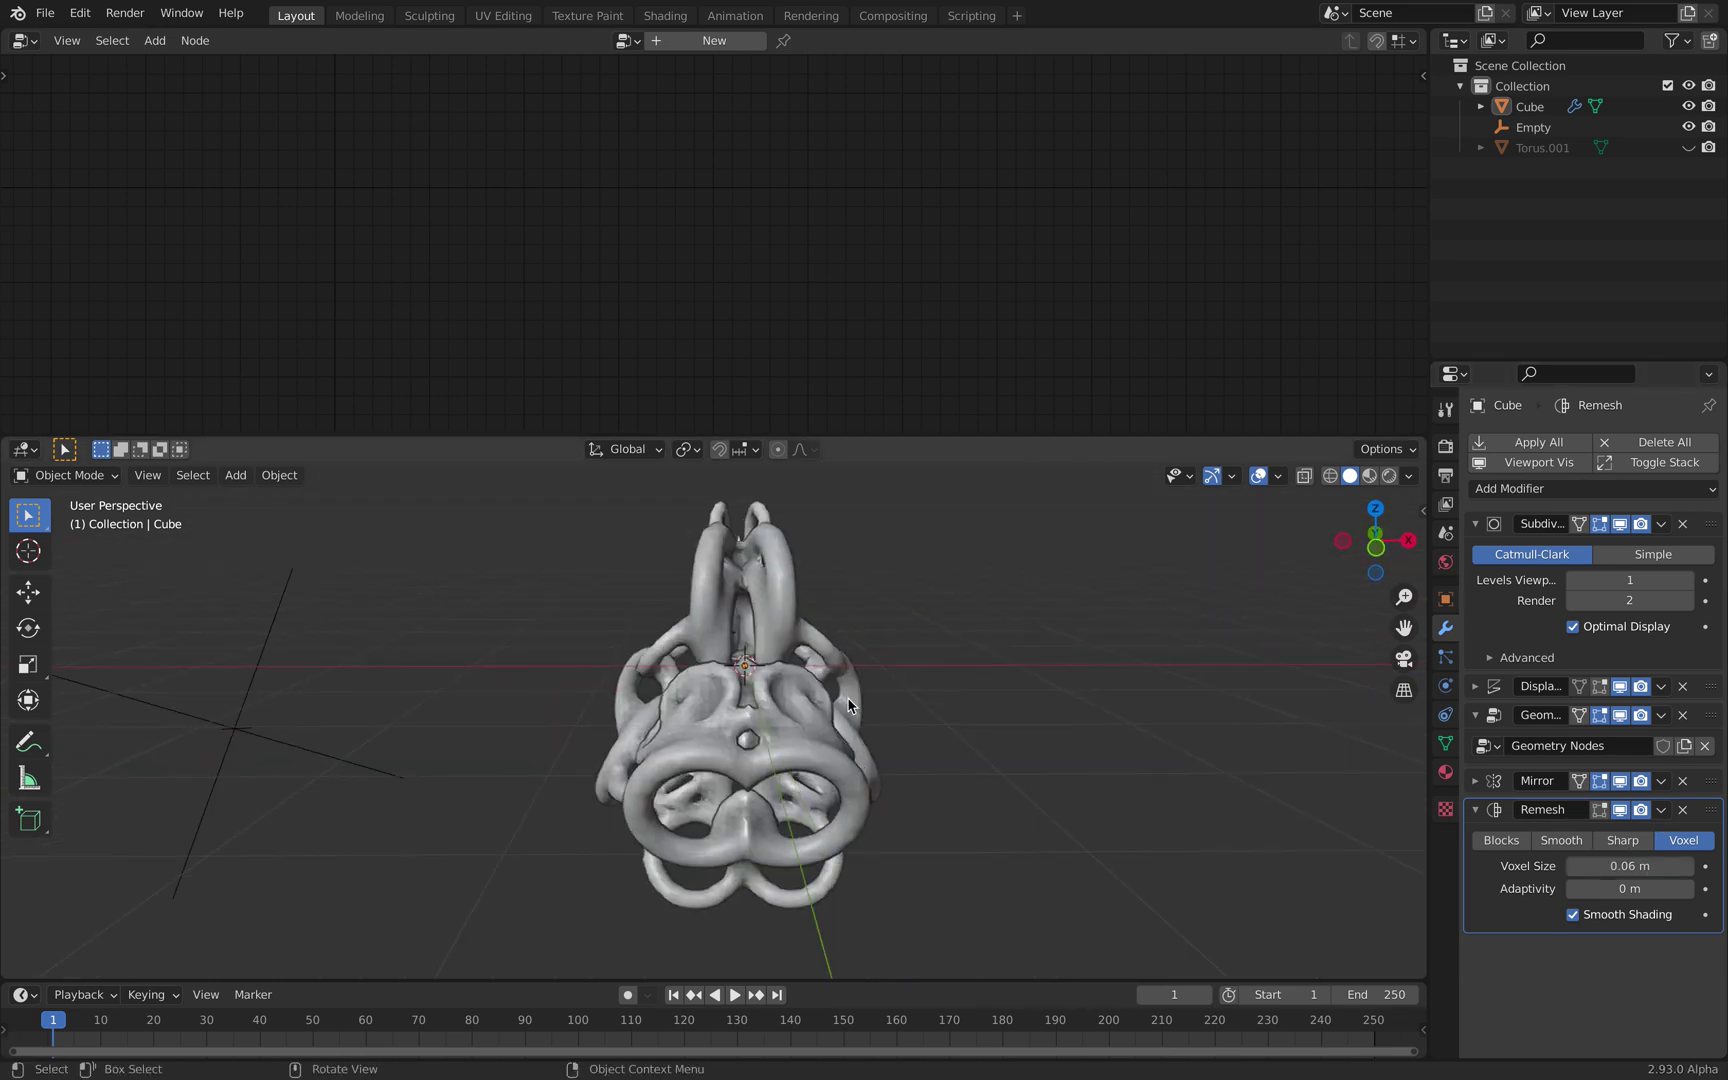
key("ctrl+s")
left_click(266, 644)
- Move the Empty, then trackball-rotate it twice to reshape the mirrored sculpture
key("g")
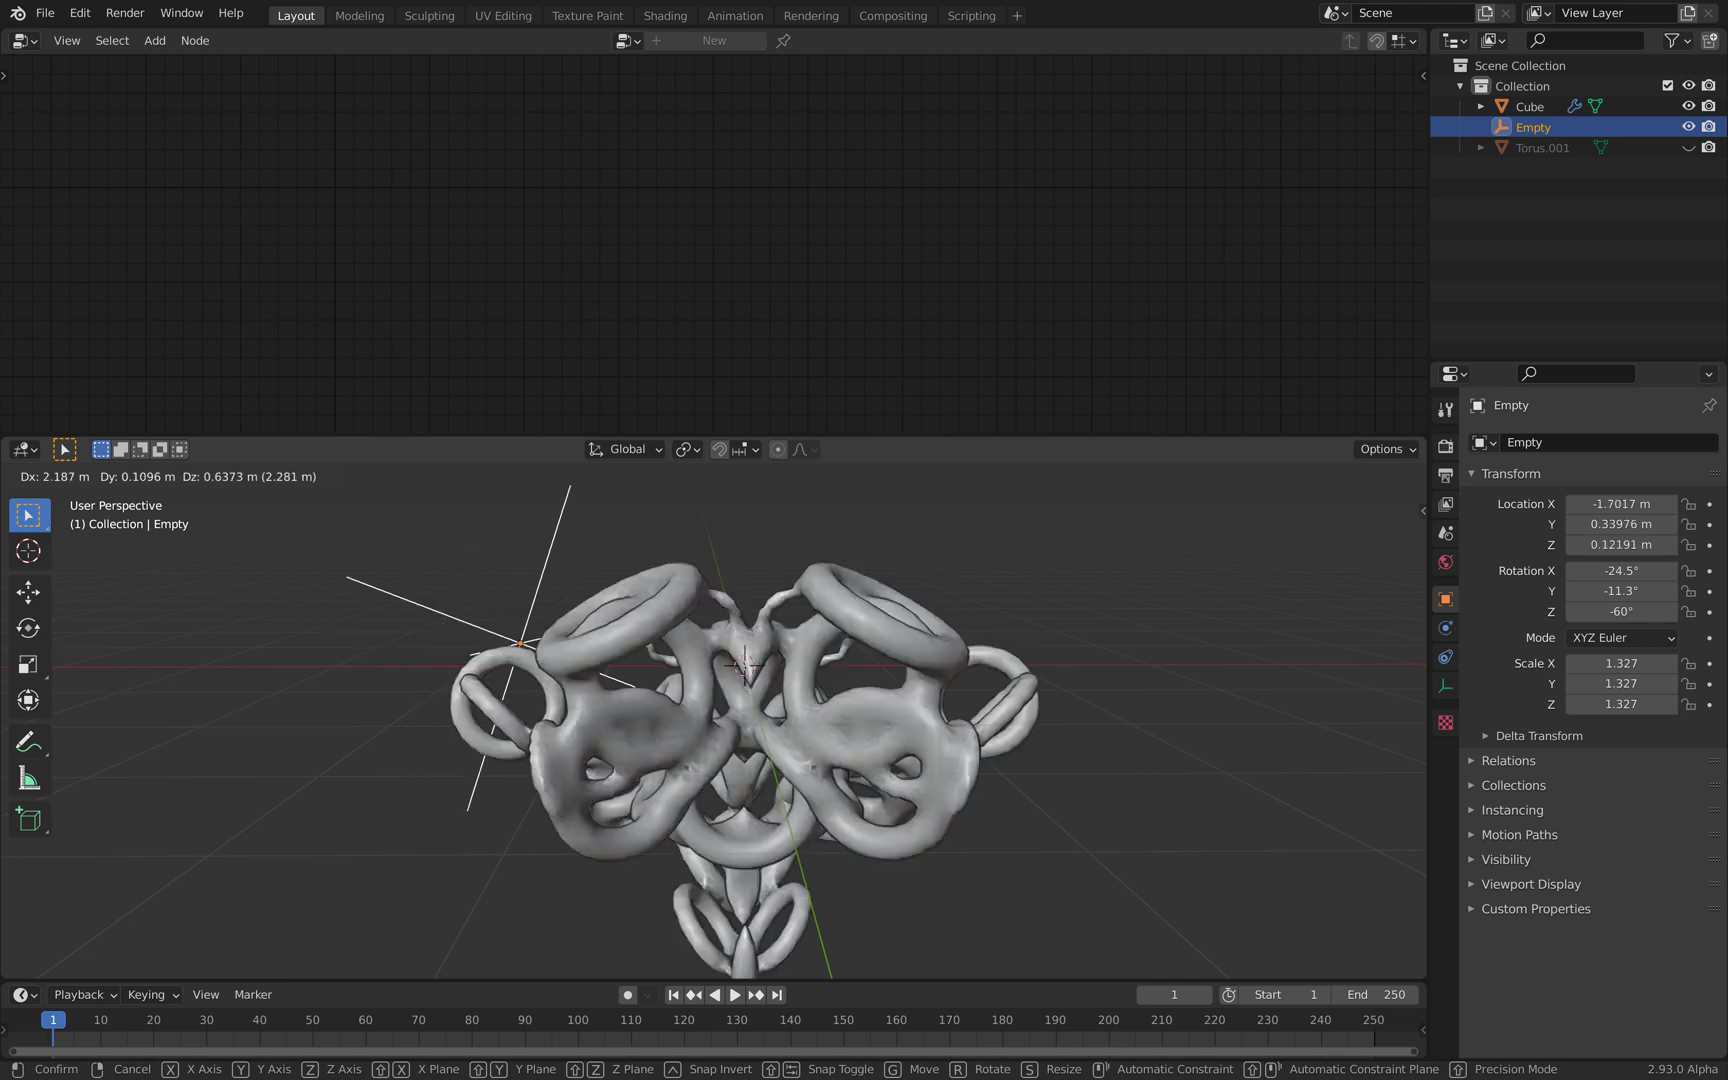
left_click(443, 652)
key("r")
key("r")
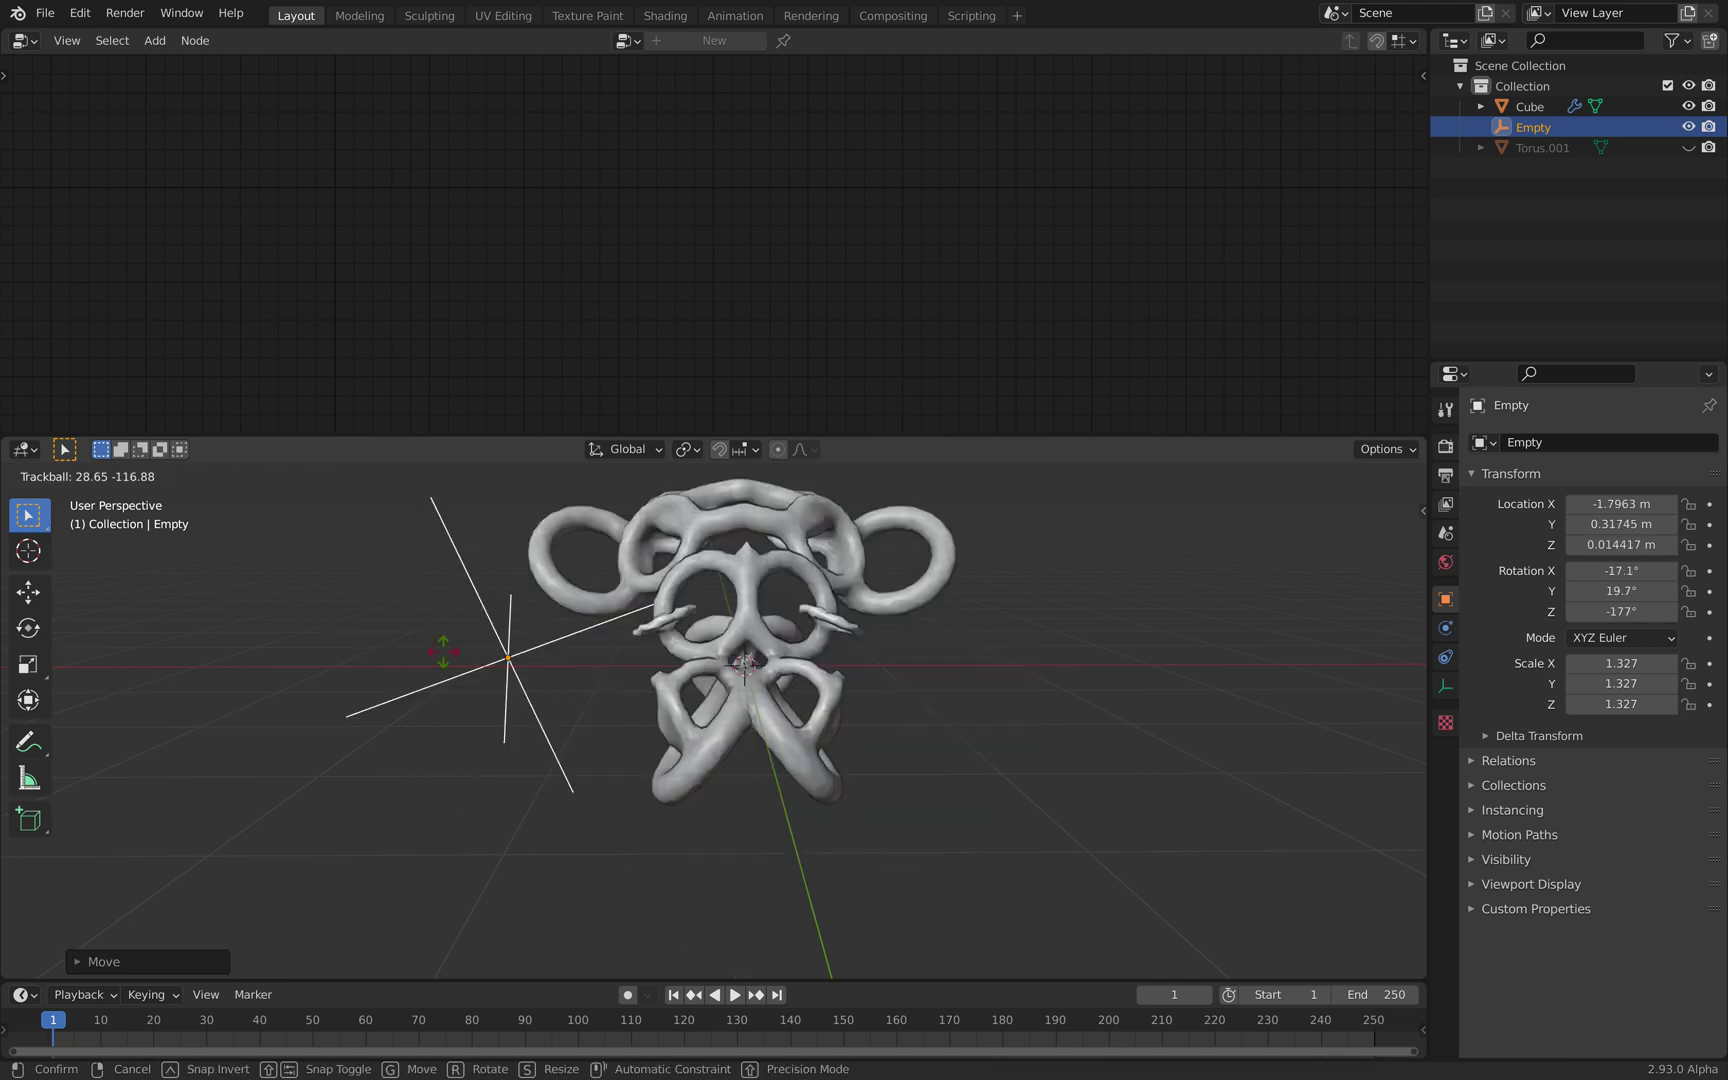
left_click(475, 668)
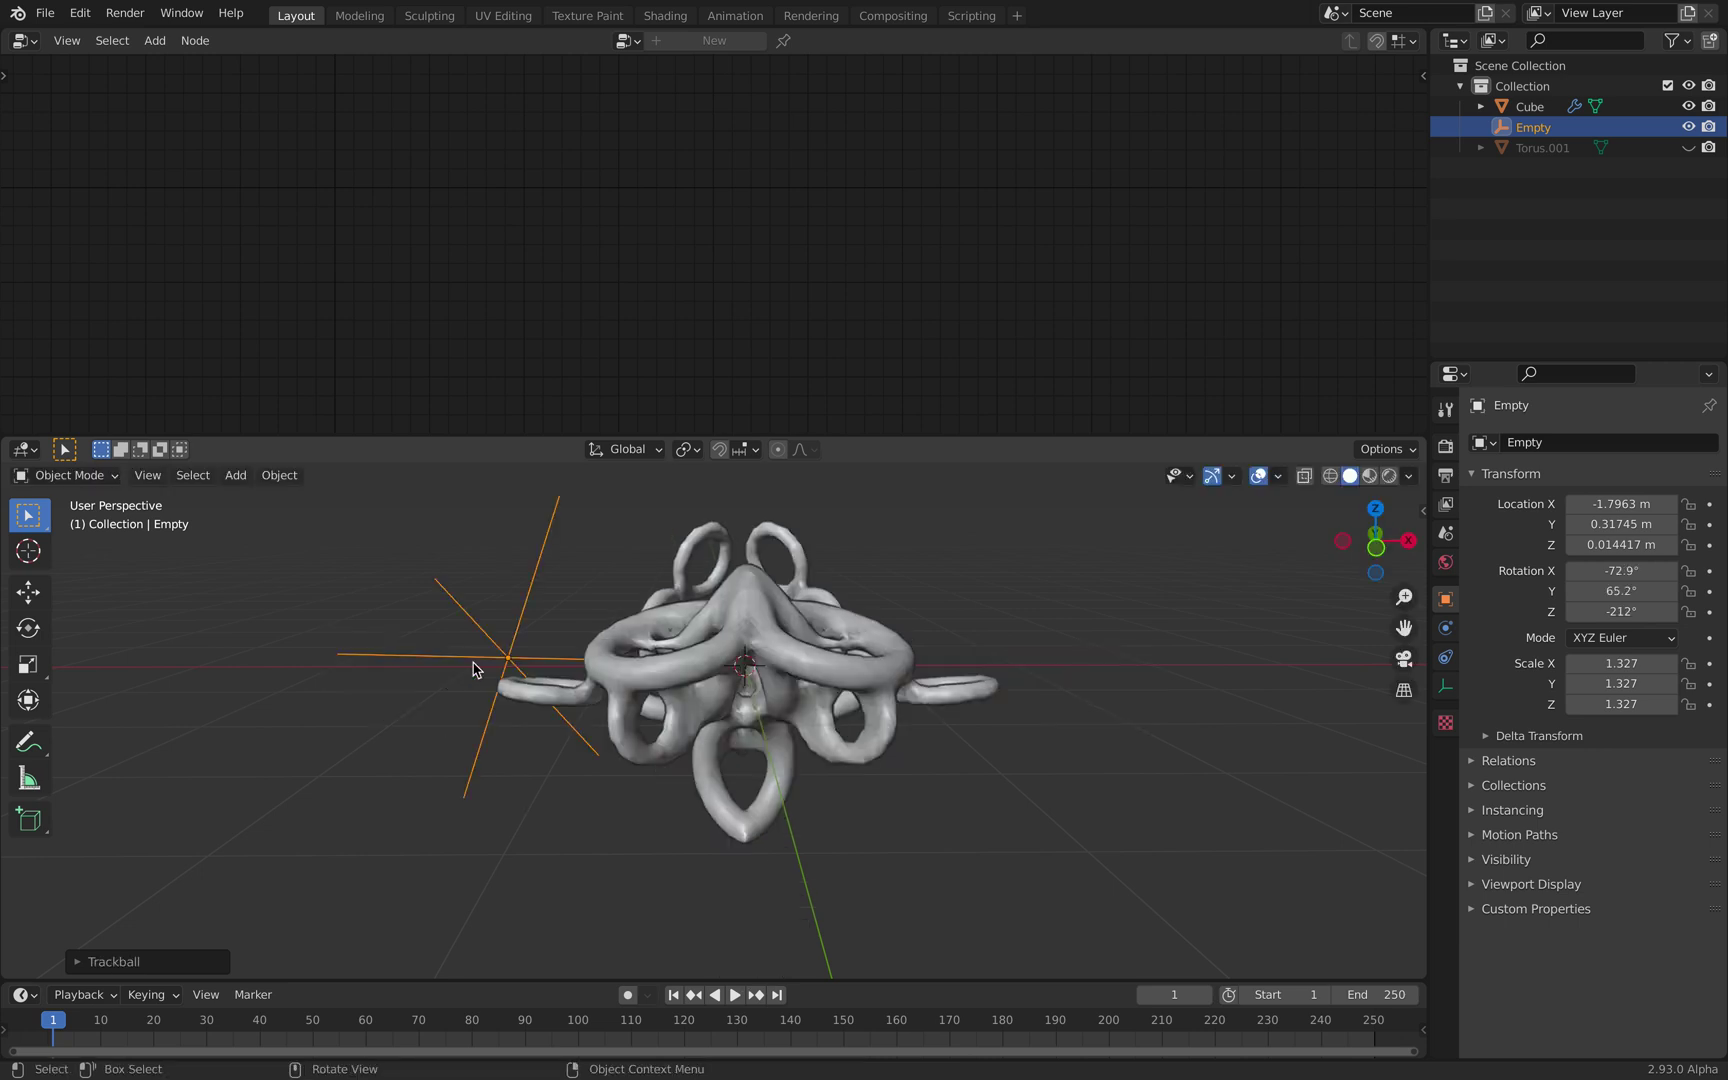
key("r")
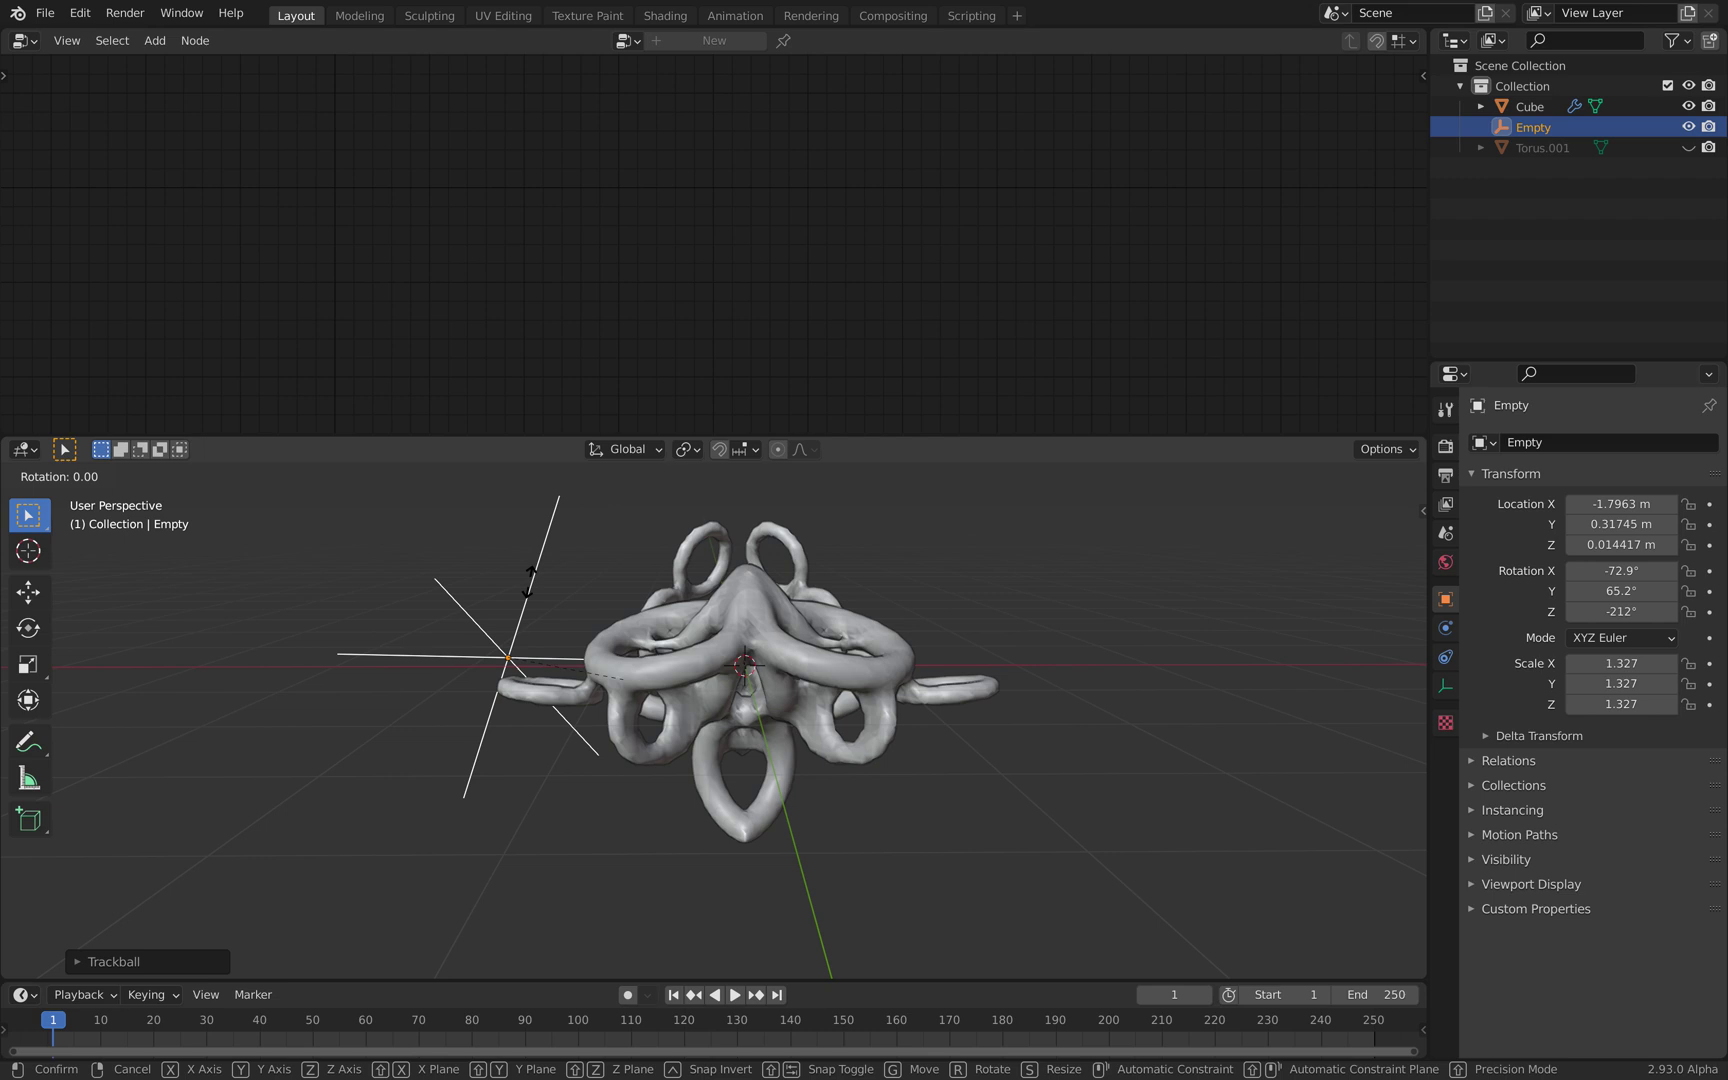
key("r")
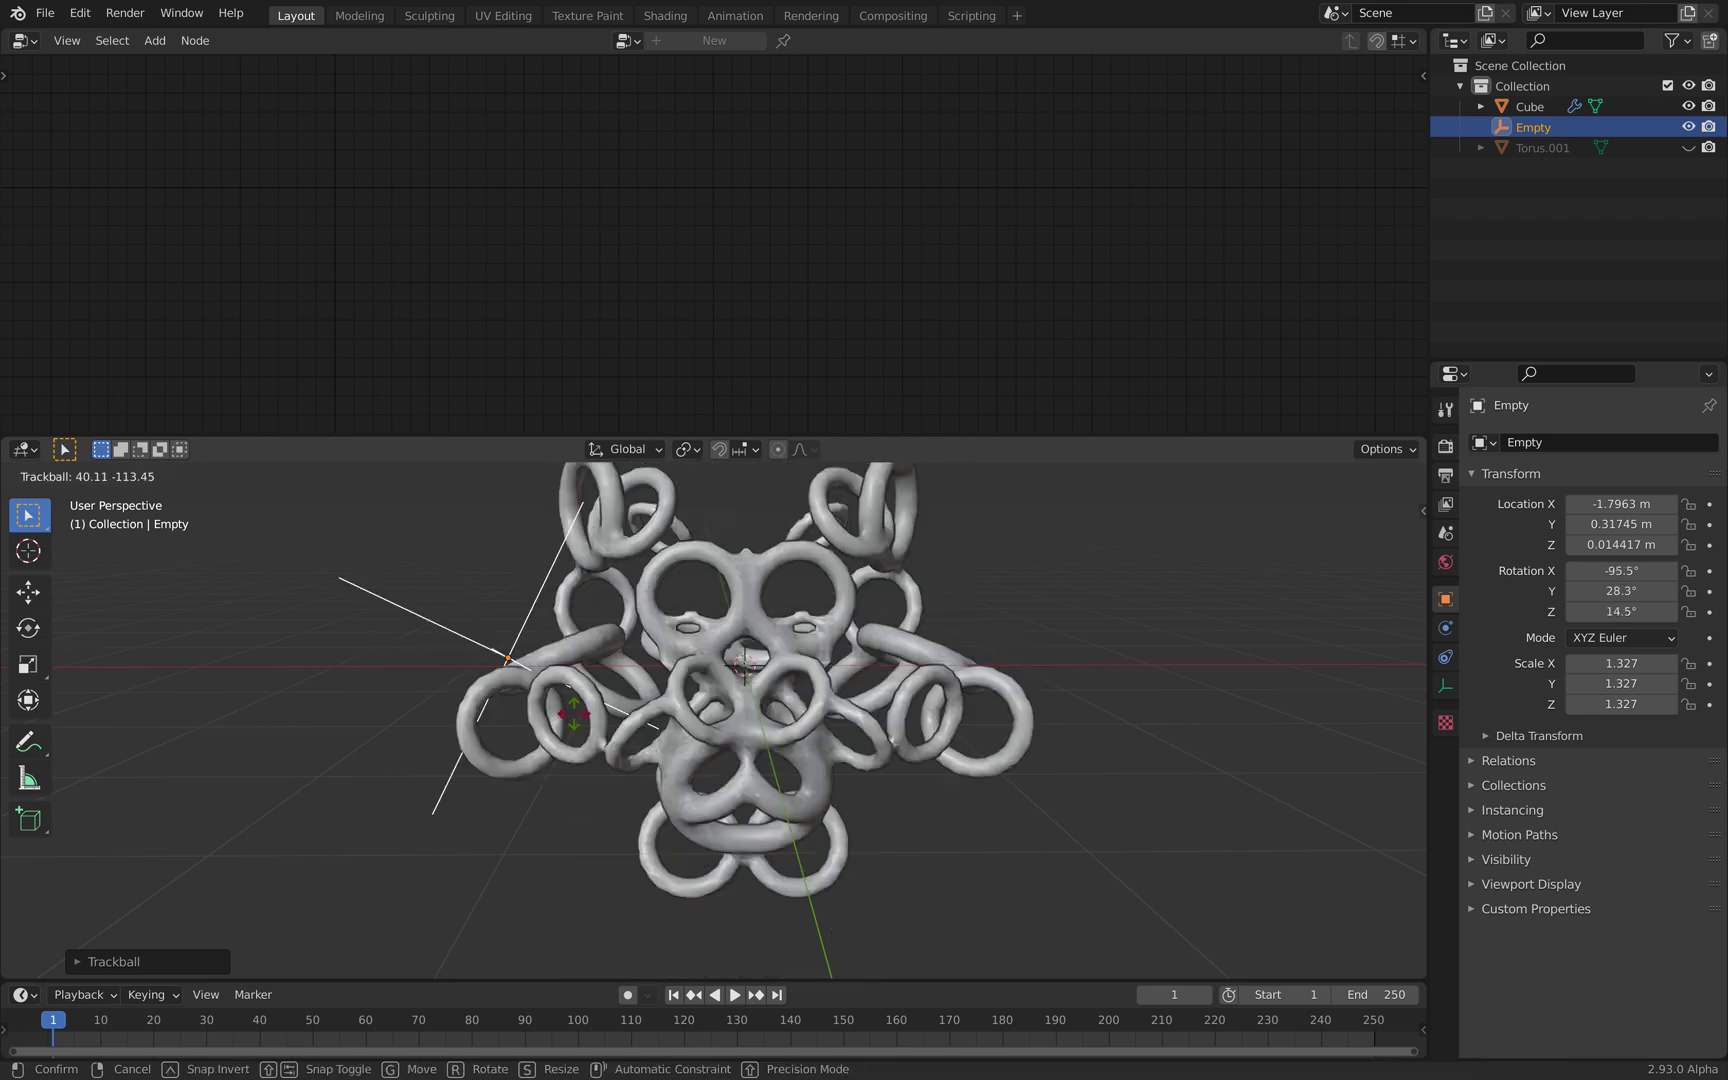
left_click(576, 716)
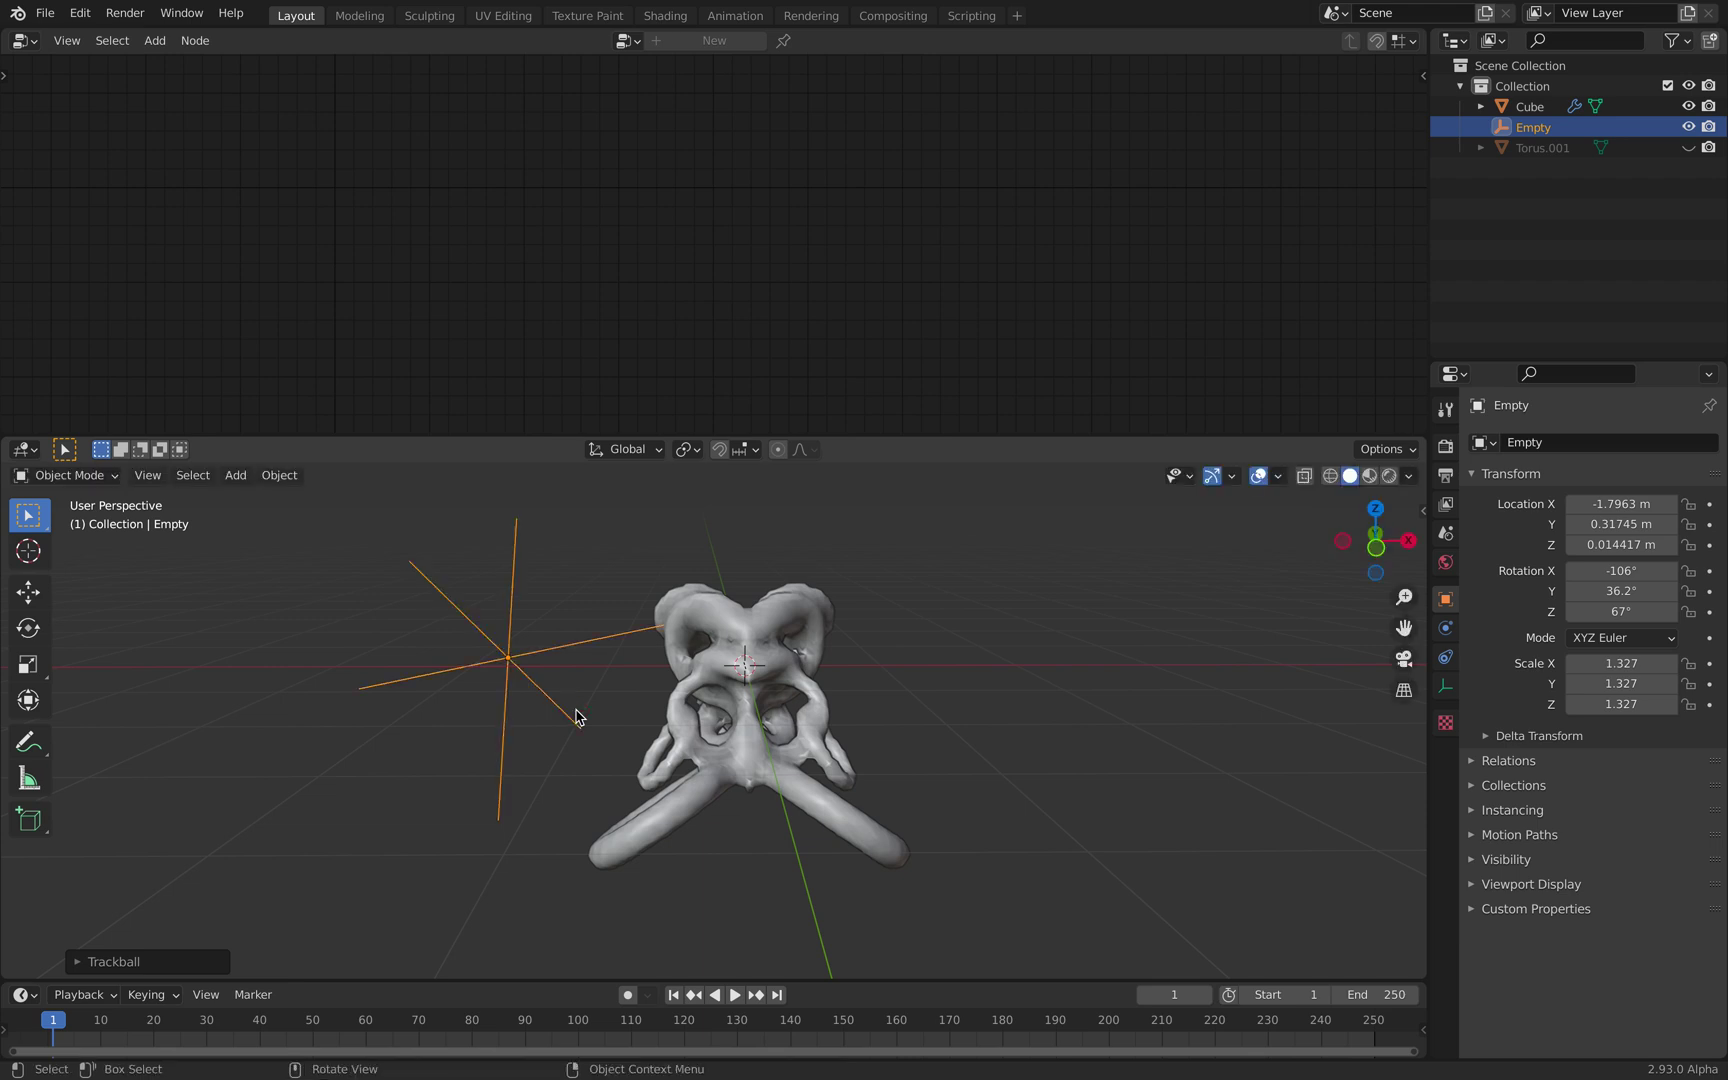
- Trackball-rotate the Empty to about -51.7°, -21.7°, -1° and move it near X -2.75 m
key("r")
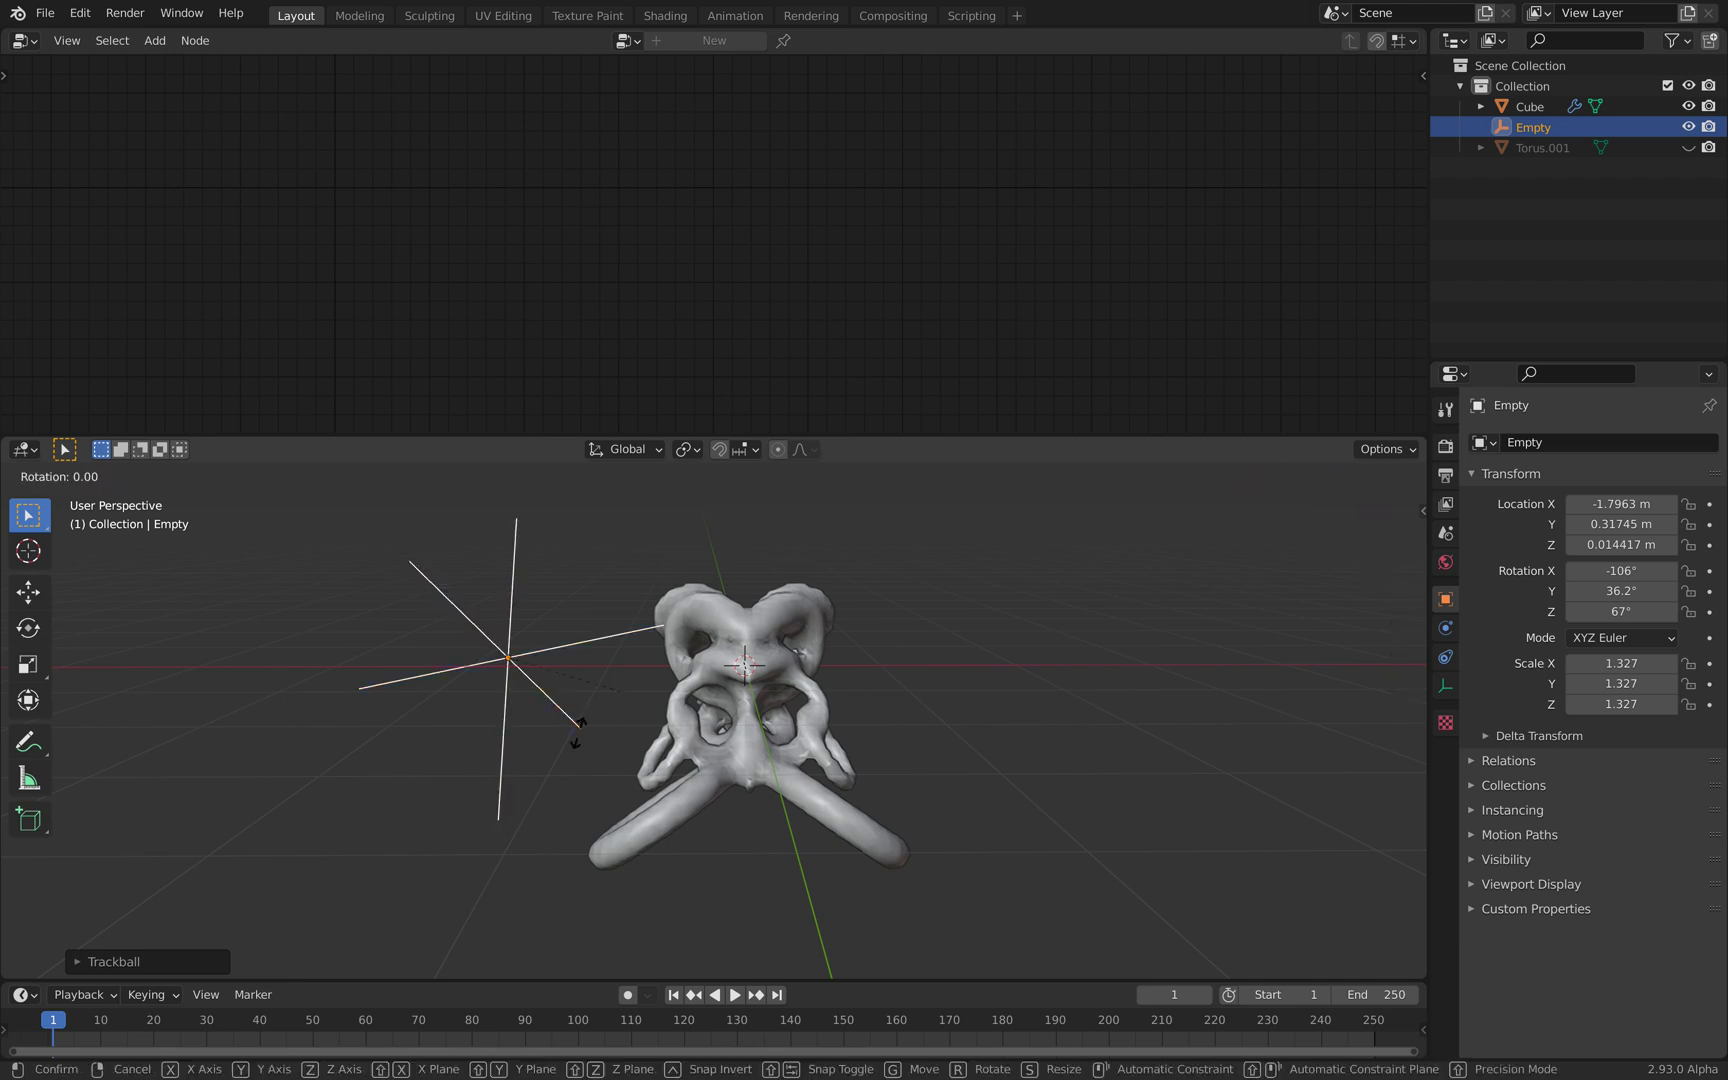
key("r")
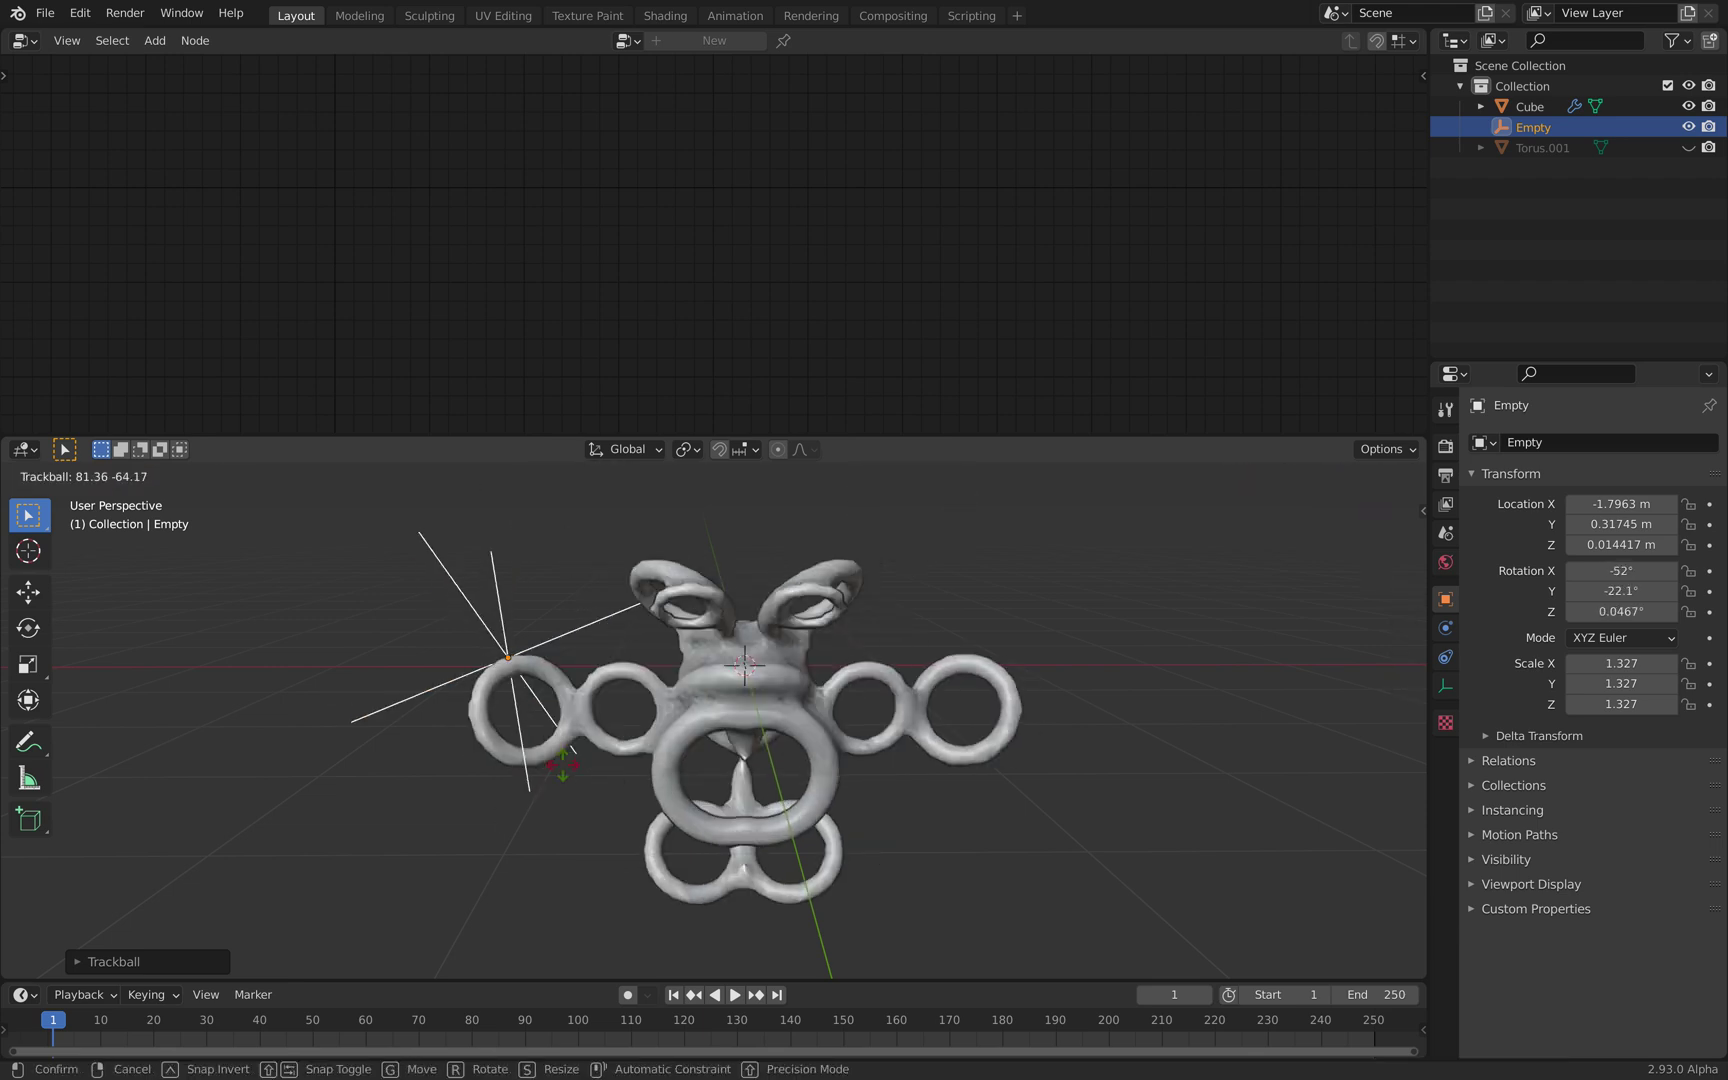
left_click(933, 600)
middle_click_drag(933, 600, 763, 684)
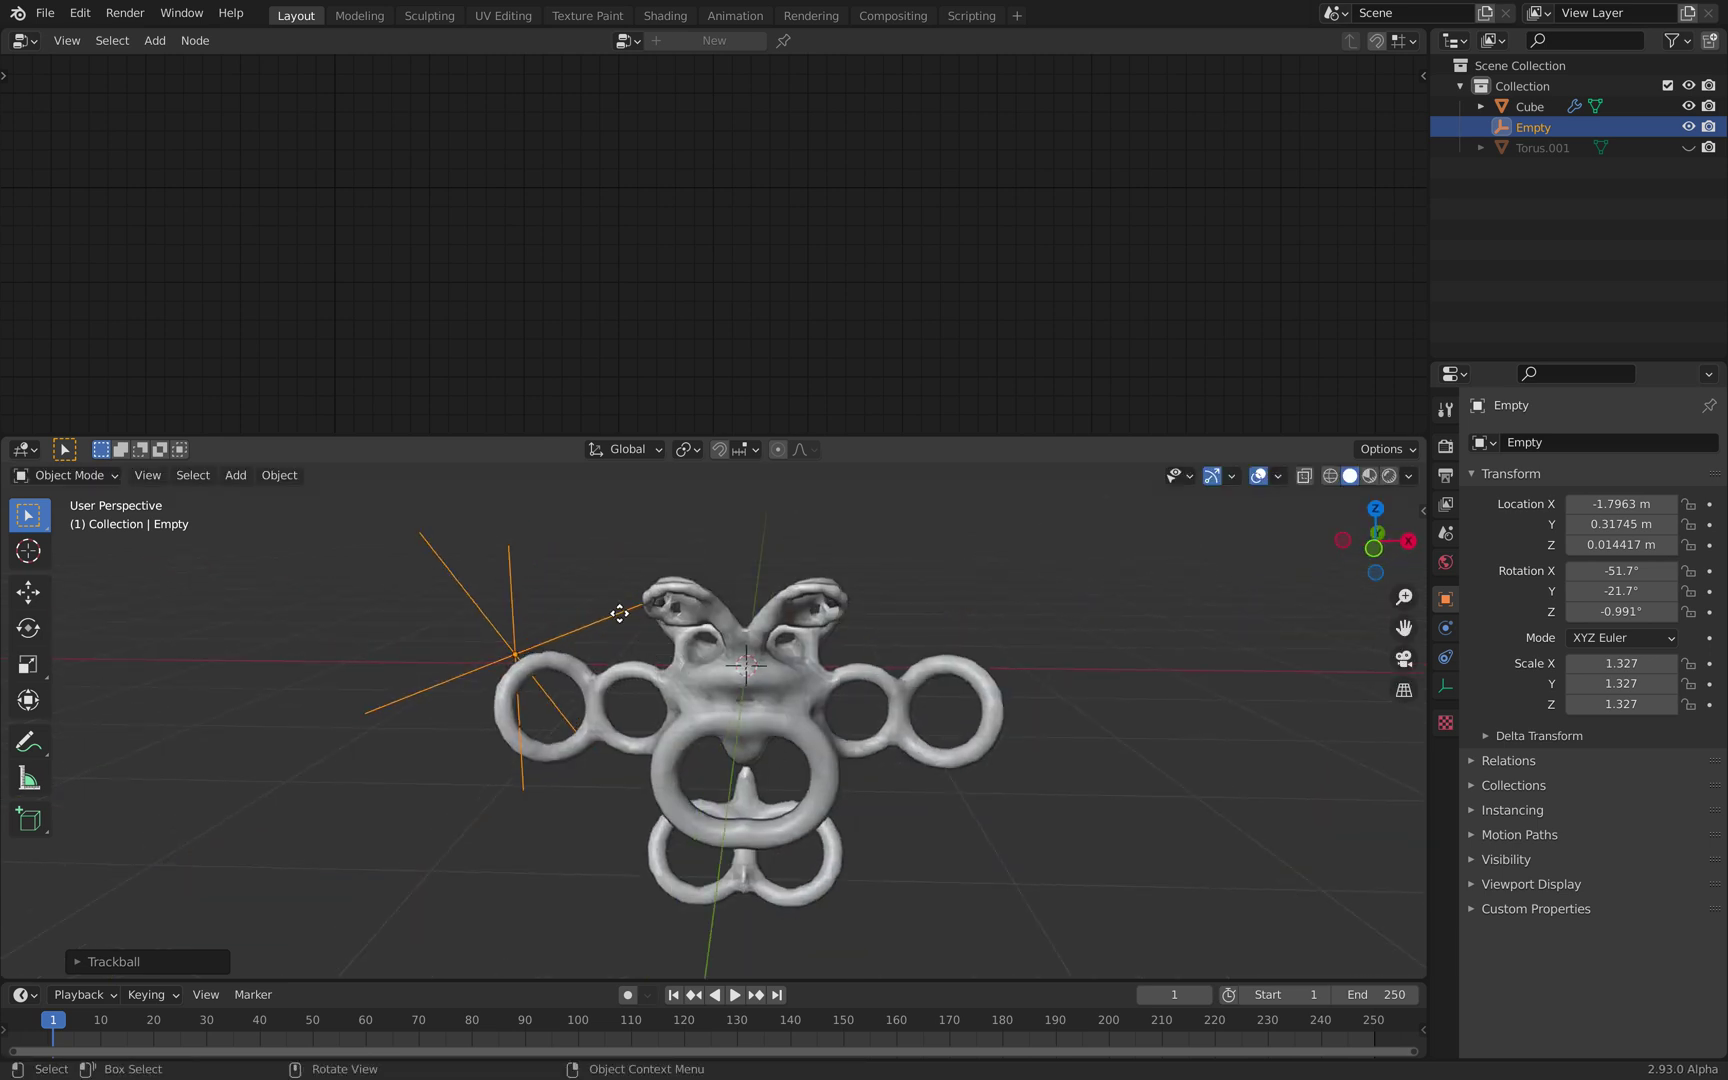
key("g")
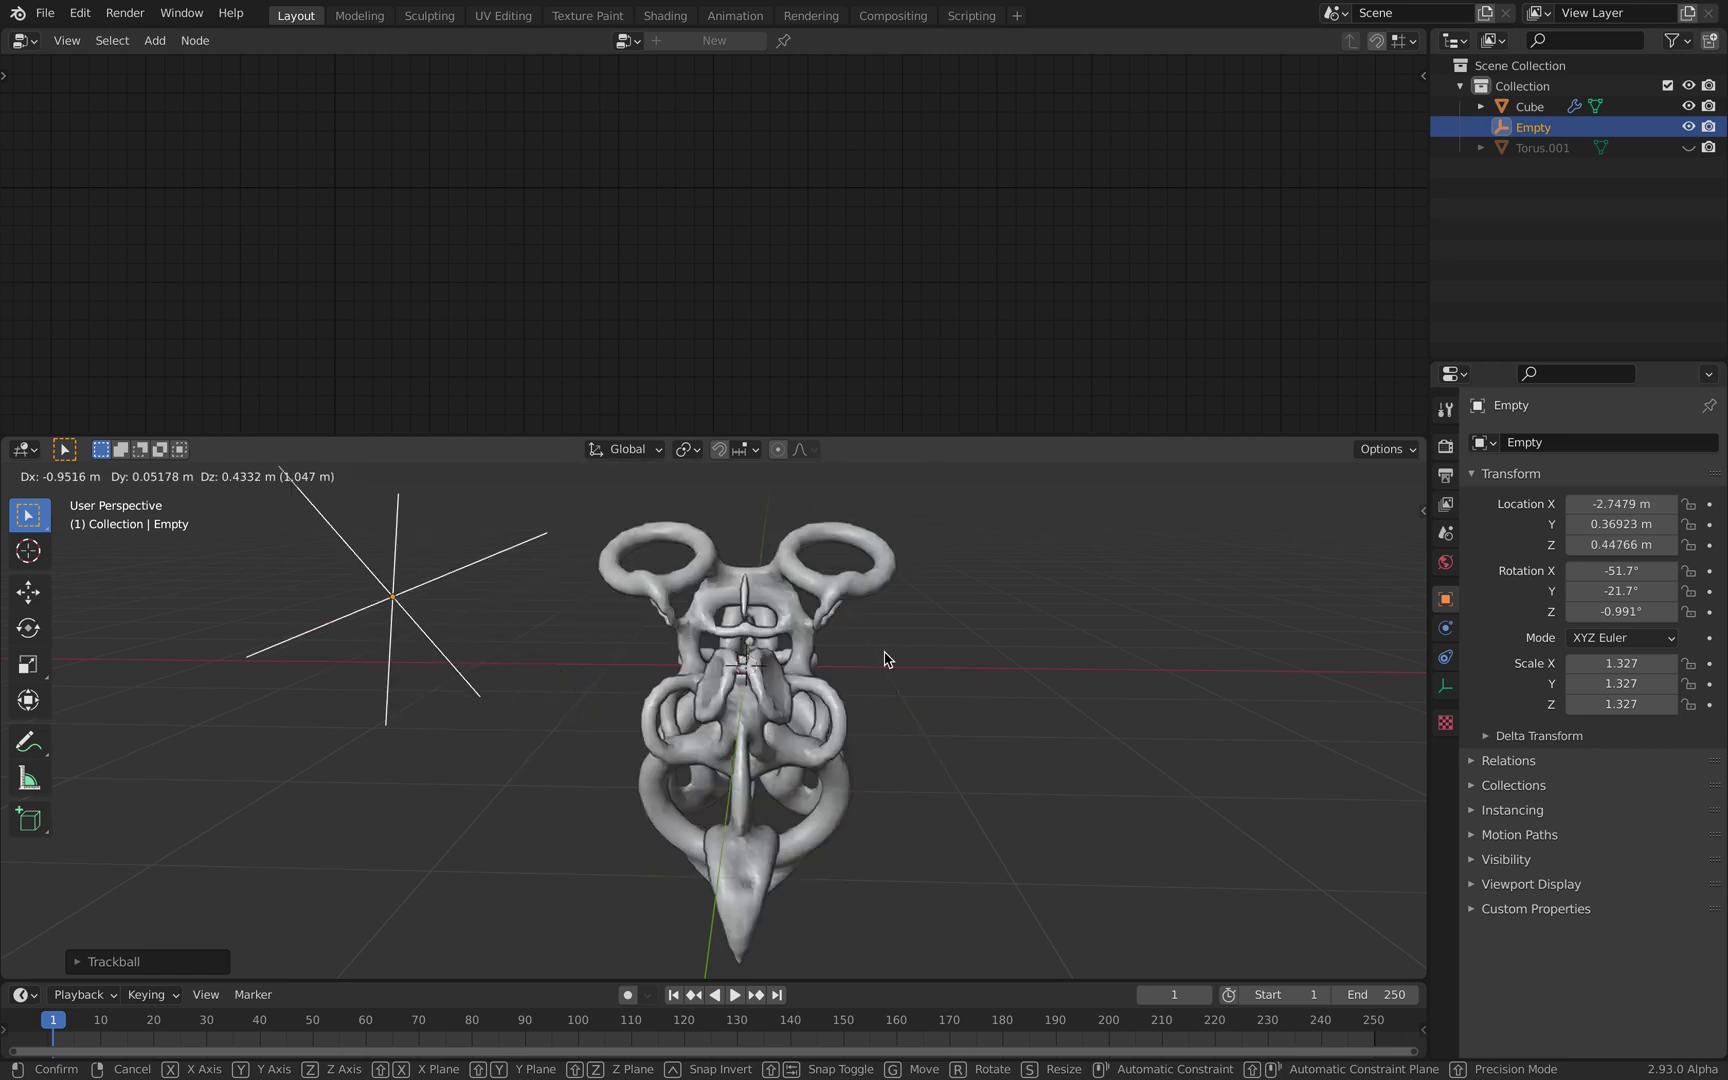
left_click(884, 659)
- Select the Cube sculpture and save the file as randomness_003.blend
left_click(866, 616)
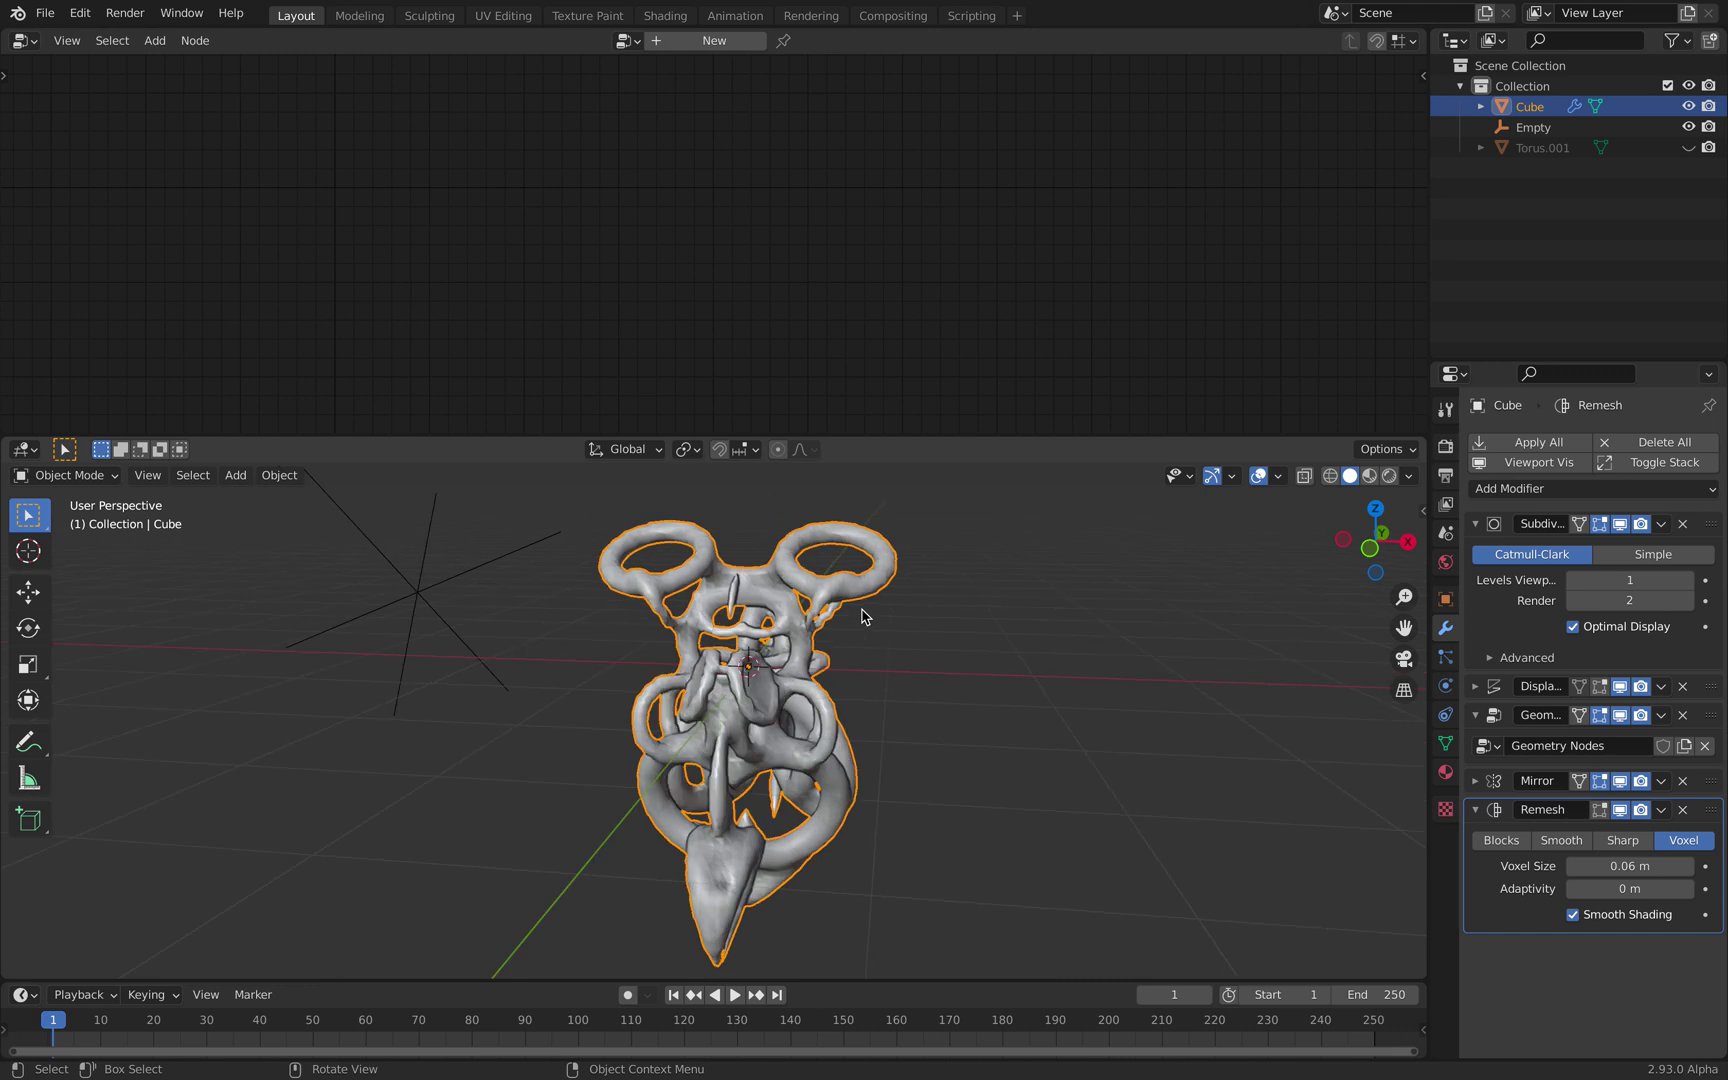
key("ctrl")
key("ctrl+s")
- Show the Splash Screen from the Blender menu, dismiss it, and save again
left_click(17, 13)
left_click(40, 38)
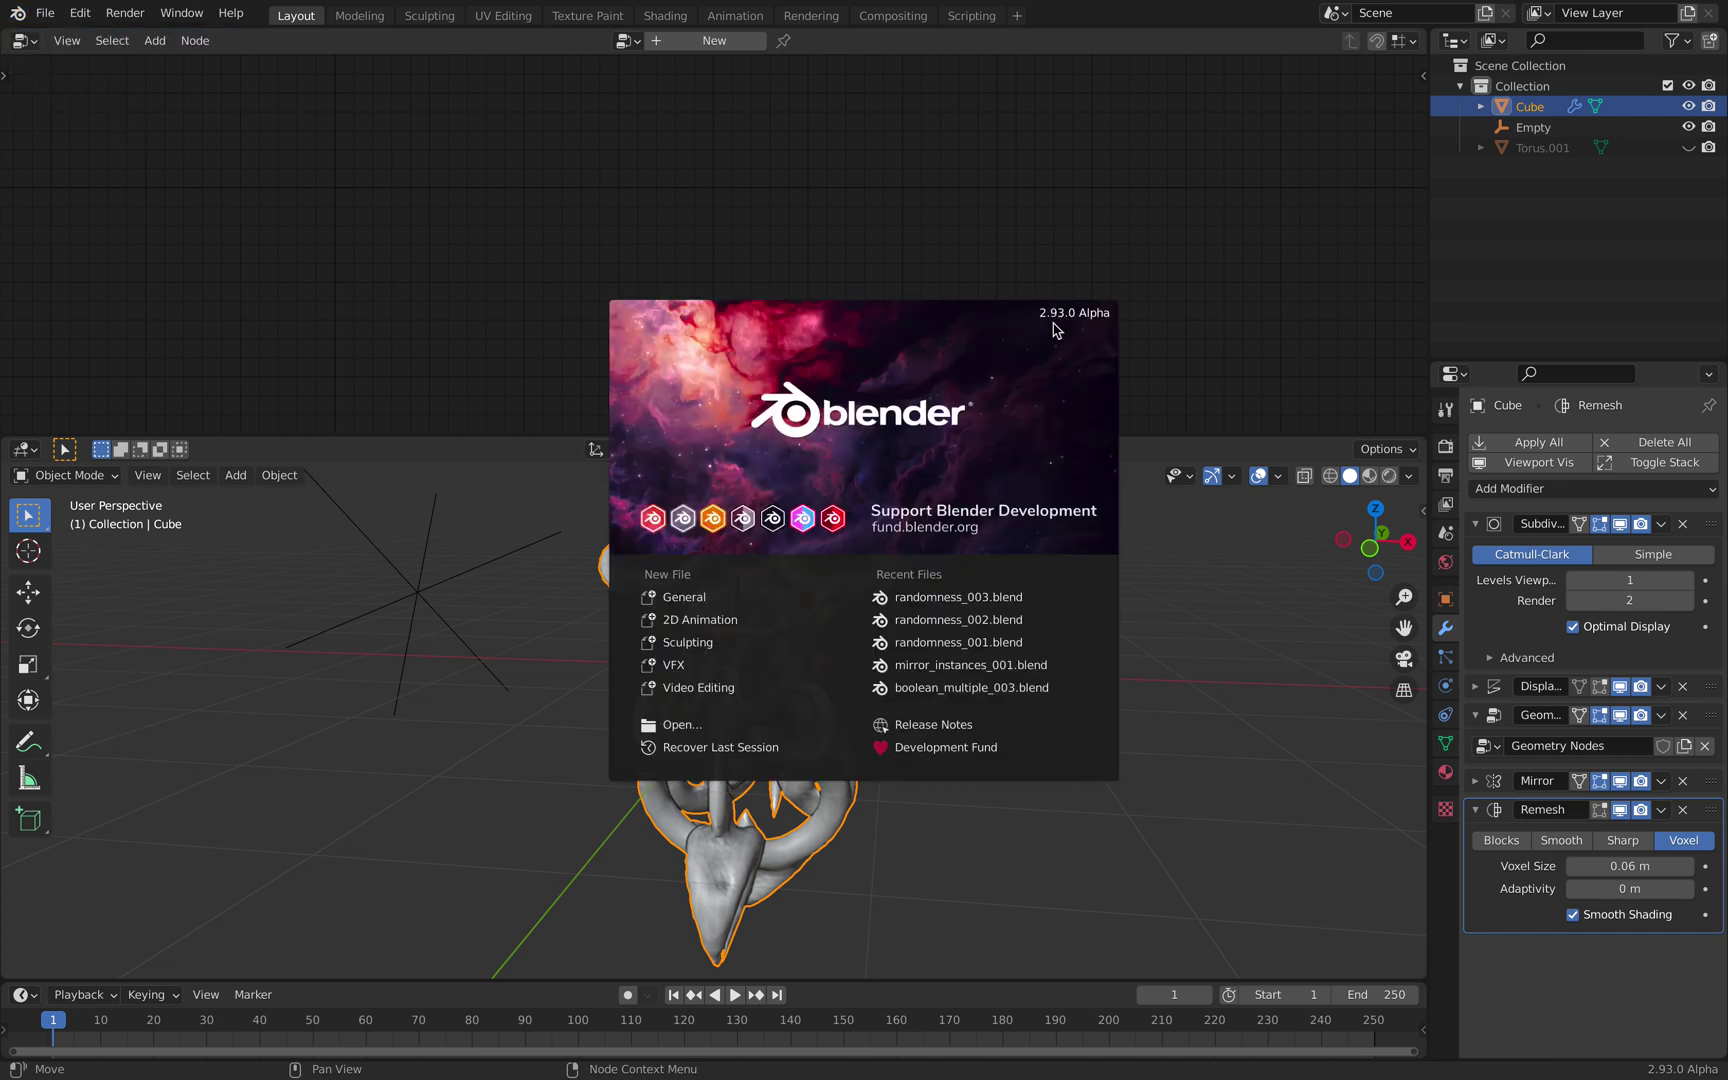
left_click(1249, 653)
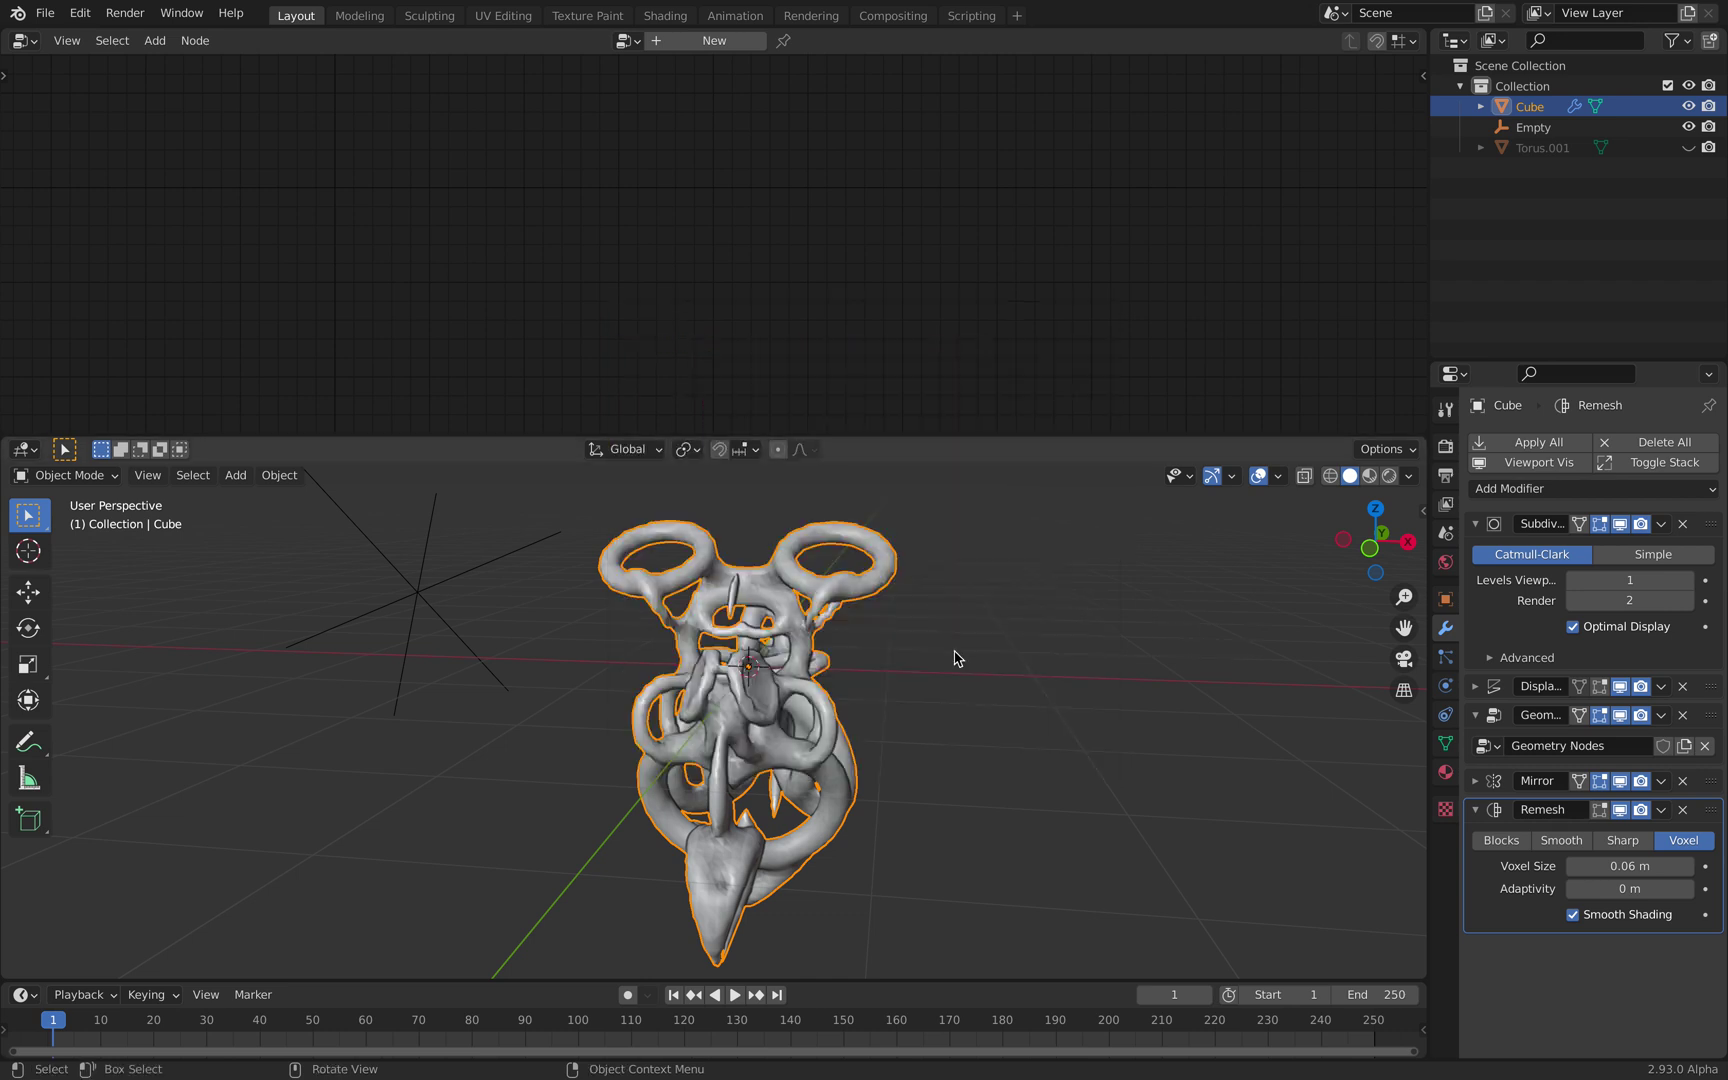
middle_click_drag(957, 656, 780, 610)
key("ctrl+s")
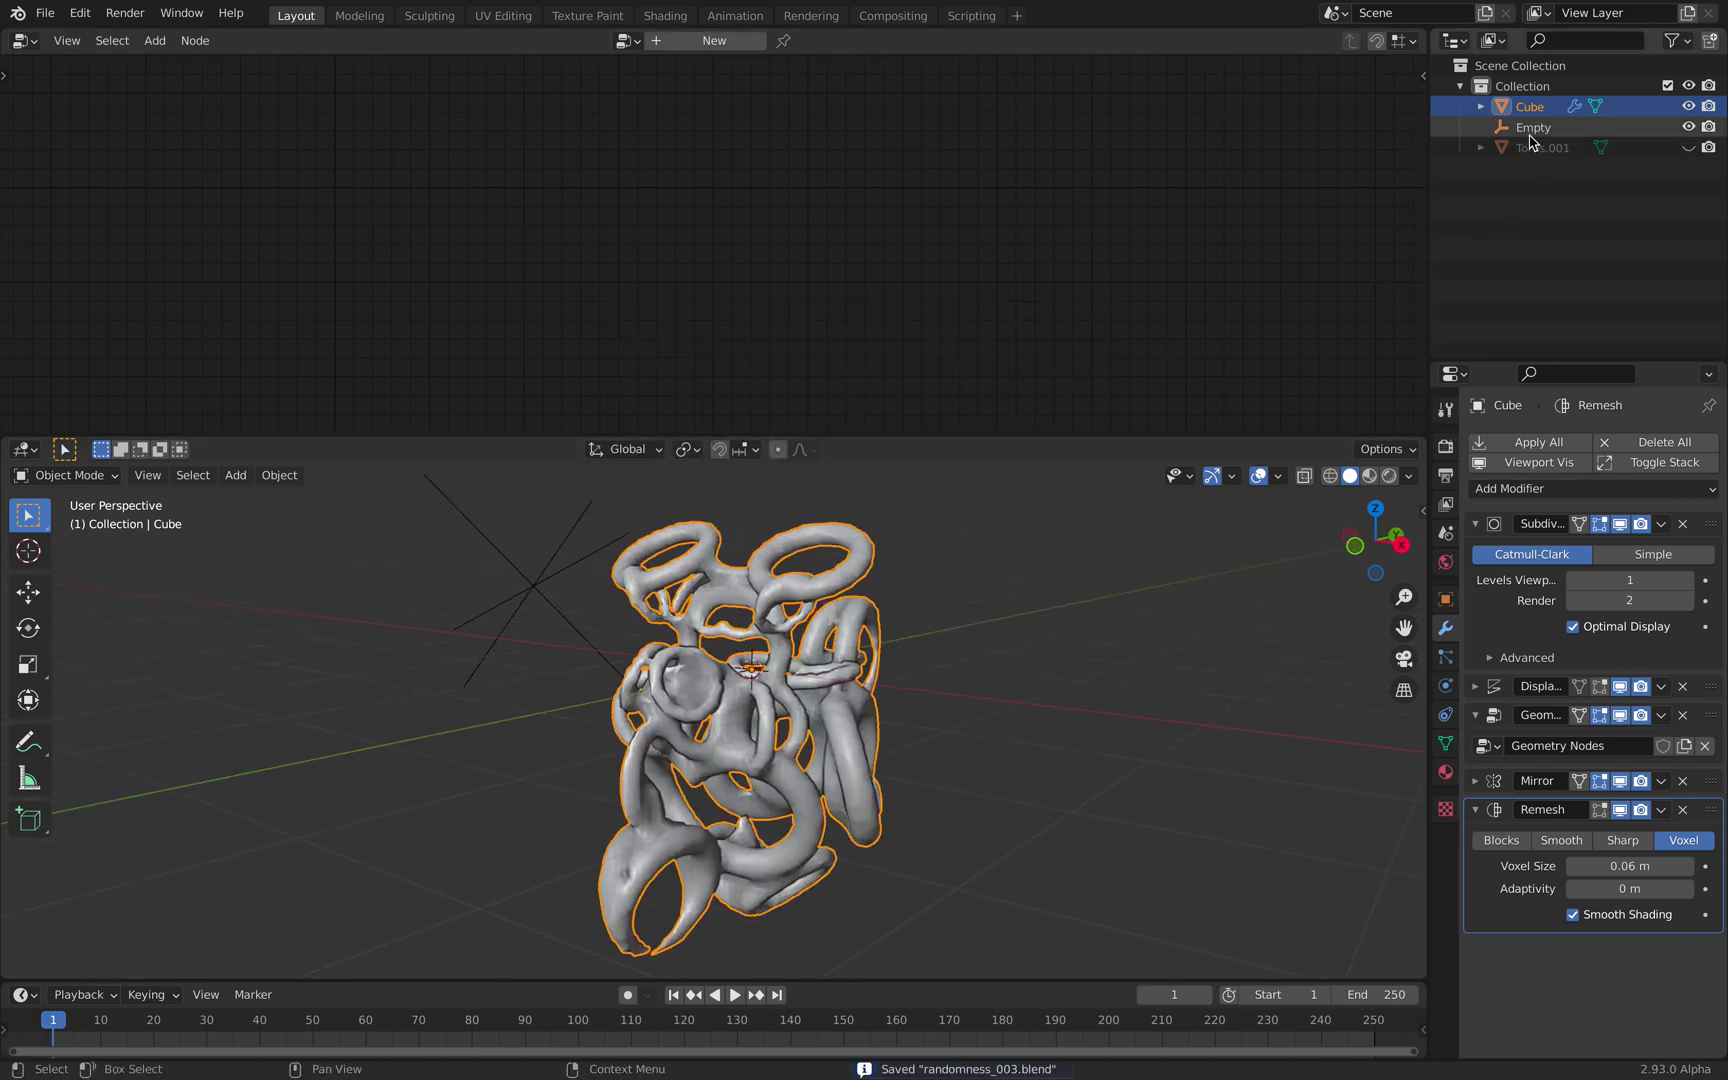
left_click(1700, 714)
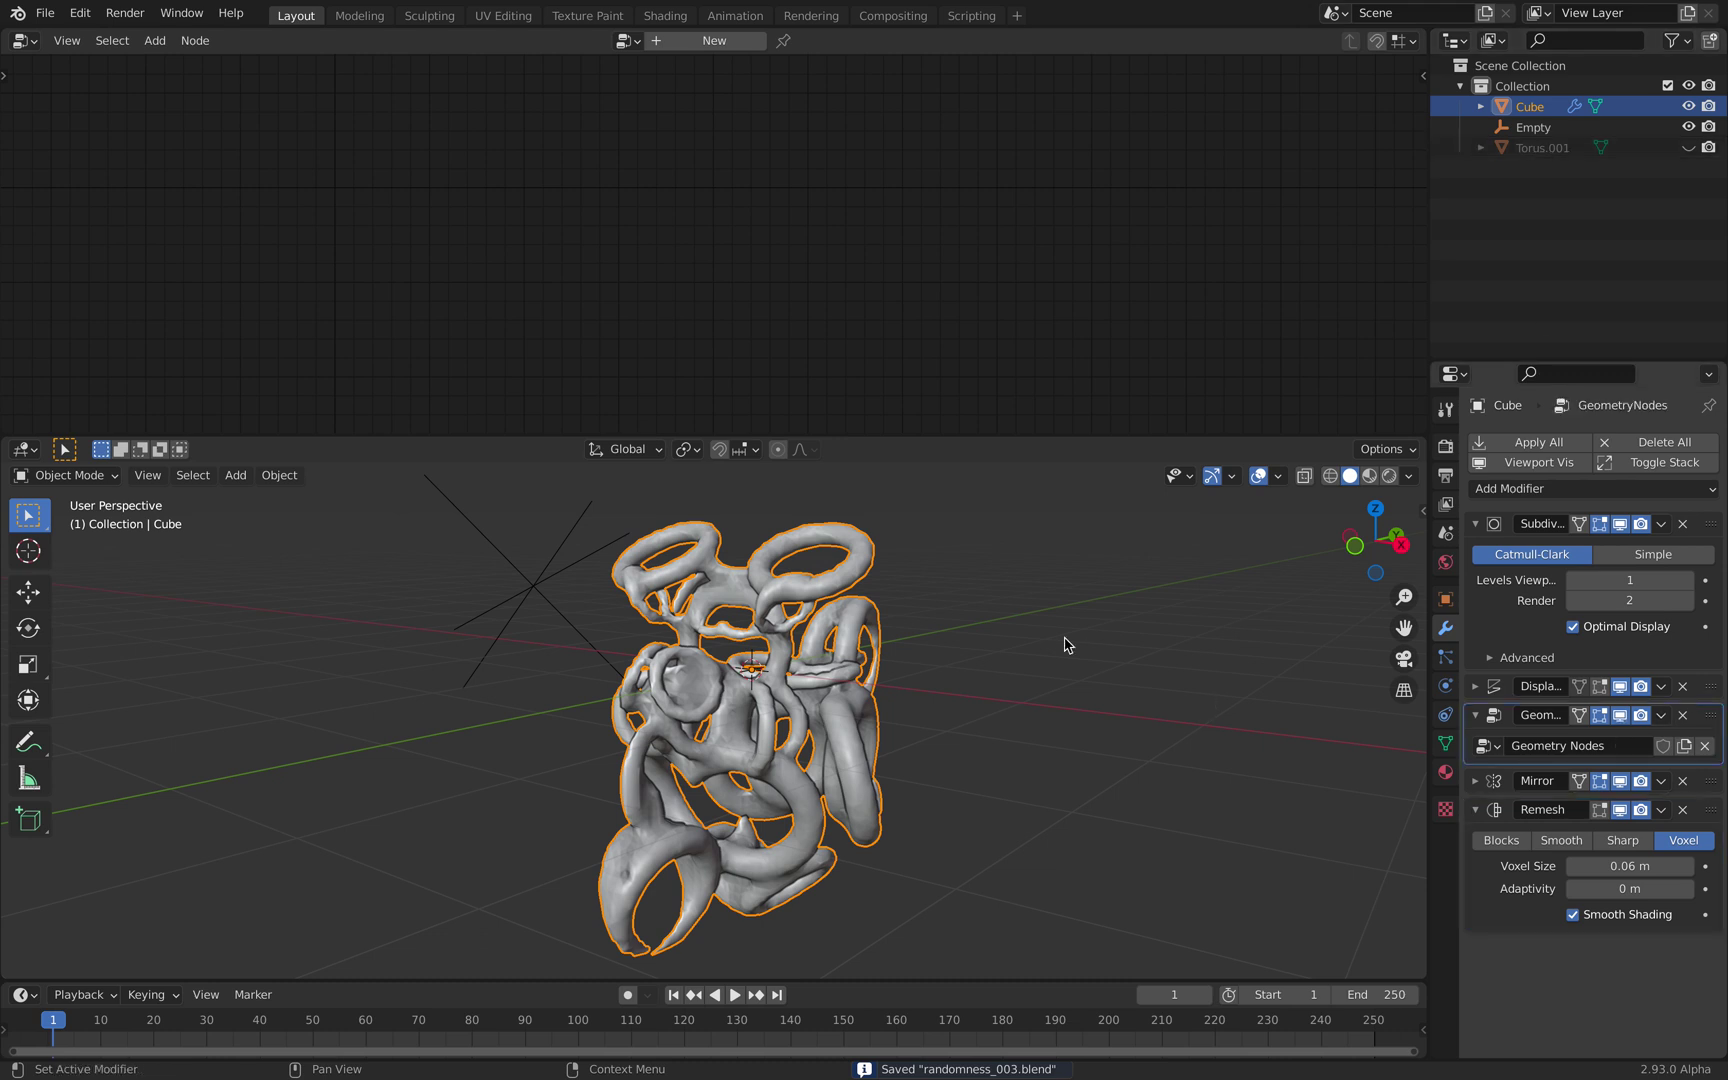
- Add a cylinder and place it to the right of the sculpture
key("shift+a")
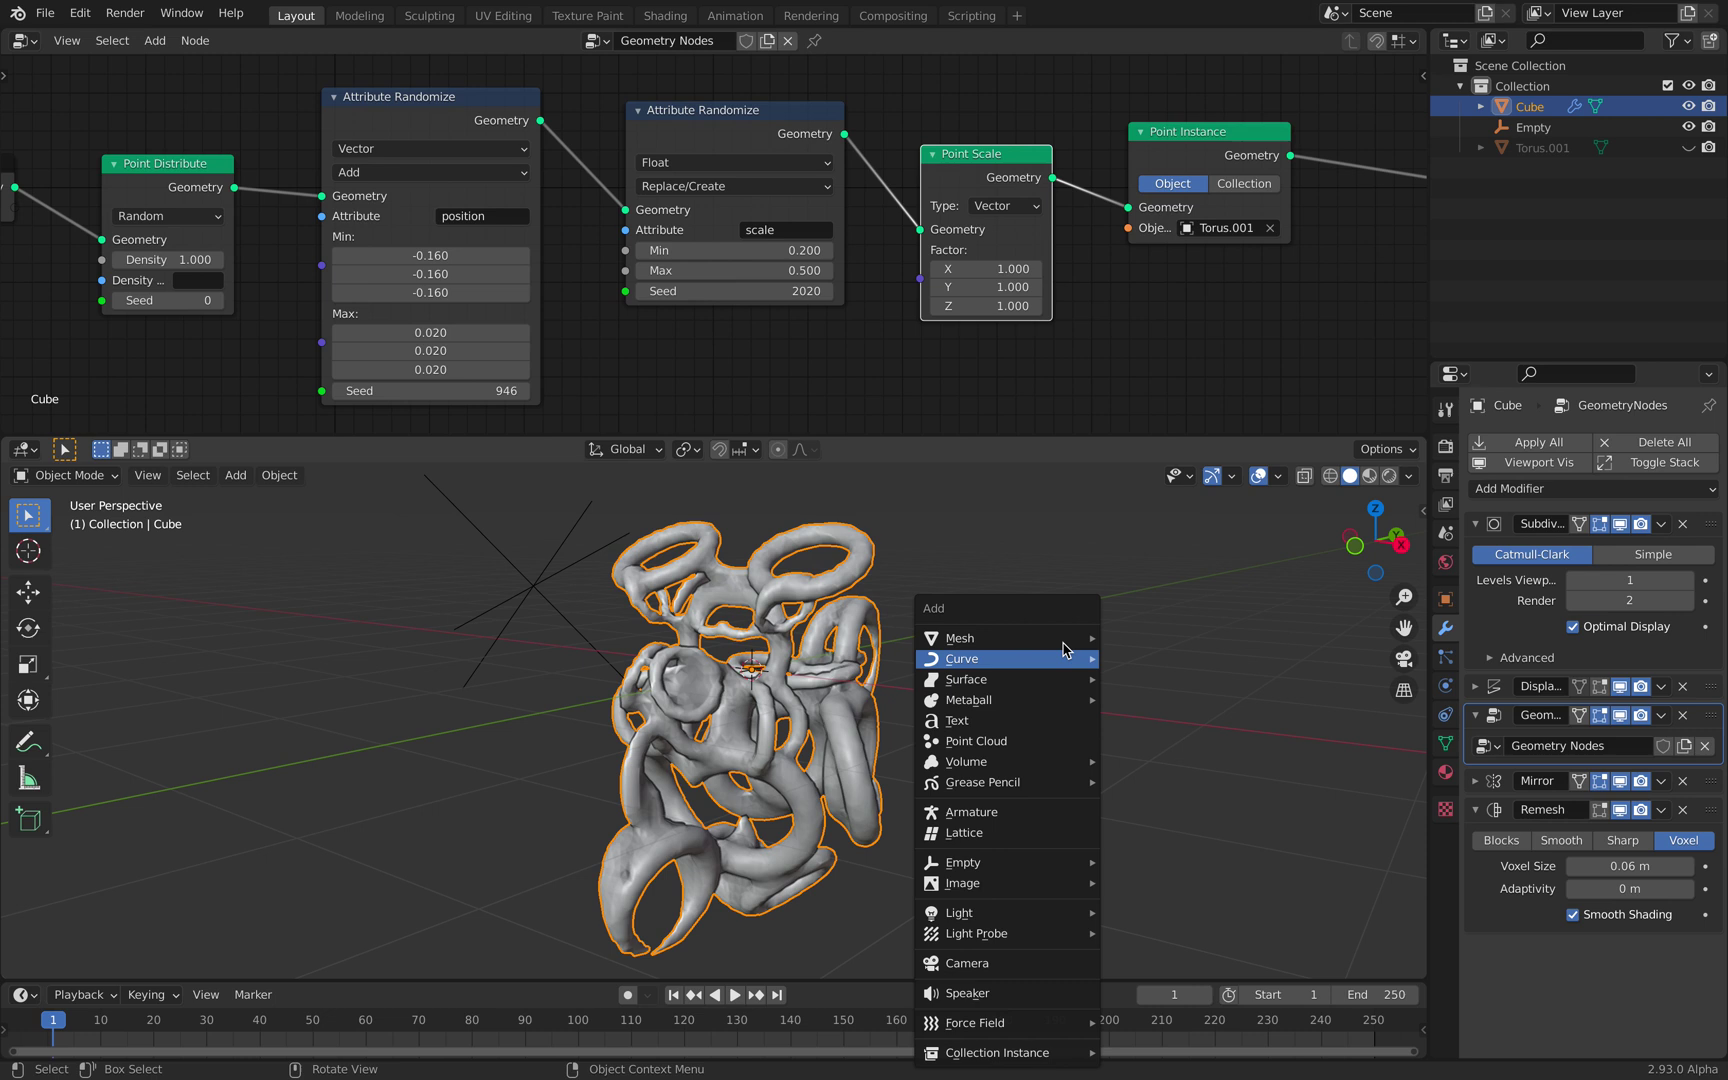
mouse_move(1068, 645)
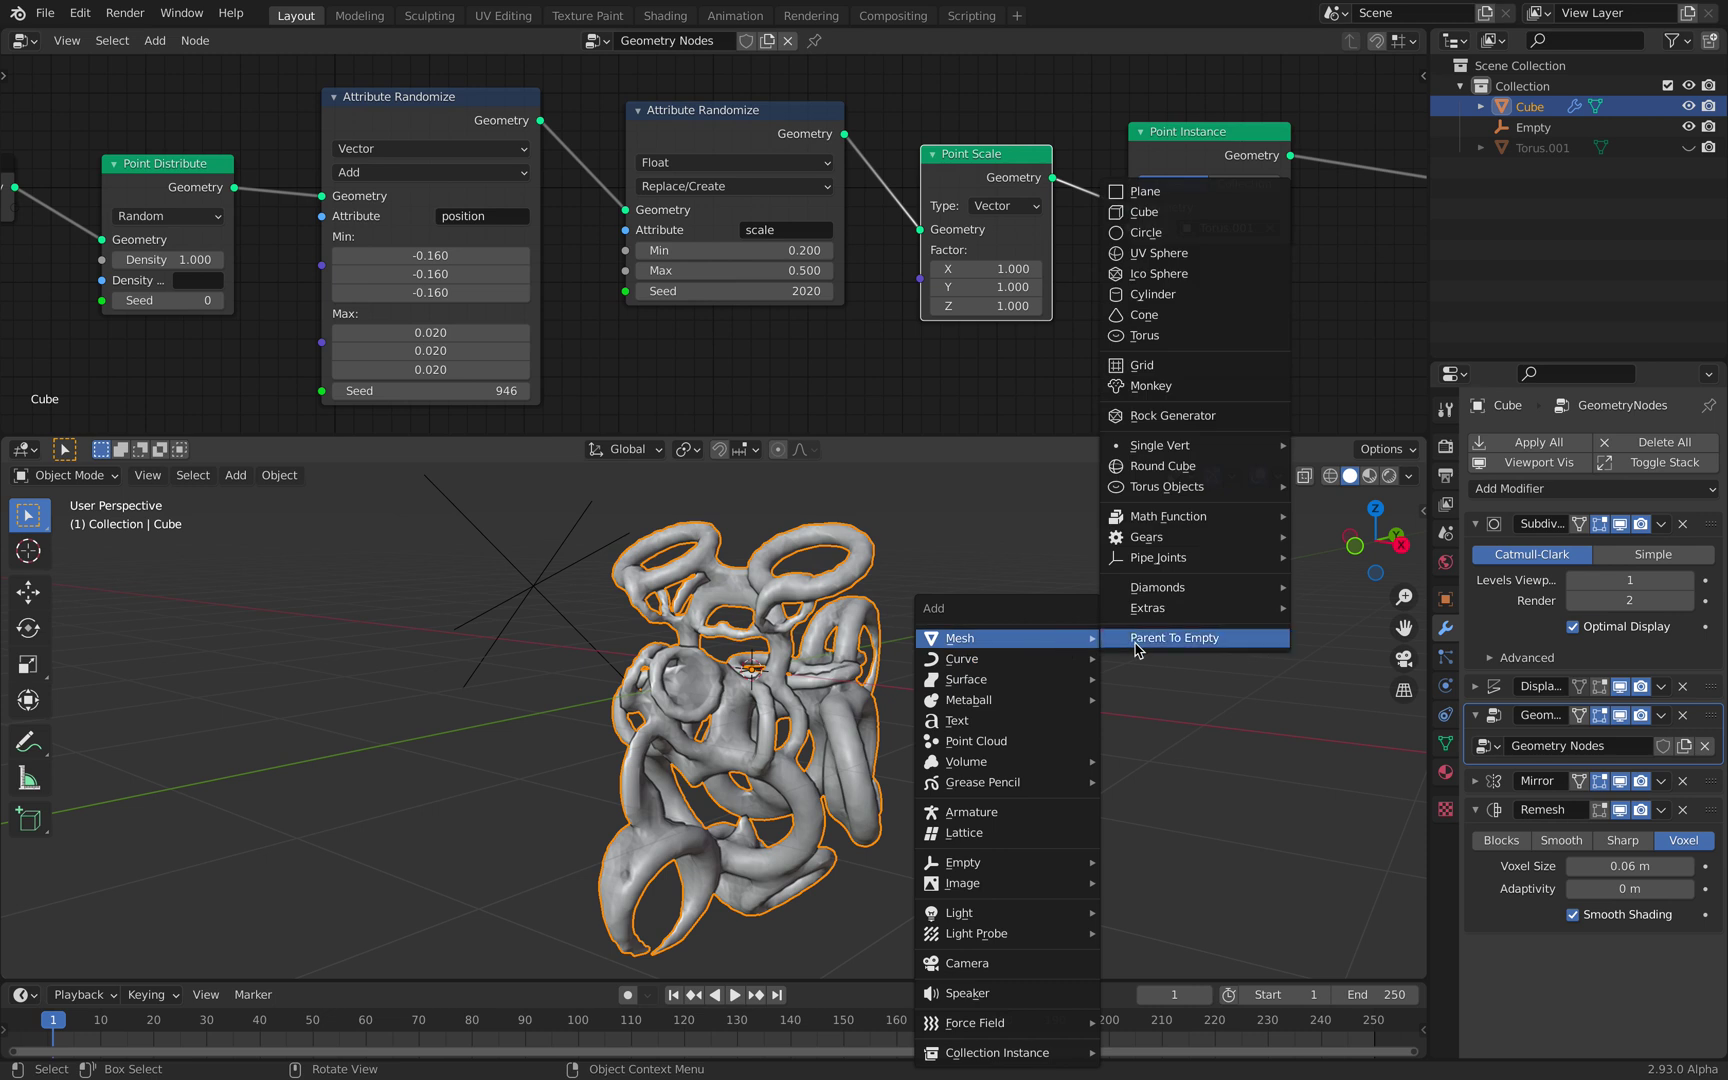
left_click(1157, 296)
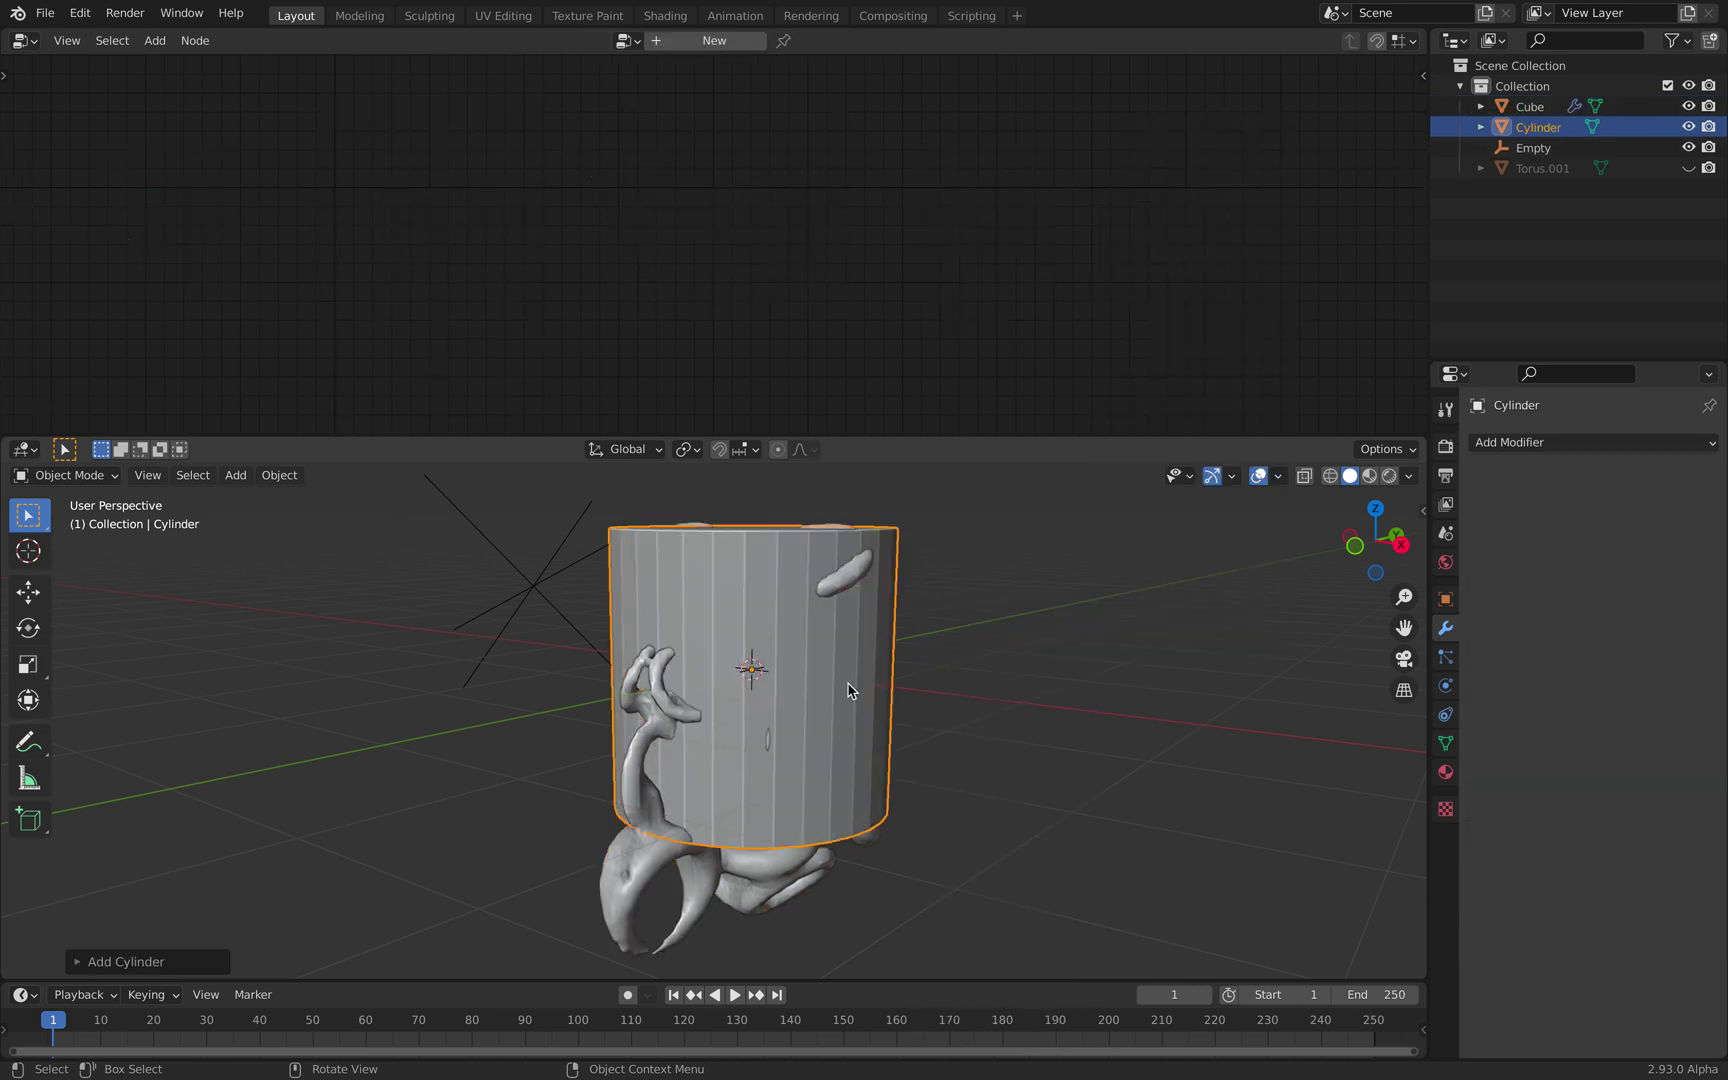
key("g")
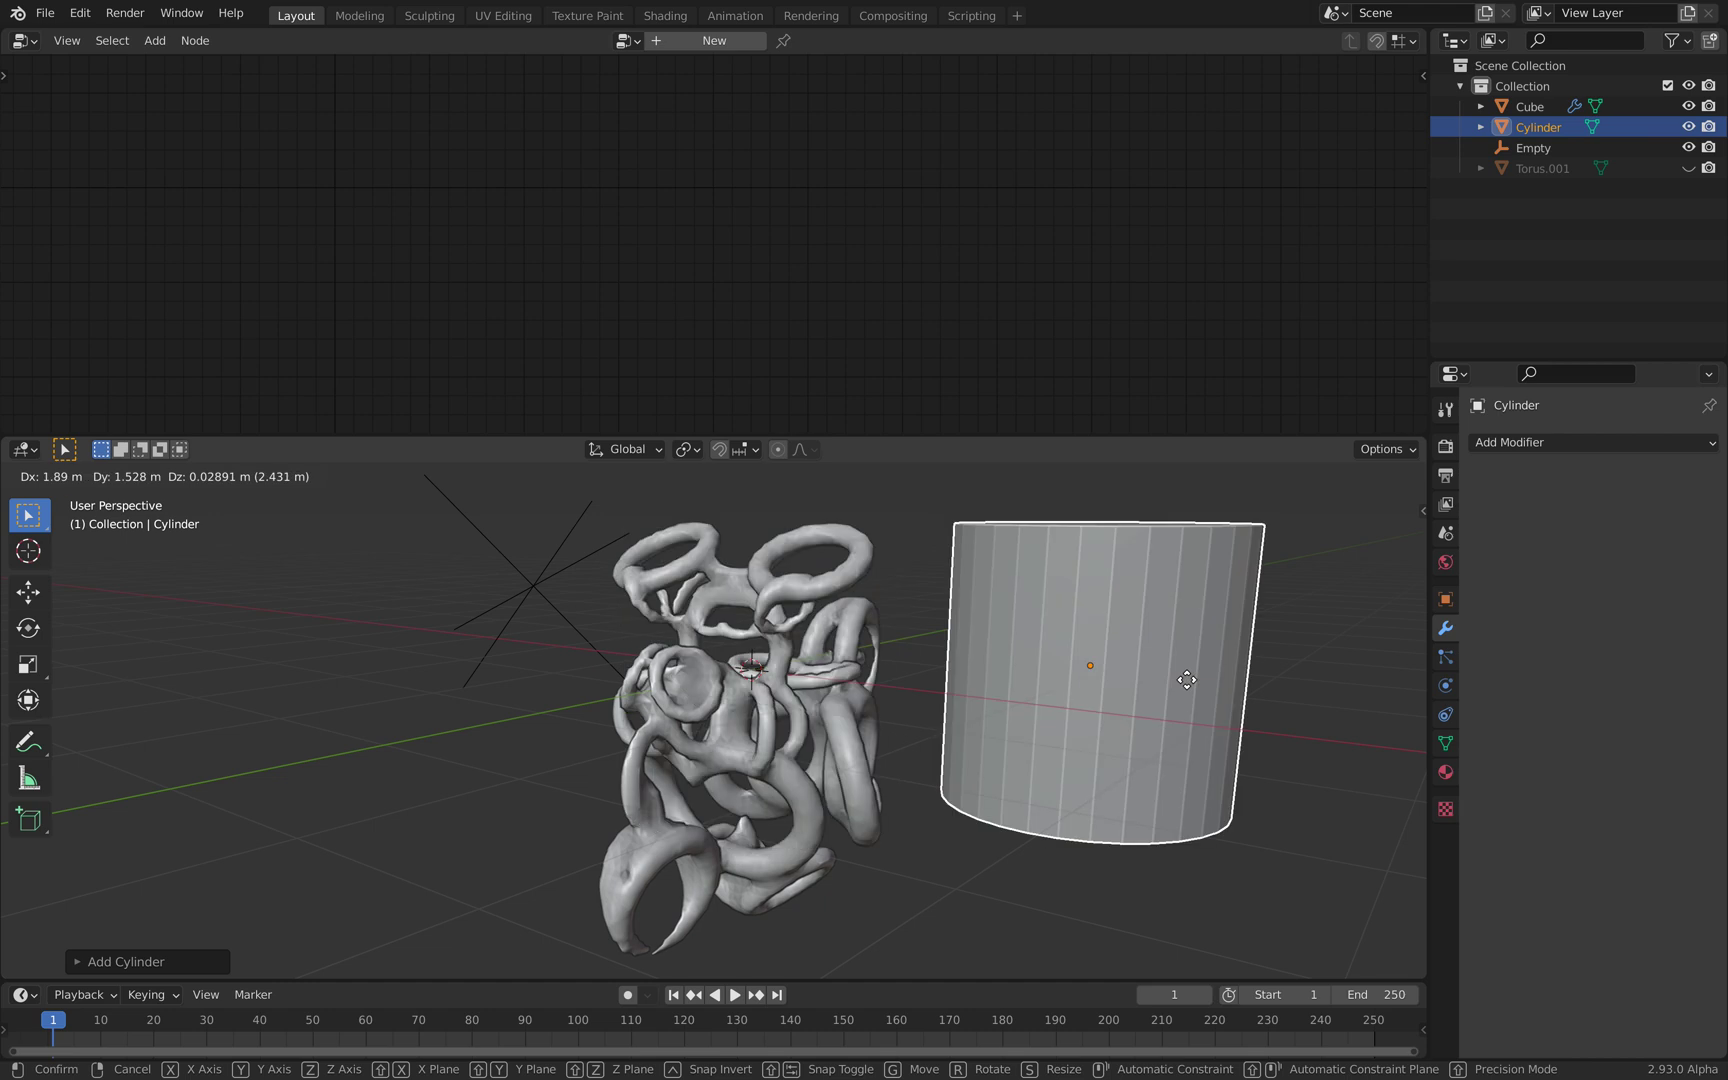
left_click(1034, 508)
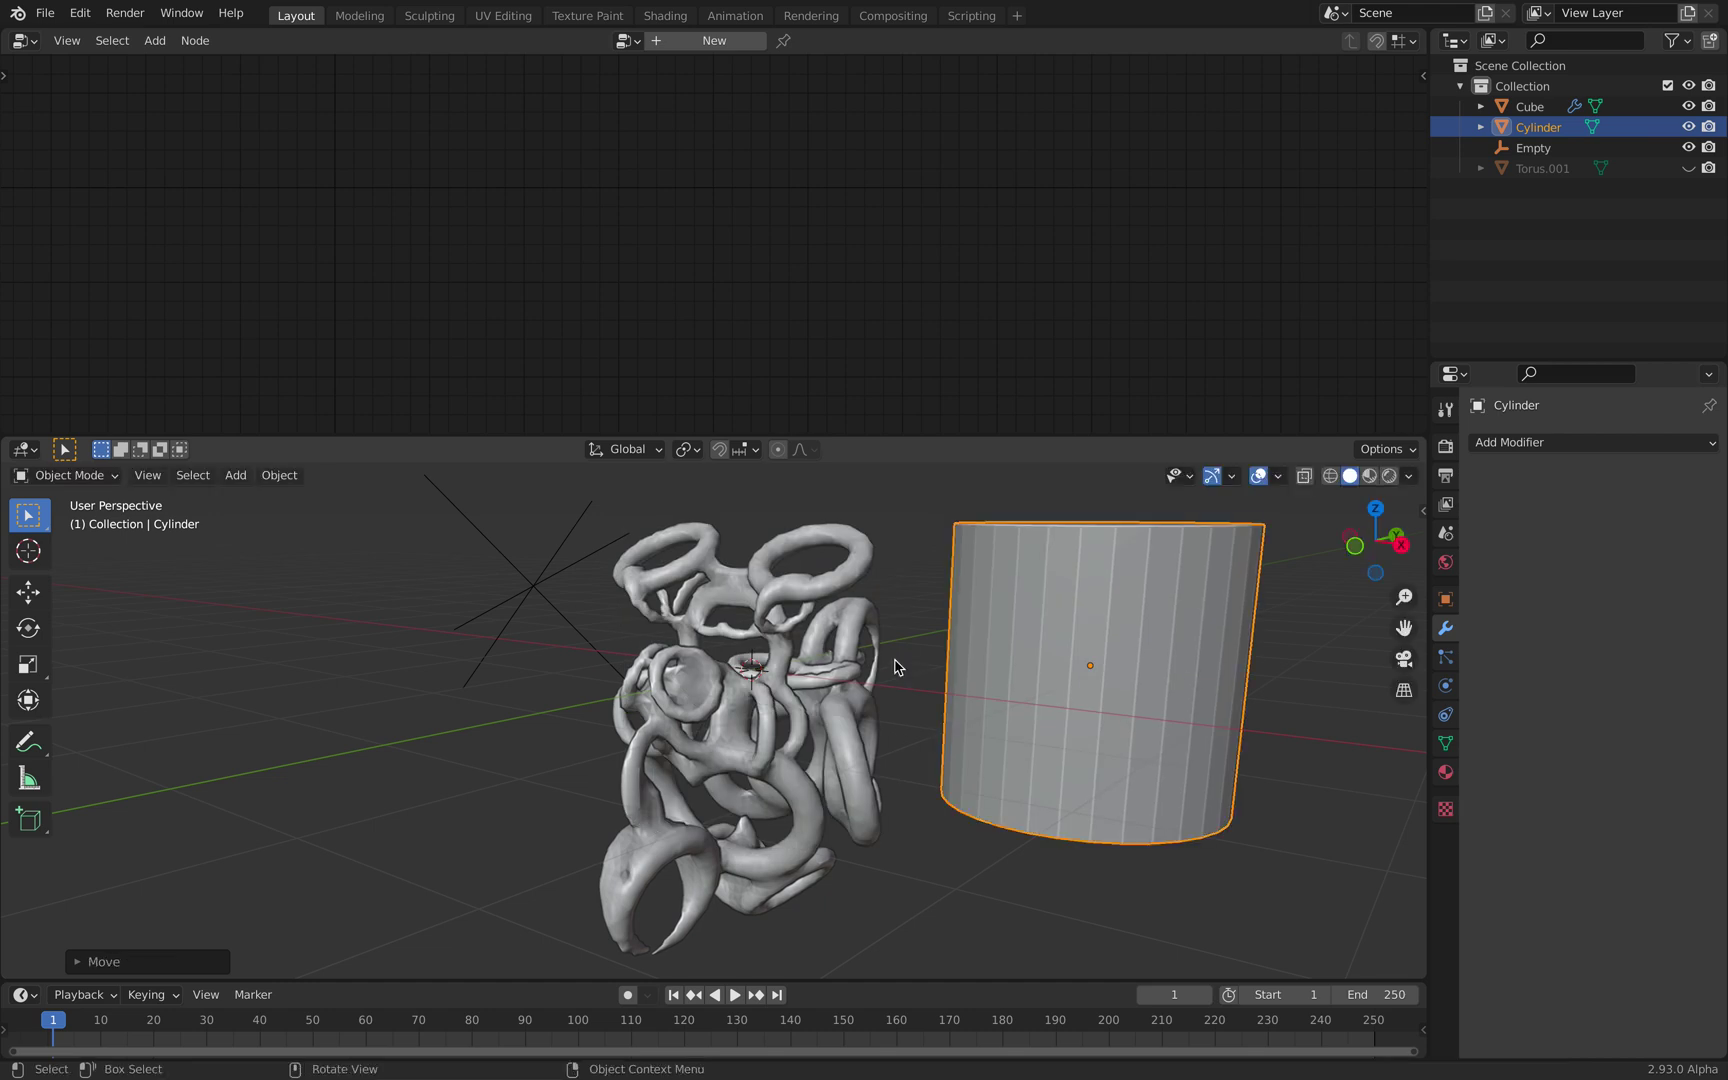
- Make the Cube's geometry nodes instance the Cylinder instead of Torus.001
left_click(843, 645)
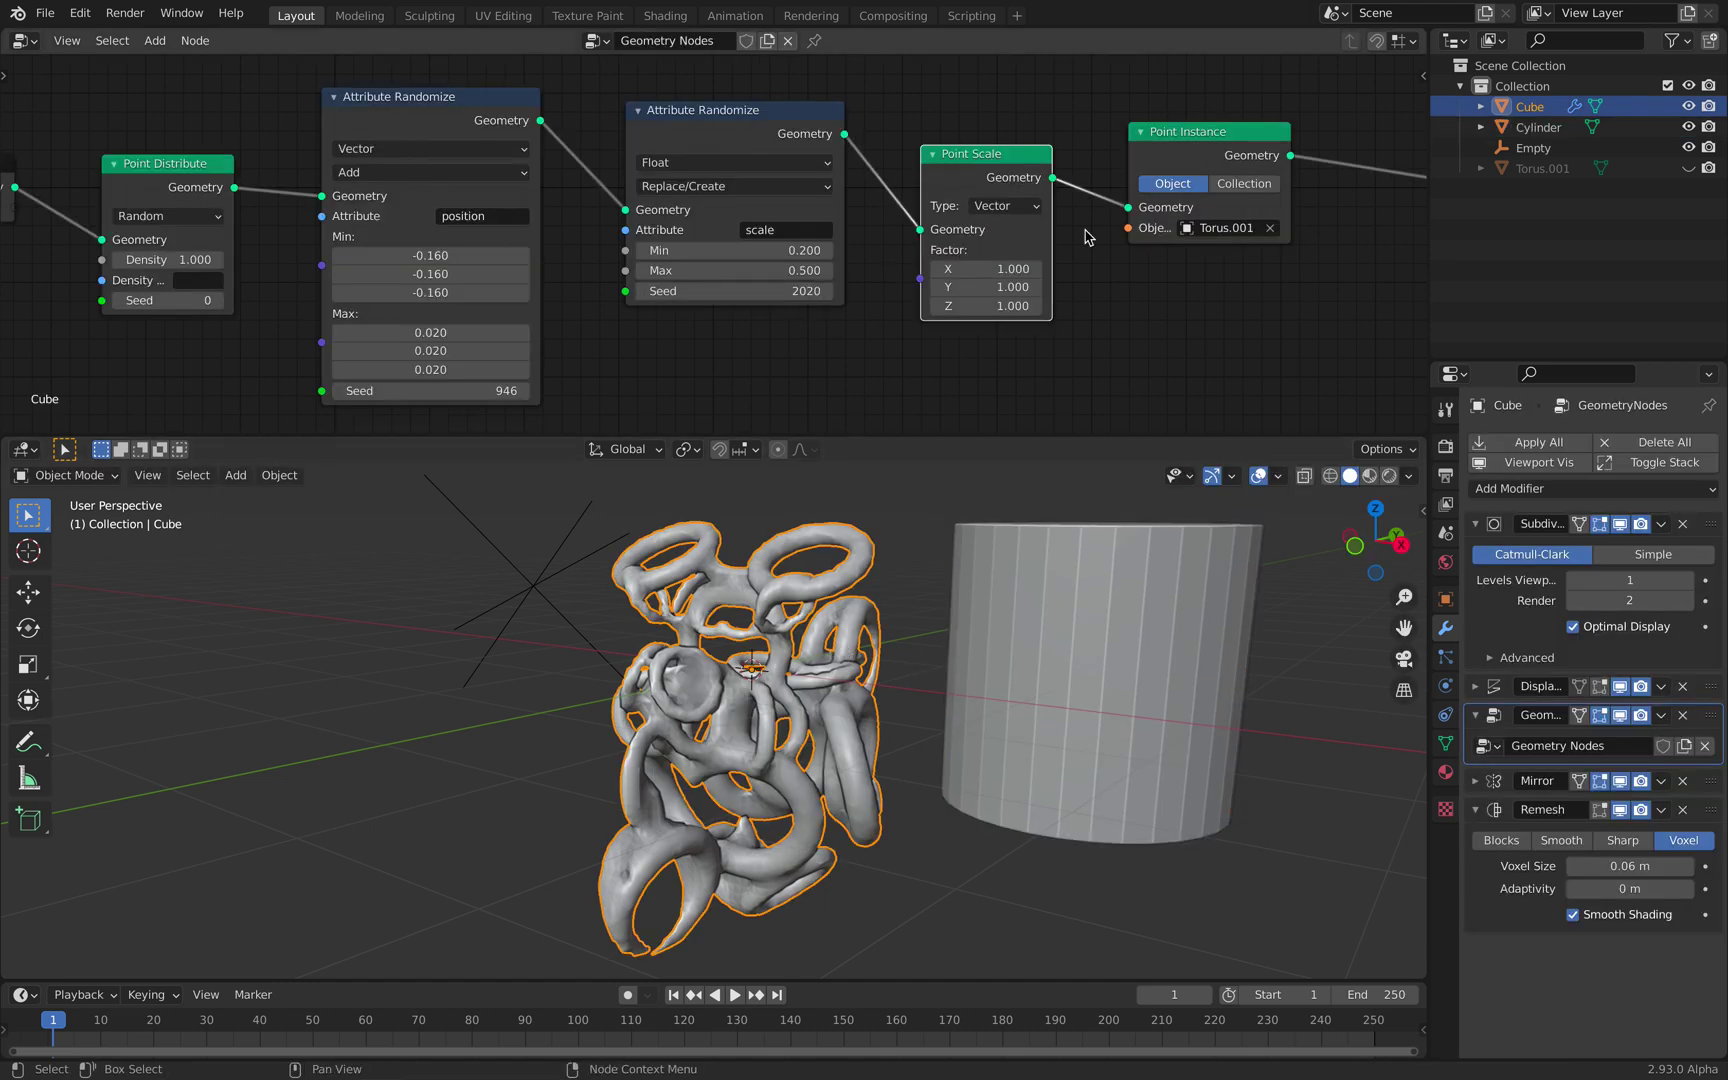
left_click(1213, 228)
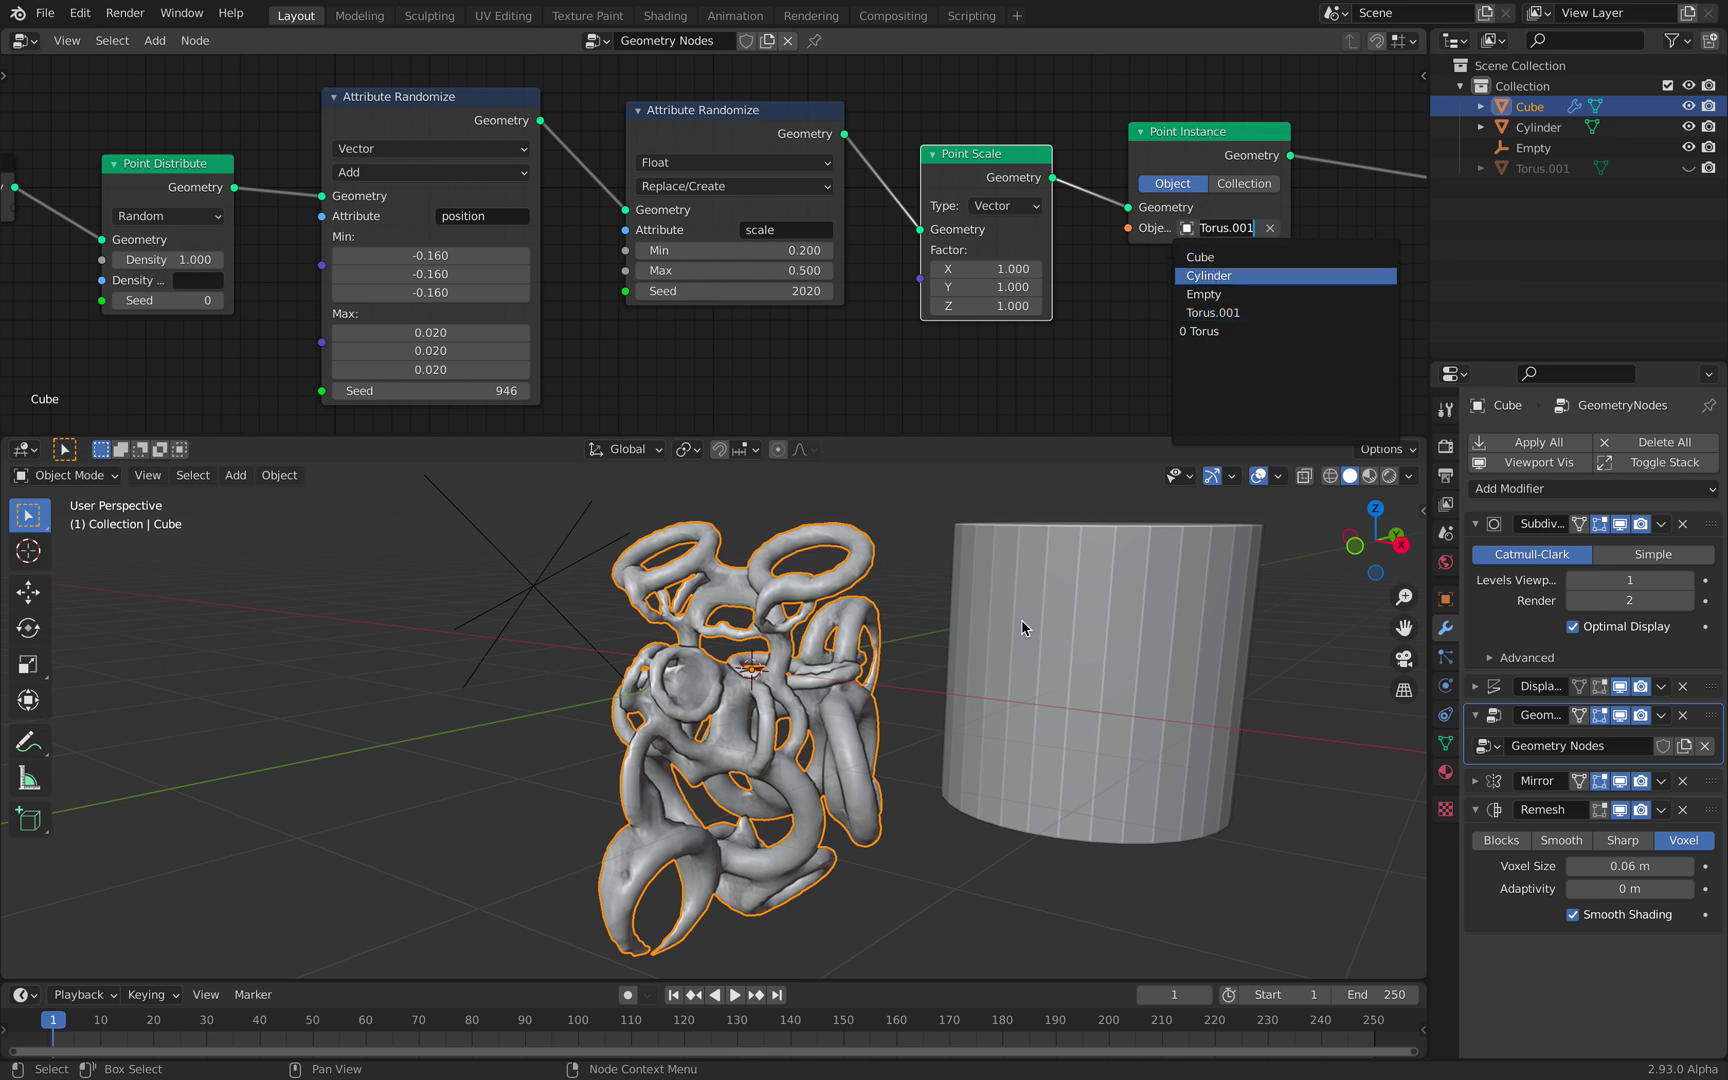
key("Return")
middle_click_drag(945, 714, 677, 637)
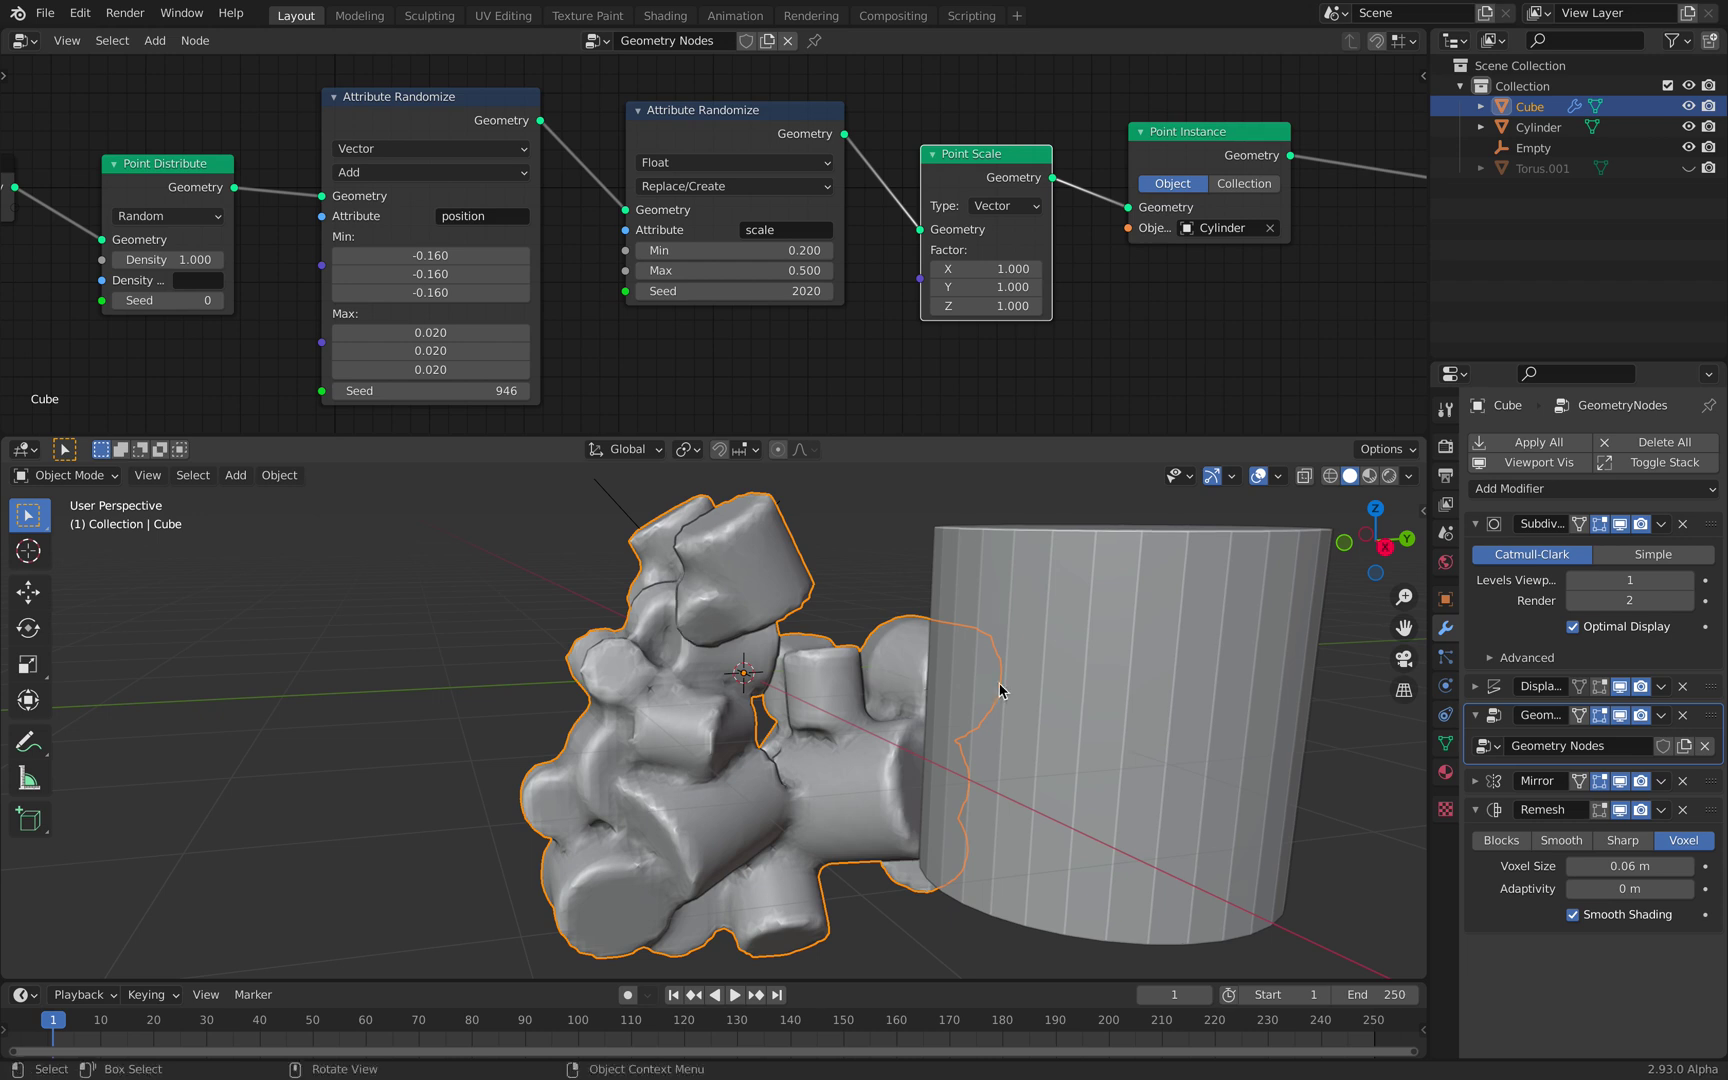
middle_click_drag(1000, 690, 1034, 698)
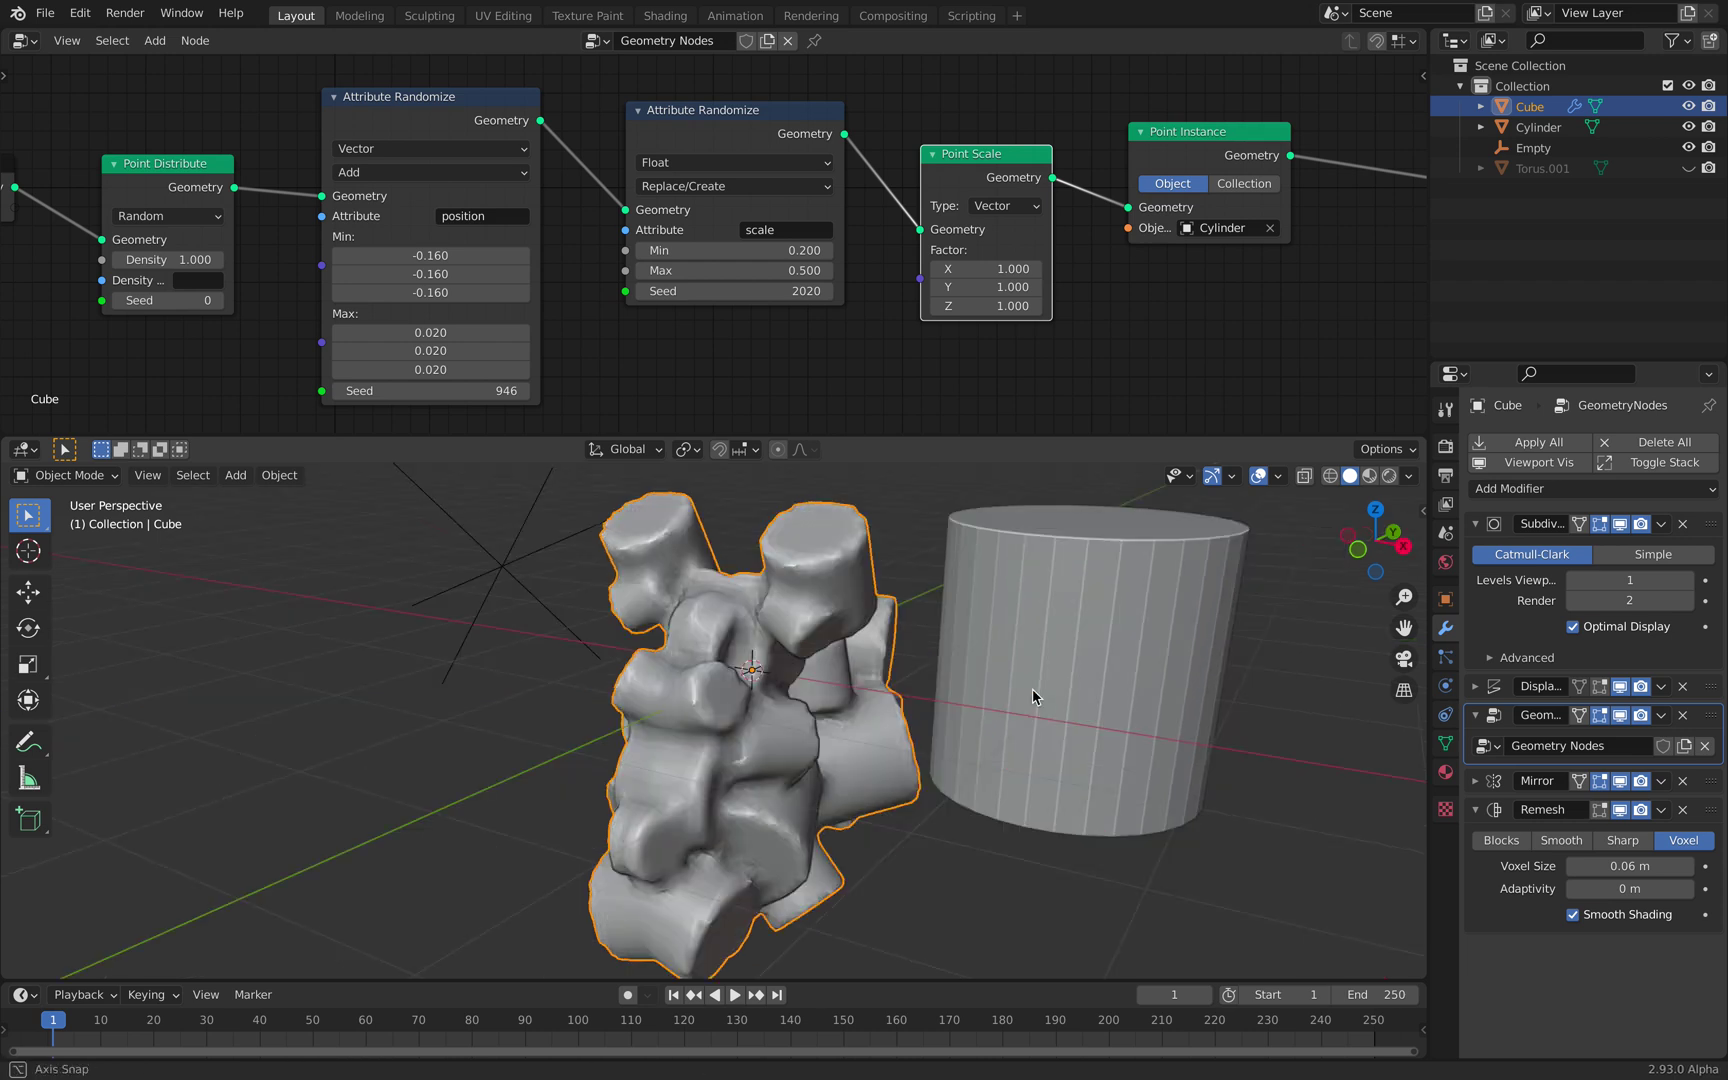
- Set the Remesh voxel size to 0.1 m
left_click(1607, 867)
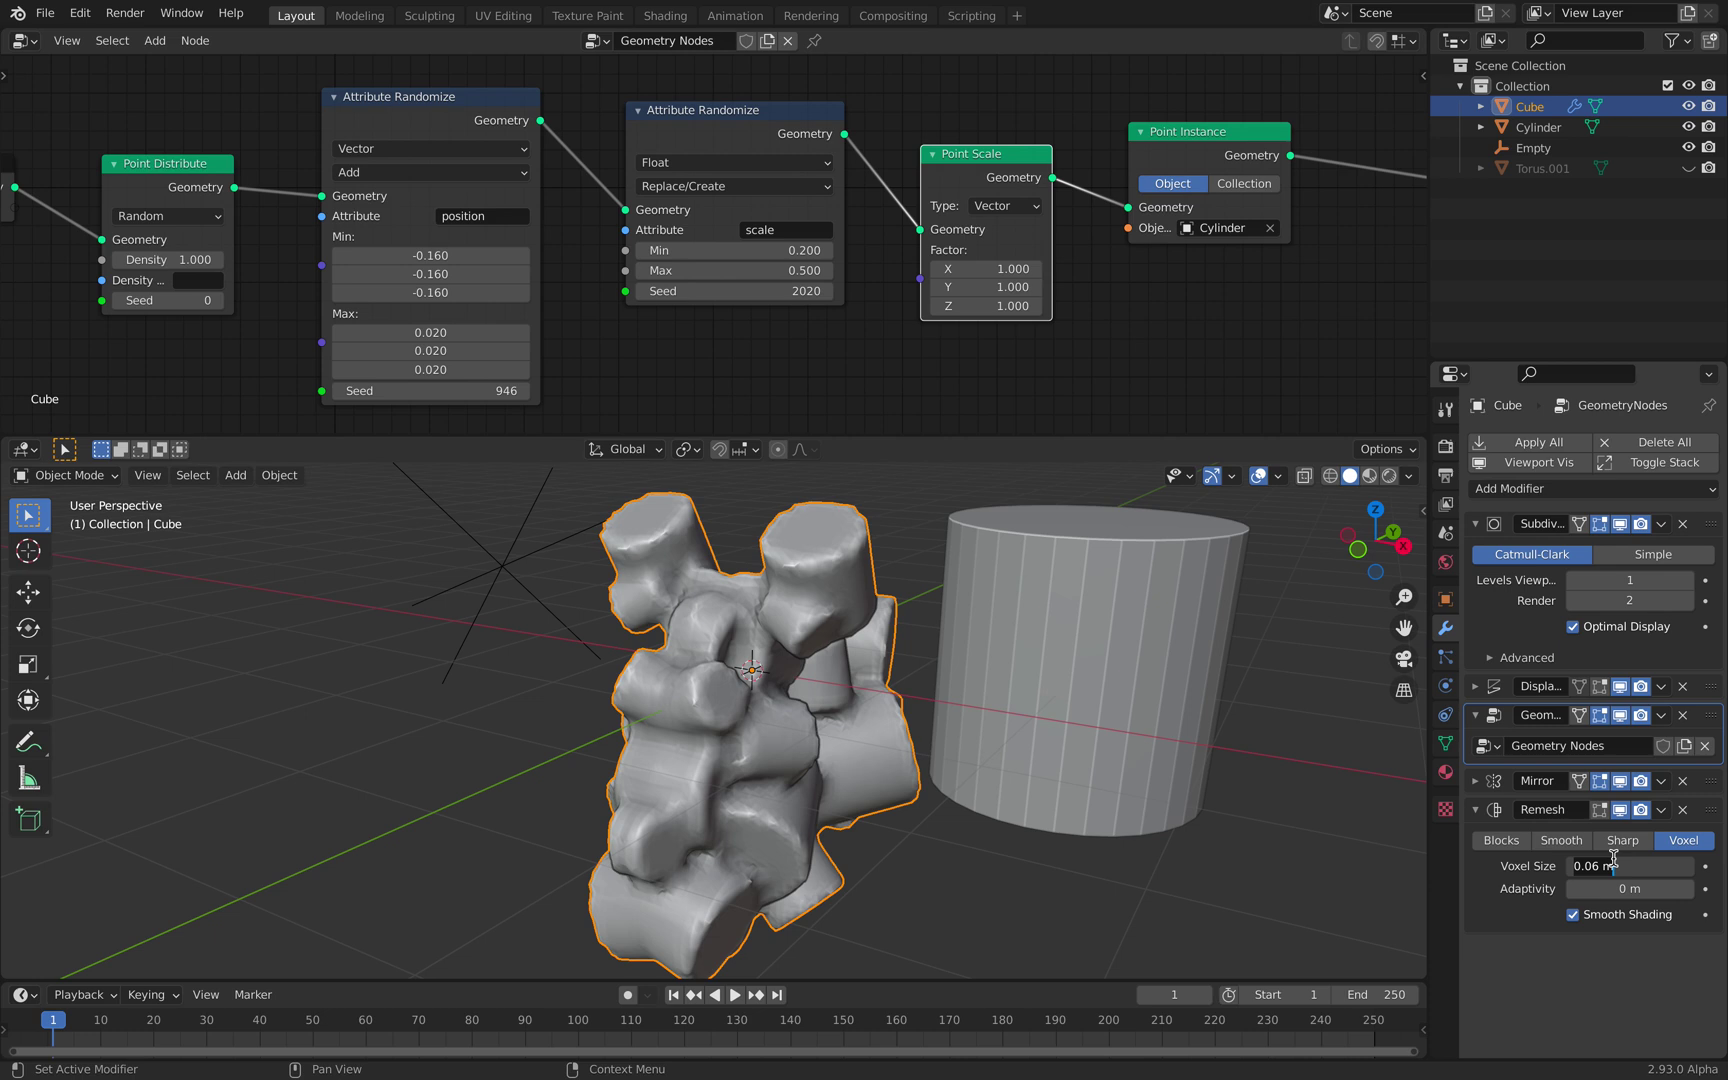
type(".1")
key("Return")
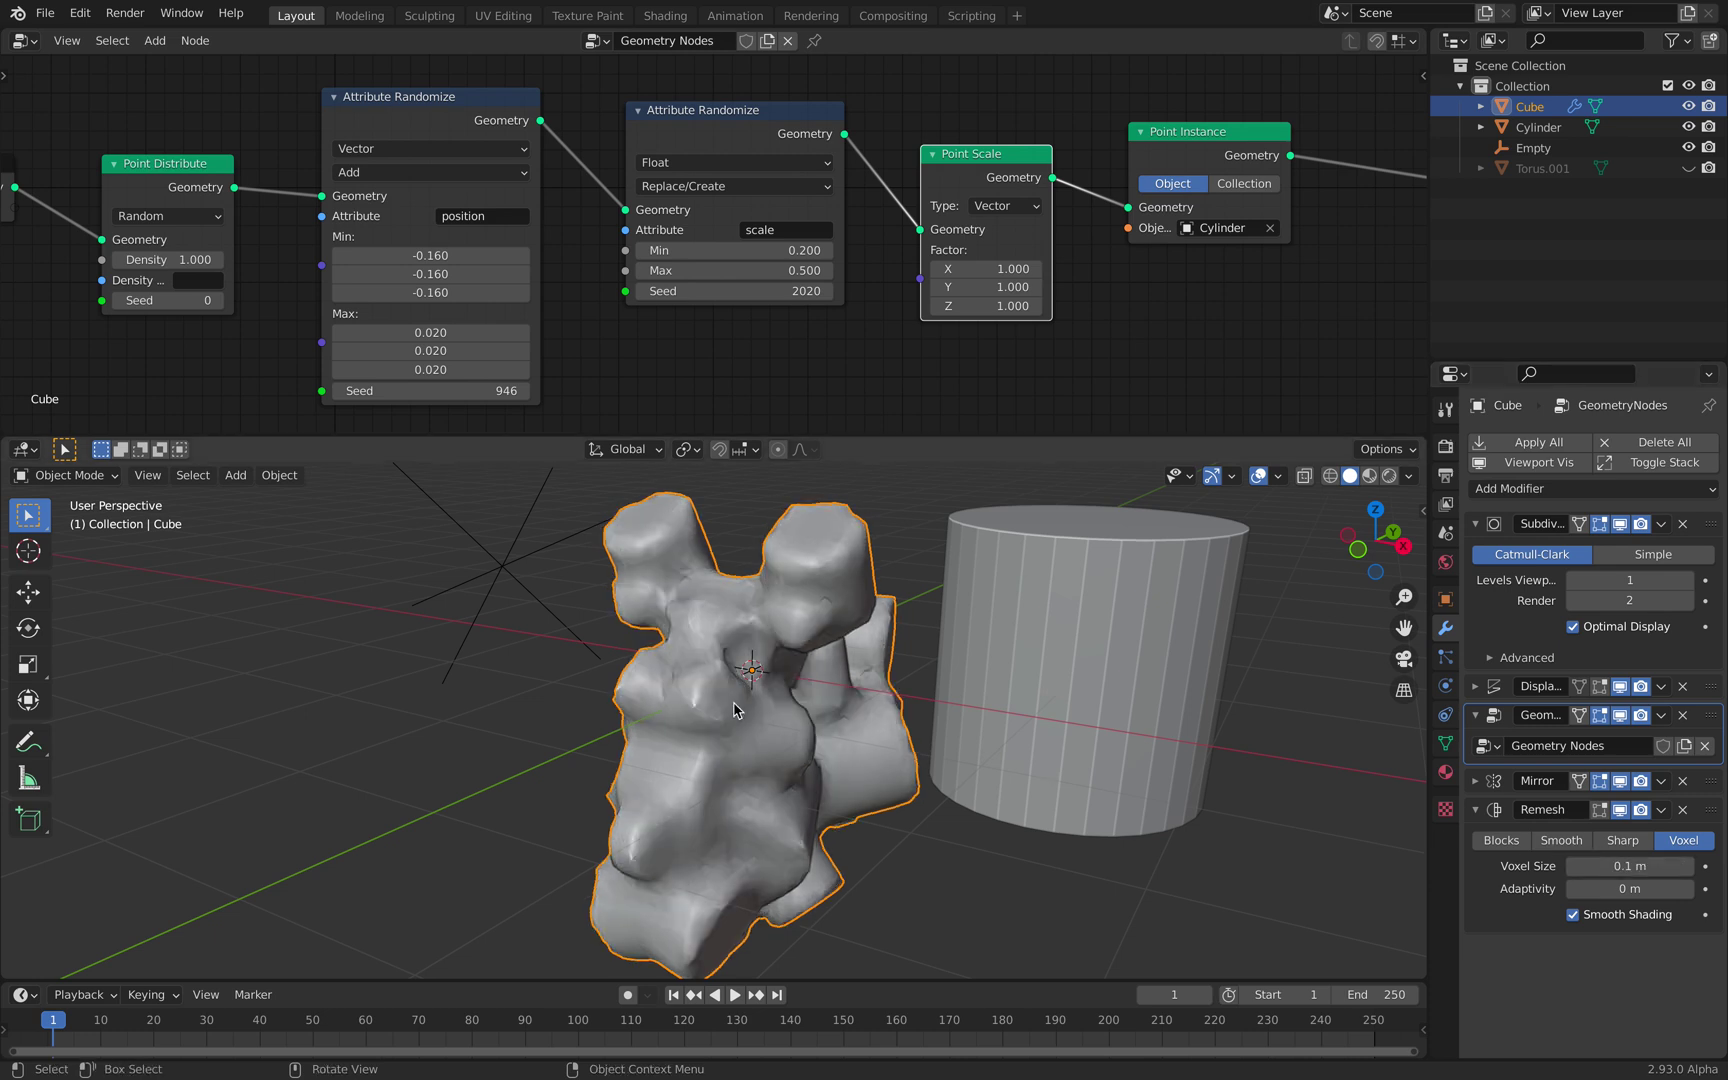
scroll(667, 731, "down", 3)
middle_click_drag(667, 731, 667, 731)
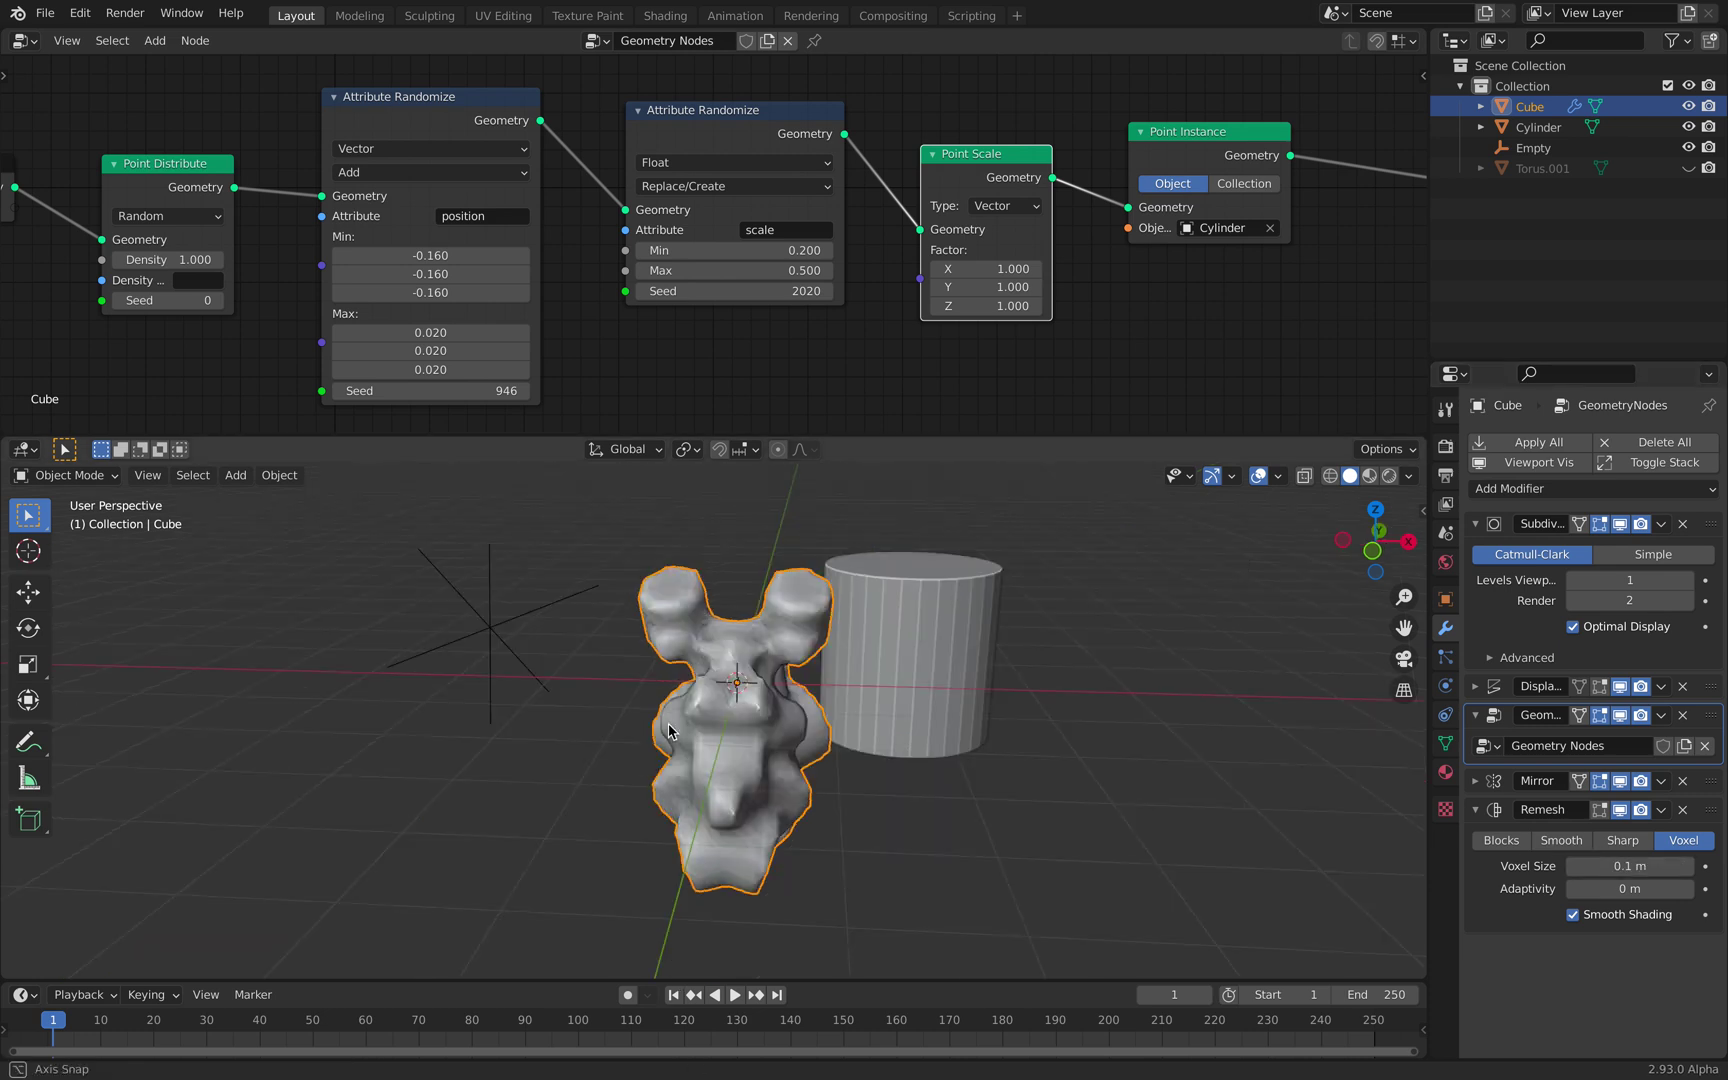
- Hide the Cylinder and trackball-rotate the Empty to about 69.6°, 30.4°, -21.7°
left_click(905, 594)
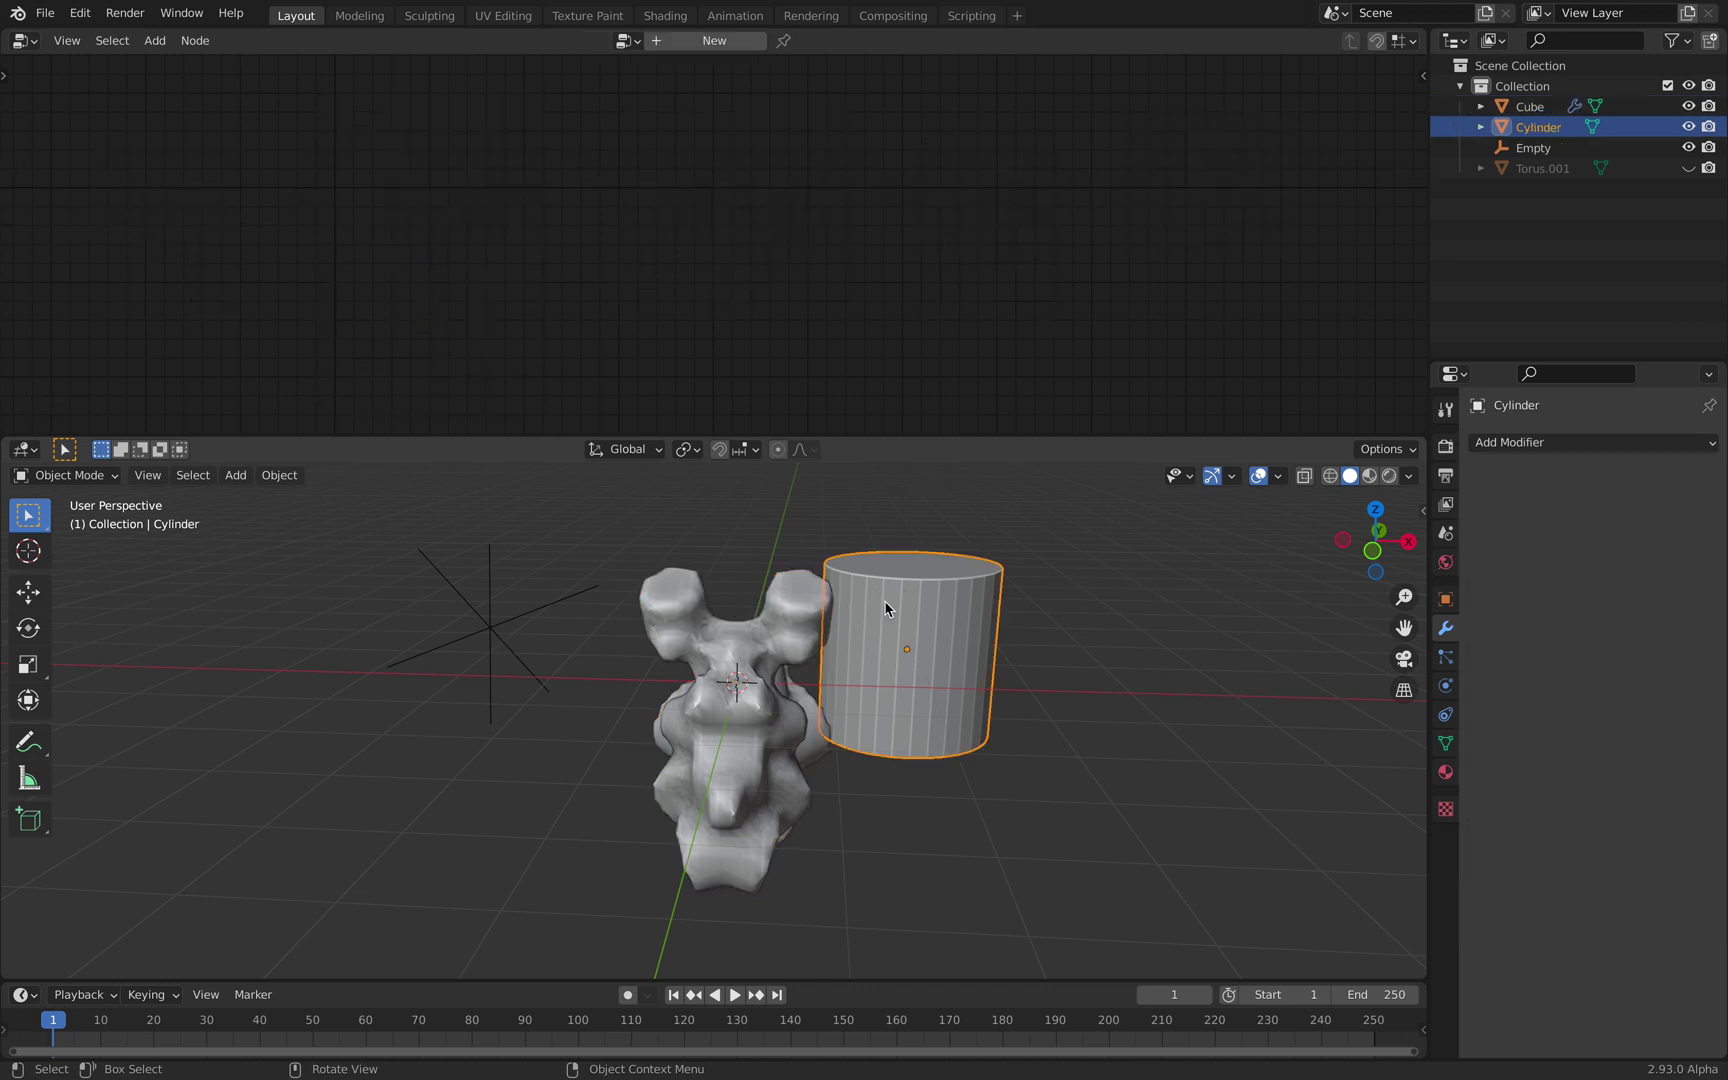
left_click(1689, 127)
left_click(694, 757)
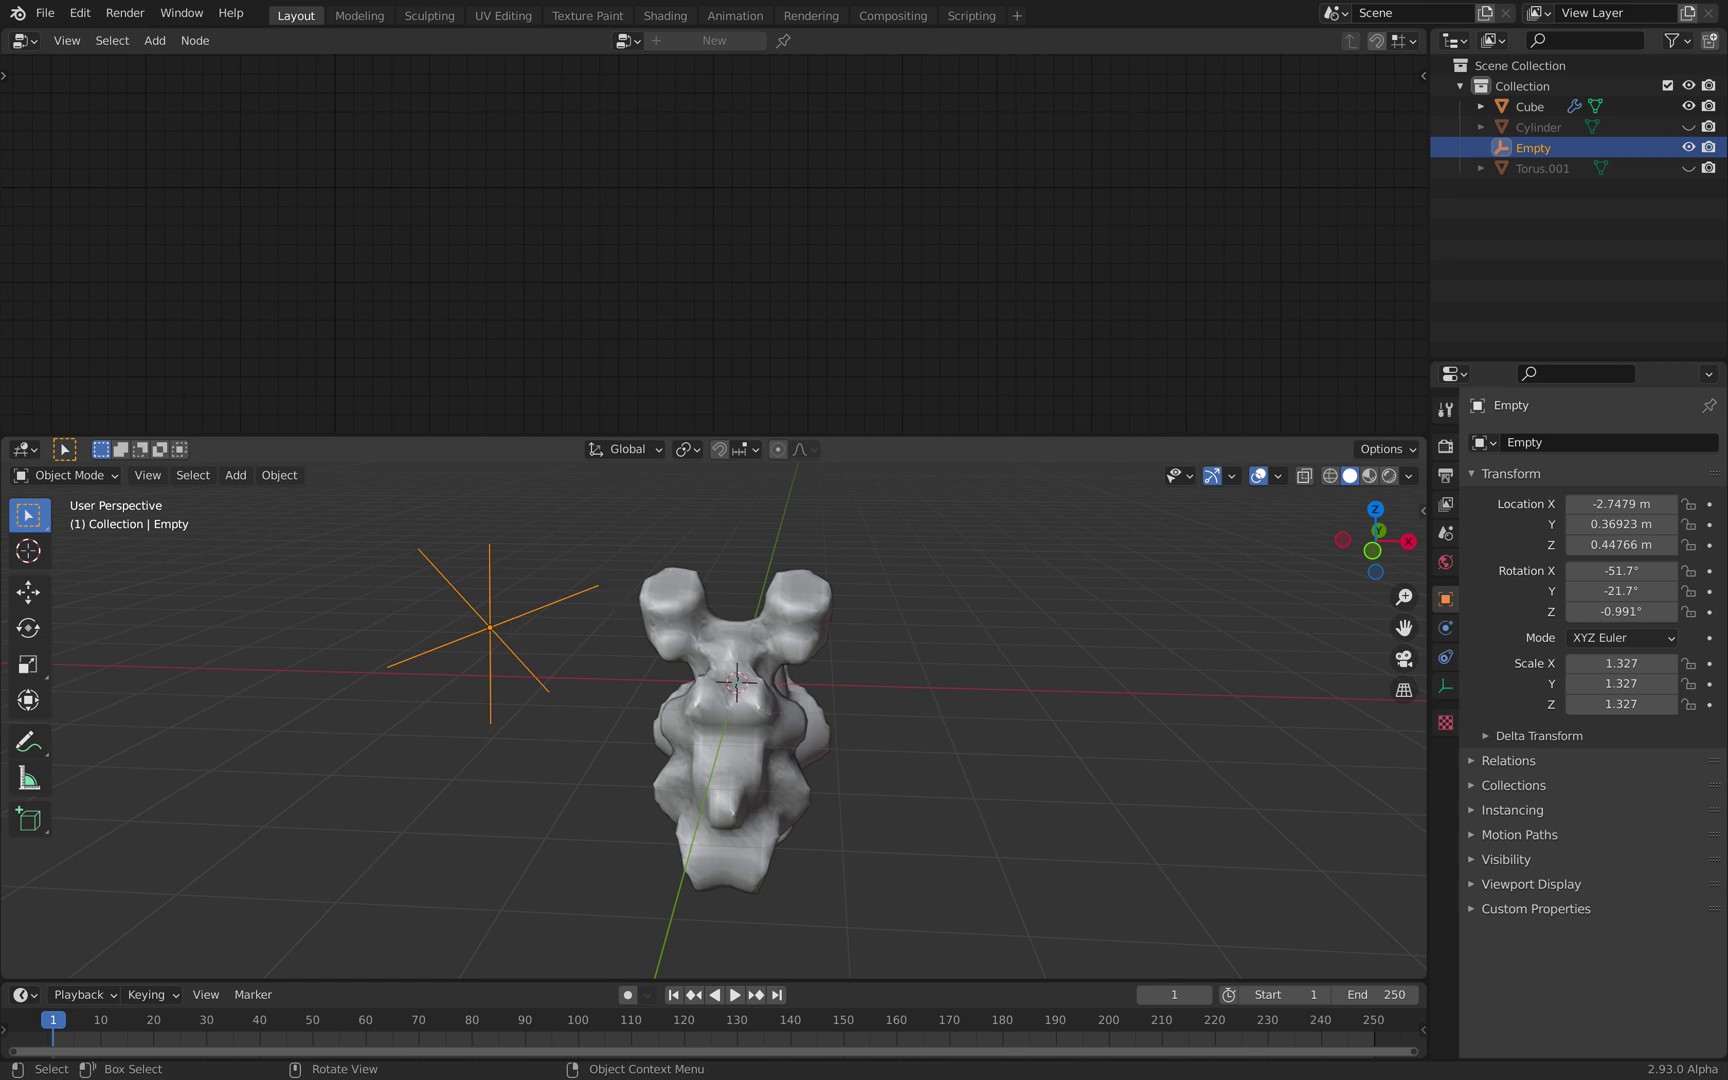
key("r")
key("r")
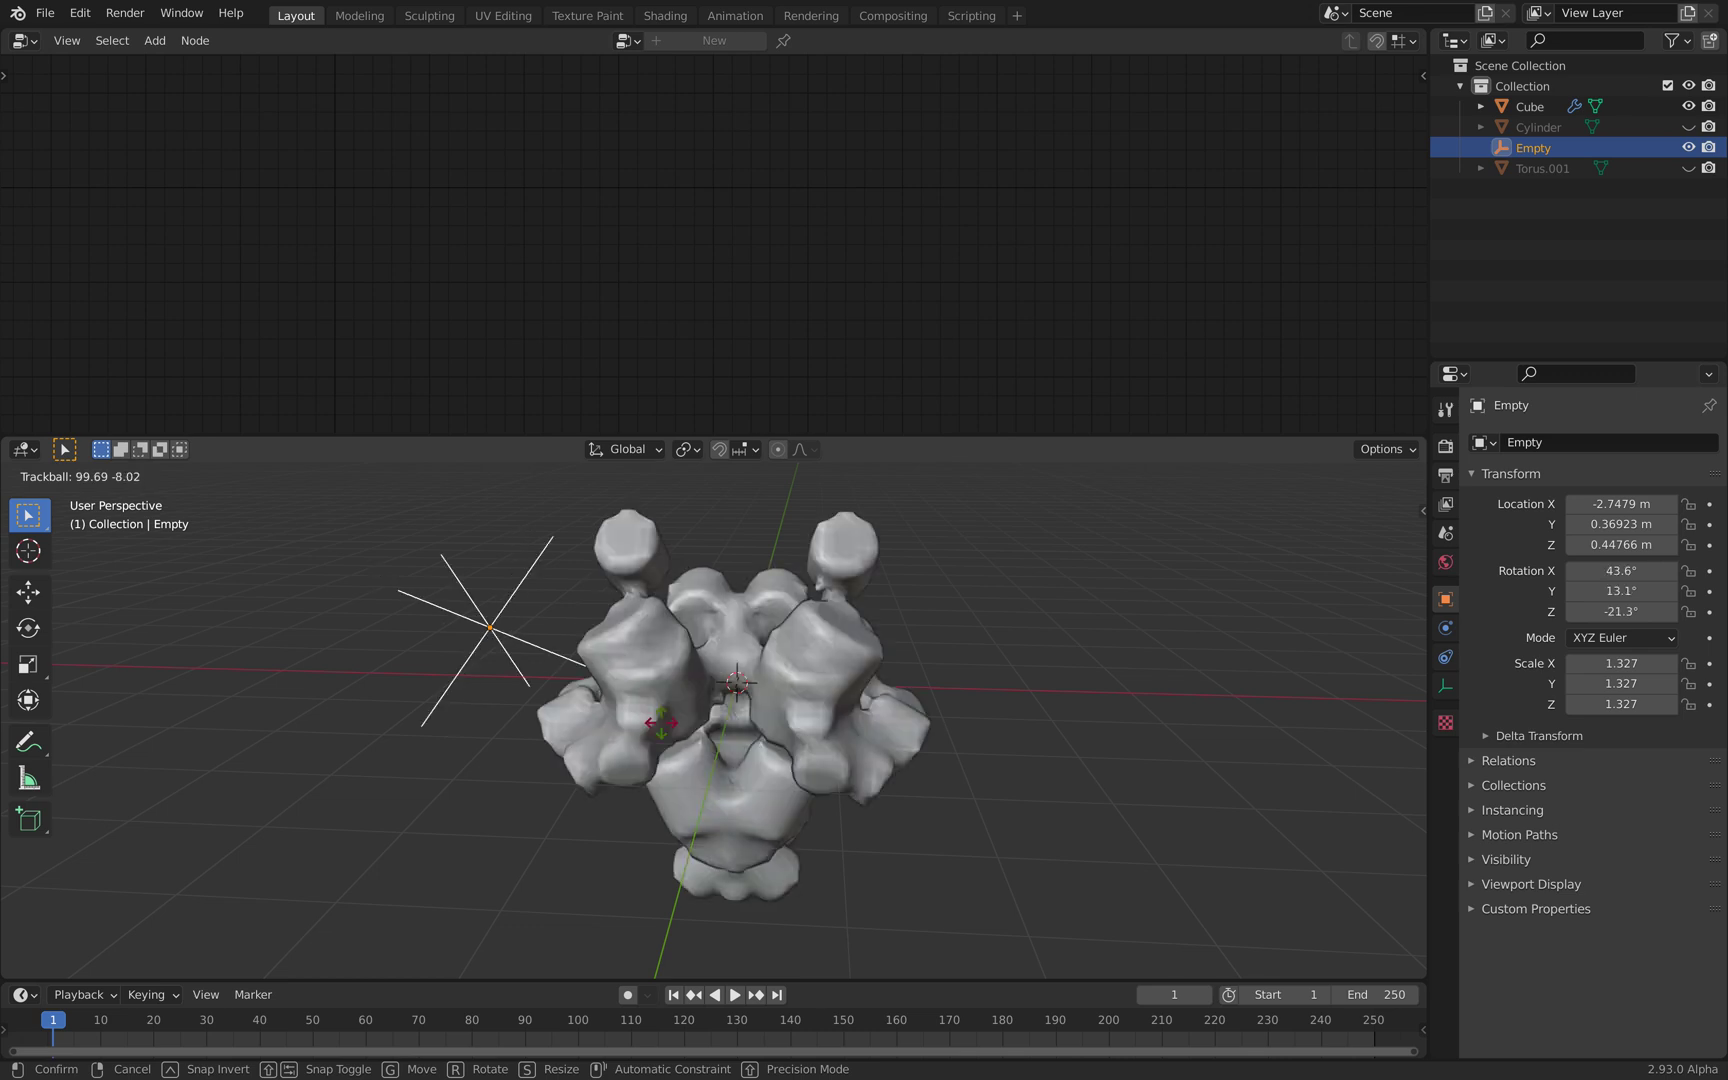
left_click(690, 737)
middle_click_drag(780, 730, 828, 540)
left_click(828, 540)
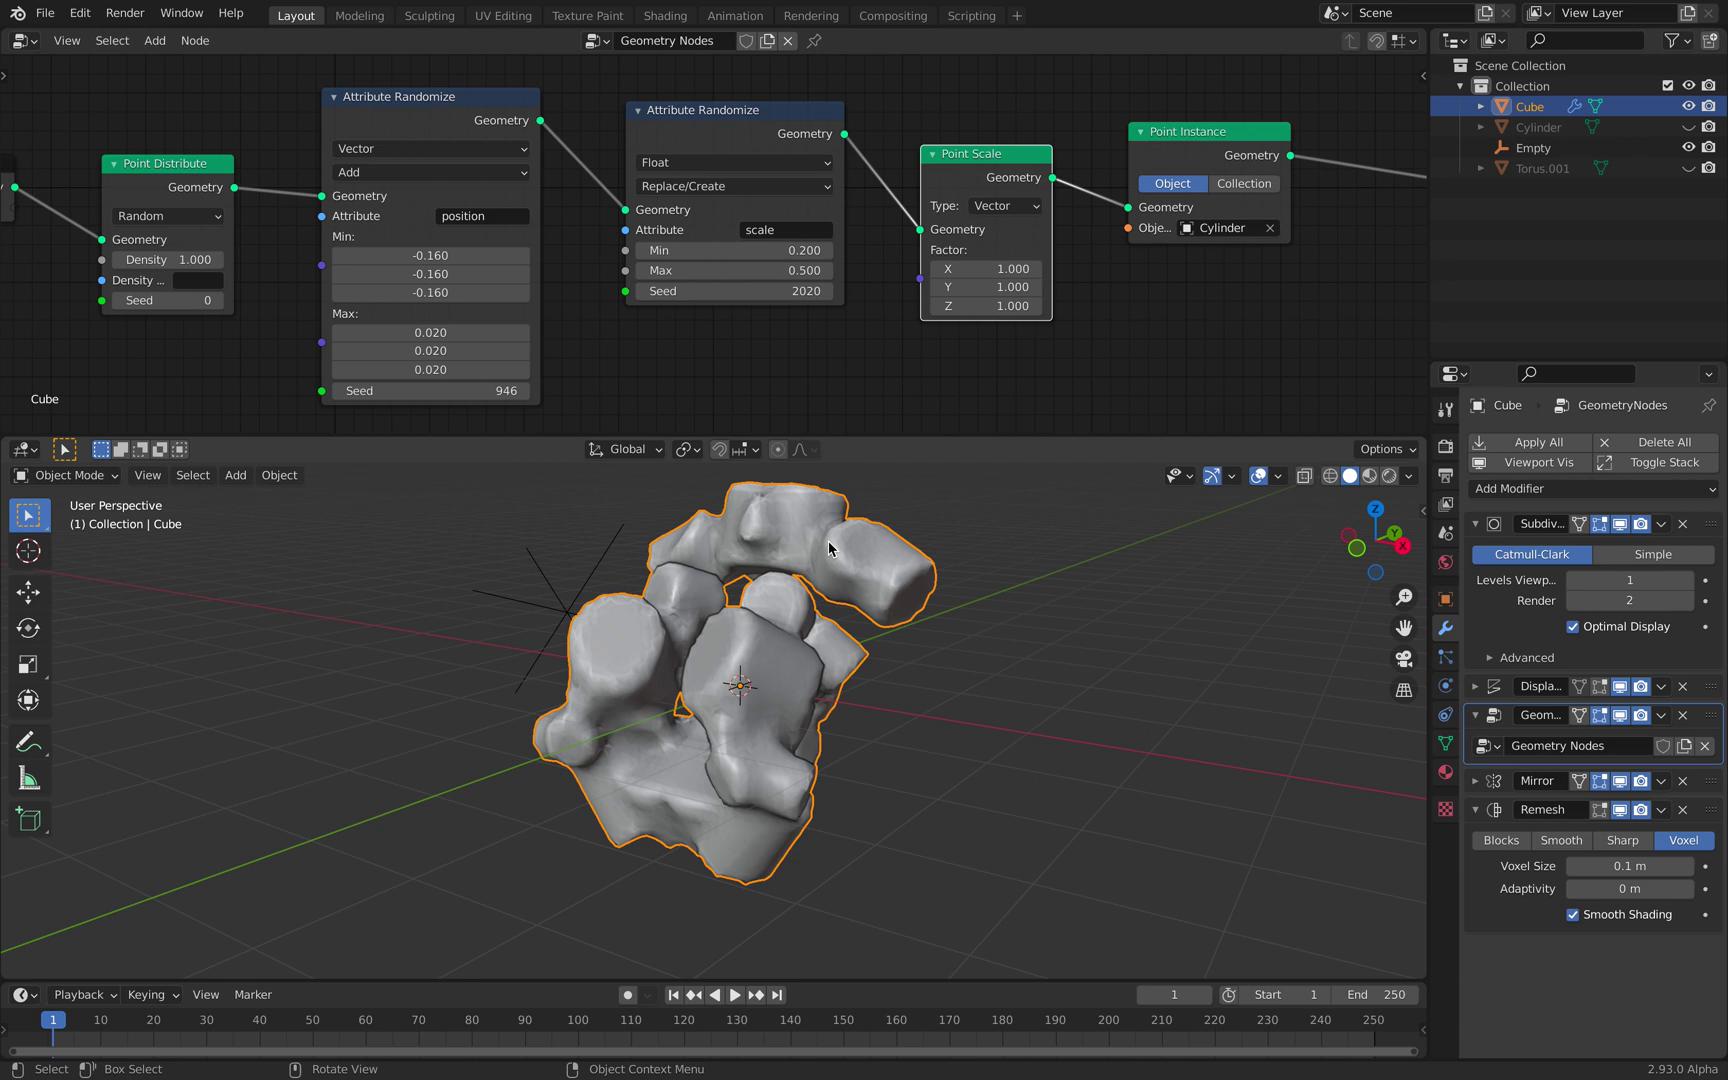
- Save, then set the scale Attribute Randomize data type to Vector
key("ctrl+s")
left_click(735, 162)
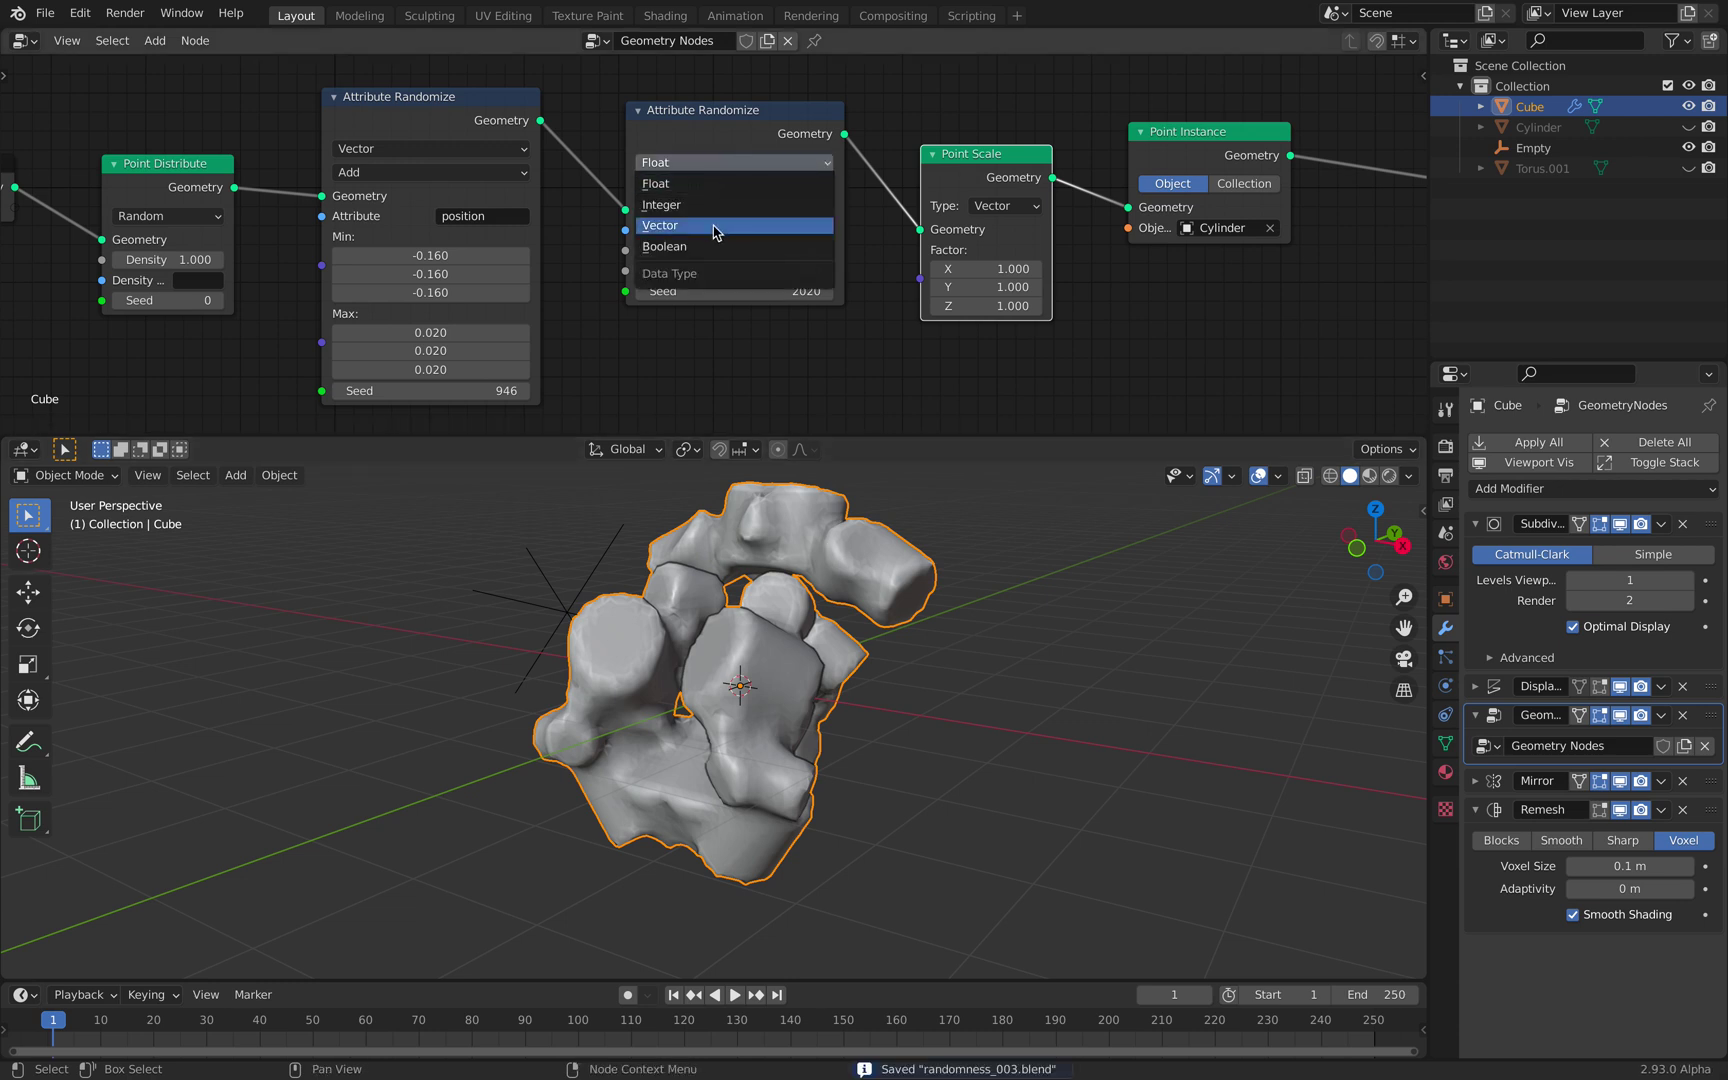
key("Return")
middle_click_drag(949, 683, 976, 683)
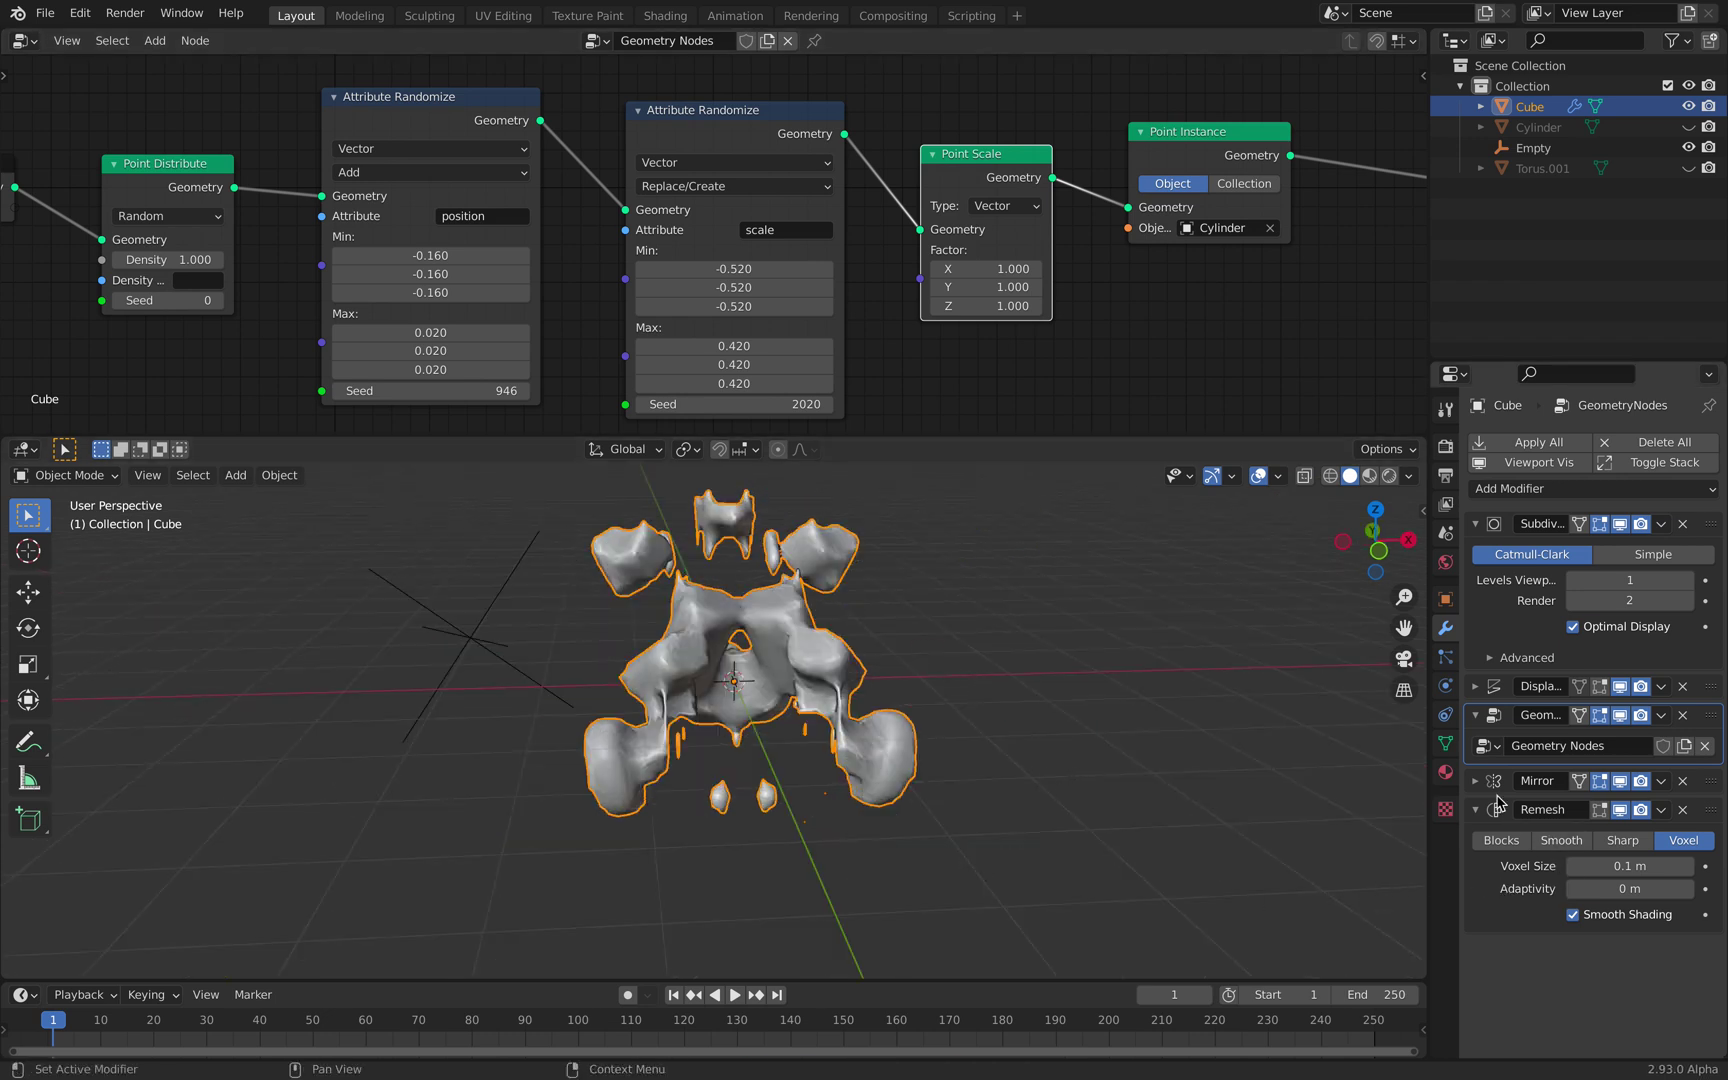
- Delete the Remesh modifier and move the Group Output node beside Point Instance
left_click(1683, 810)
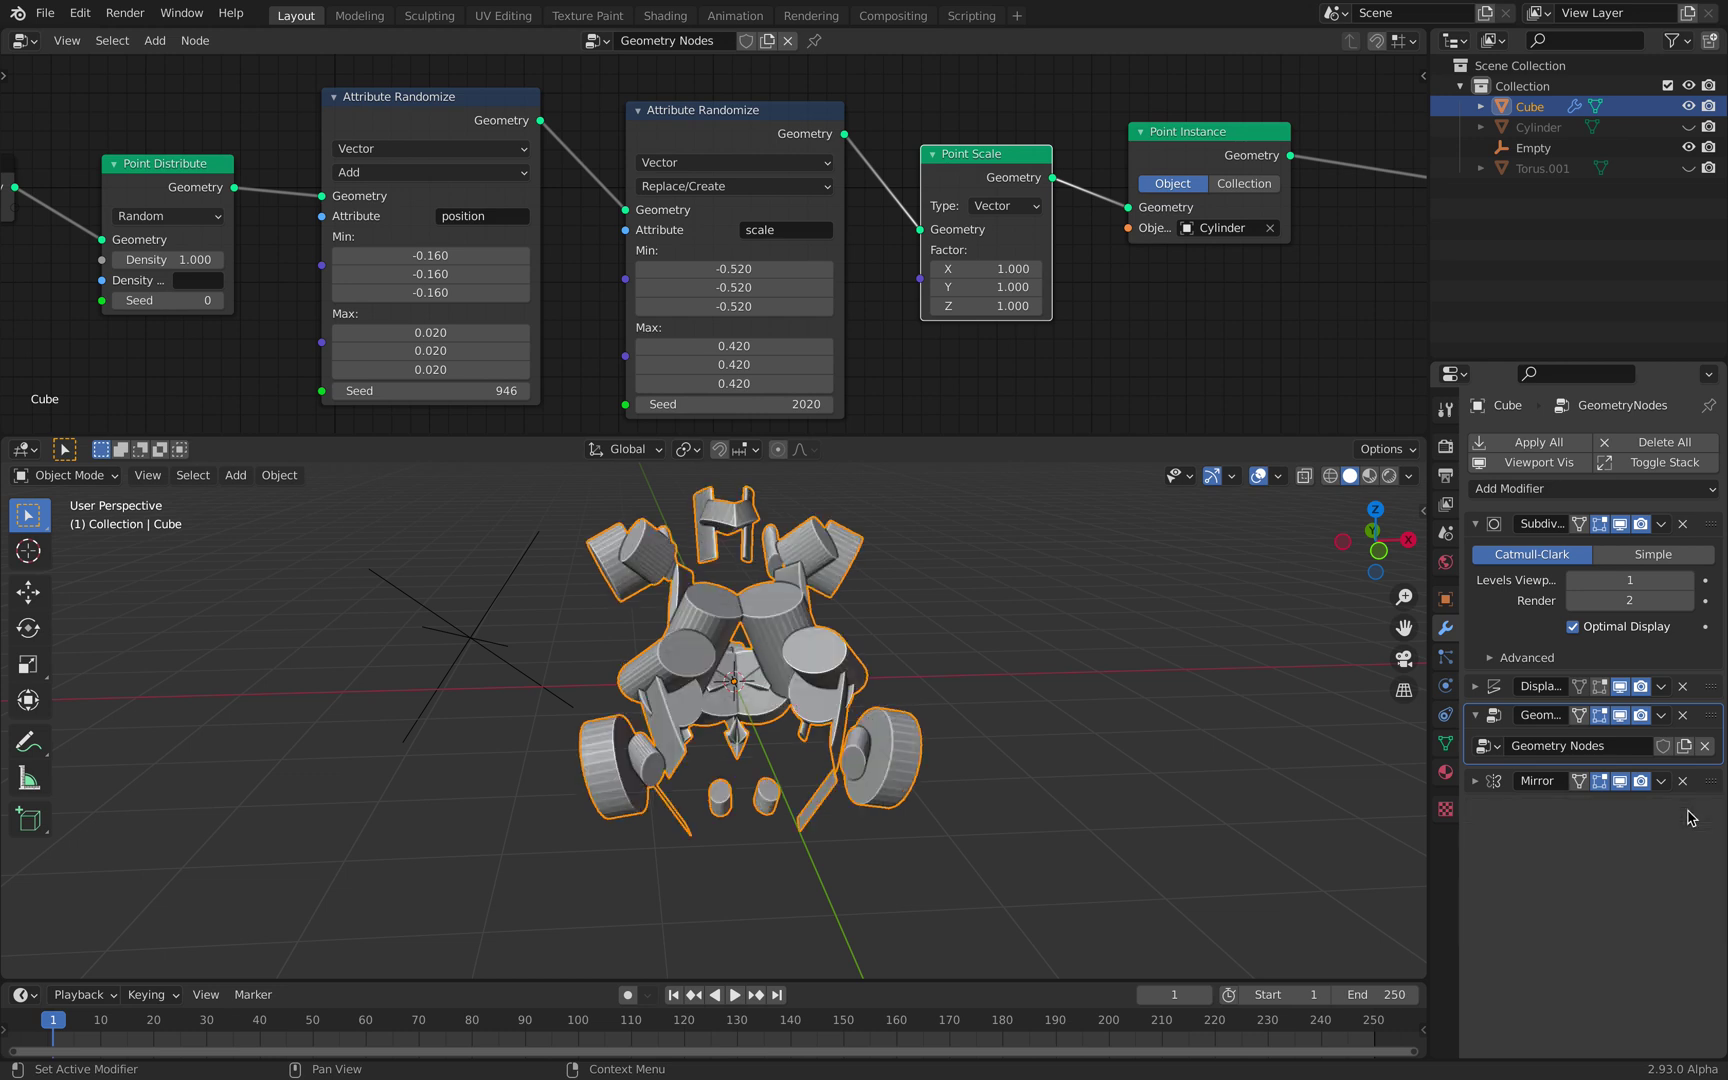
middle_click_drag(955, 757, 985, 780)
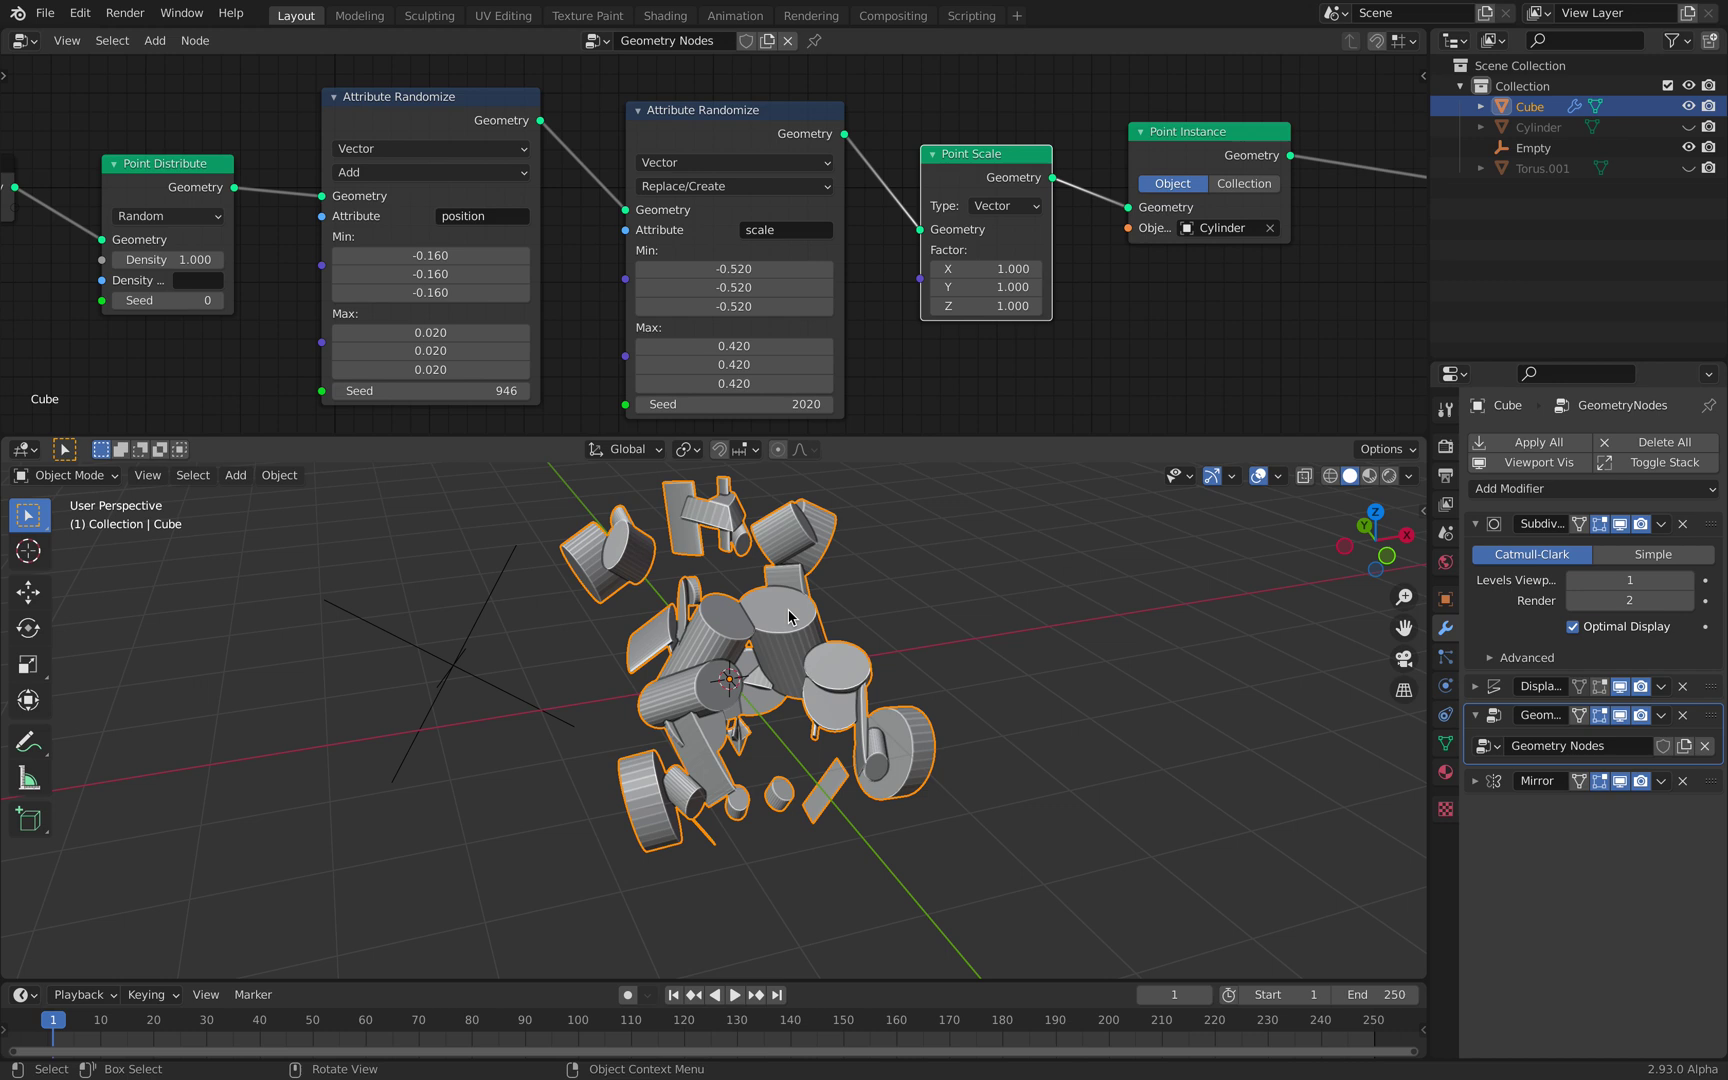
middle_click_drag(806, 586, 819, 580)
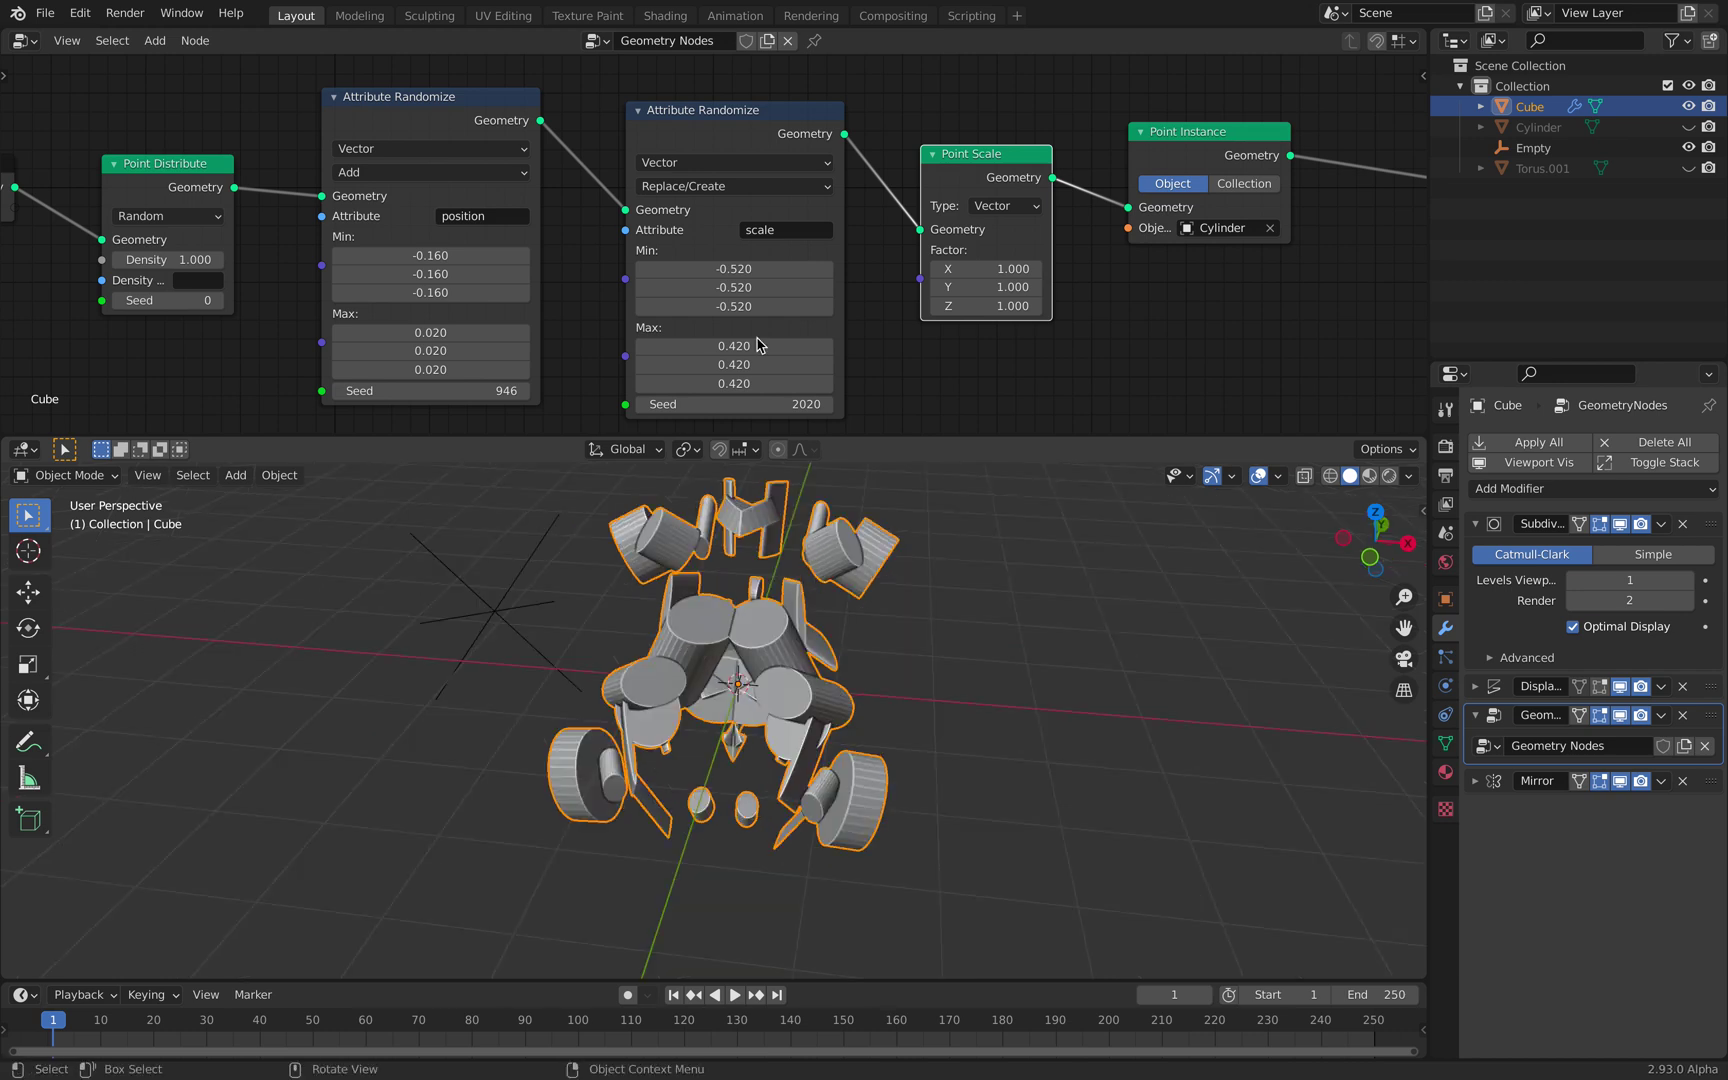
scroll(740, 270, "down", 2)
middle_click_drag(896, 262, 878, 270)
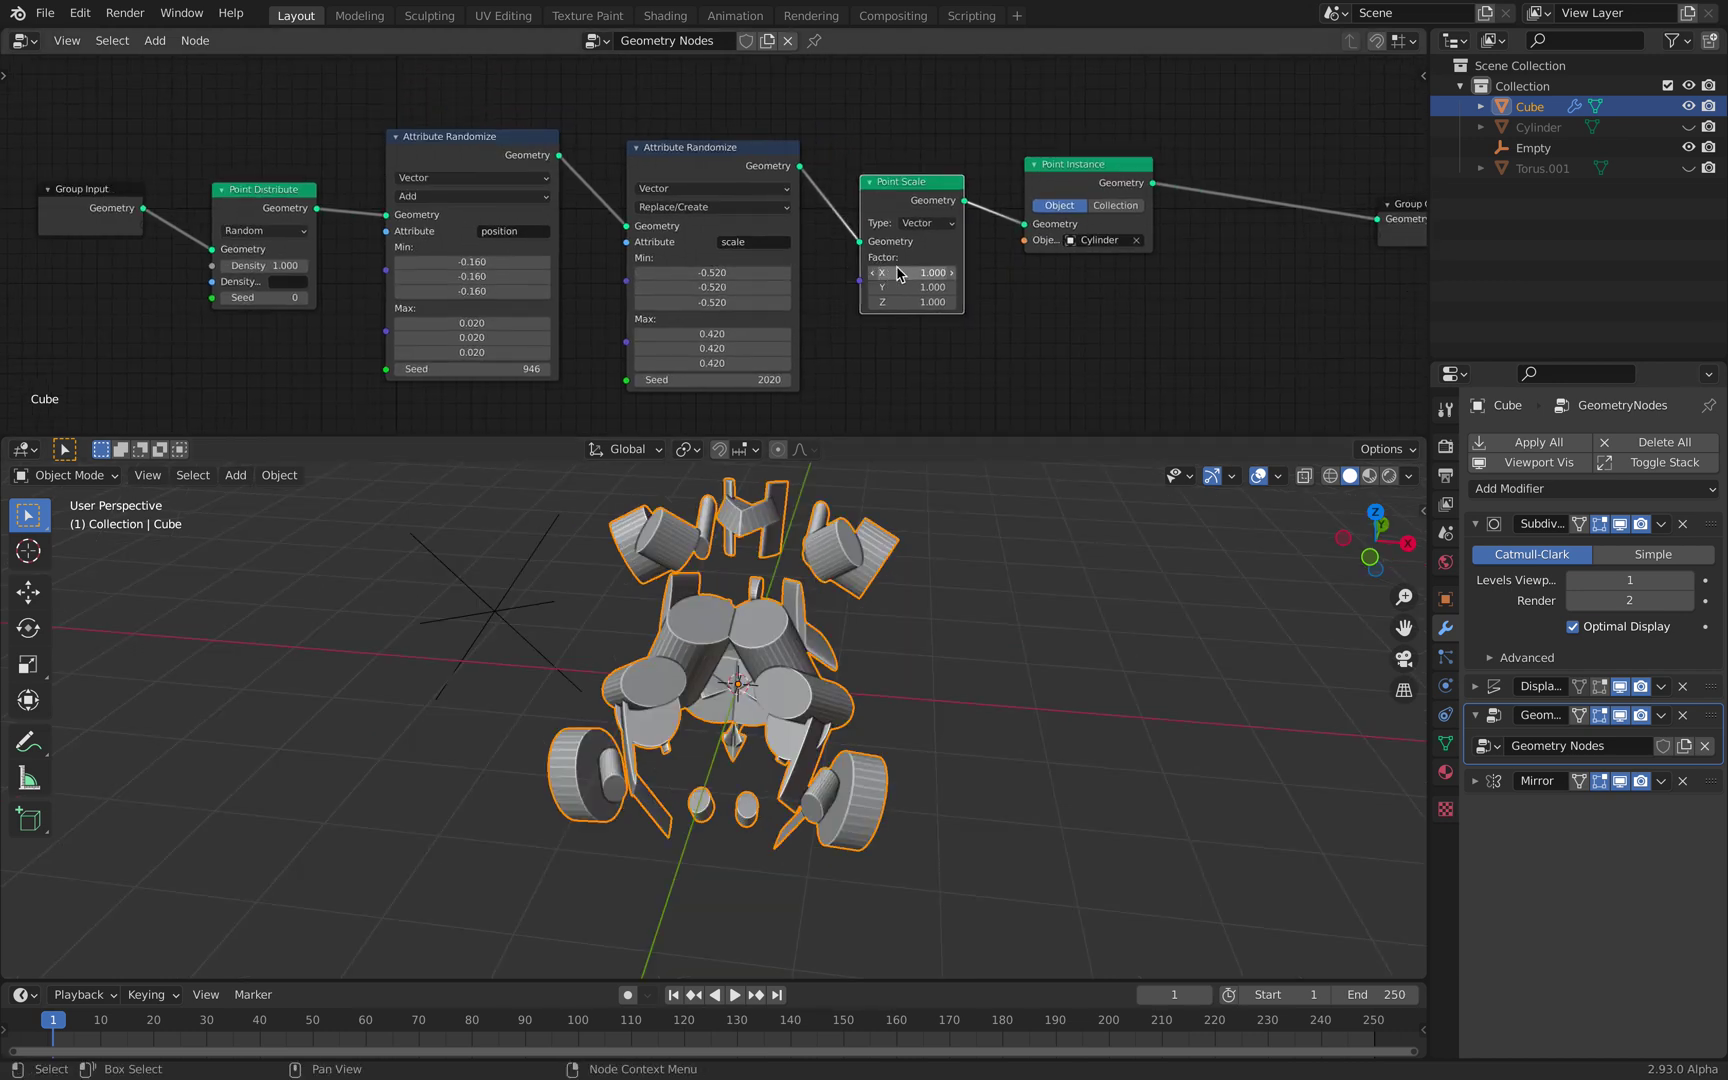
left_click_drag(1411, 214, 1240, 158)
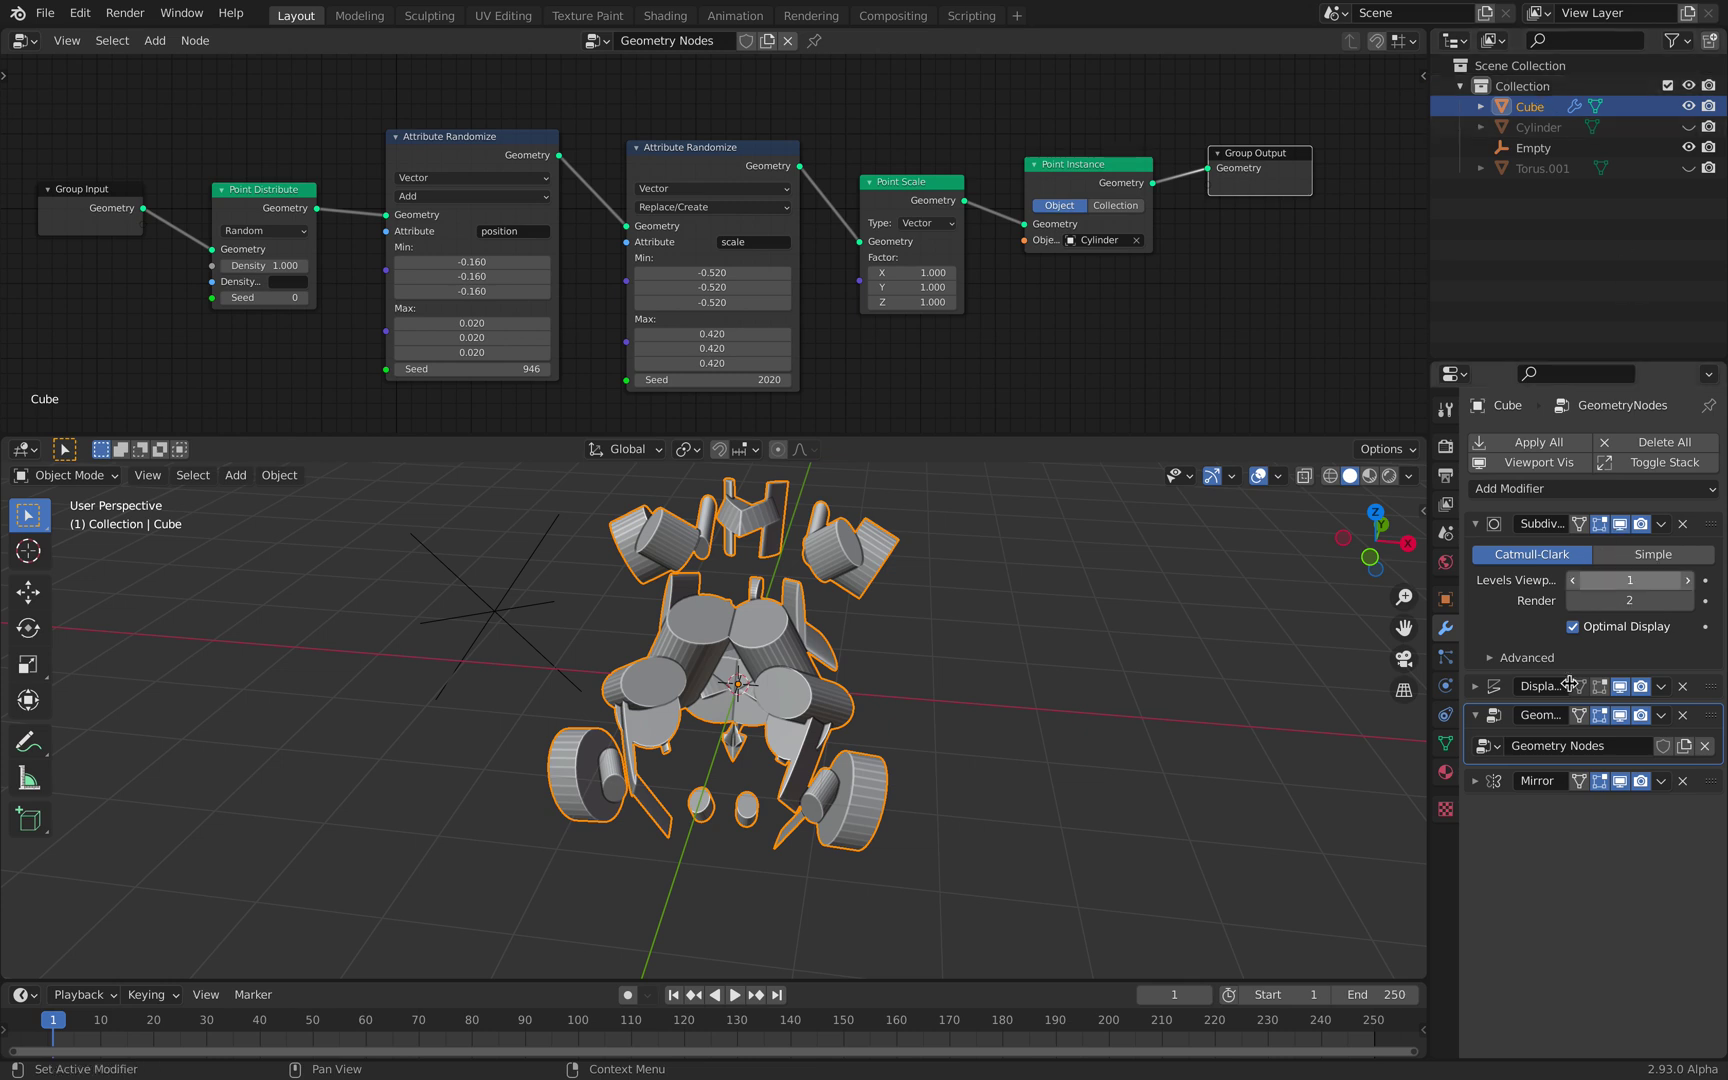
- Set the Displace modifier's Clouds texture Noise Basis to Voronoi F3
left_click(1490, 688)
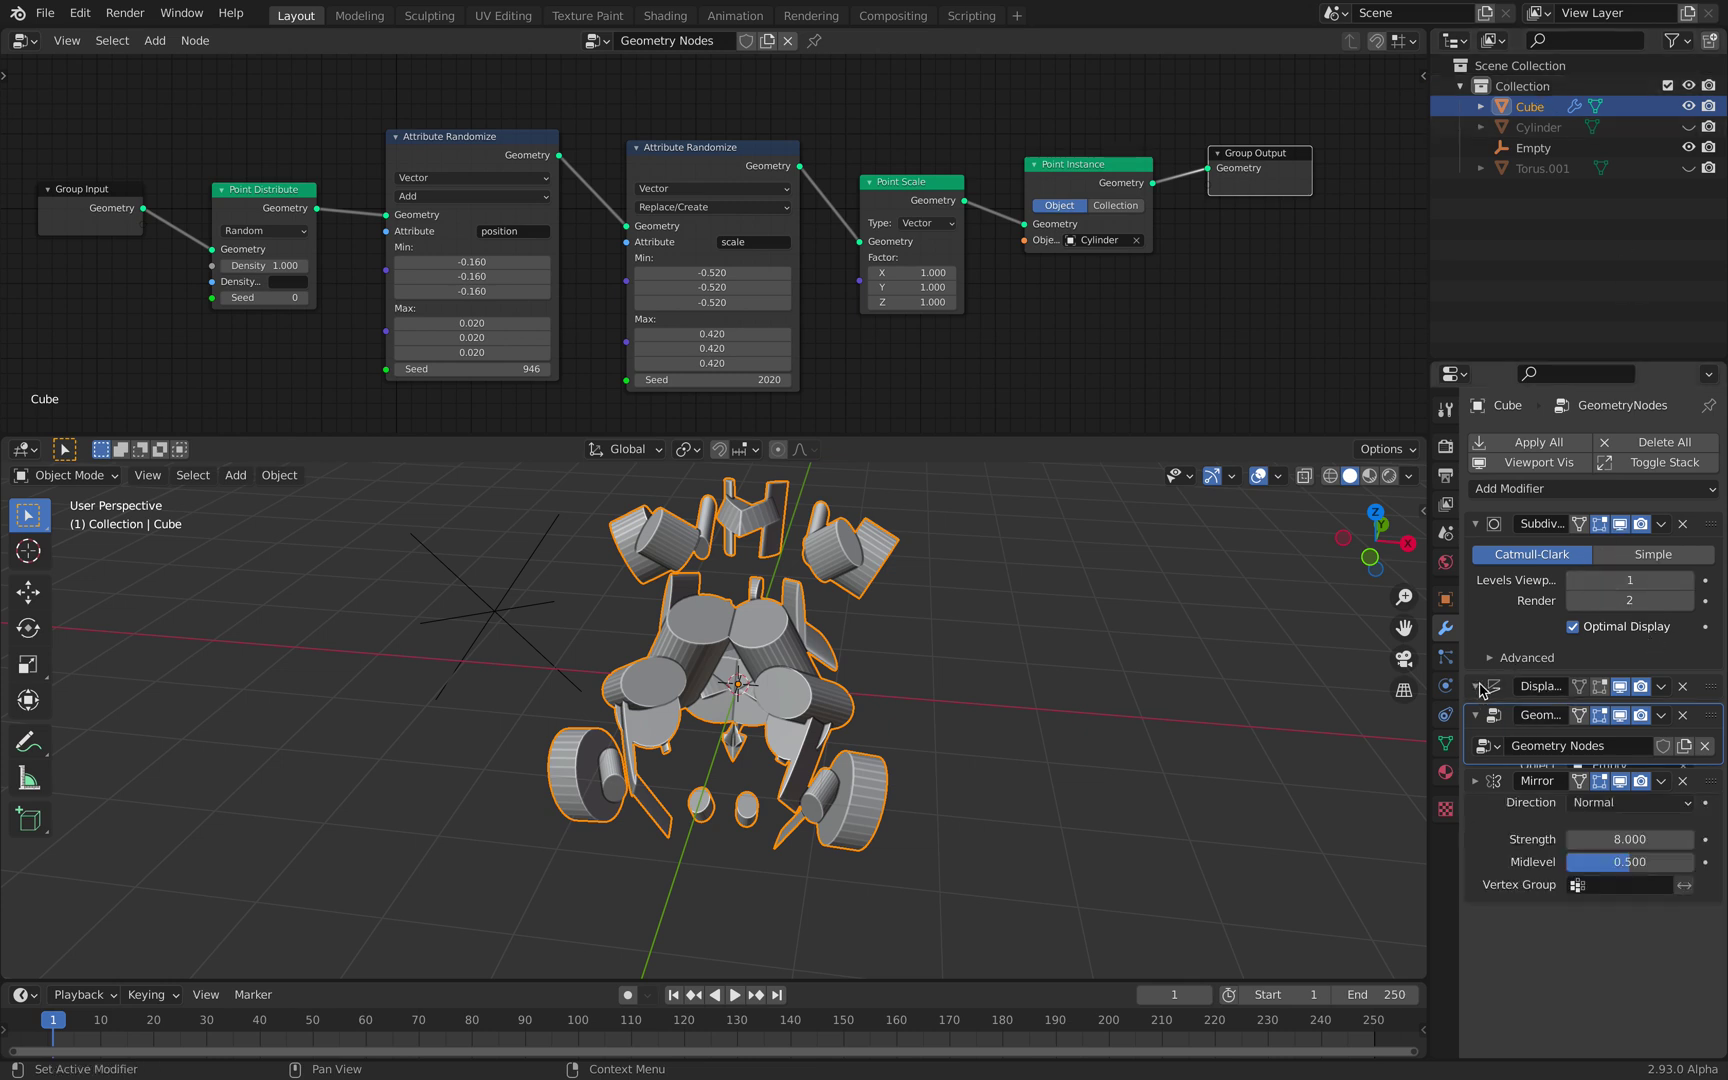
left_click(1705, 717)
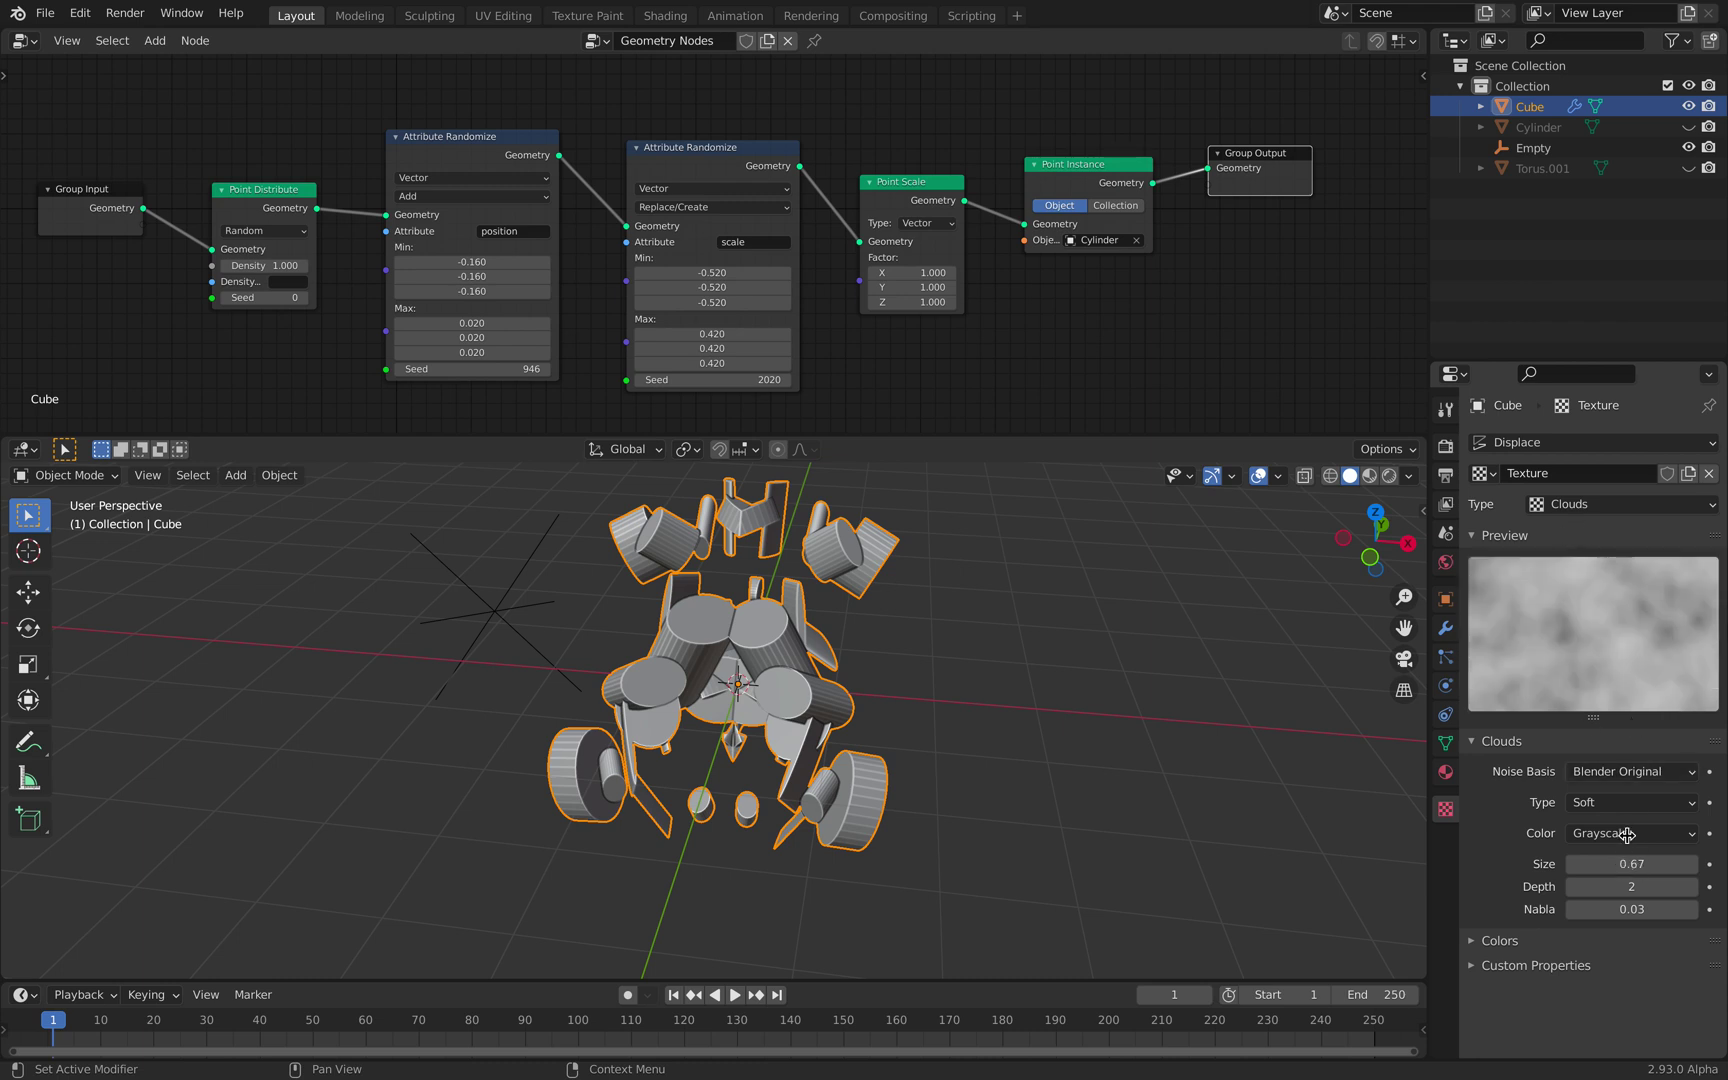
left_click(1613, 775)
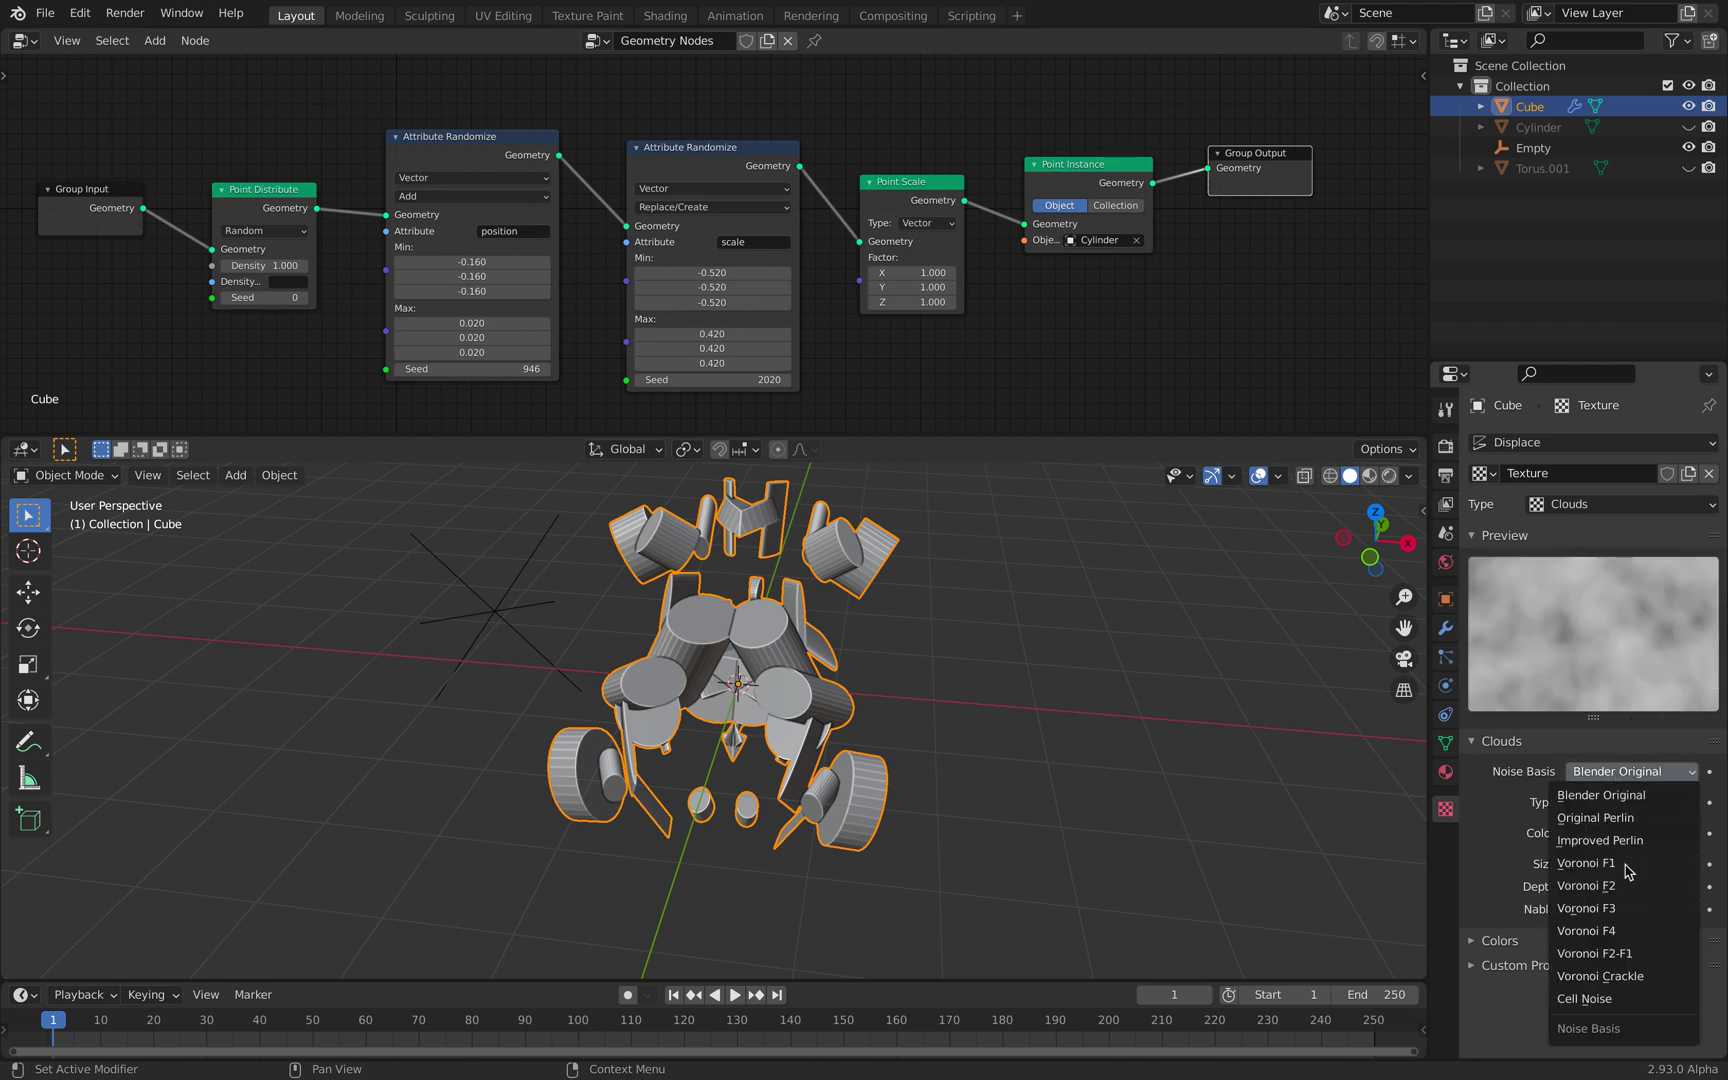
key("Return")
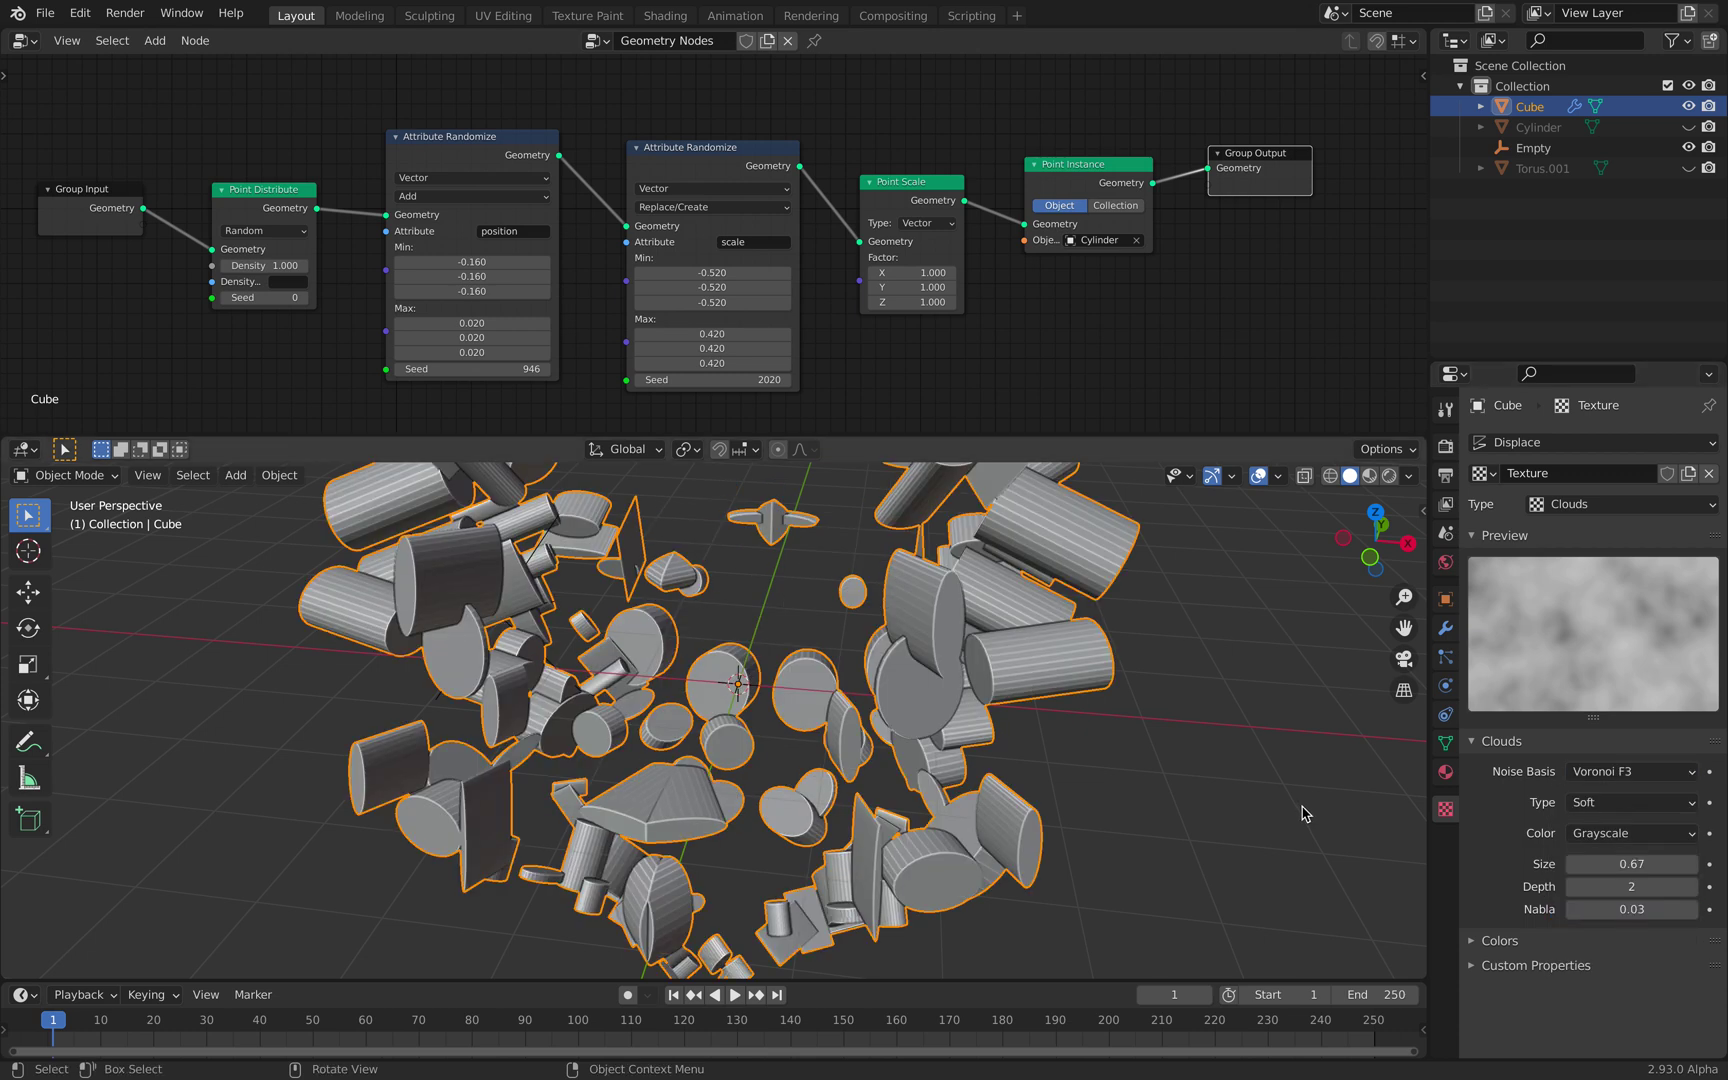
scroll(1155, 730, "down", 5)
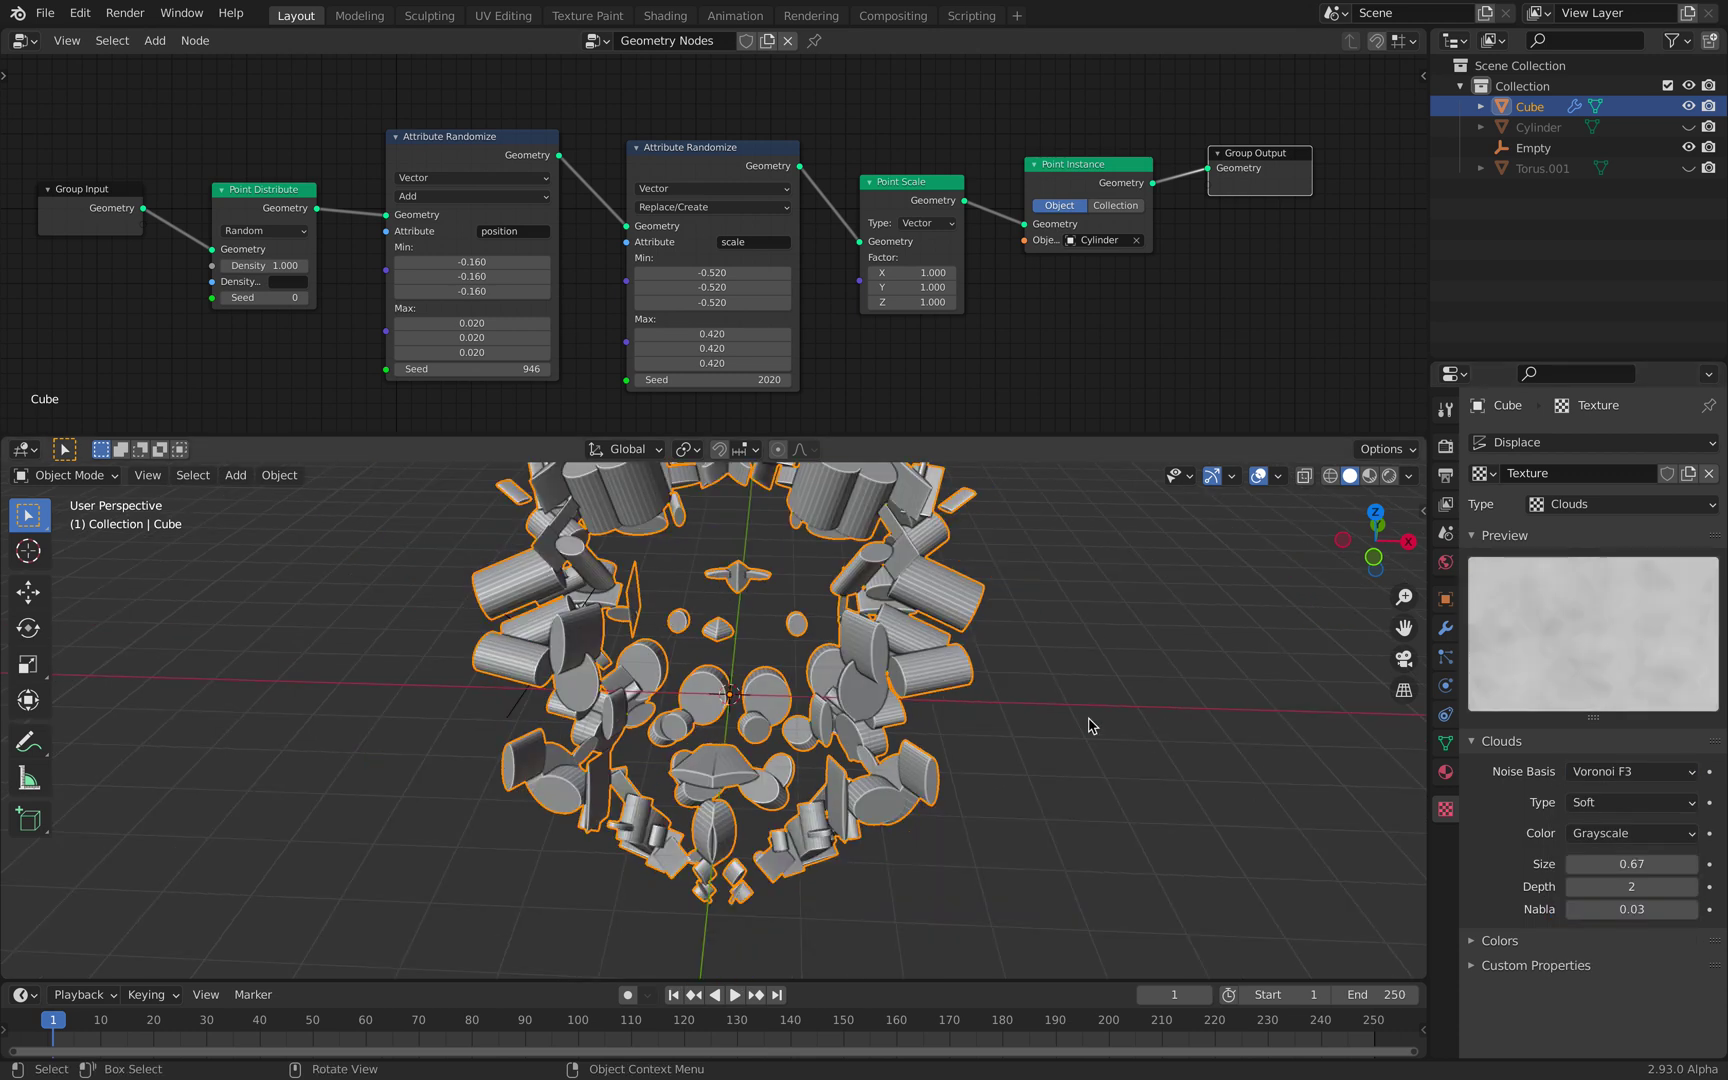
mouse_move(1091, 725)
middle_mouse_down()
mouse_move(1130, 720)
mouse_move(1110, 712)
middle_mouse_up()
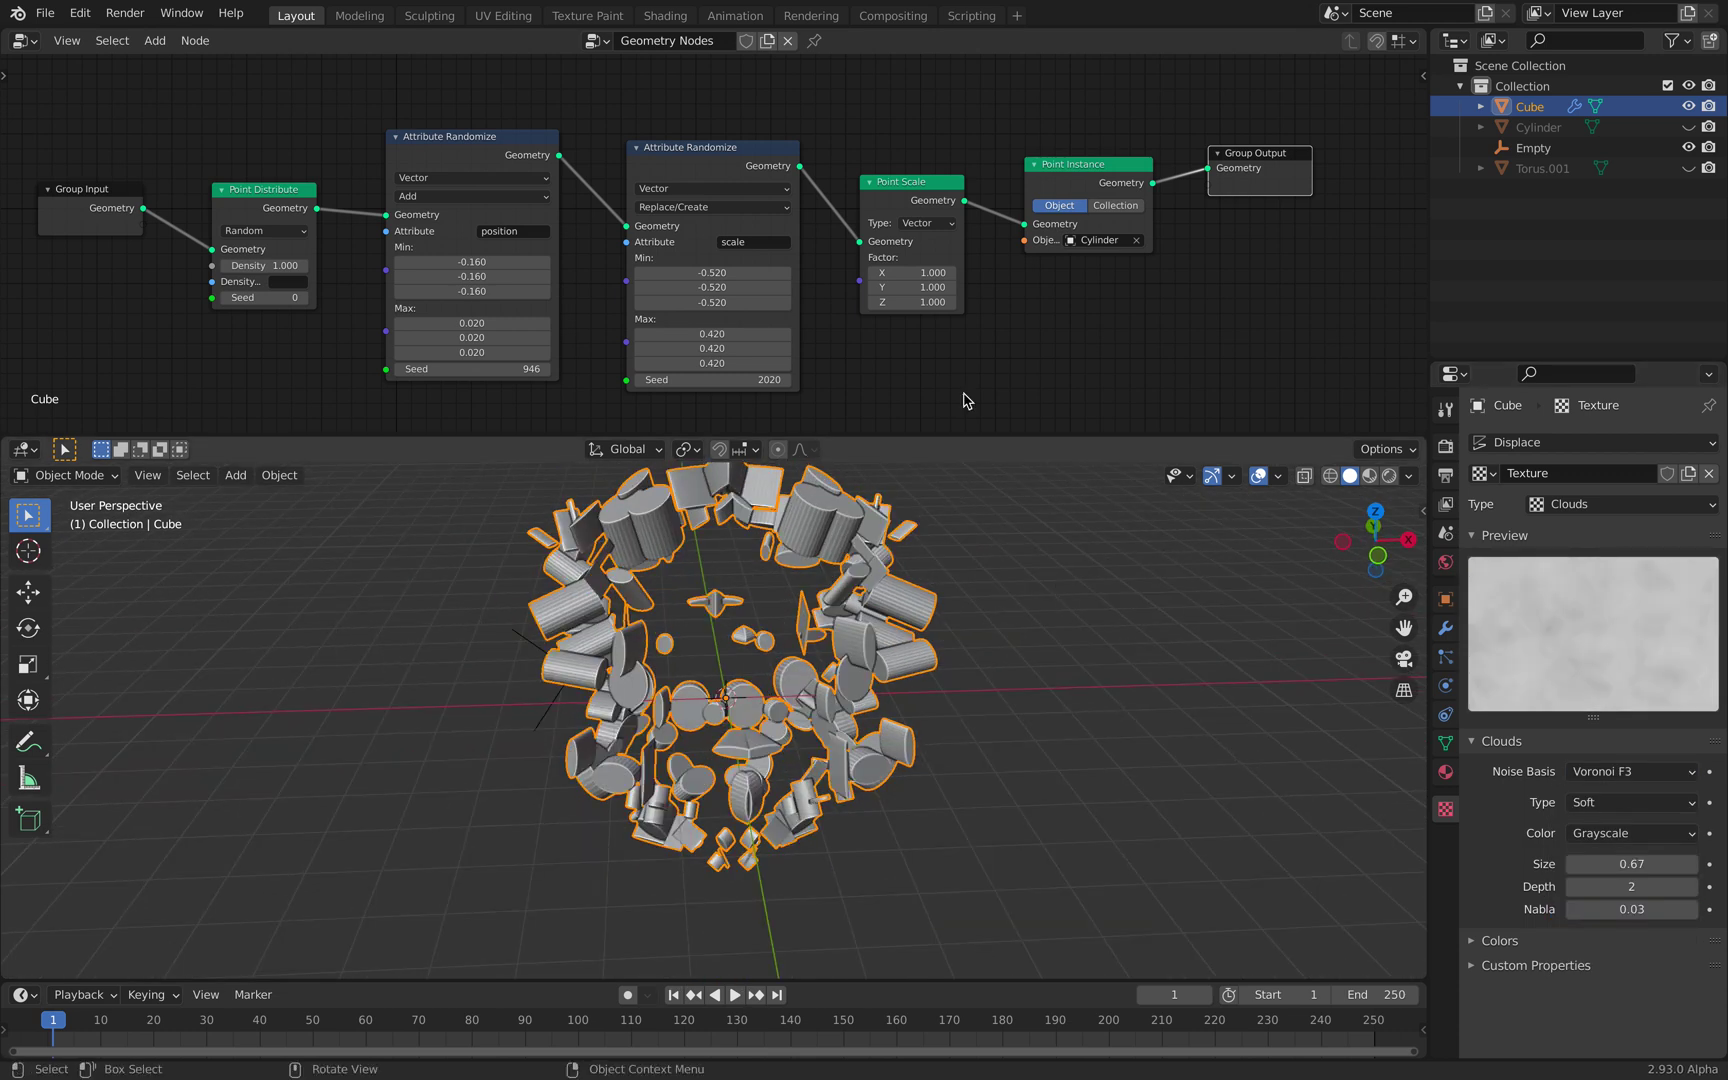
- Set the Point Scale Z factor to 3, after first trying 5
left_click(928, 301)
type("5")
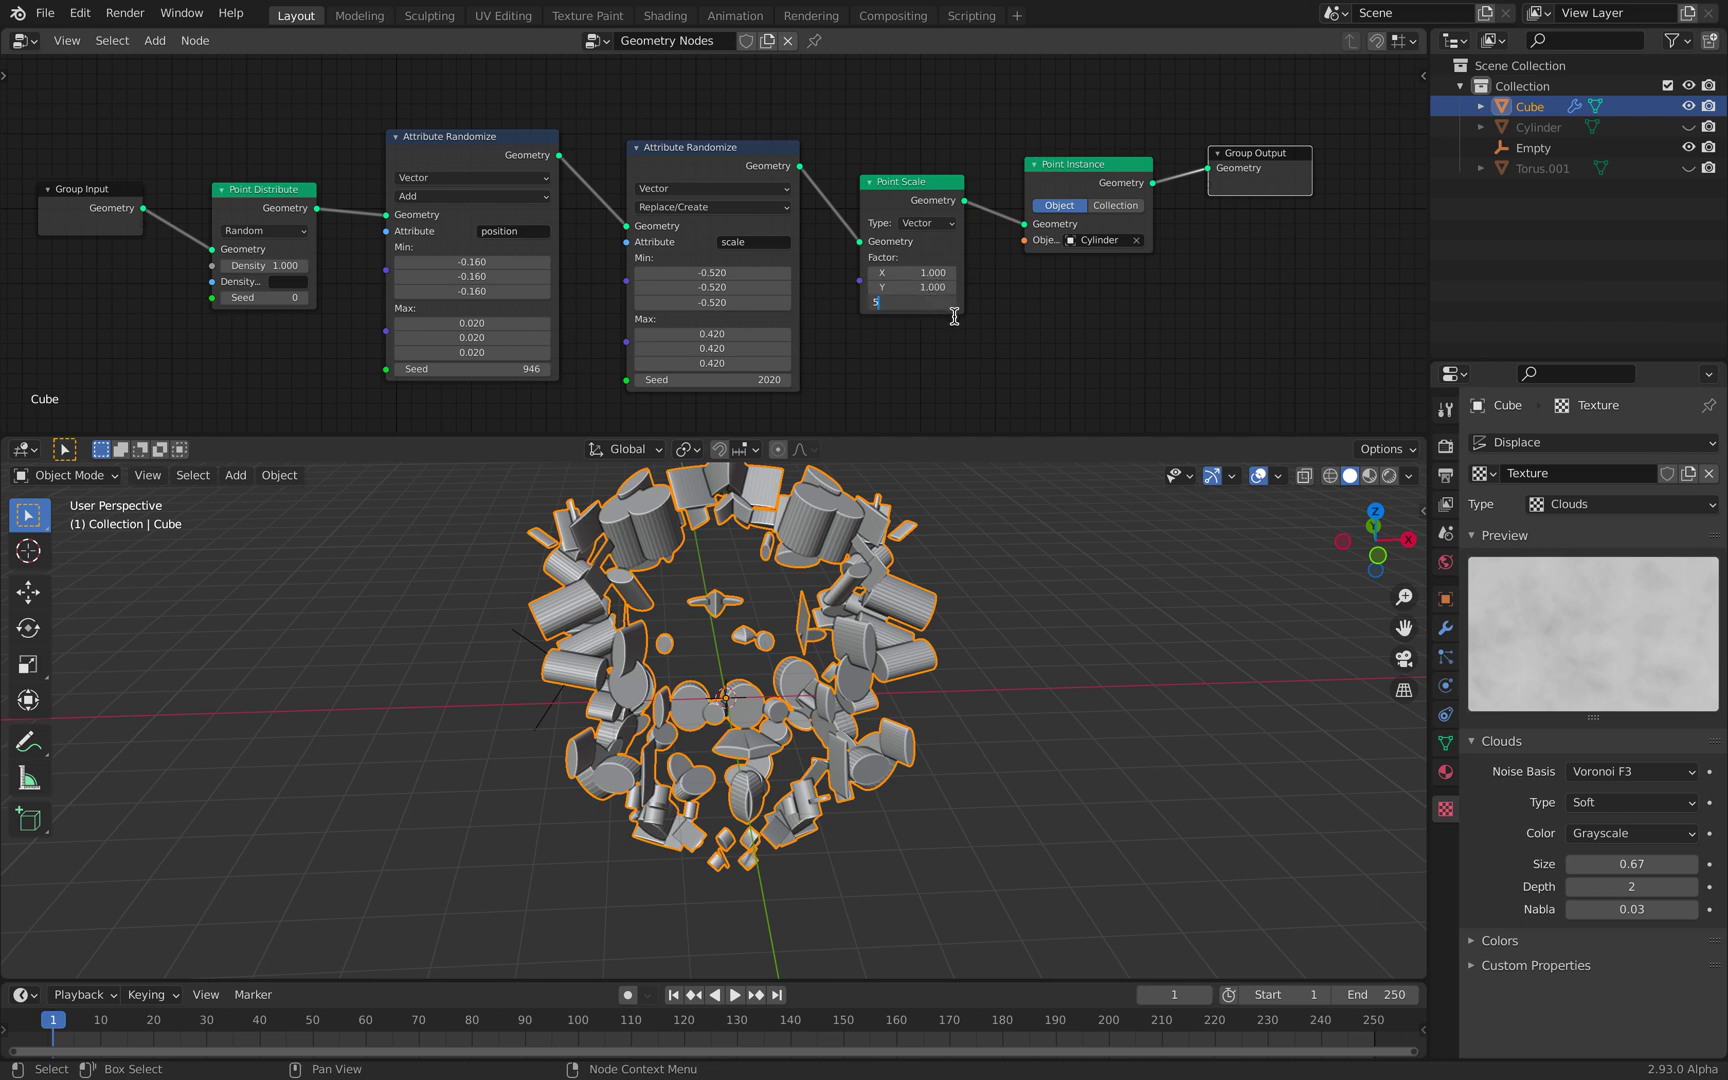
key("Return")
left_click(930, 301)
type("3")
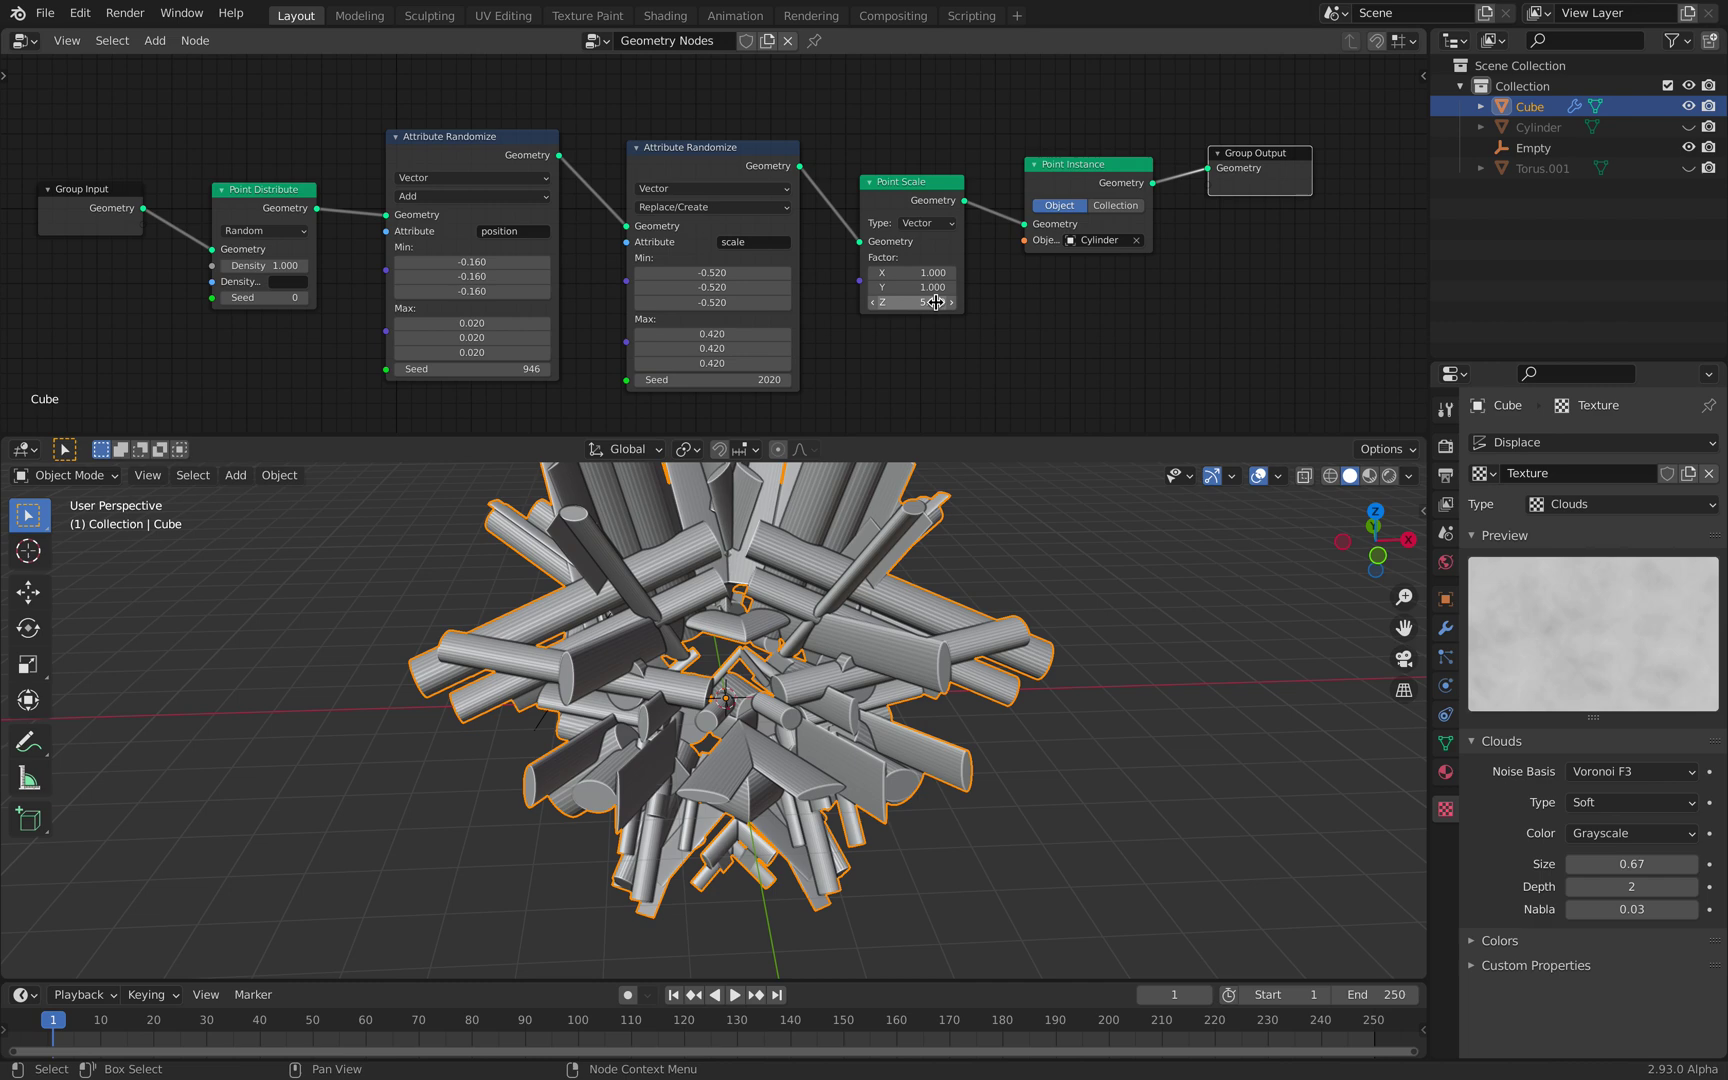
key("Return")
middle_click_drag(914, 674, 1380, 850)
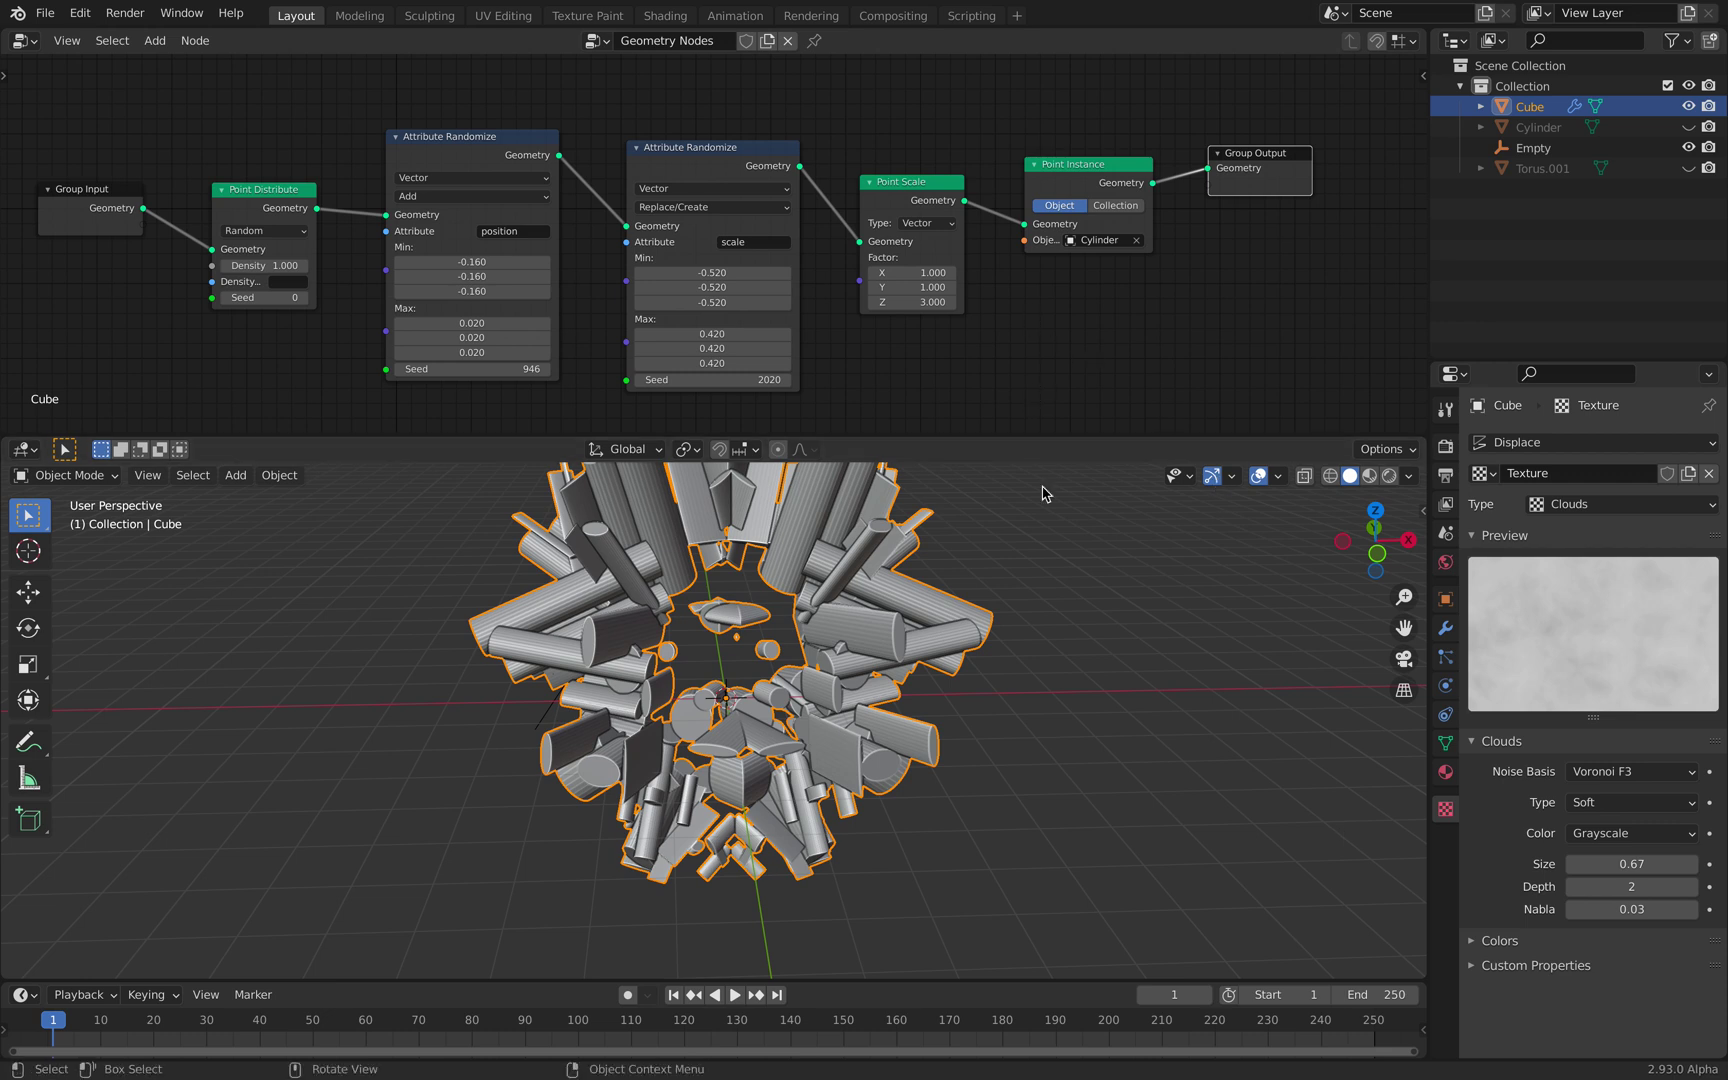
left_click(1088, 617)
middle_click_drag(722, 492, 730, 492)
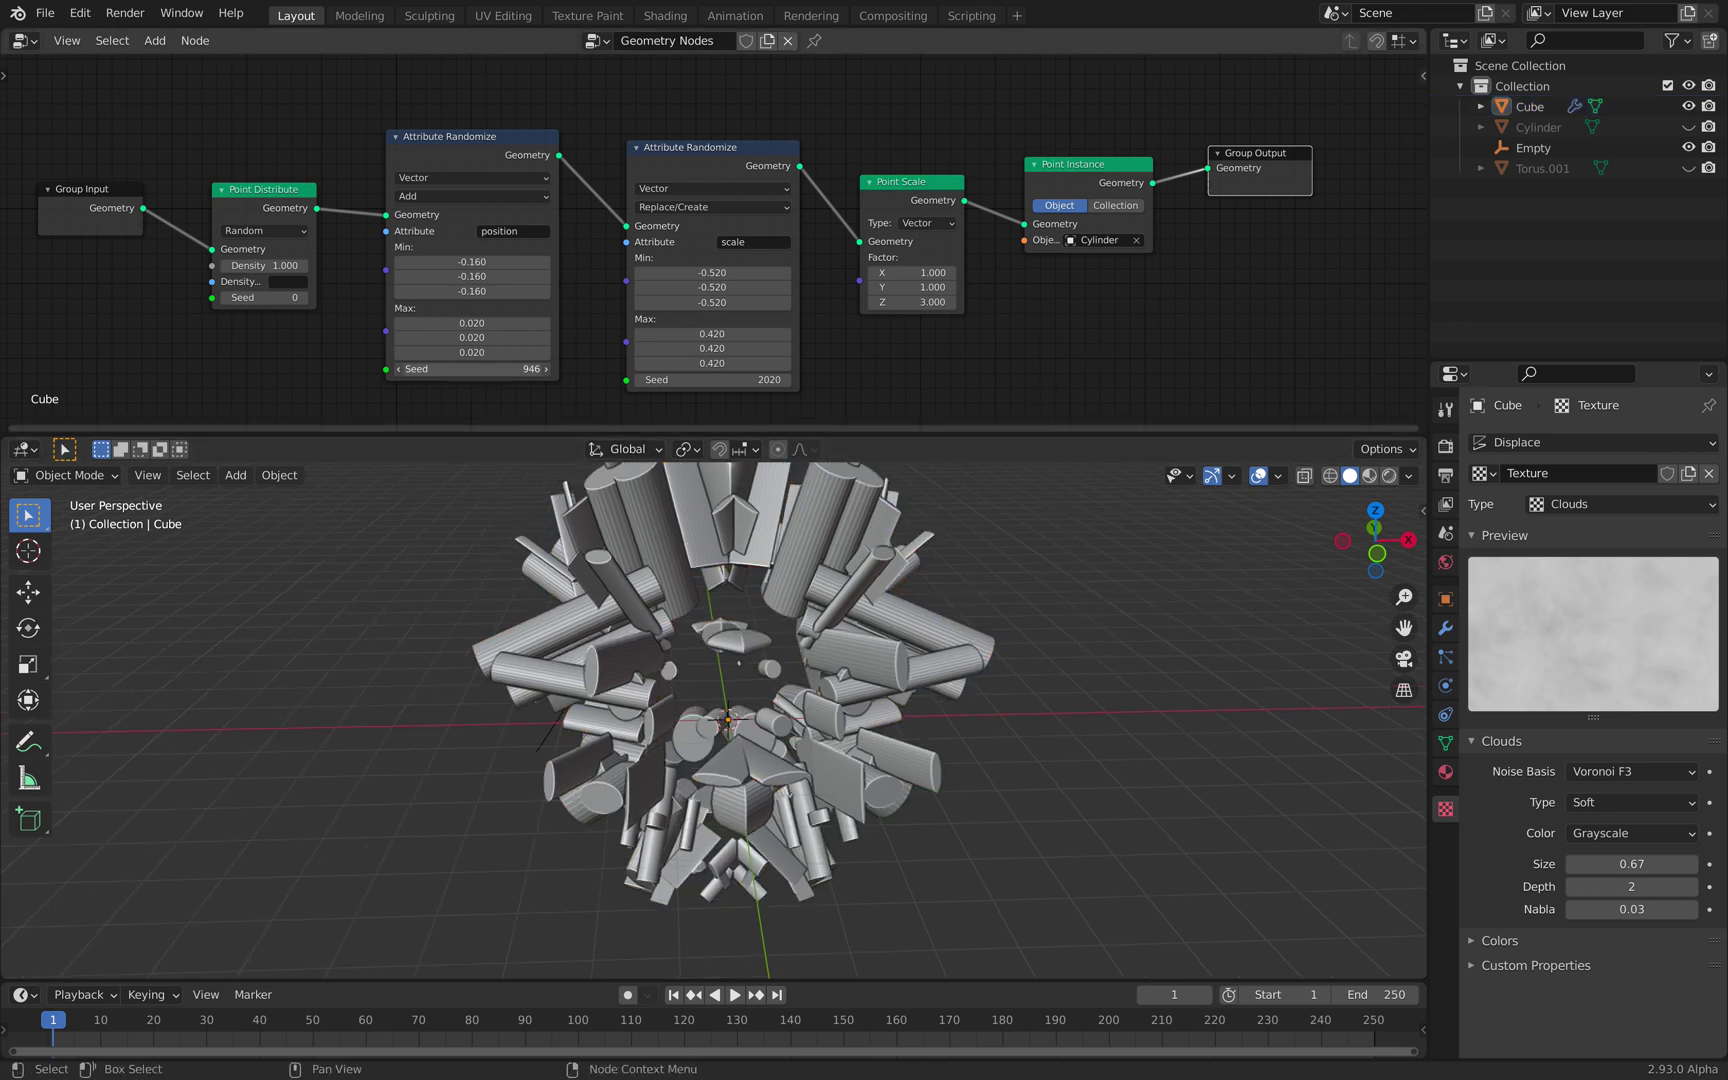
- Raise the first Attribute Randomize seed to 1784 to reshuffle instance positions
left_click_drag(470, 369, 705, 369)
scroll(453, 147, "up", 2)
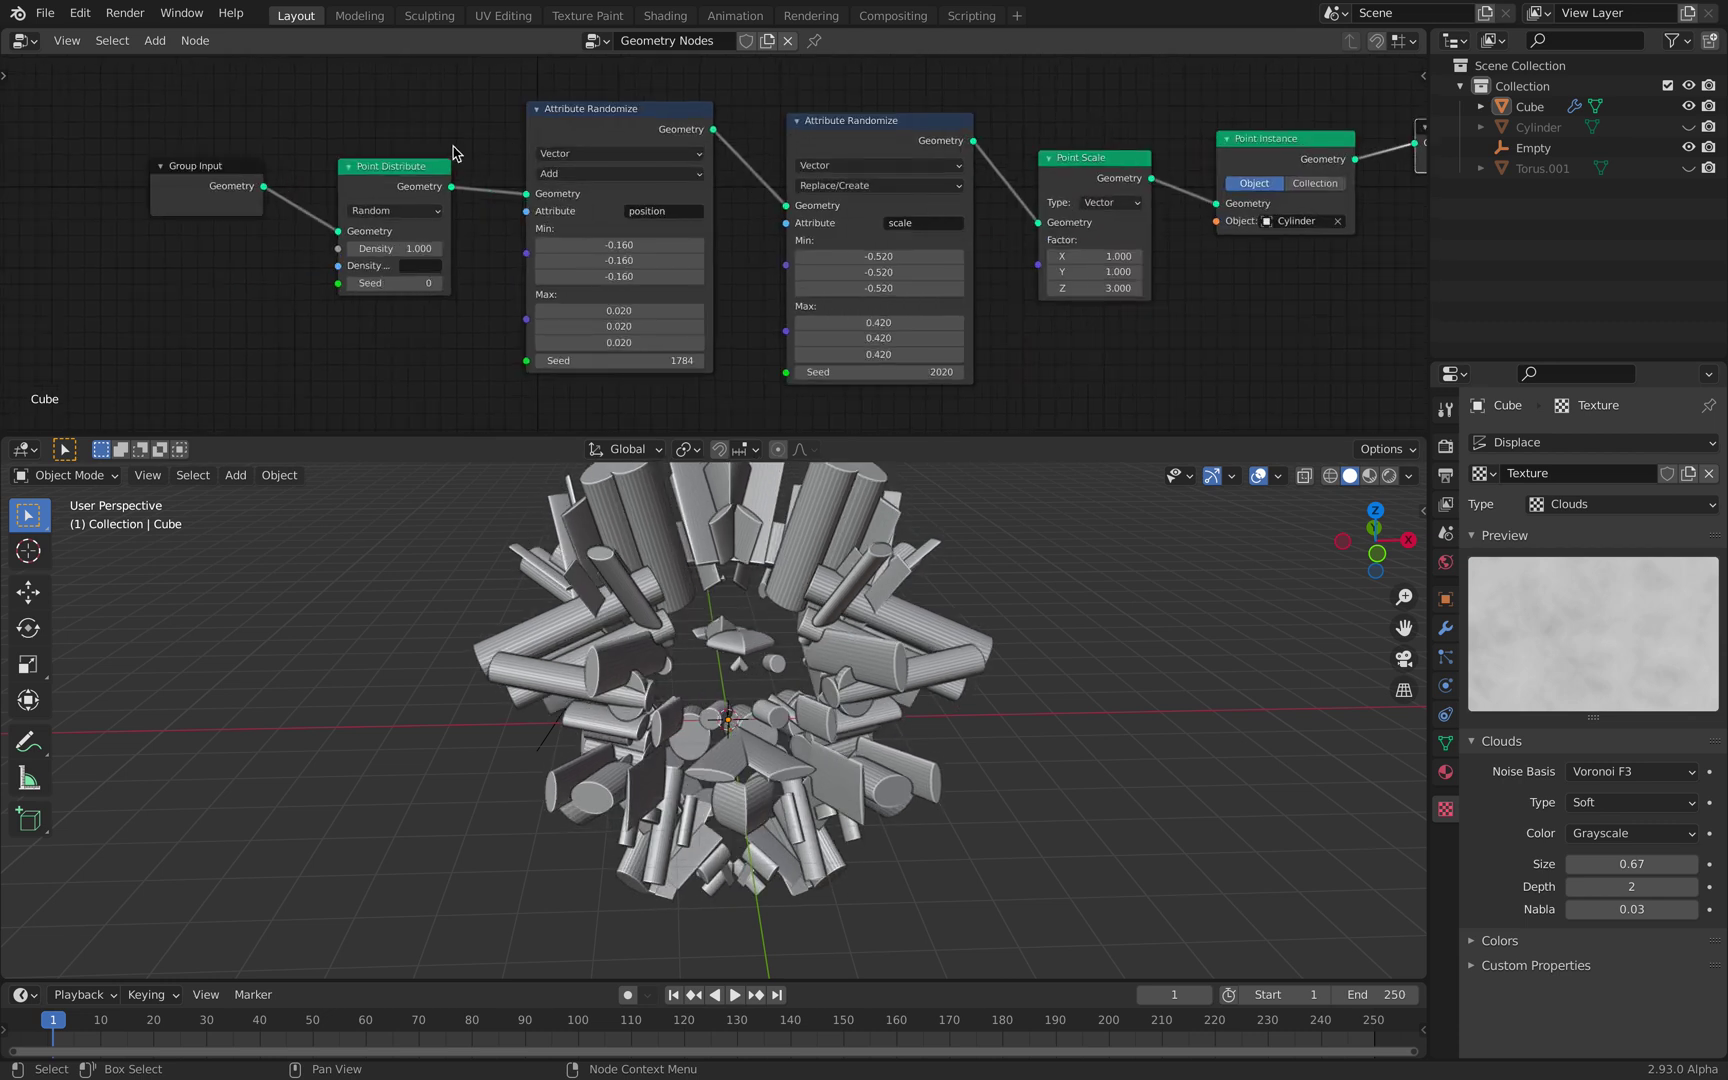
scroll(335, 155, "up", 2)
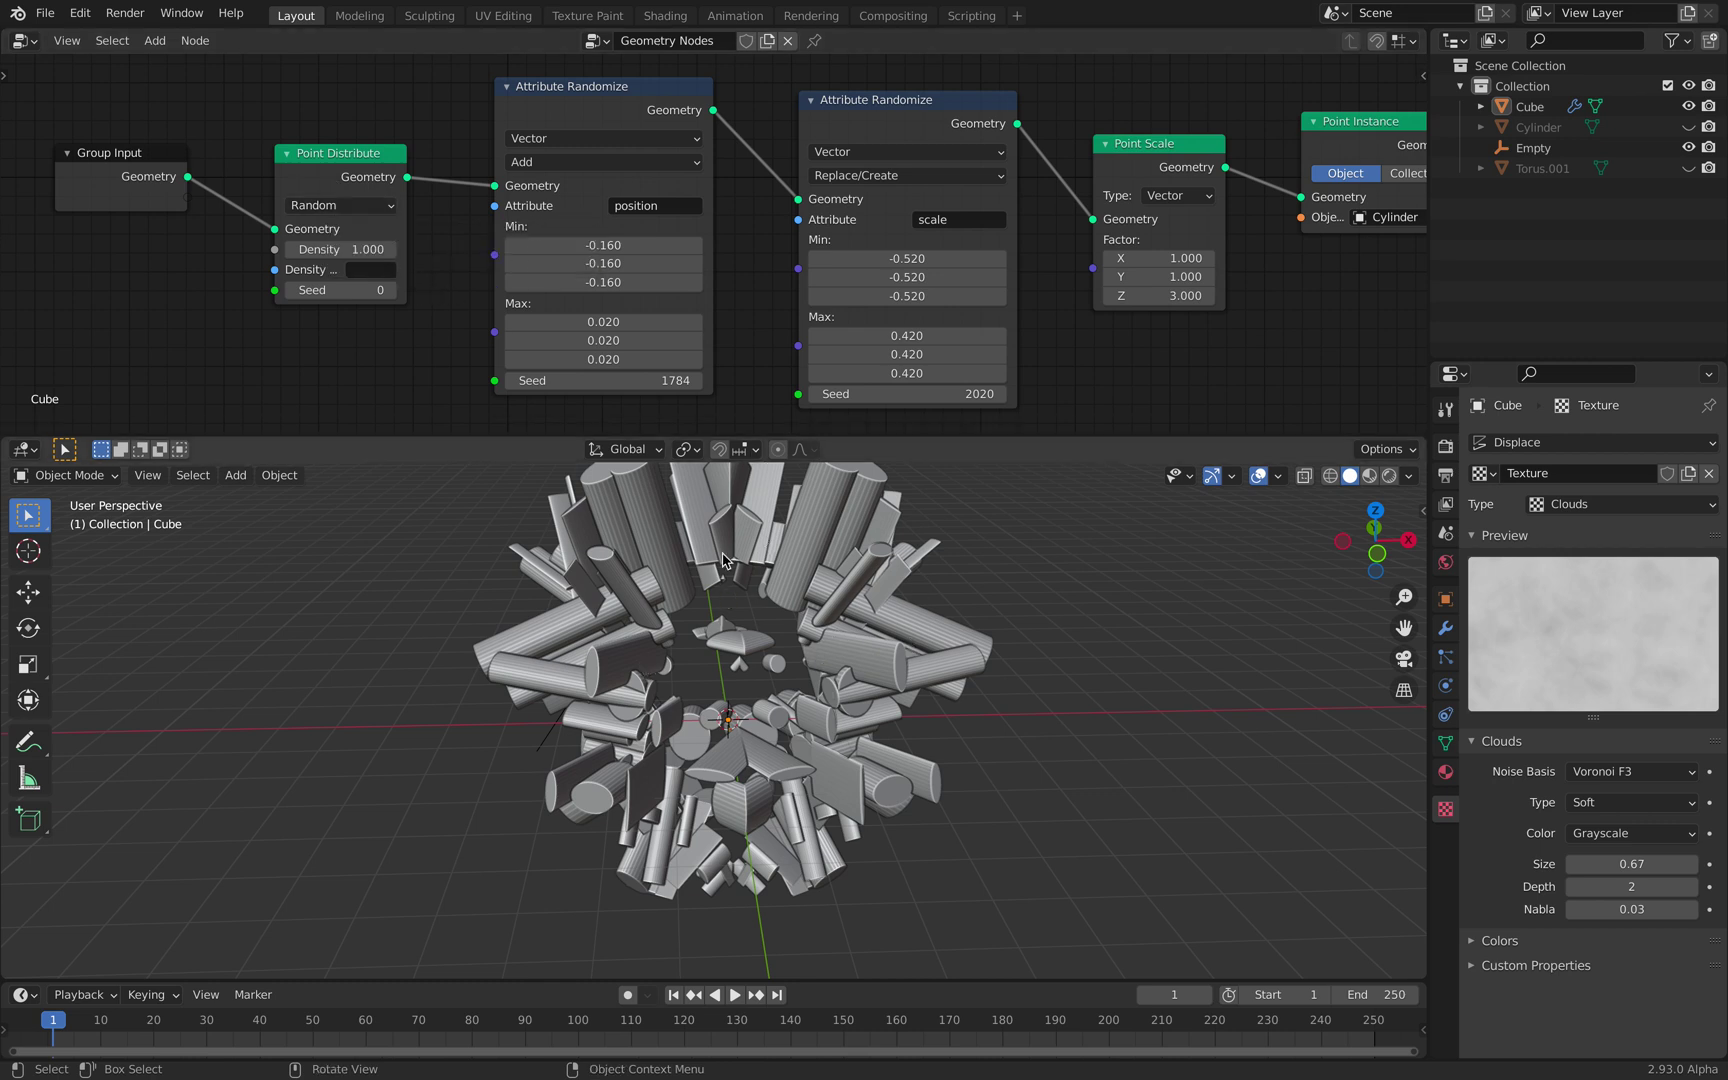
mouse_move(863, 657)
middle_mouse_down()
mouse_move(725, 655)
mouse_move(866, 660)
middle_mouse_up()
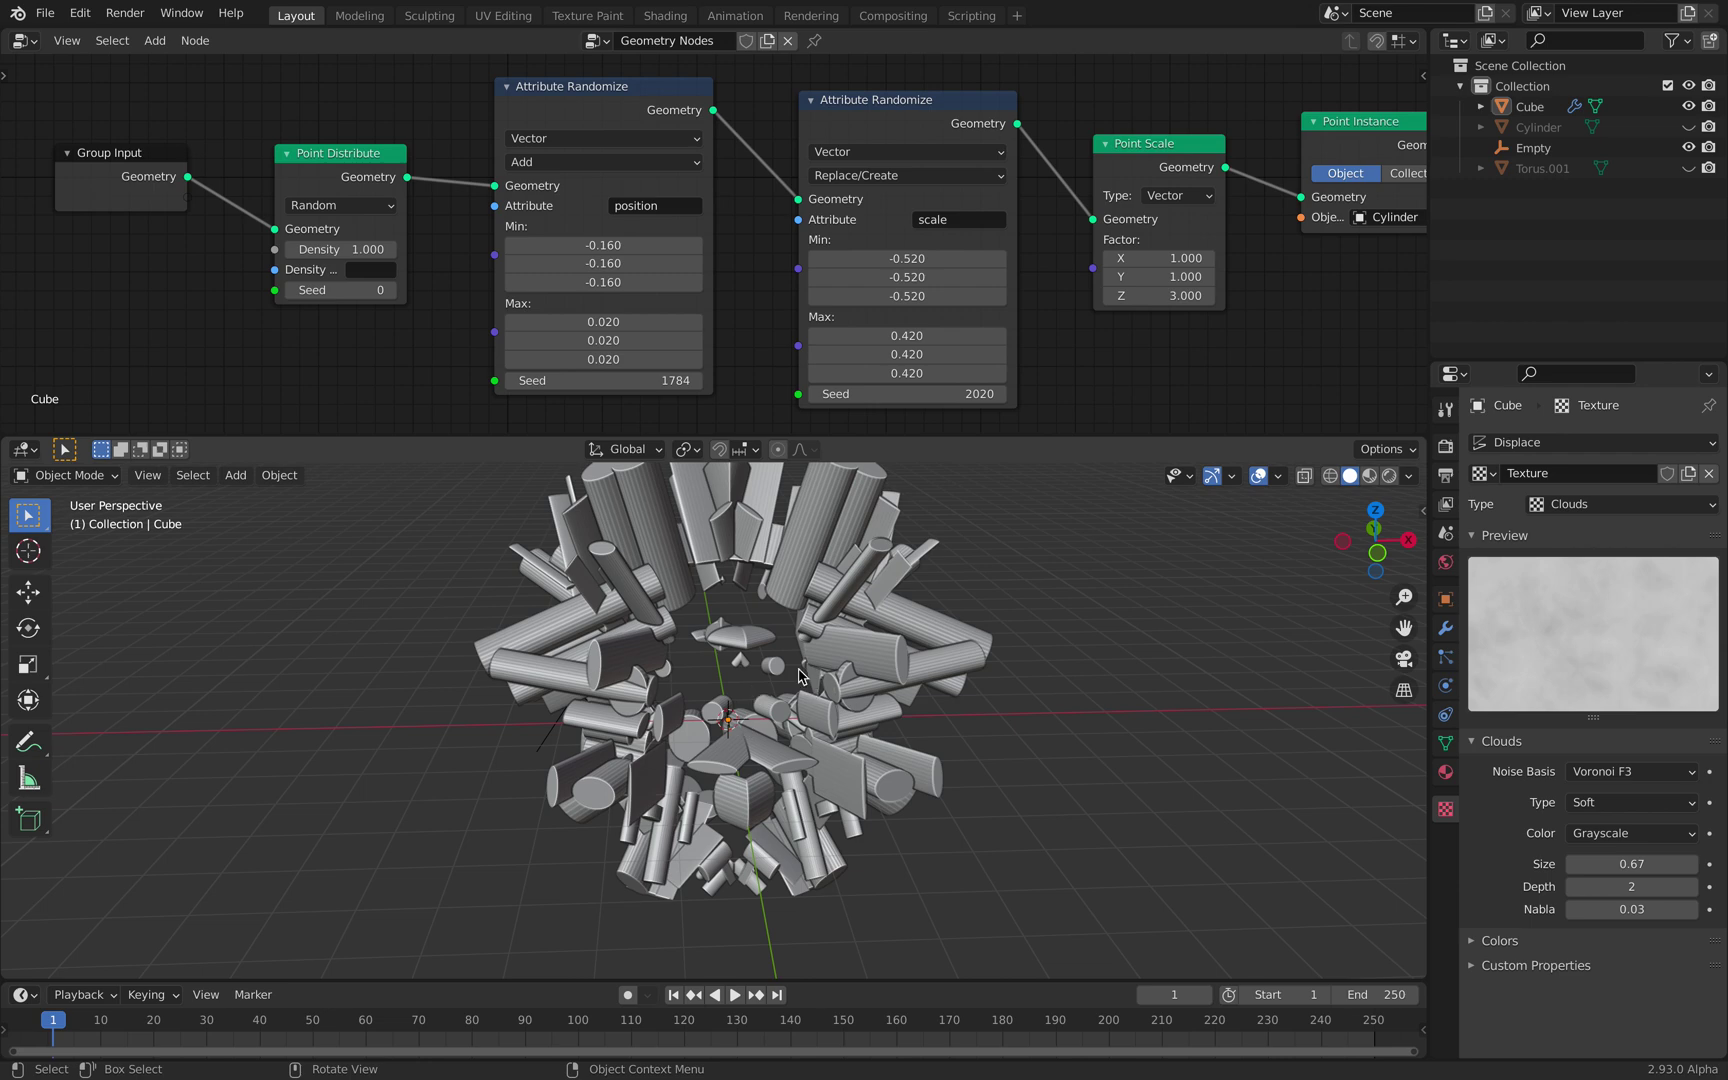
middle_click_drag(590, 614, 755, 648)
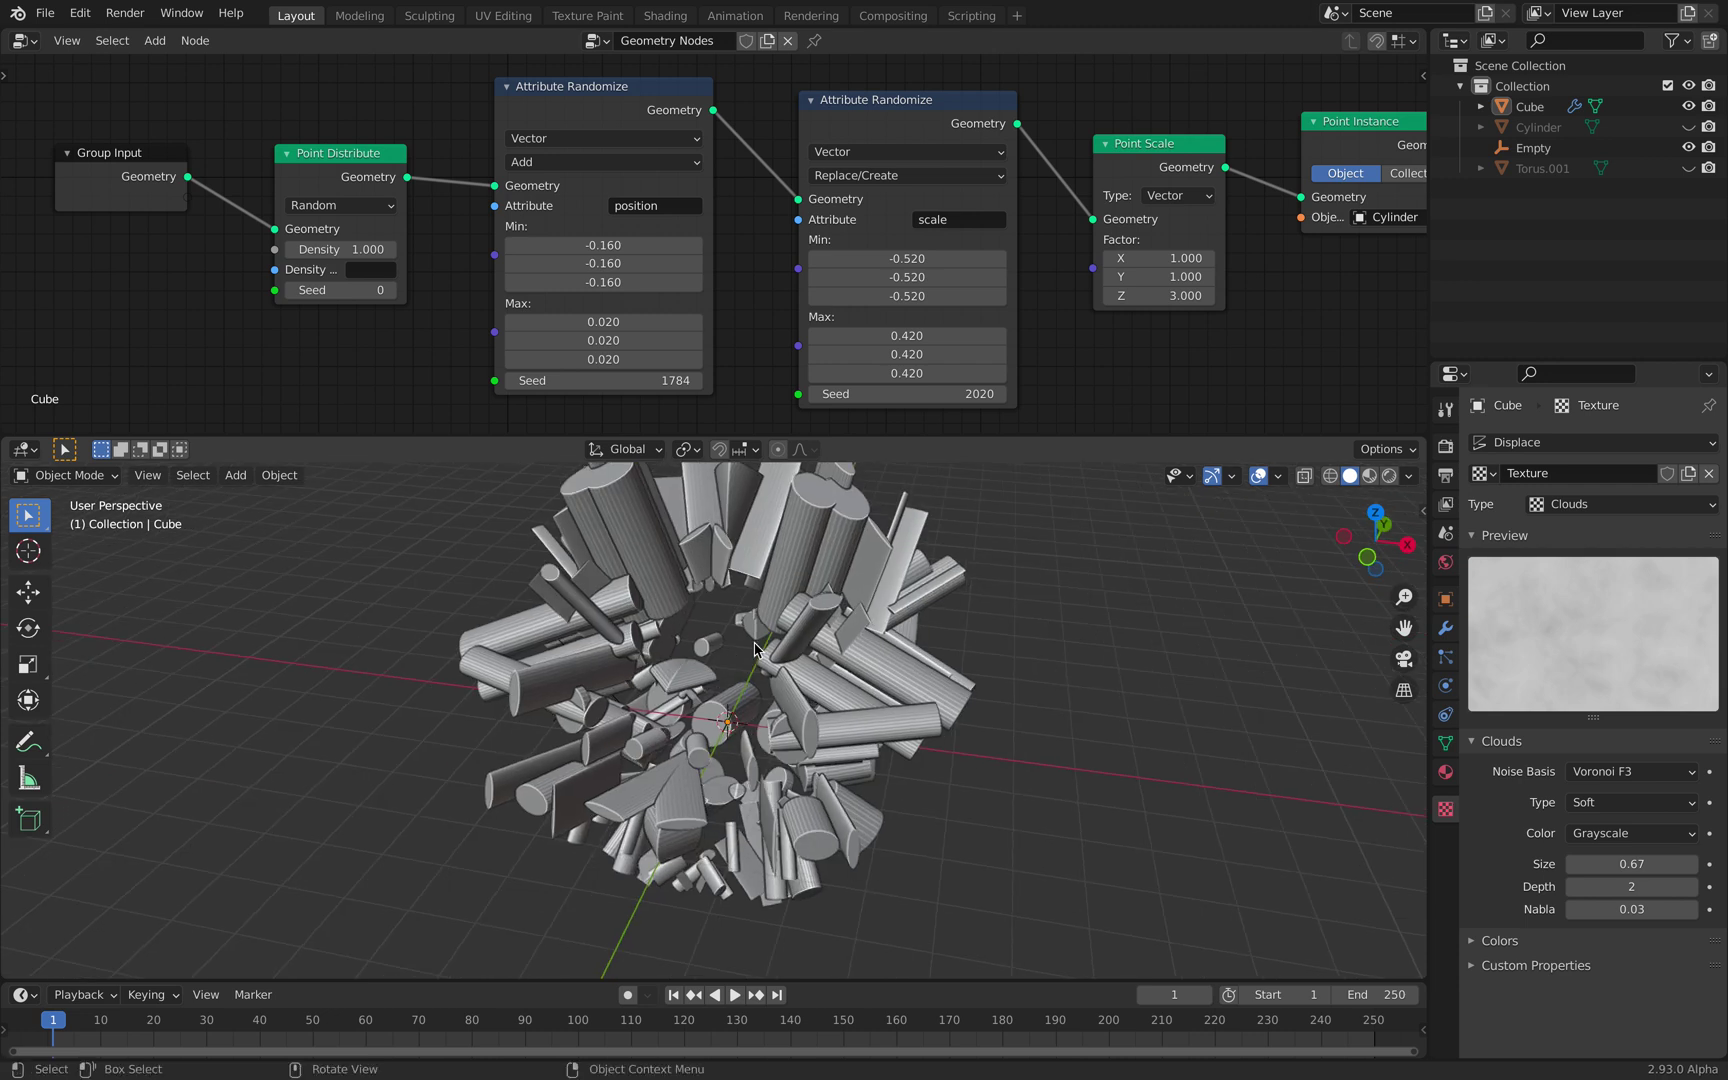
- Switch the scale randomizer back to Float (0.2–0.5) and raise its seed to 2094
left_click(920, 152)
left_click(926, 154)
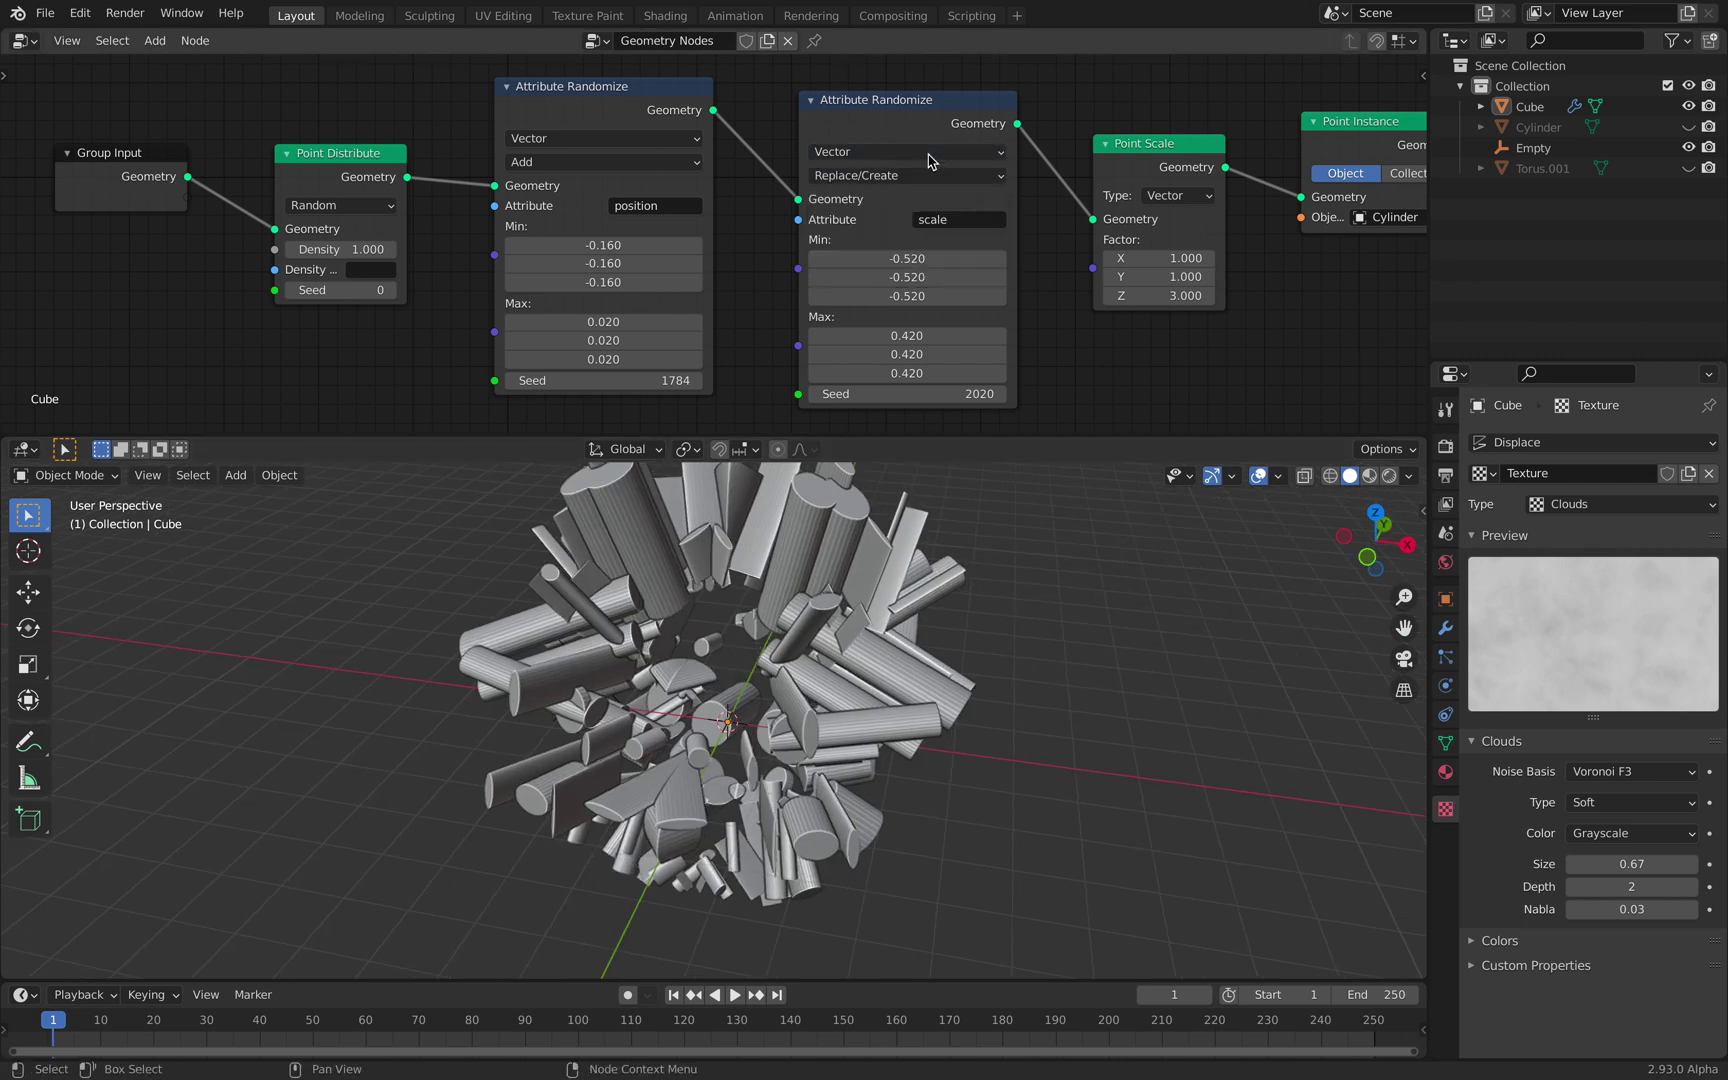
left_click(928, 155)
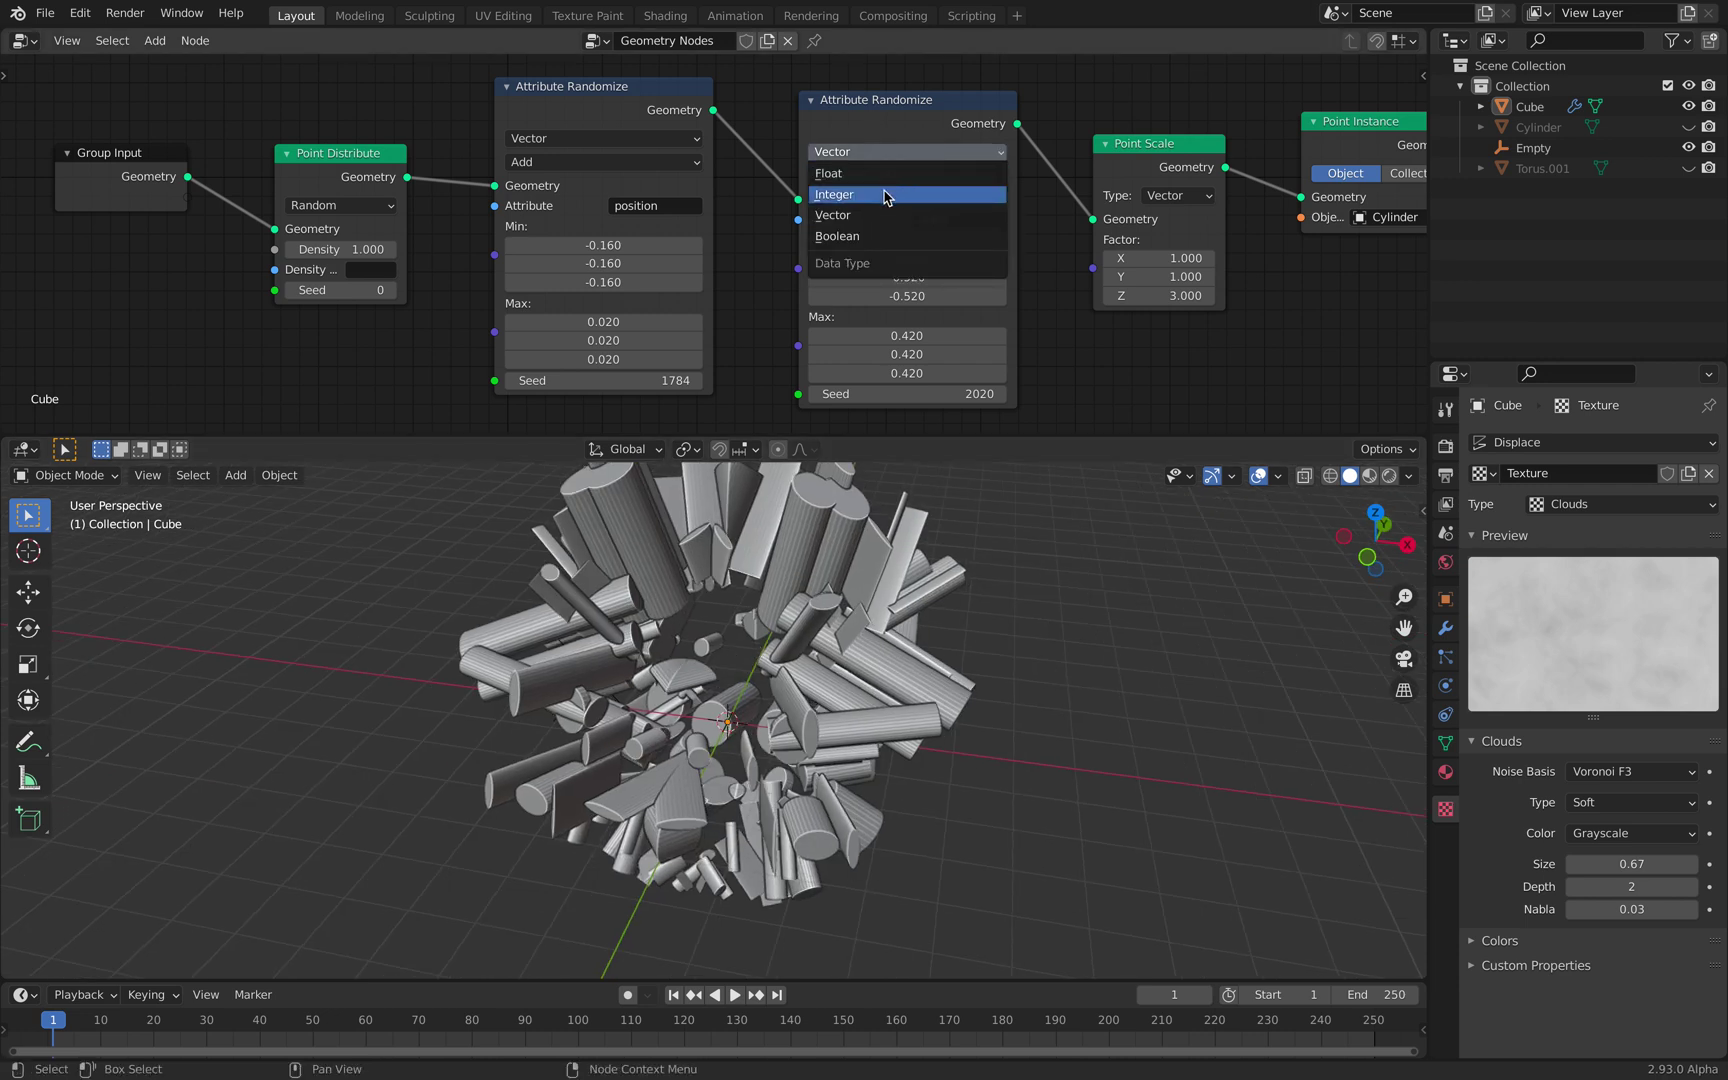
left_click(884, 173)
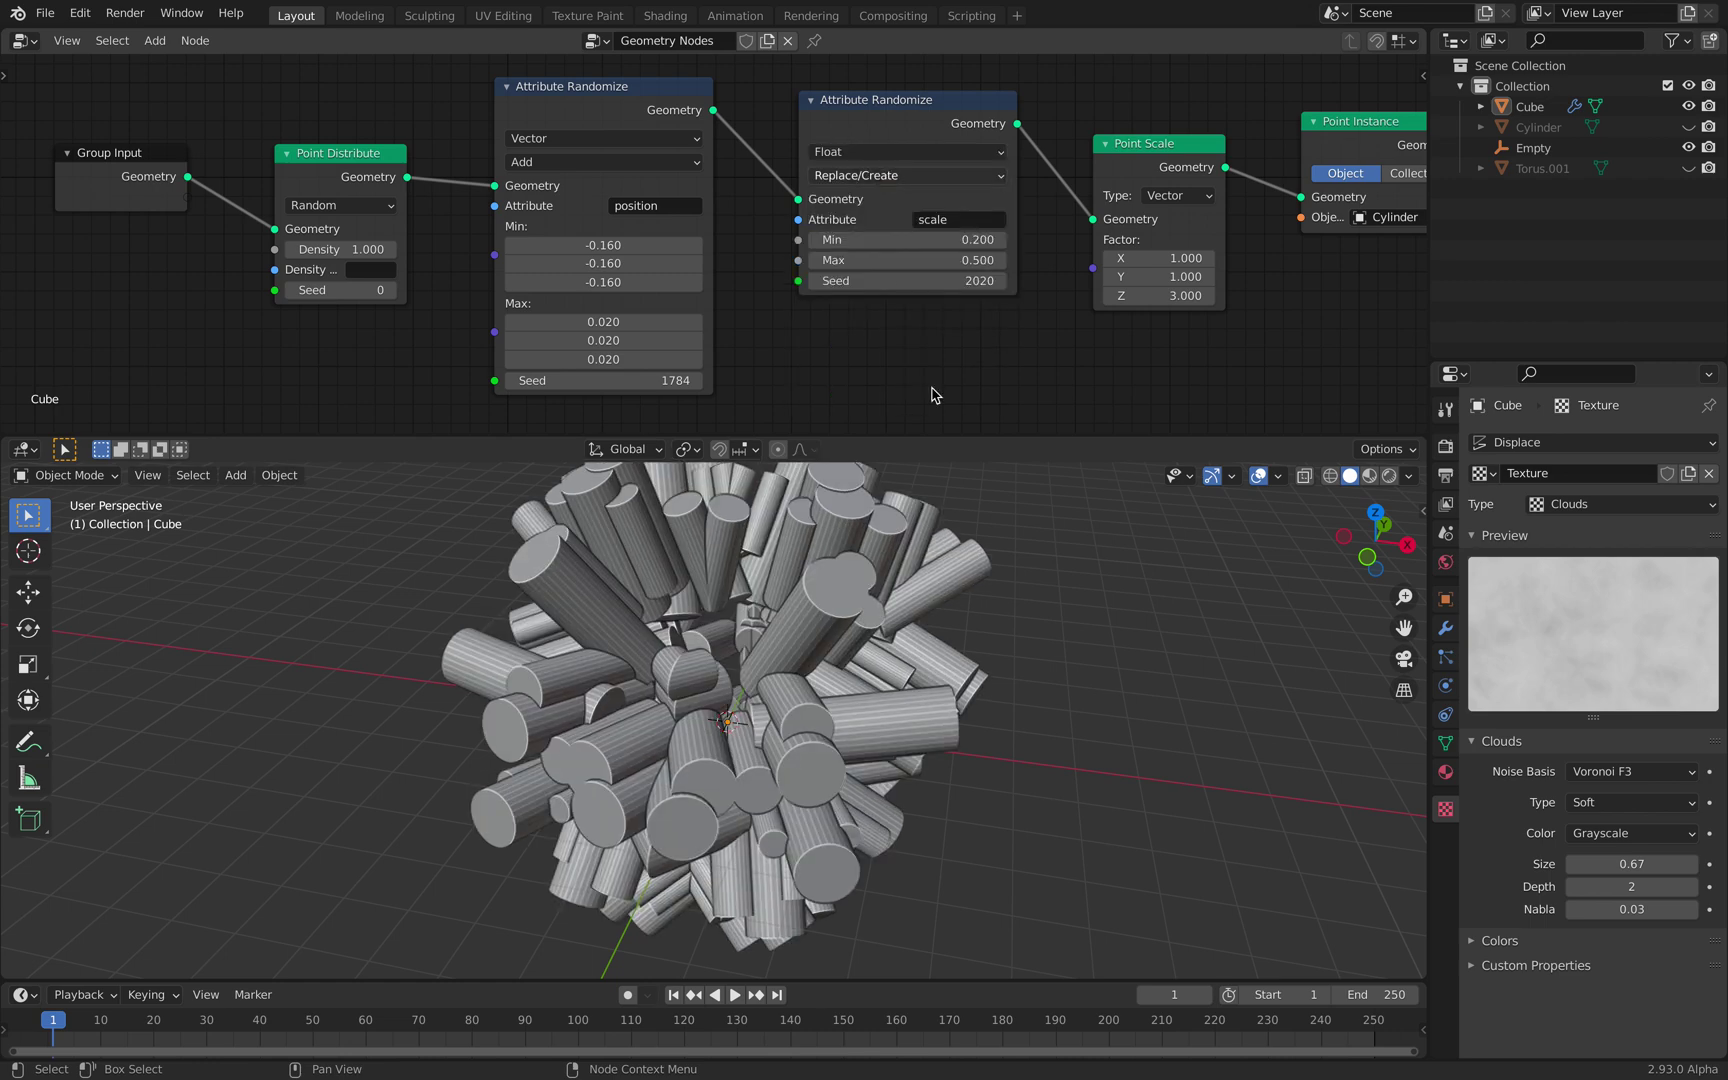
left_click_drag(910, 281, 1000, 281)
middle_click_drag(882, 697, 910, 671)
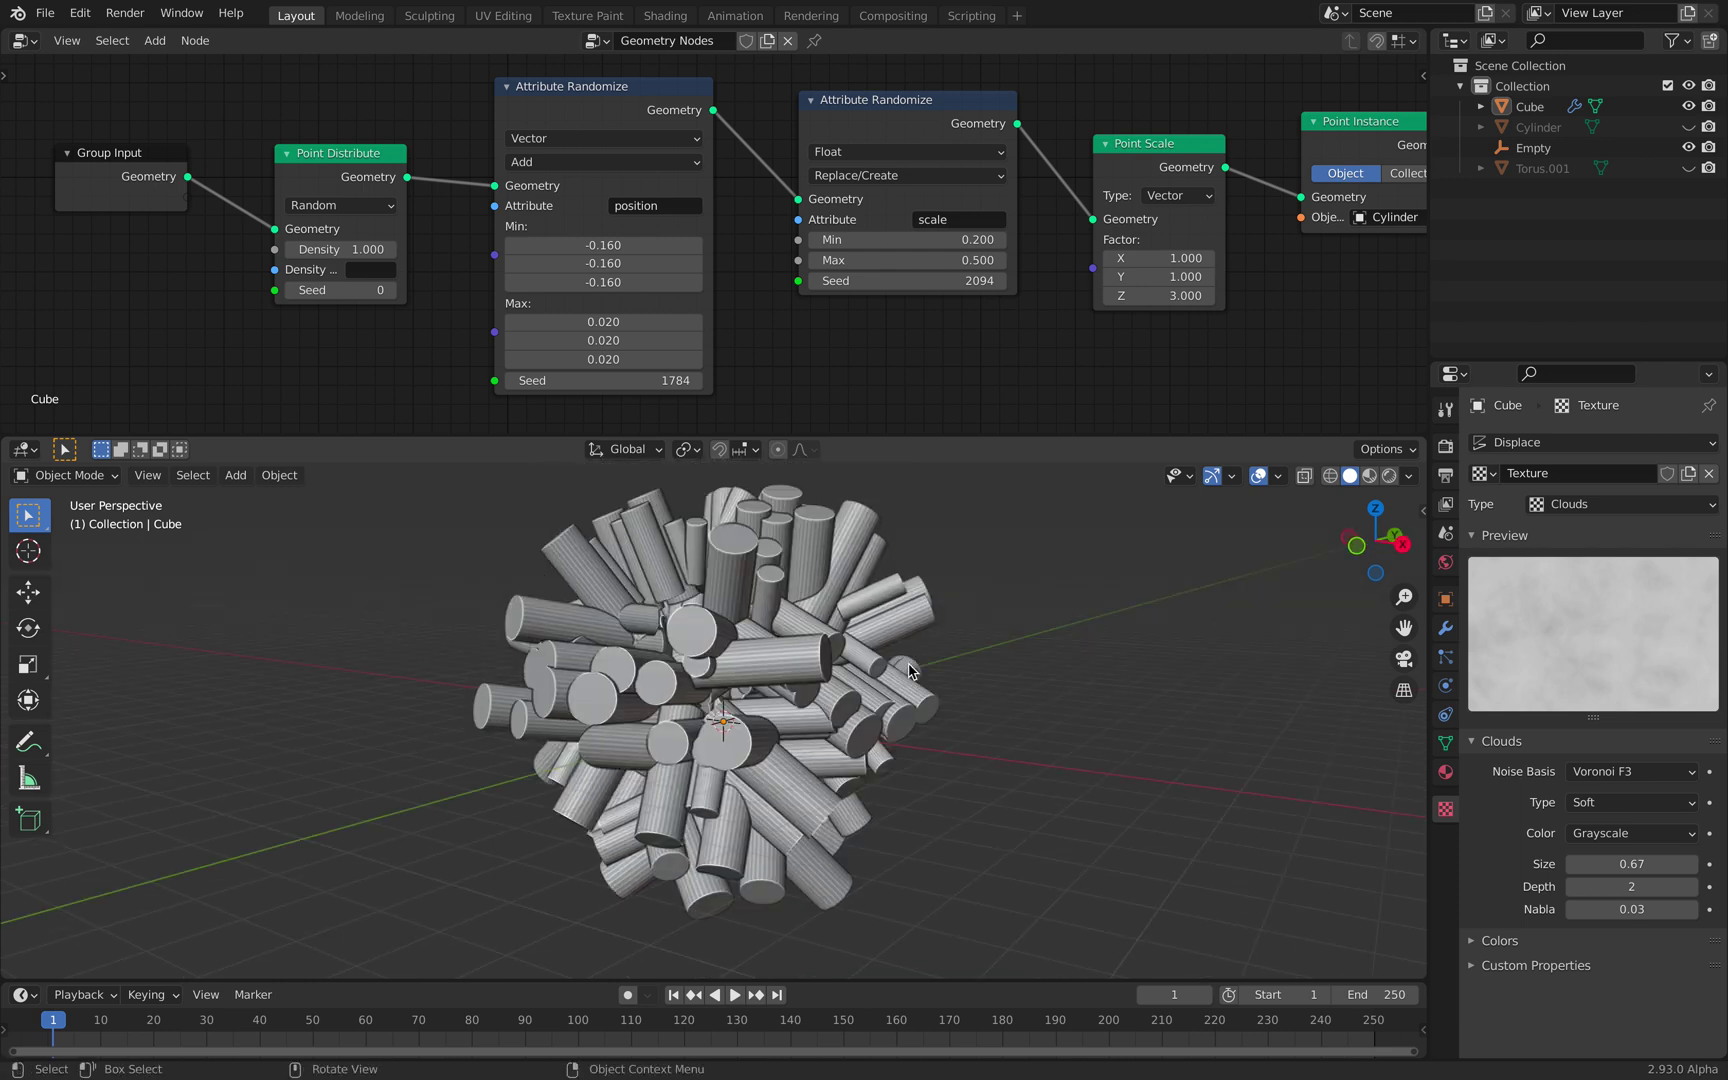